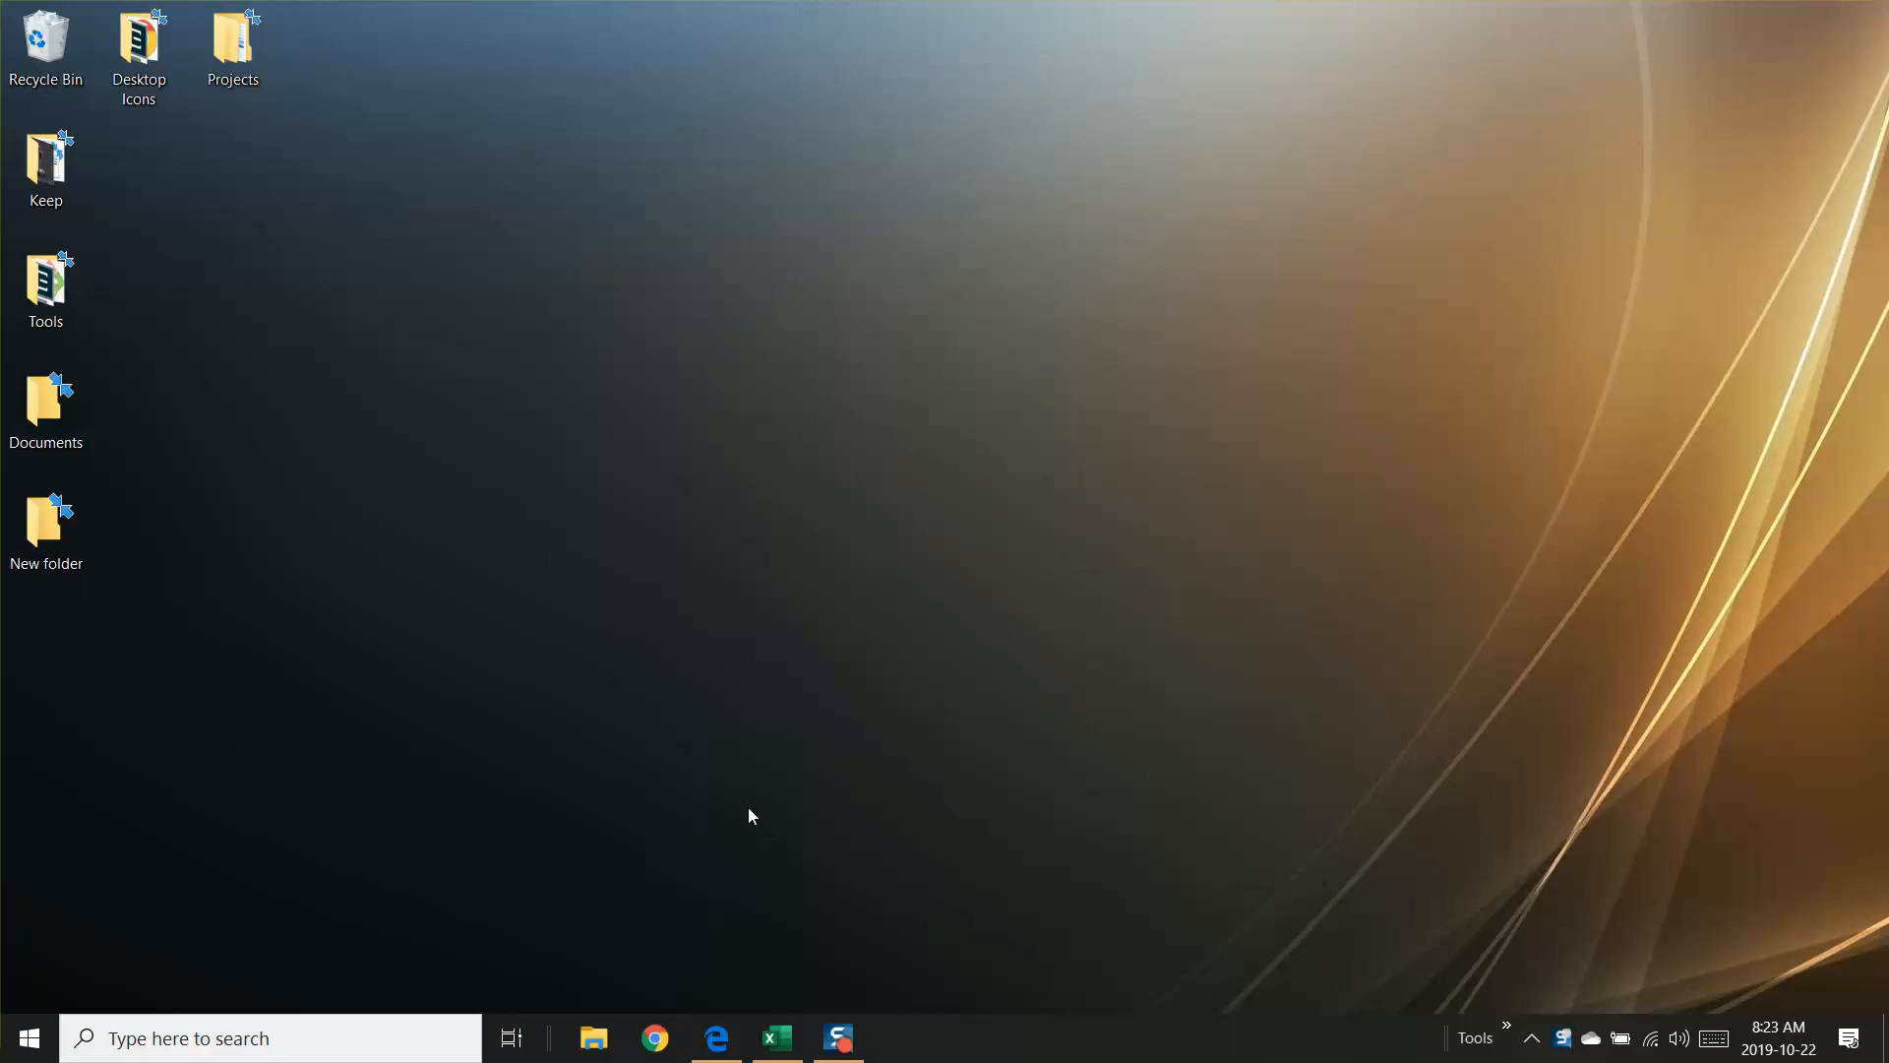
Step: Switch to the open Excel workbook, maximize its window, and go through the four header cells in row 1
left_click(777, 1038)
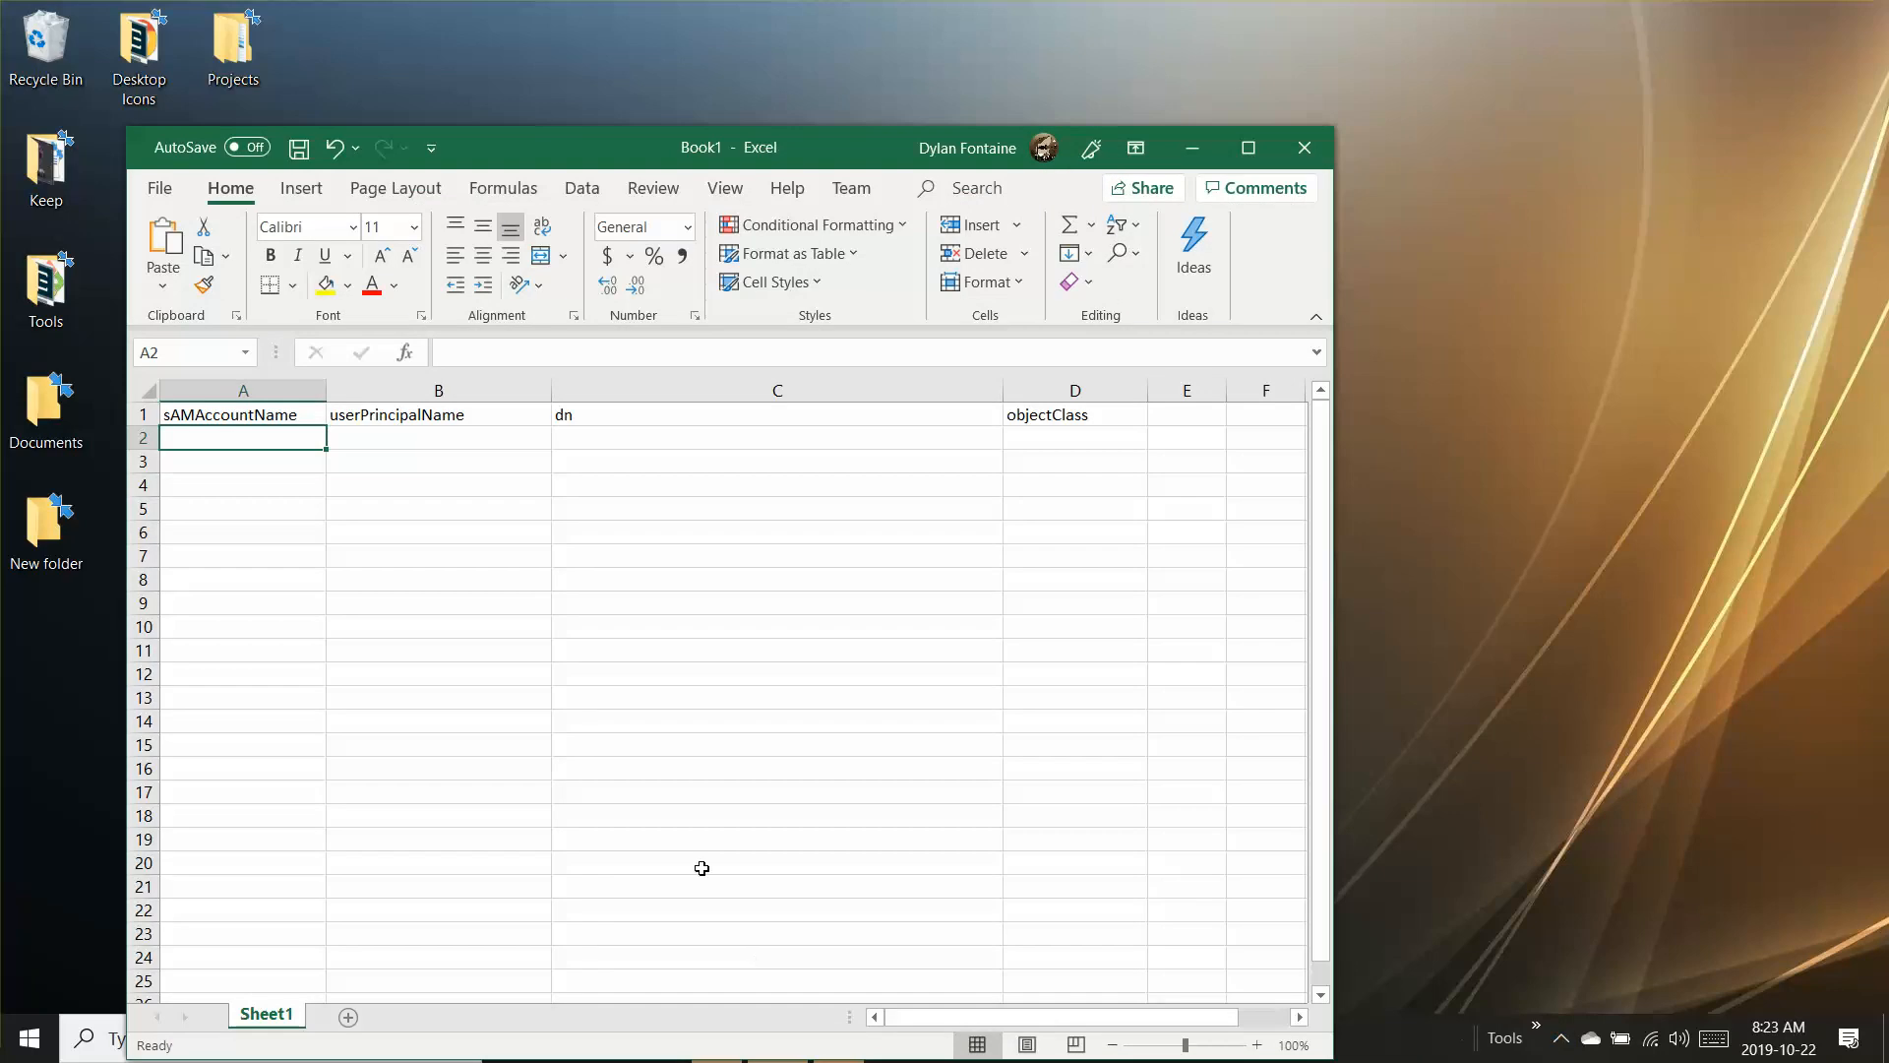
left_click(1248, 147)
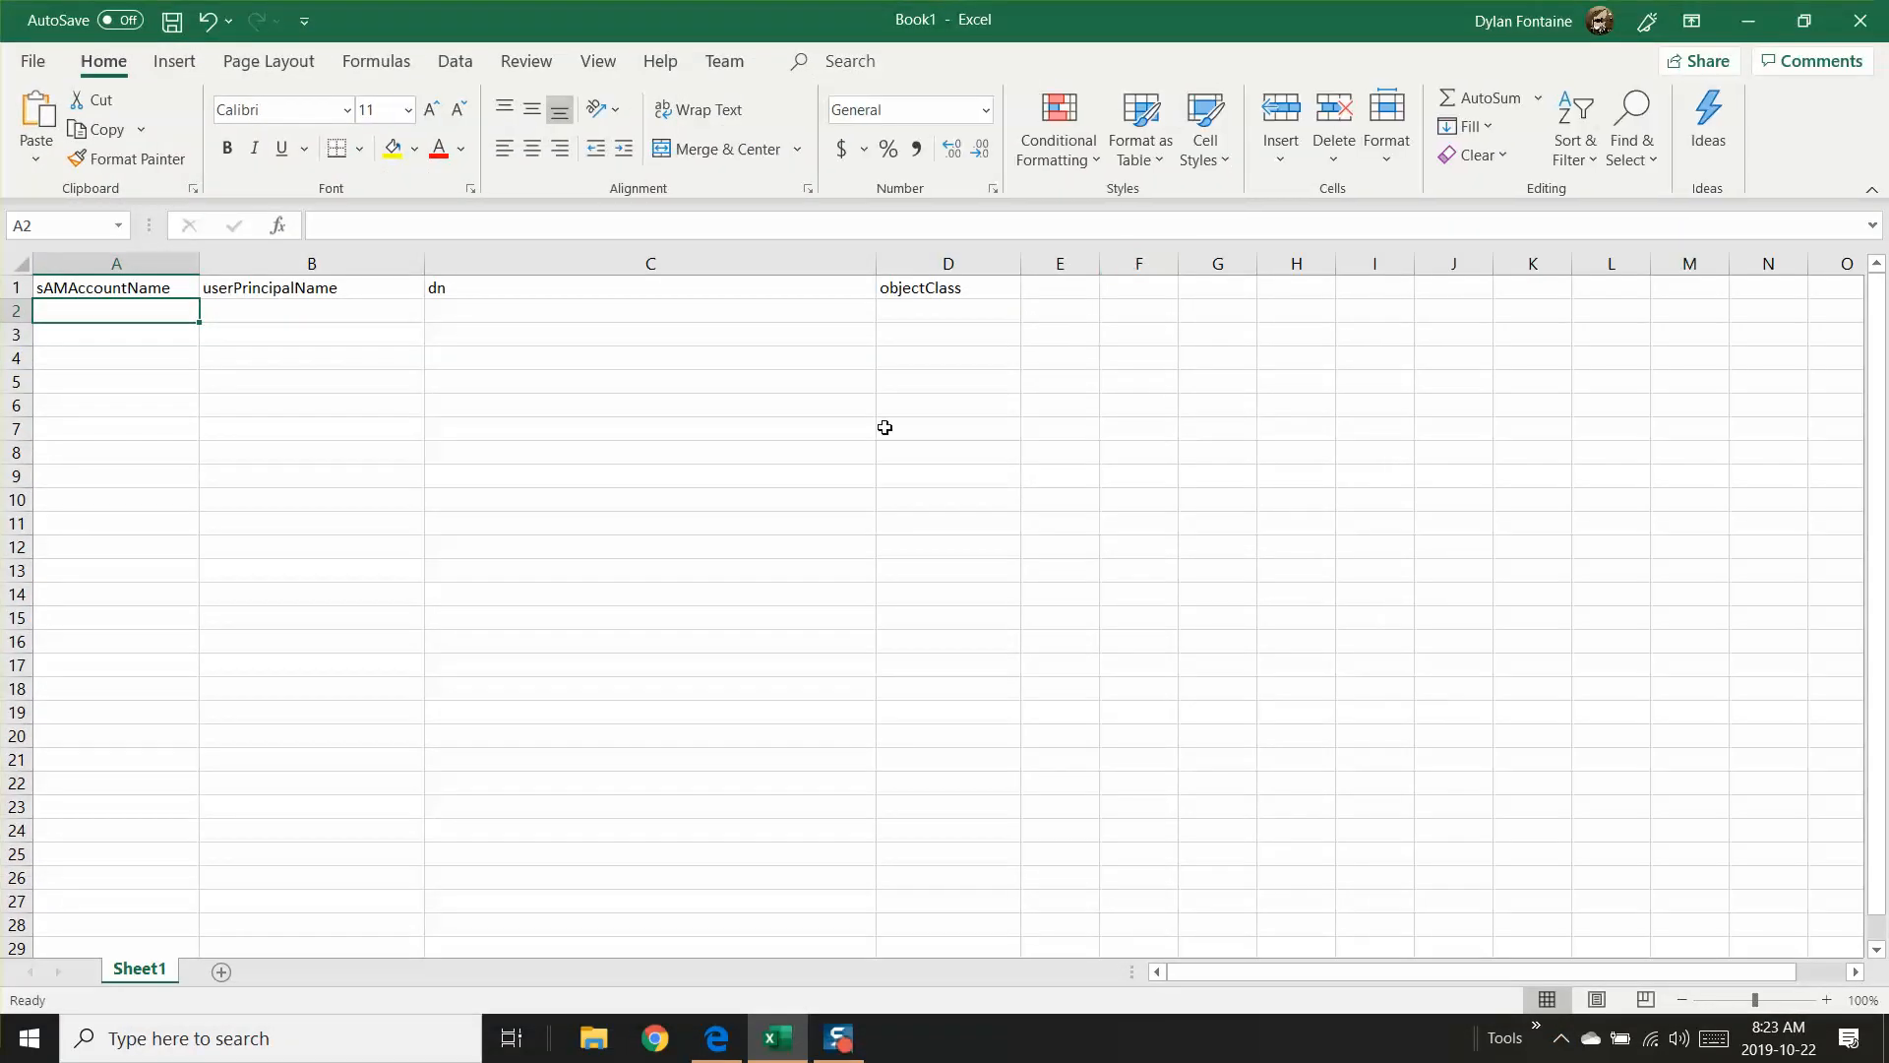
left_click(93, 287)
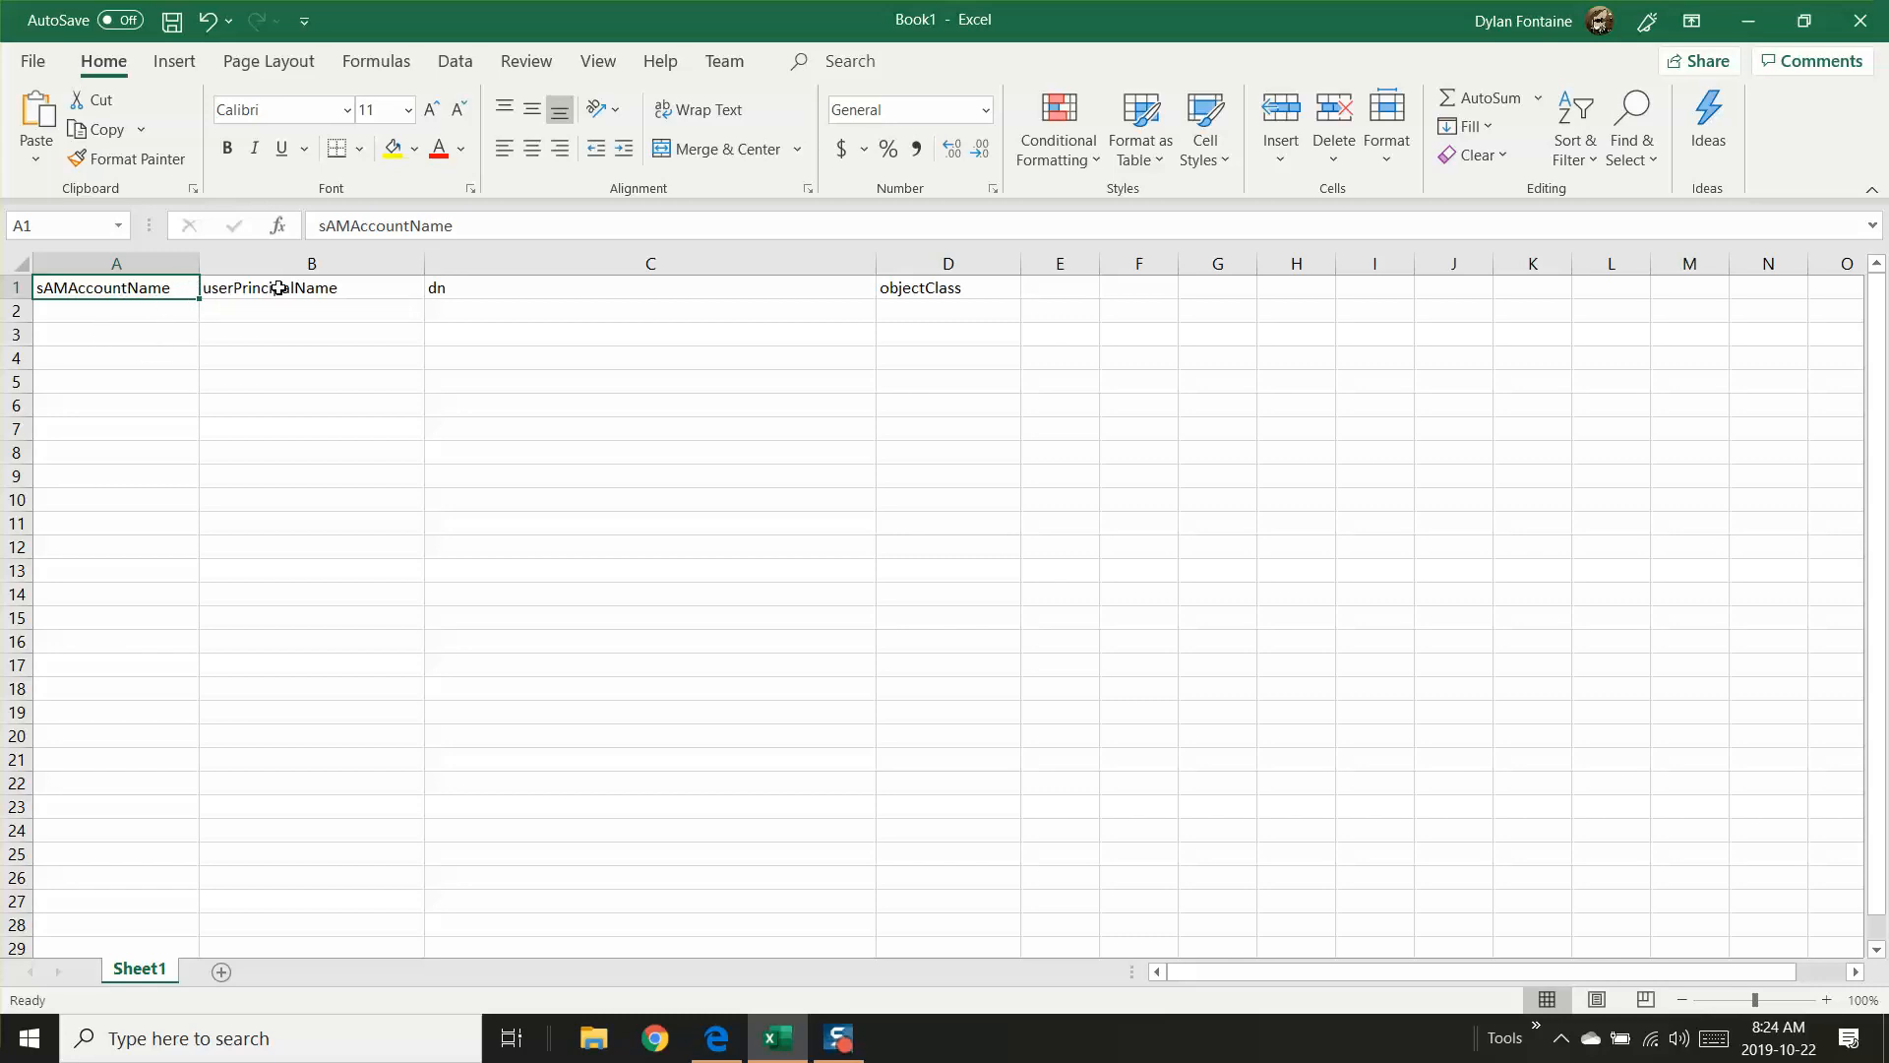
left_click(275, 287)
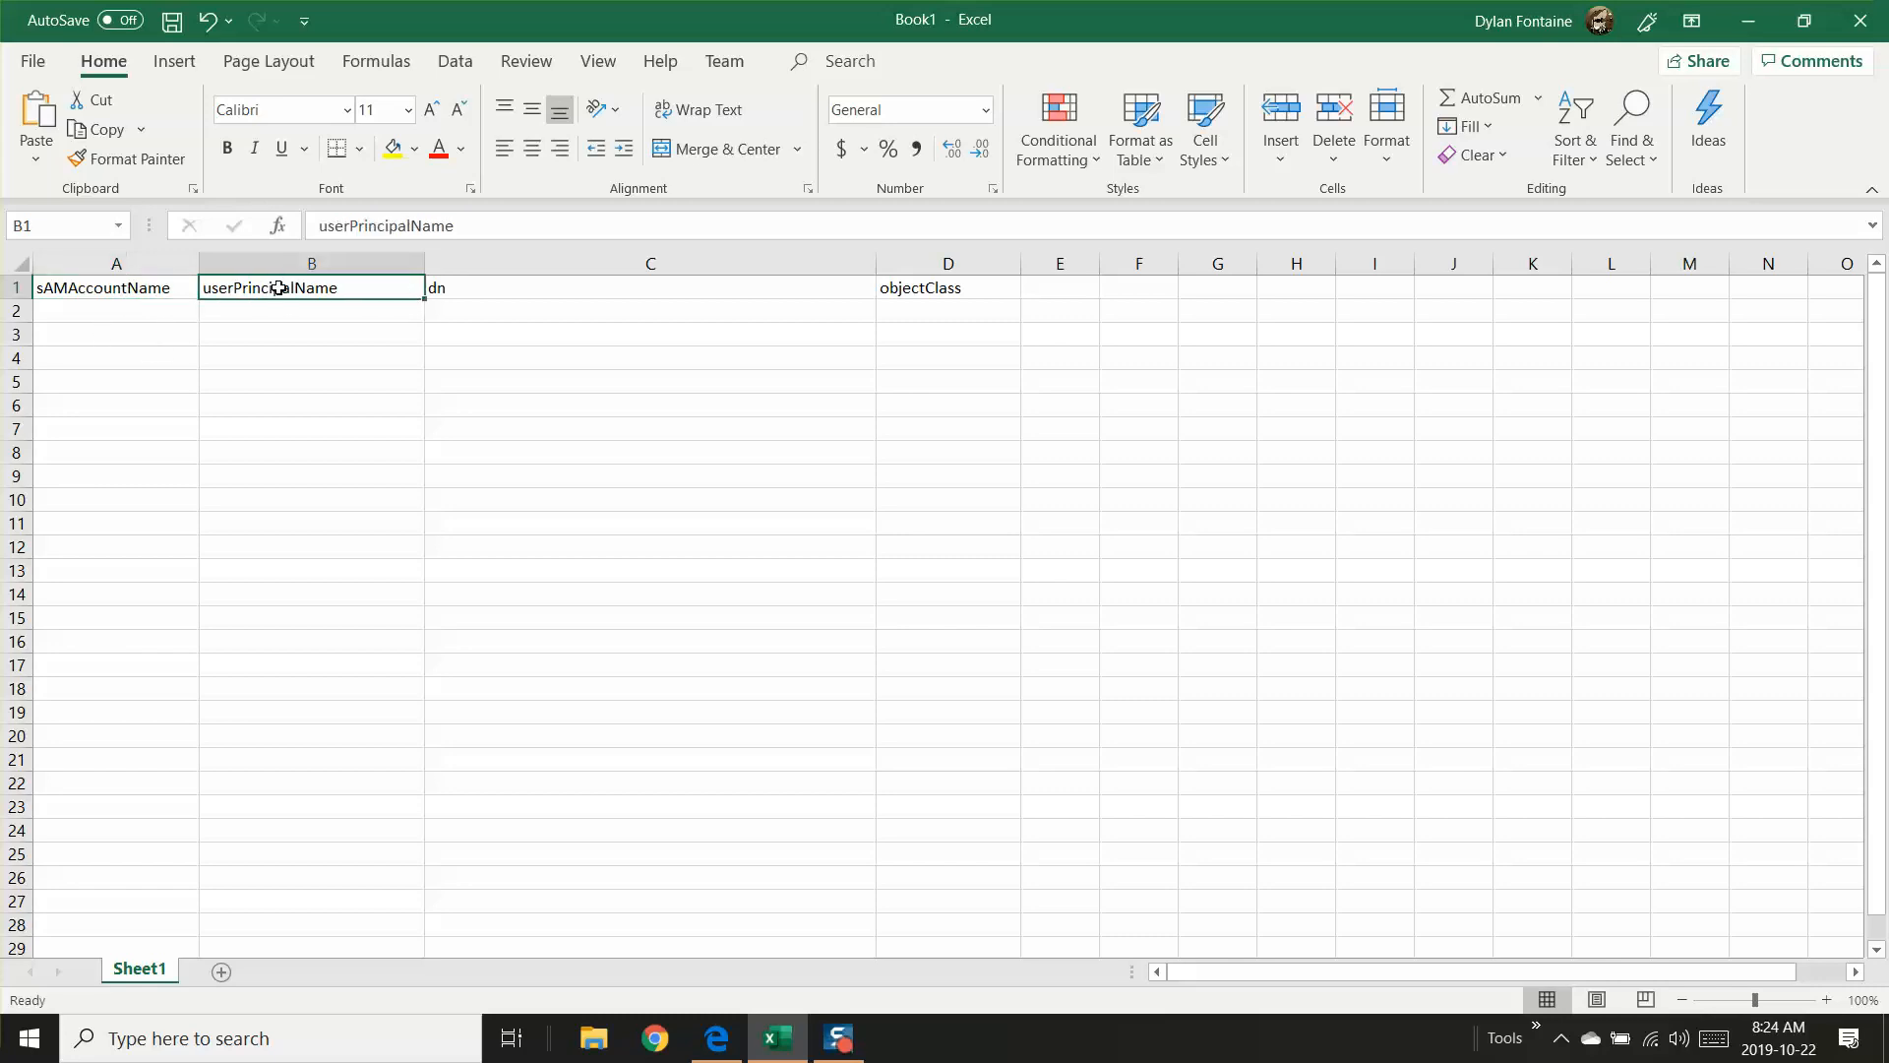
left_click(488, 290)
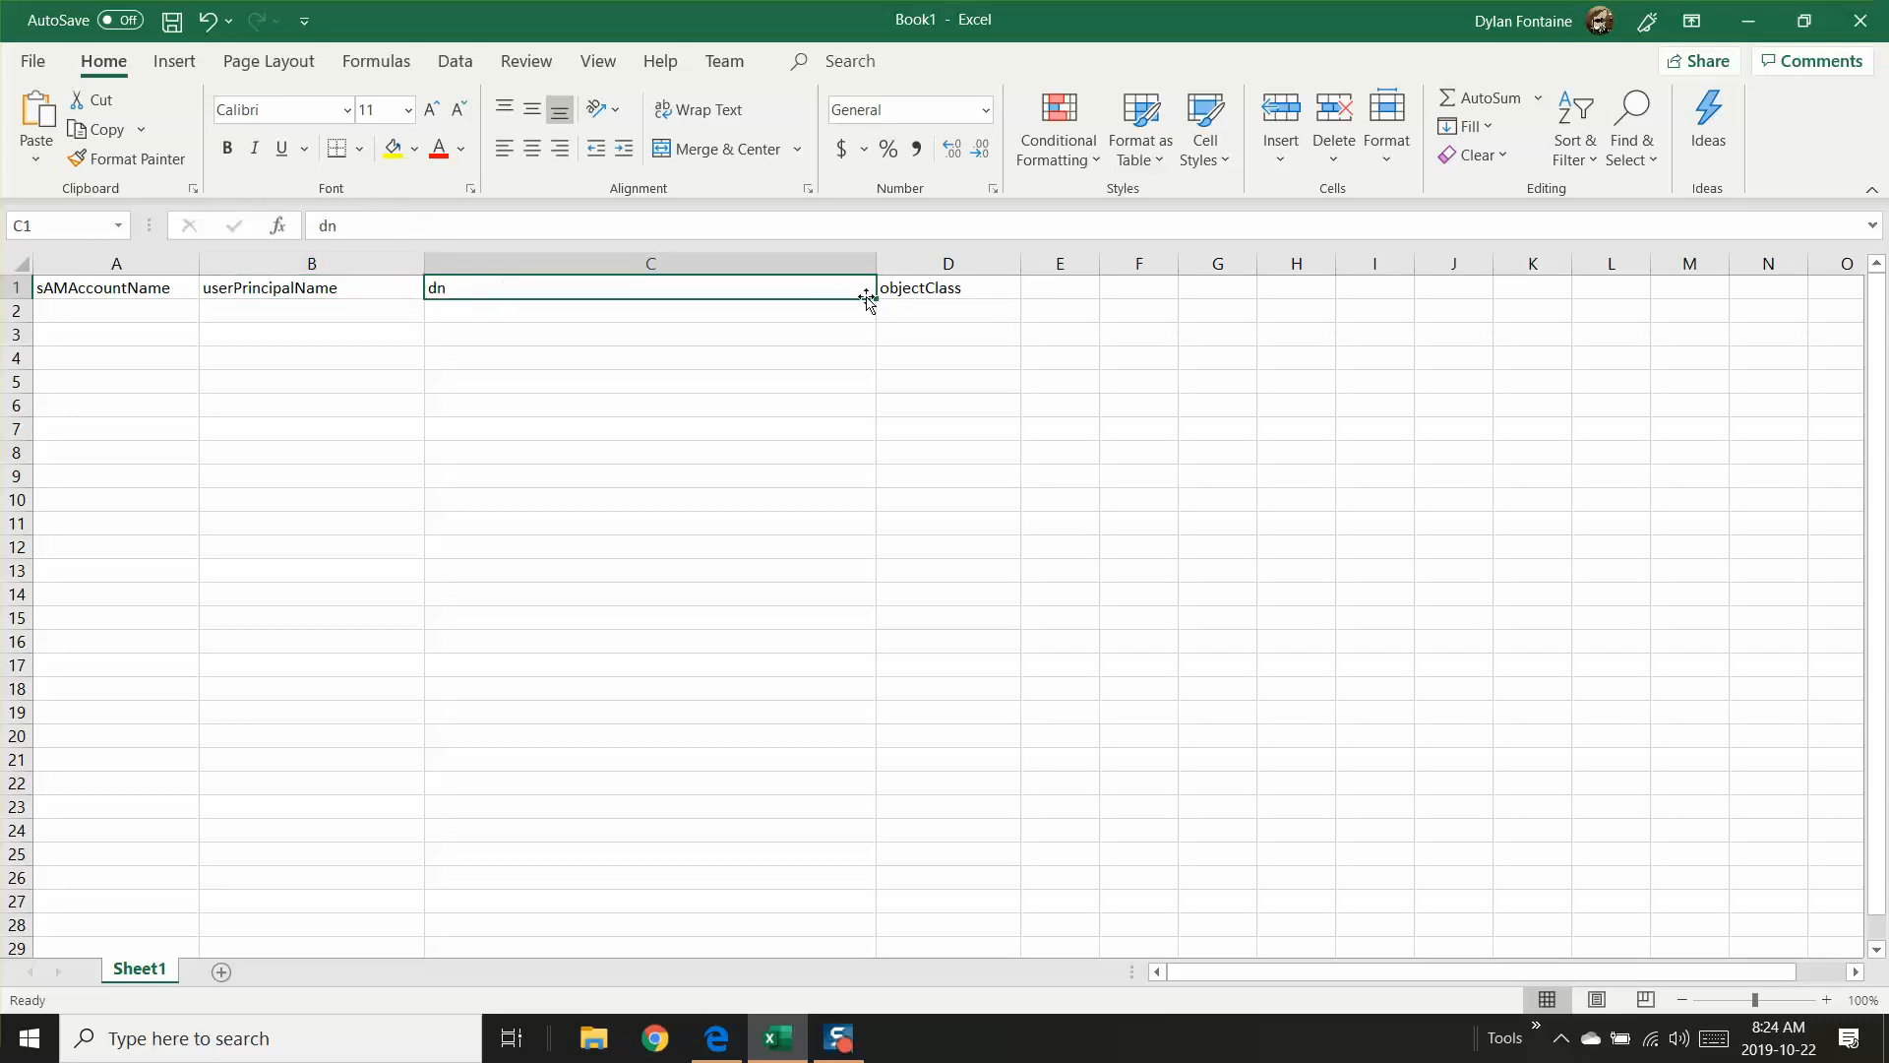
left_click(944, 290)
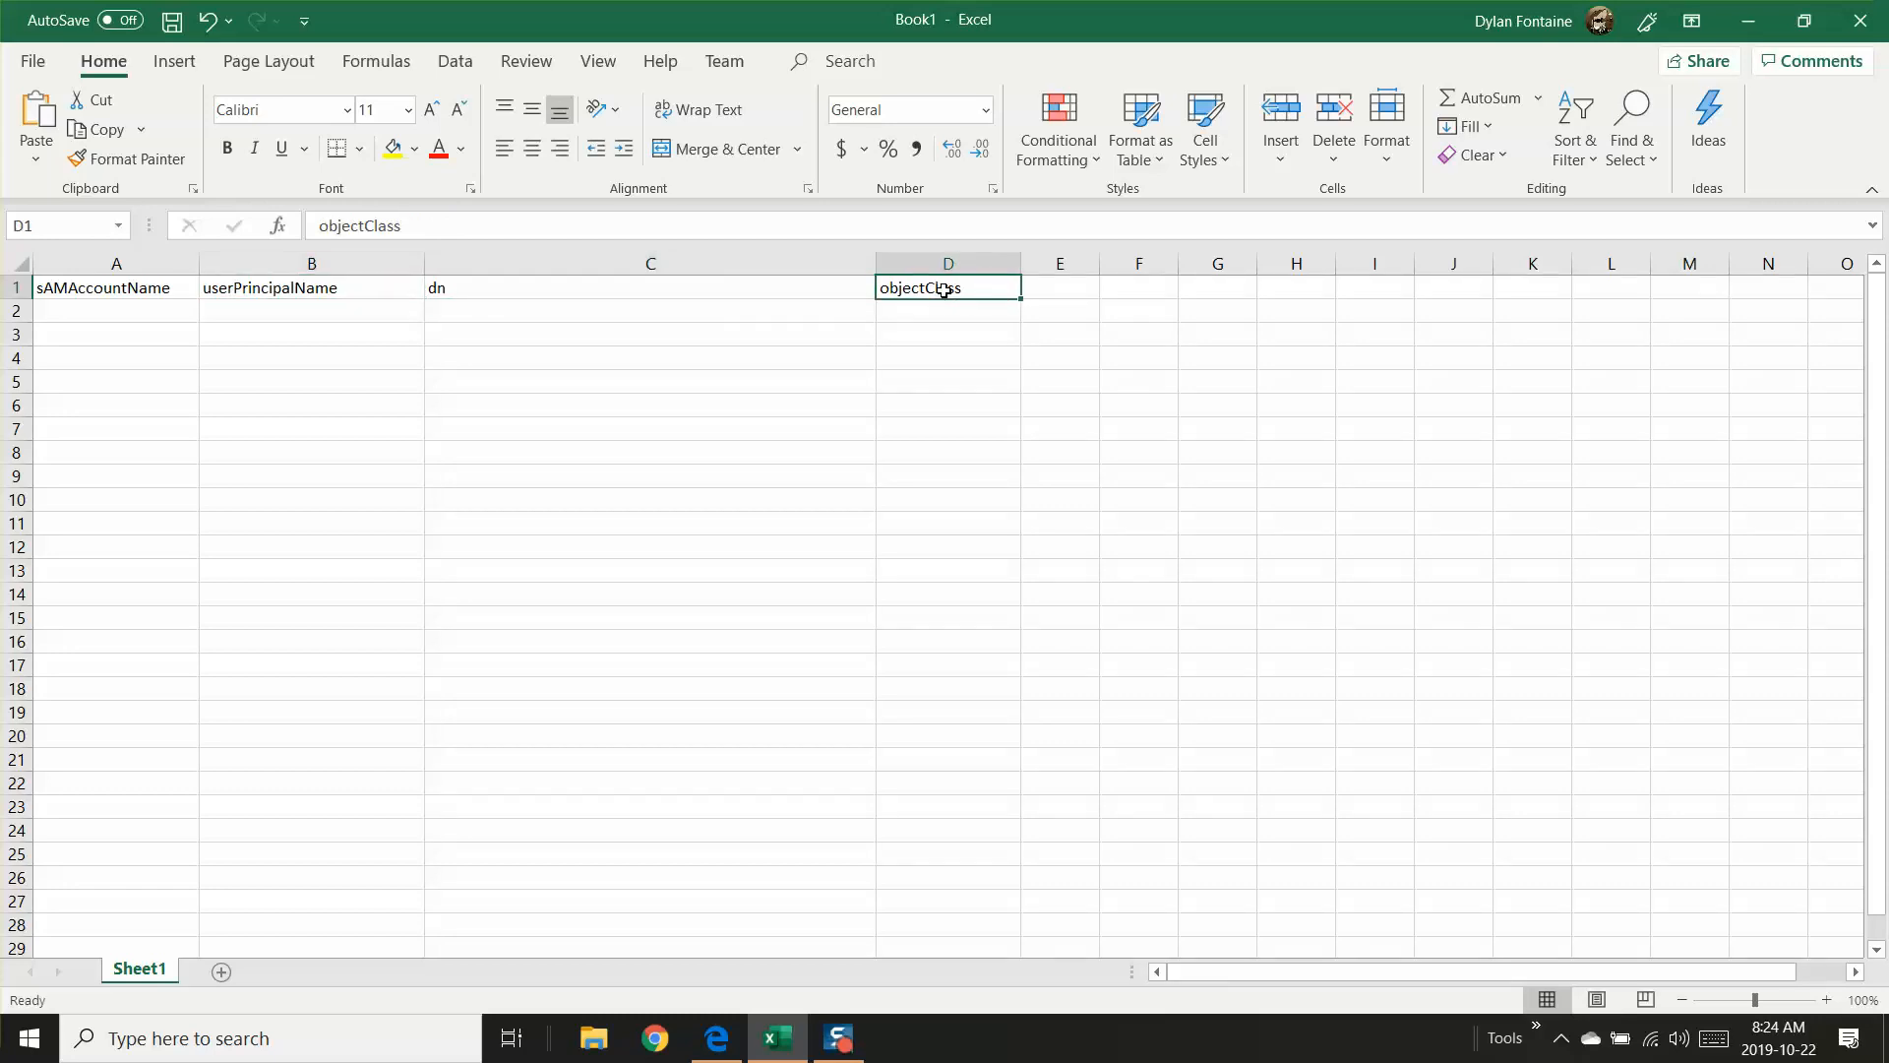
Step: Enter GuestUser1 as the first sAMAccountName in cell A2
left_click(102, 313)
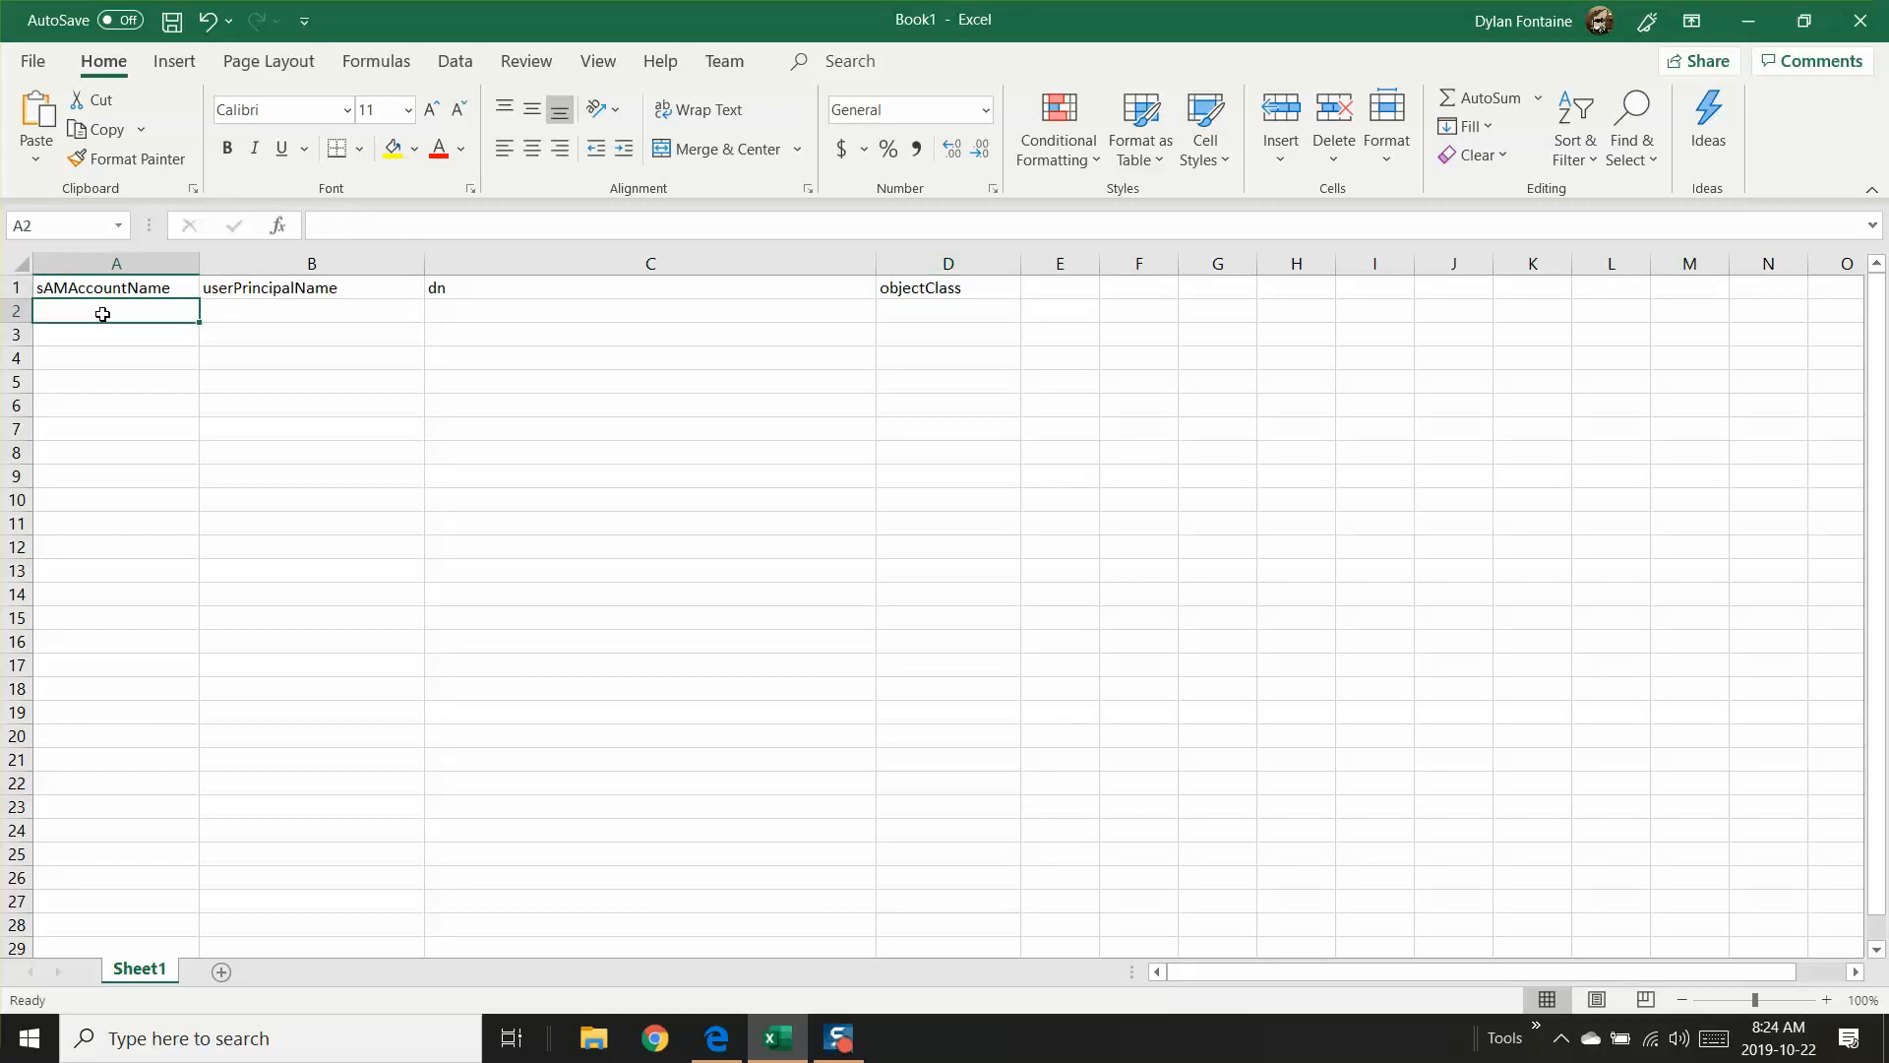
type("Guest")
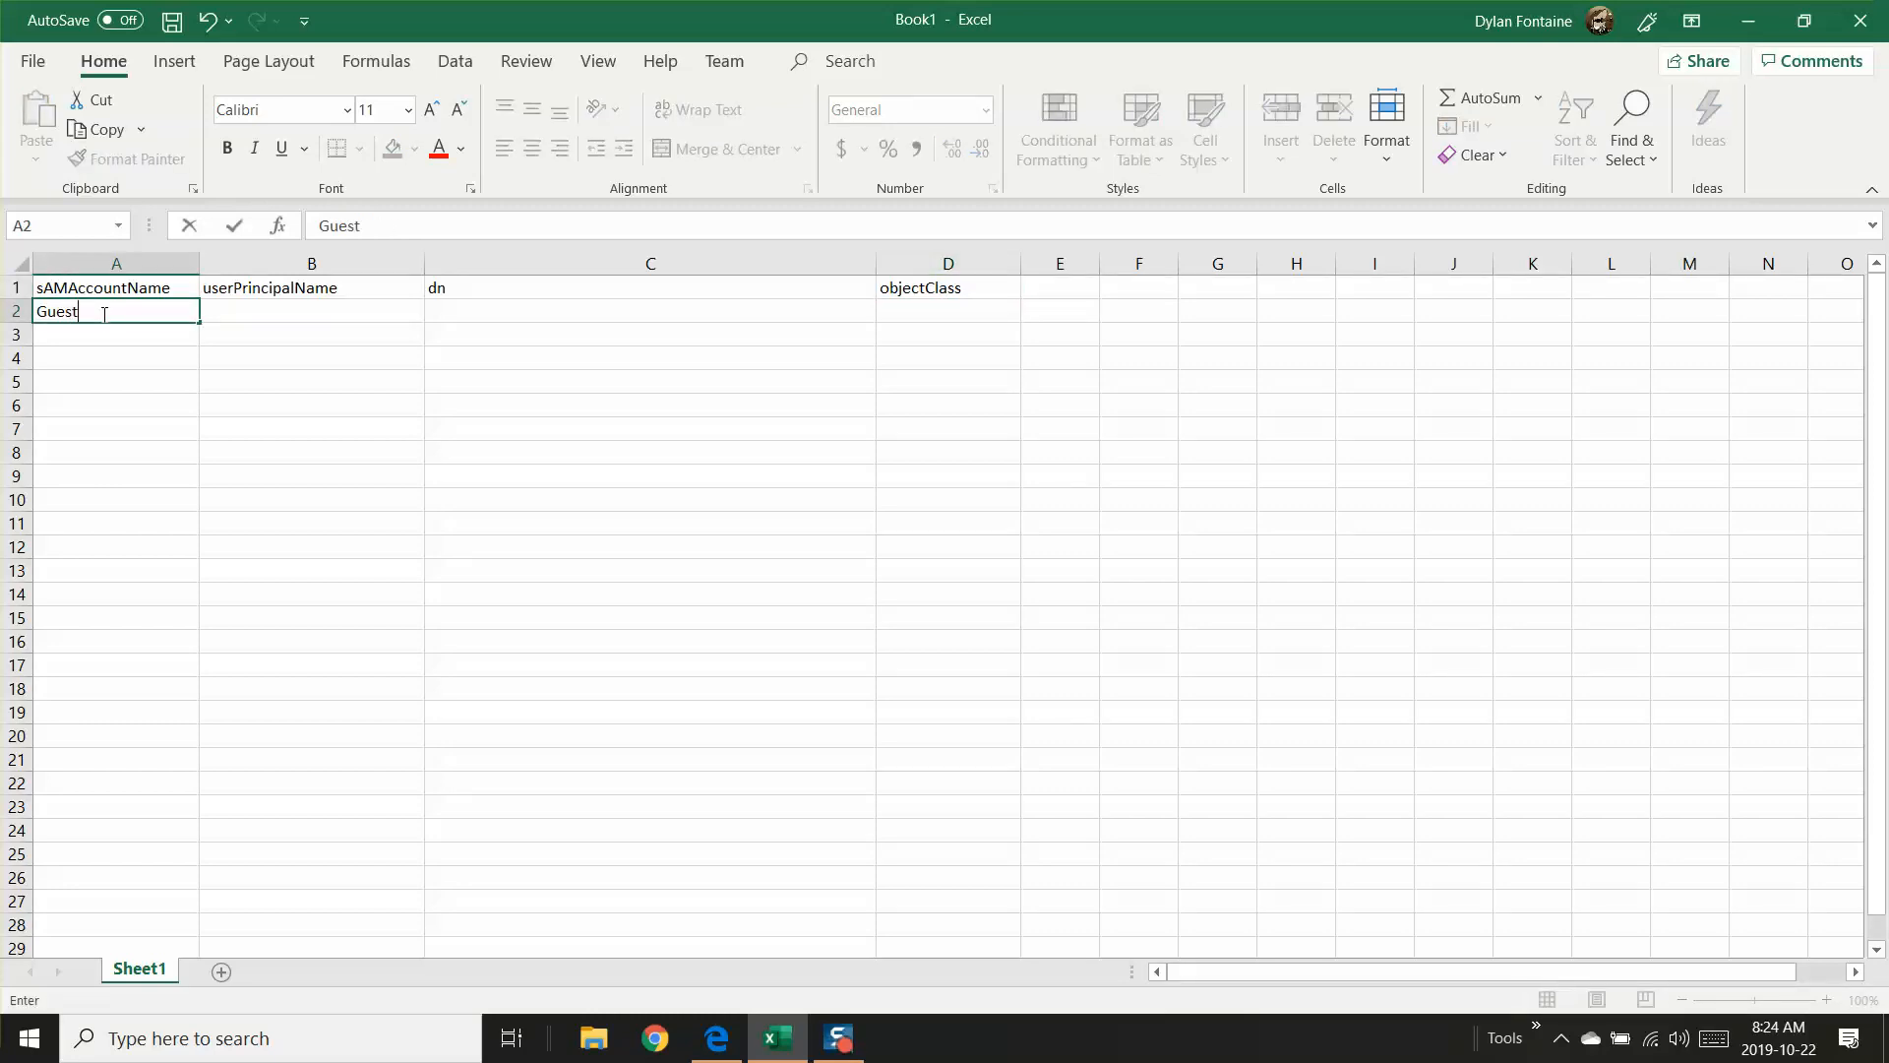
type("User1")
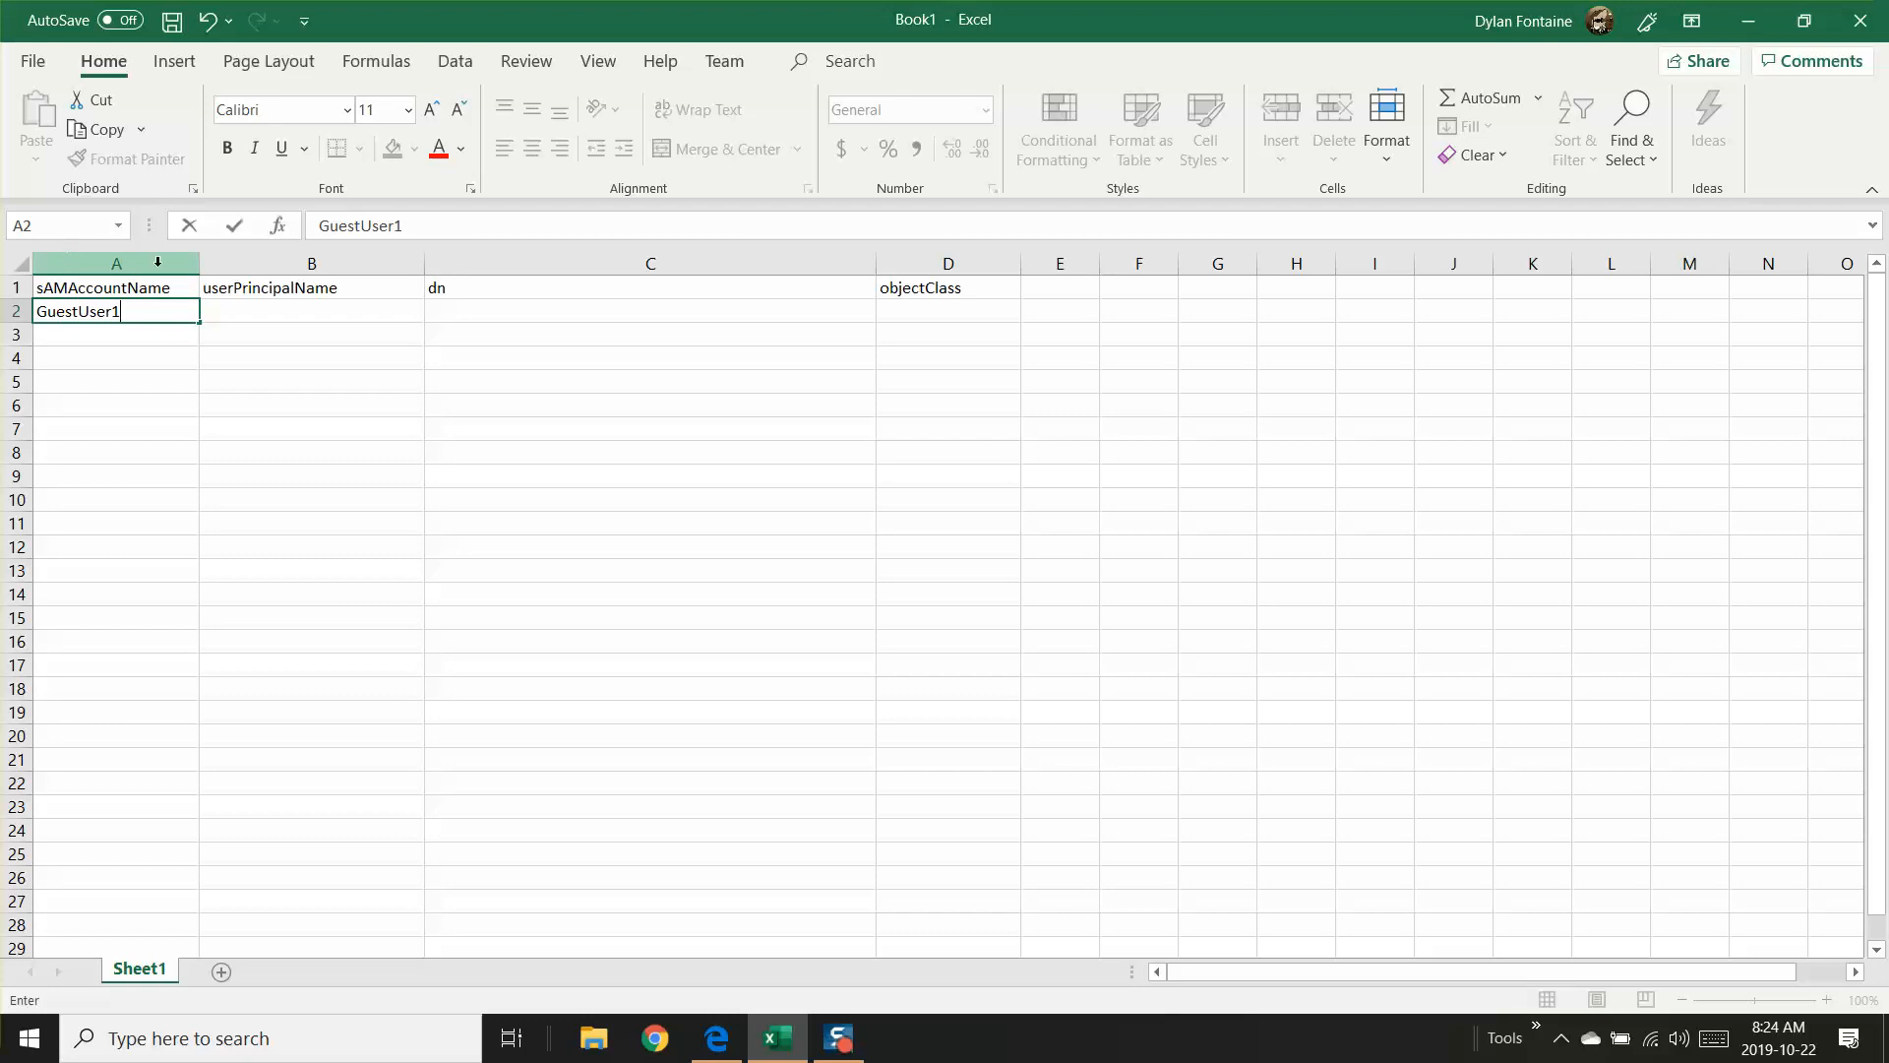
key("Return")
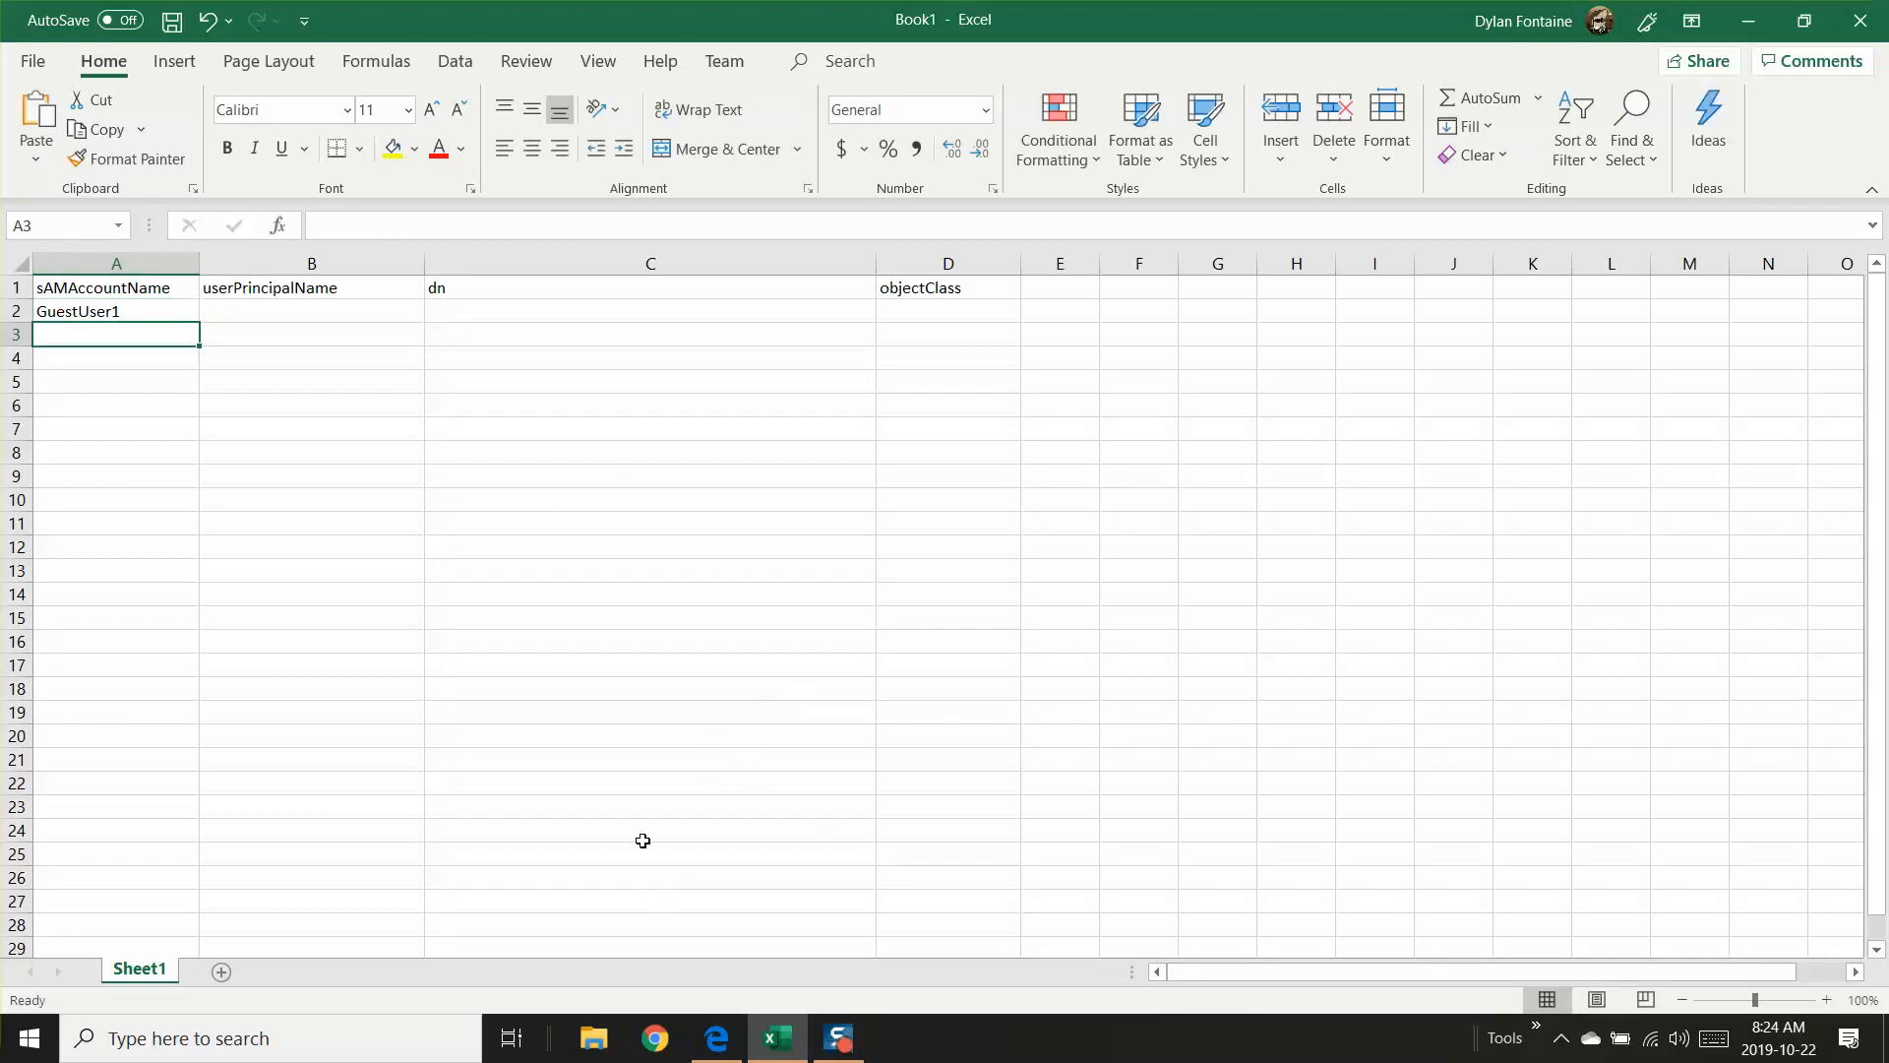
Step: After checking the domain in the Guest OU diagram, enter GuestUser1's userPrincipalName at the adminfairy.tech domain in B2 and widen column B
left_click(717, 1044)
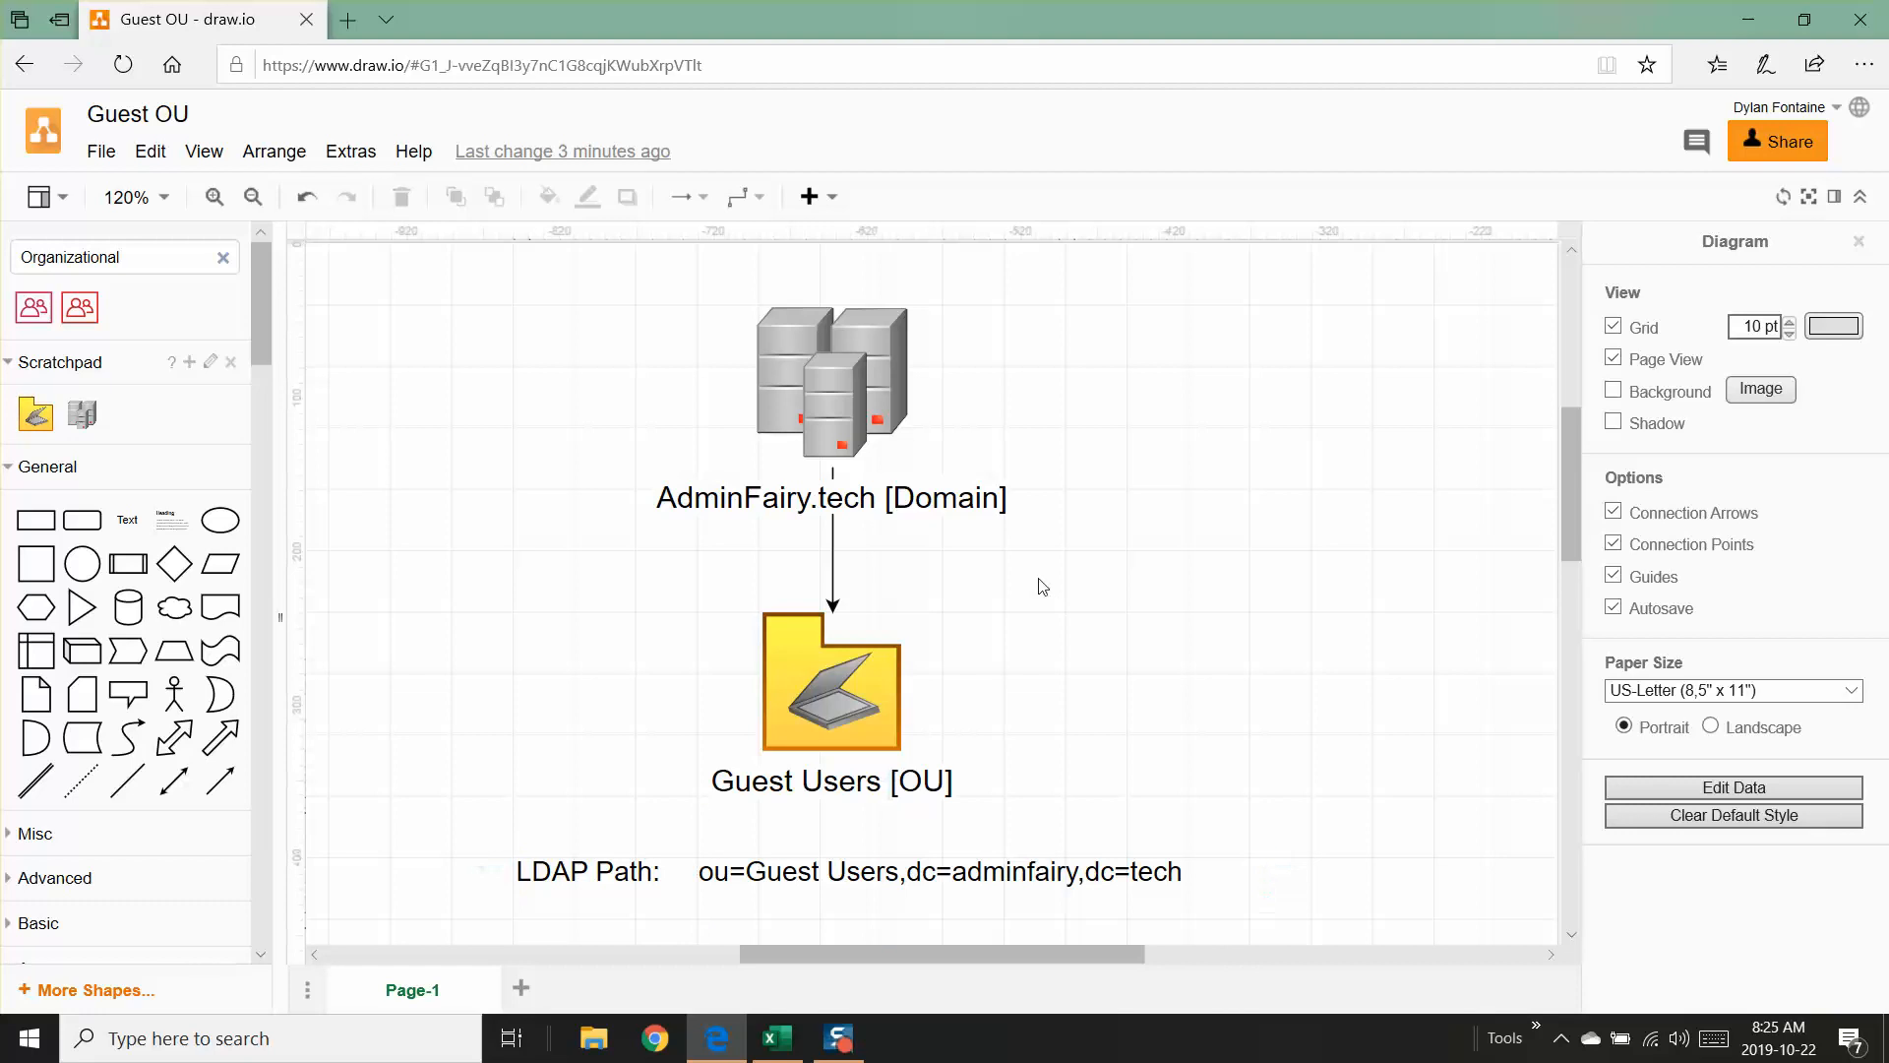
left_click(1749, 20)
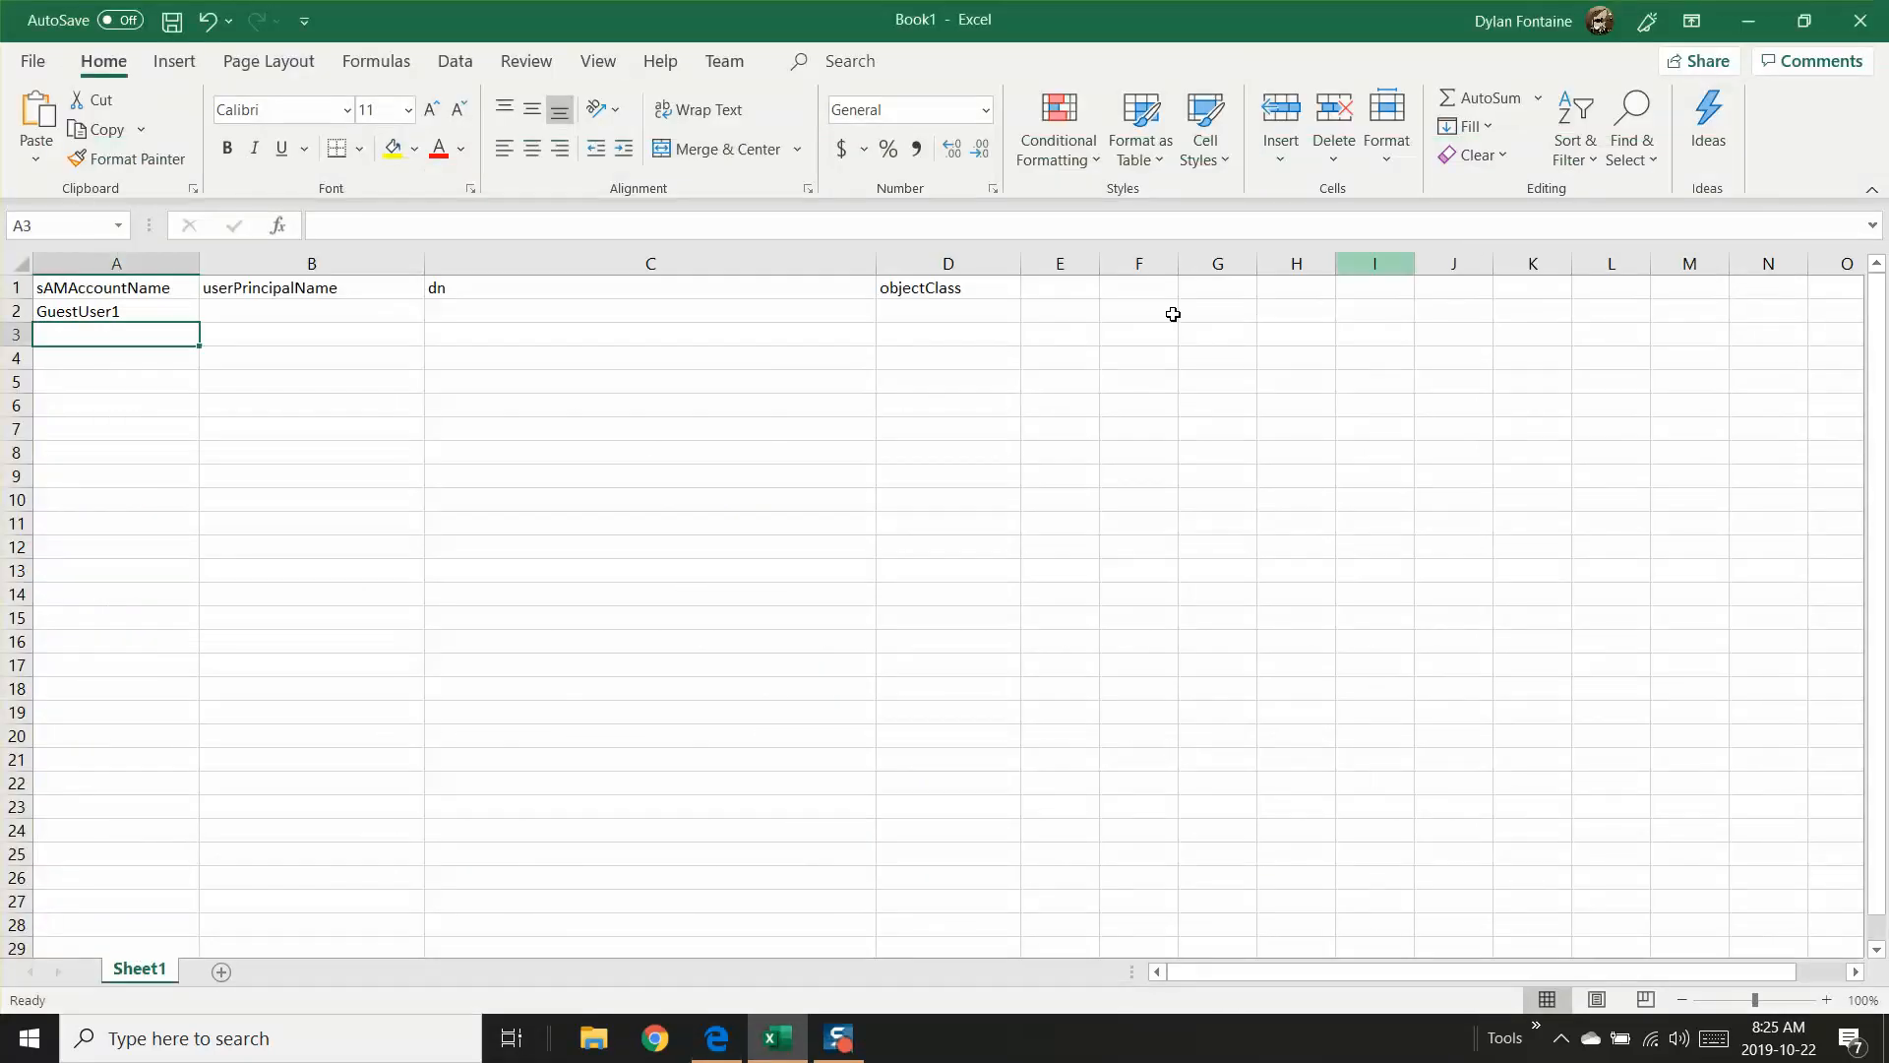
left_click(236, 308)
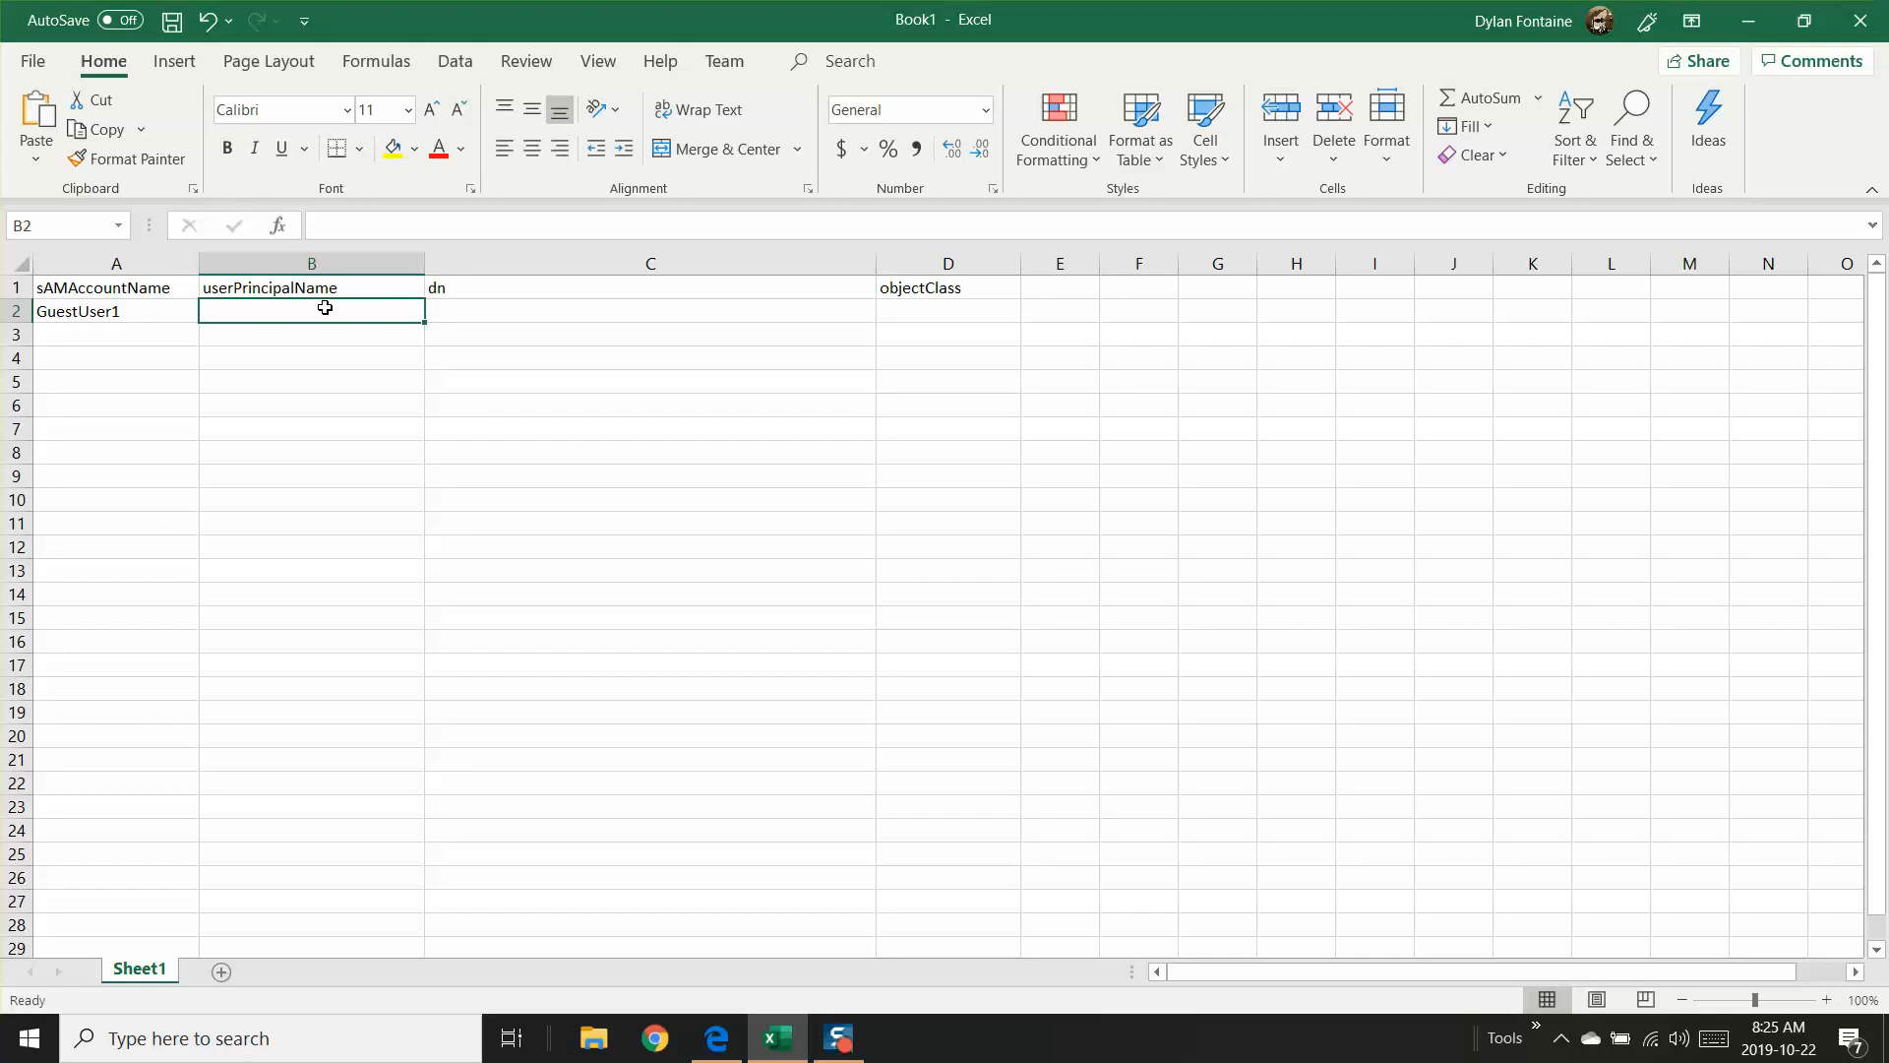
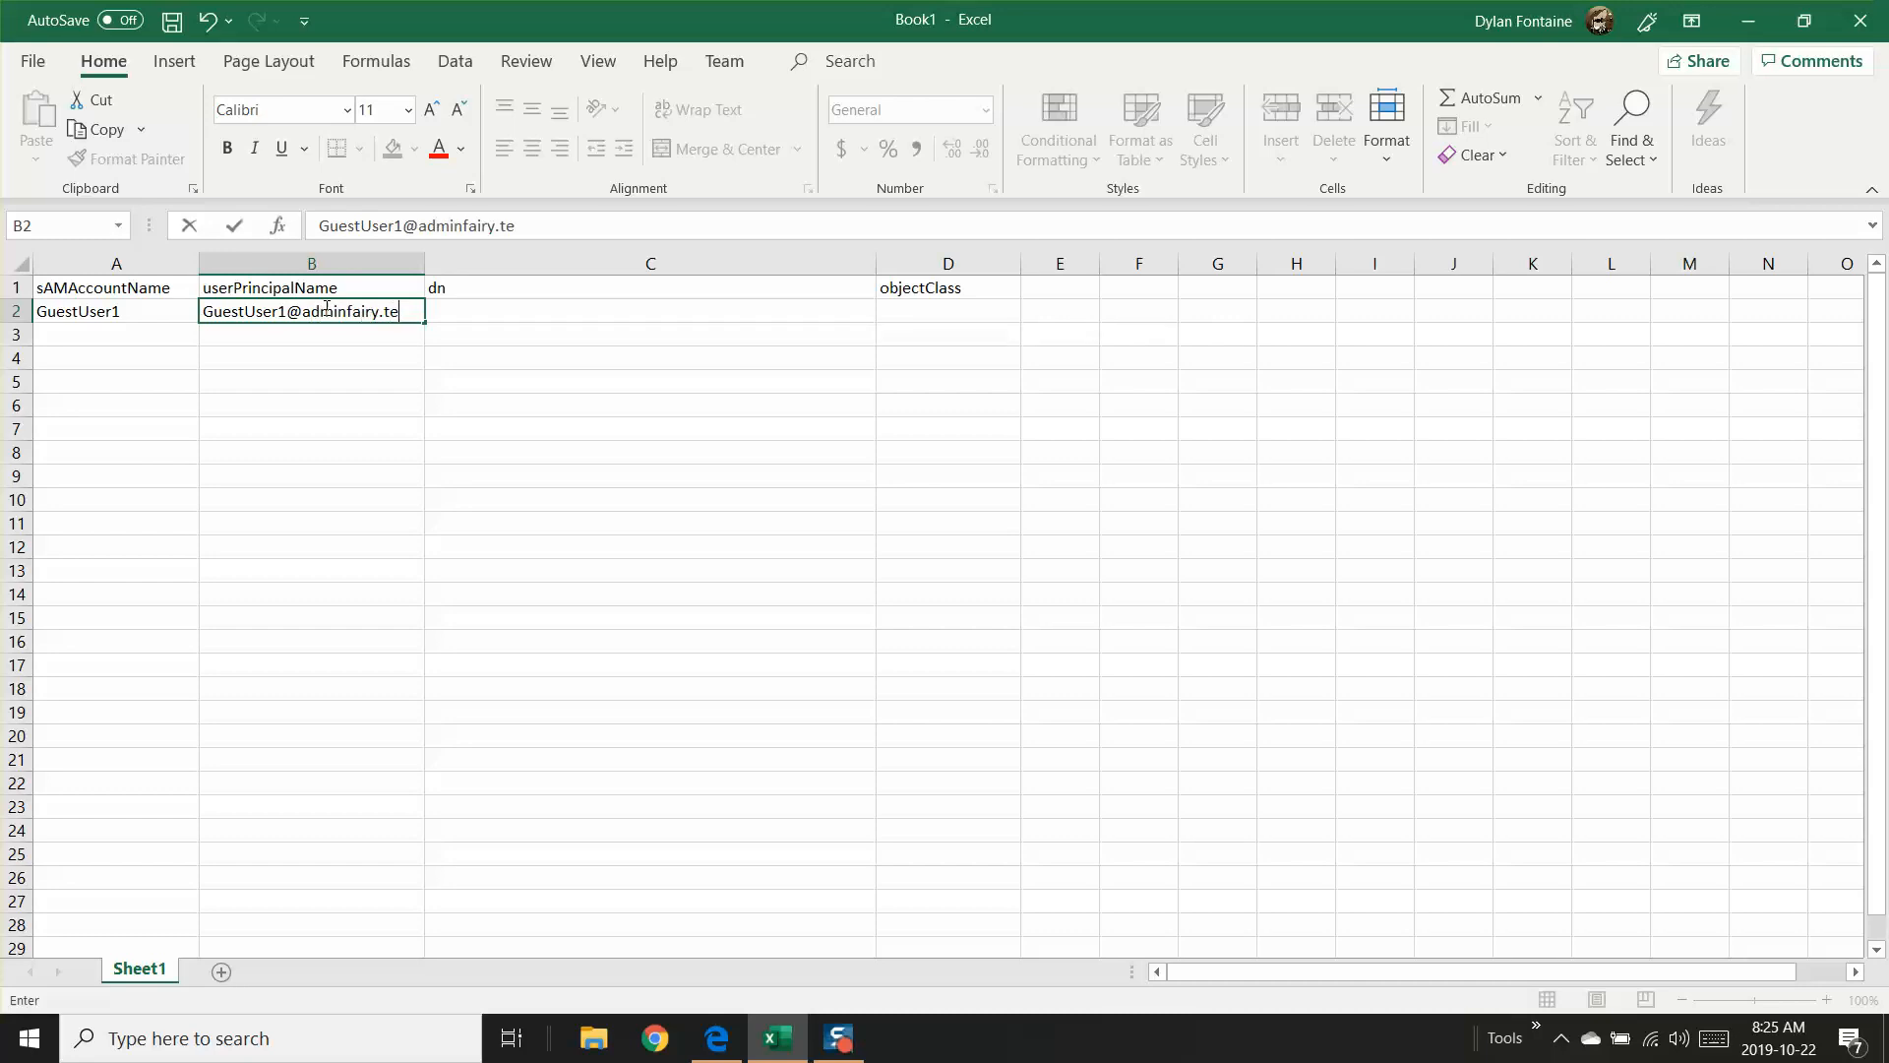
key("Return")
left_click_drag(424, 263, 461, 263)
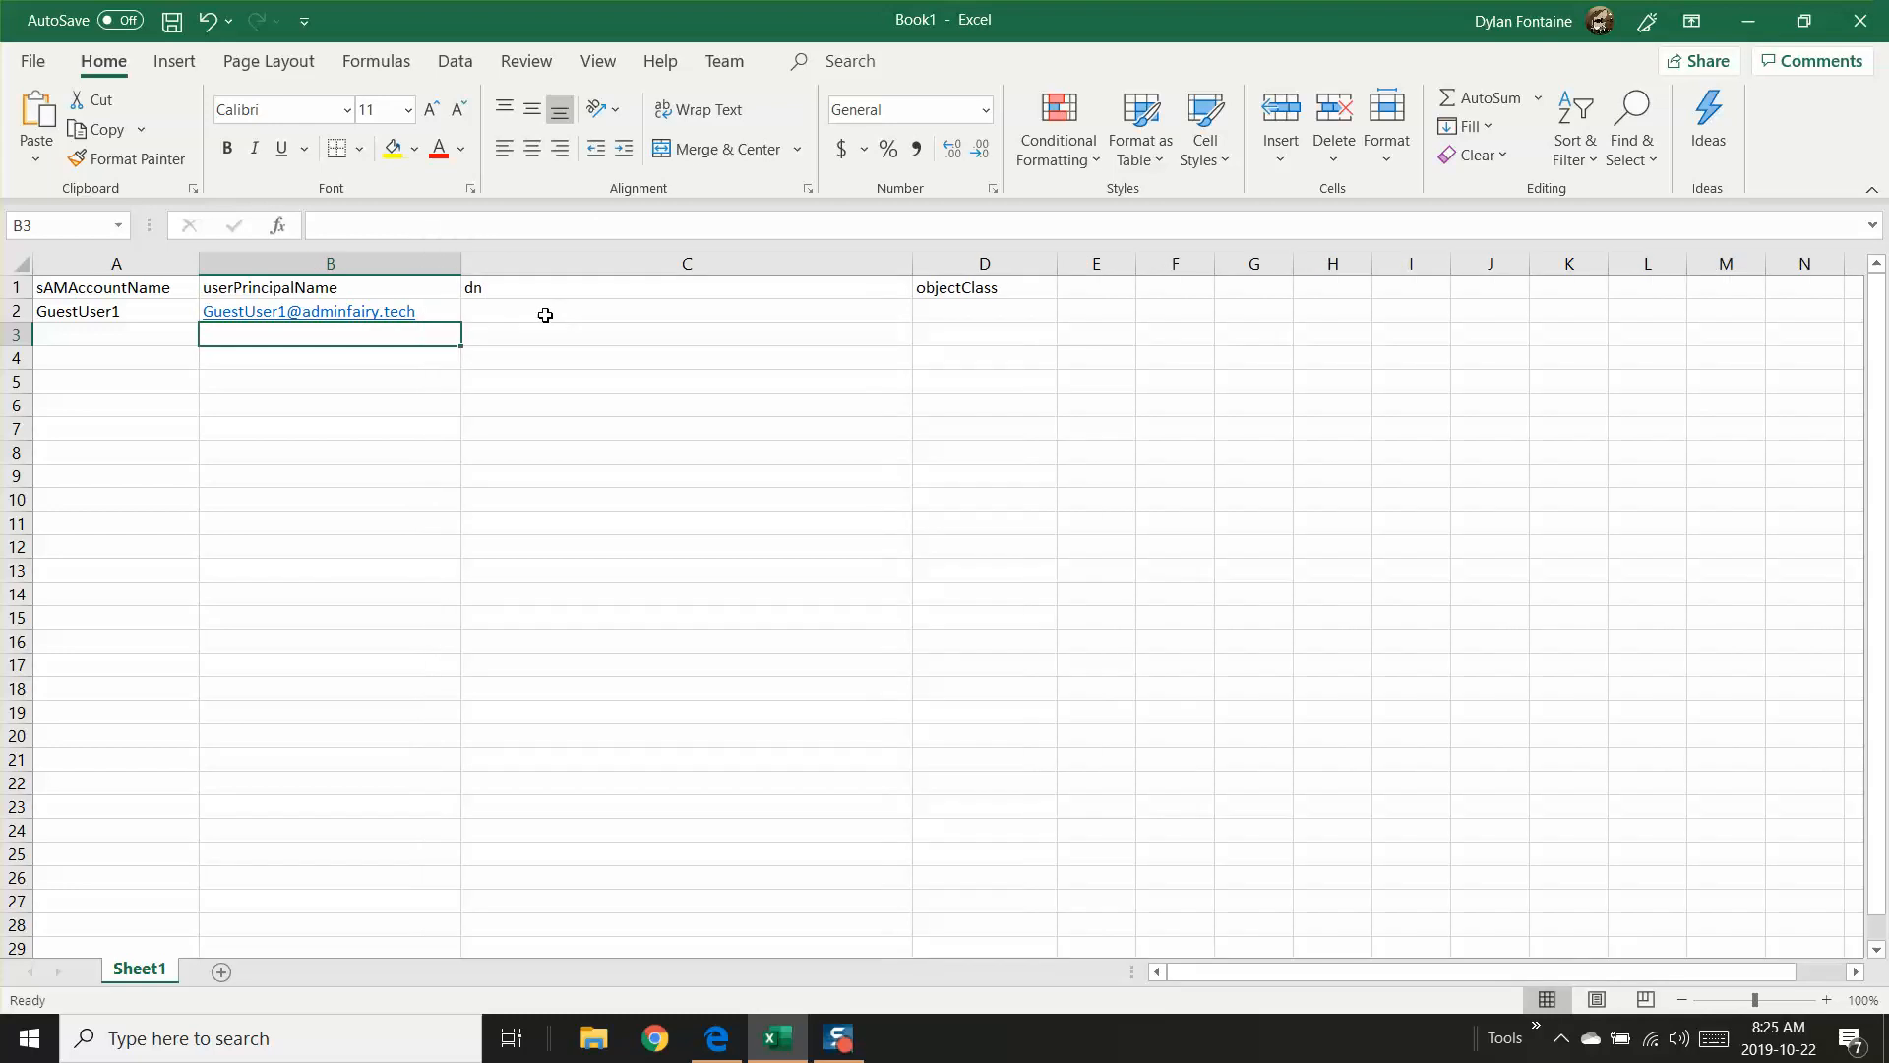
Step: Switch to the Guest OU diagram in Edge and copy the LDAP path ou=Guest Users,dc=adminfairy,dc=tech
left_click(493, 310)
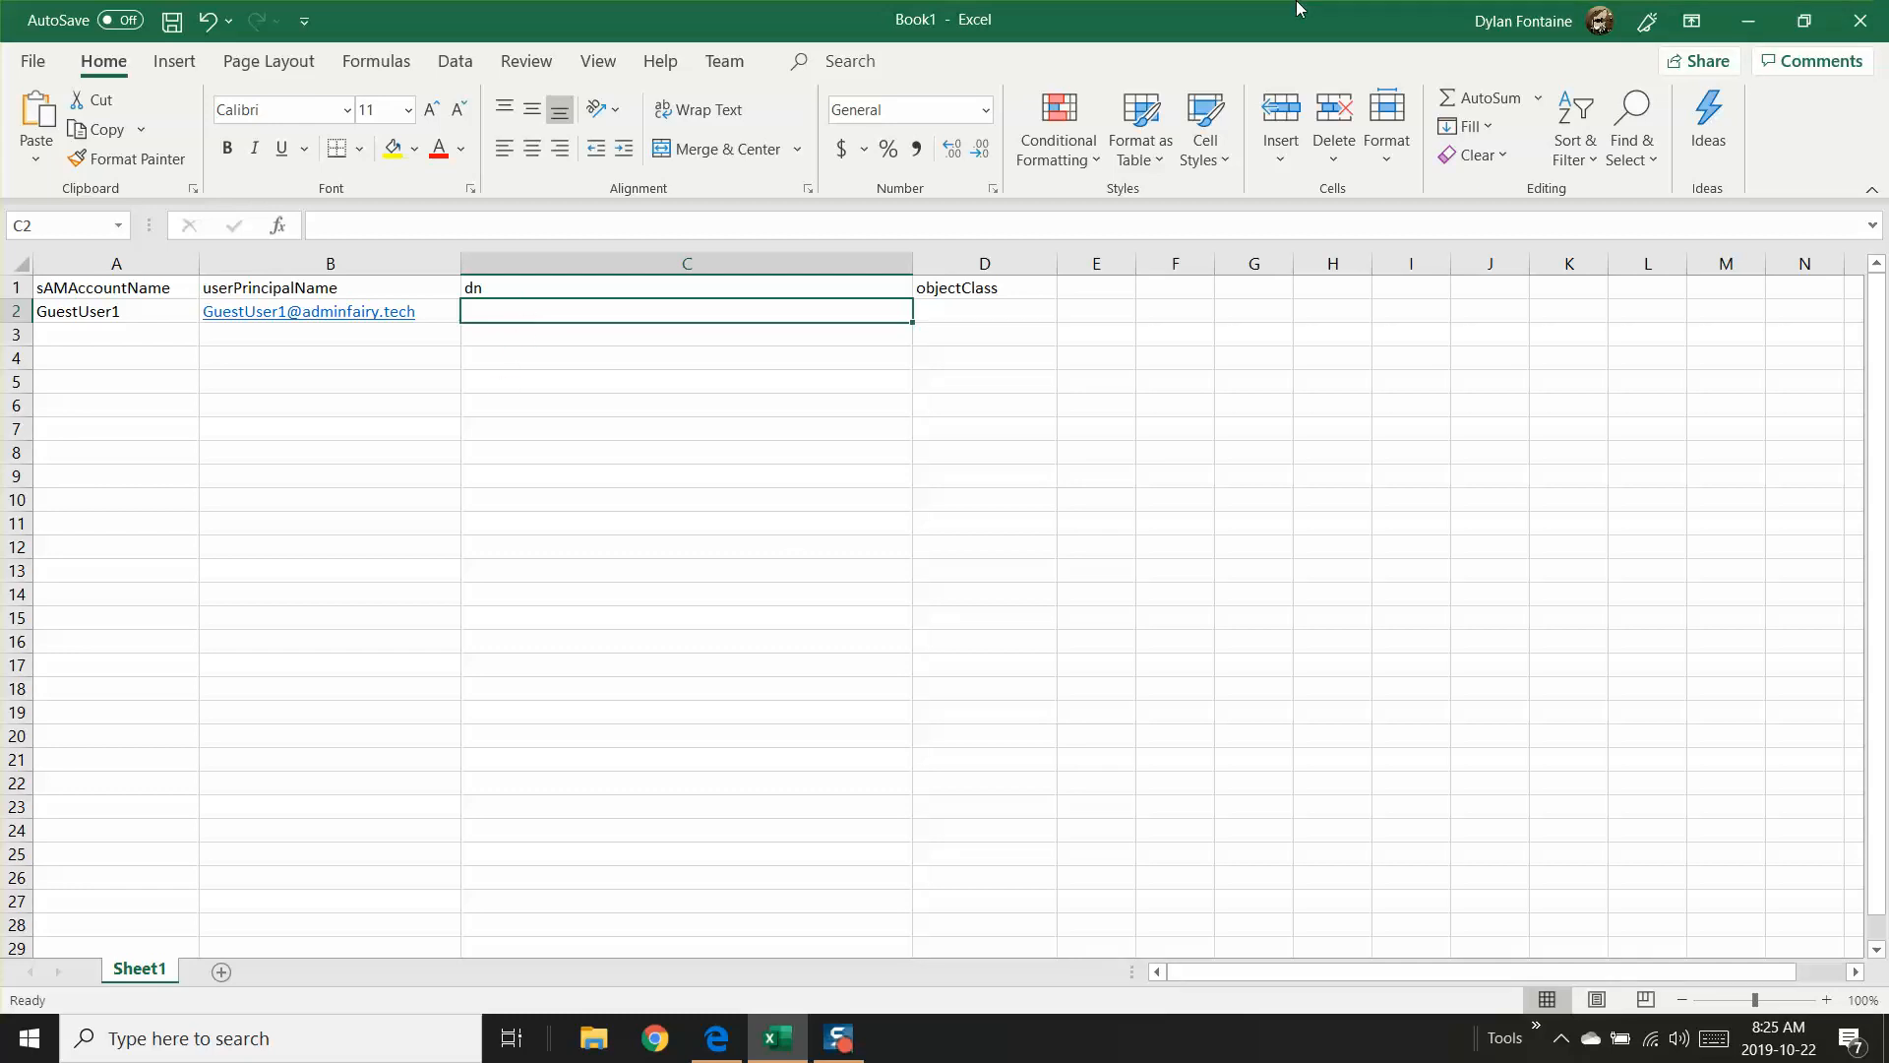
double_click(1230, 11)
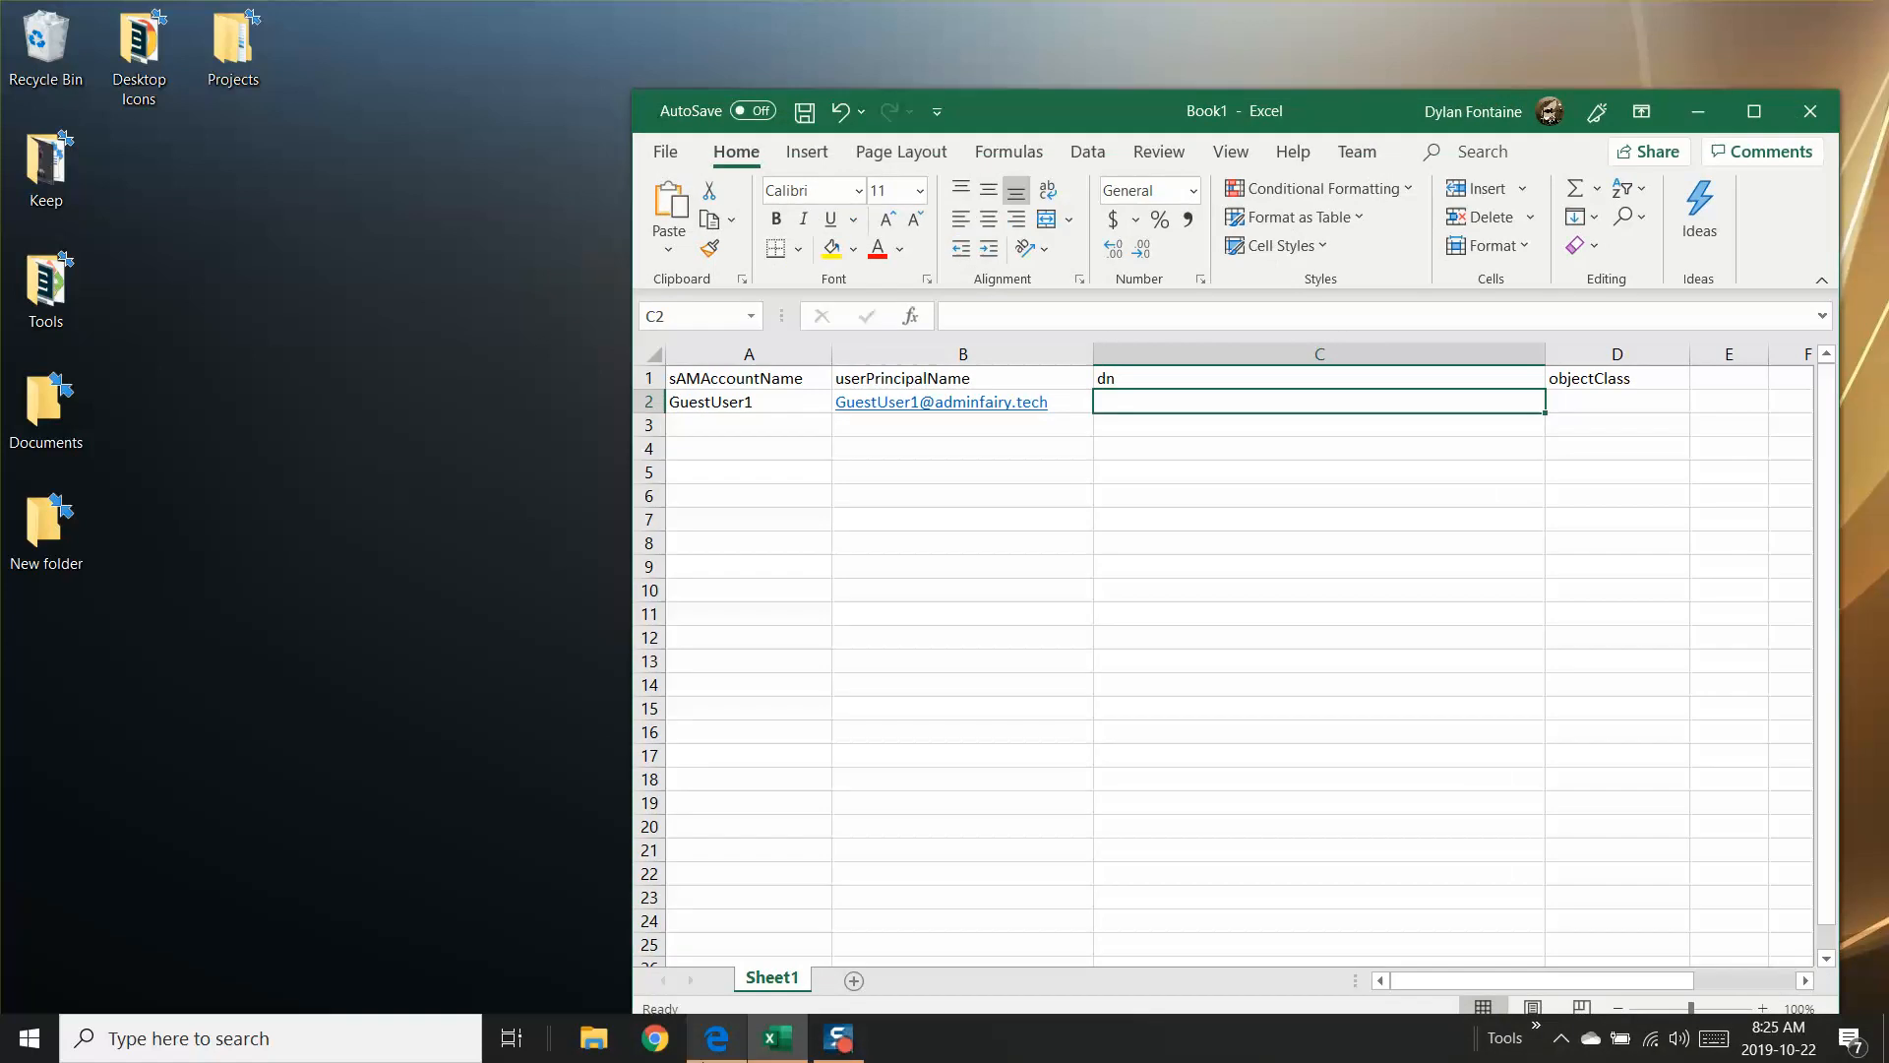
left_click(715, 1038)
double_click(738, 871)
left_click(716, 871)
left_click_drag(700, 871, 1182, 866)
right_click(1128, 884)
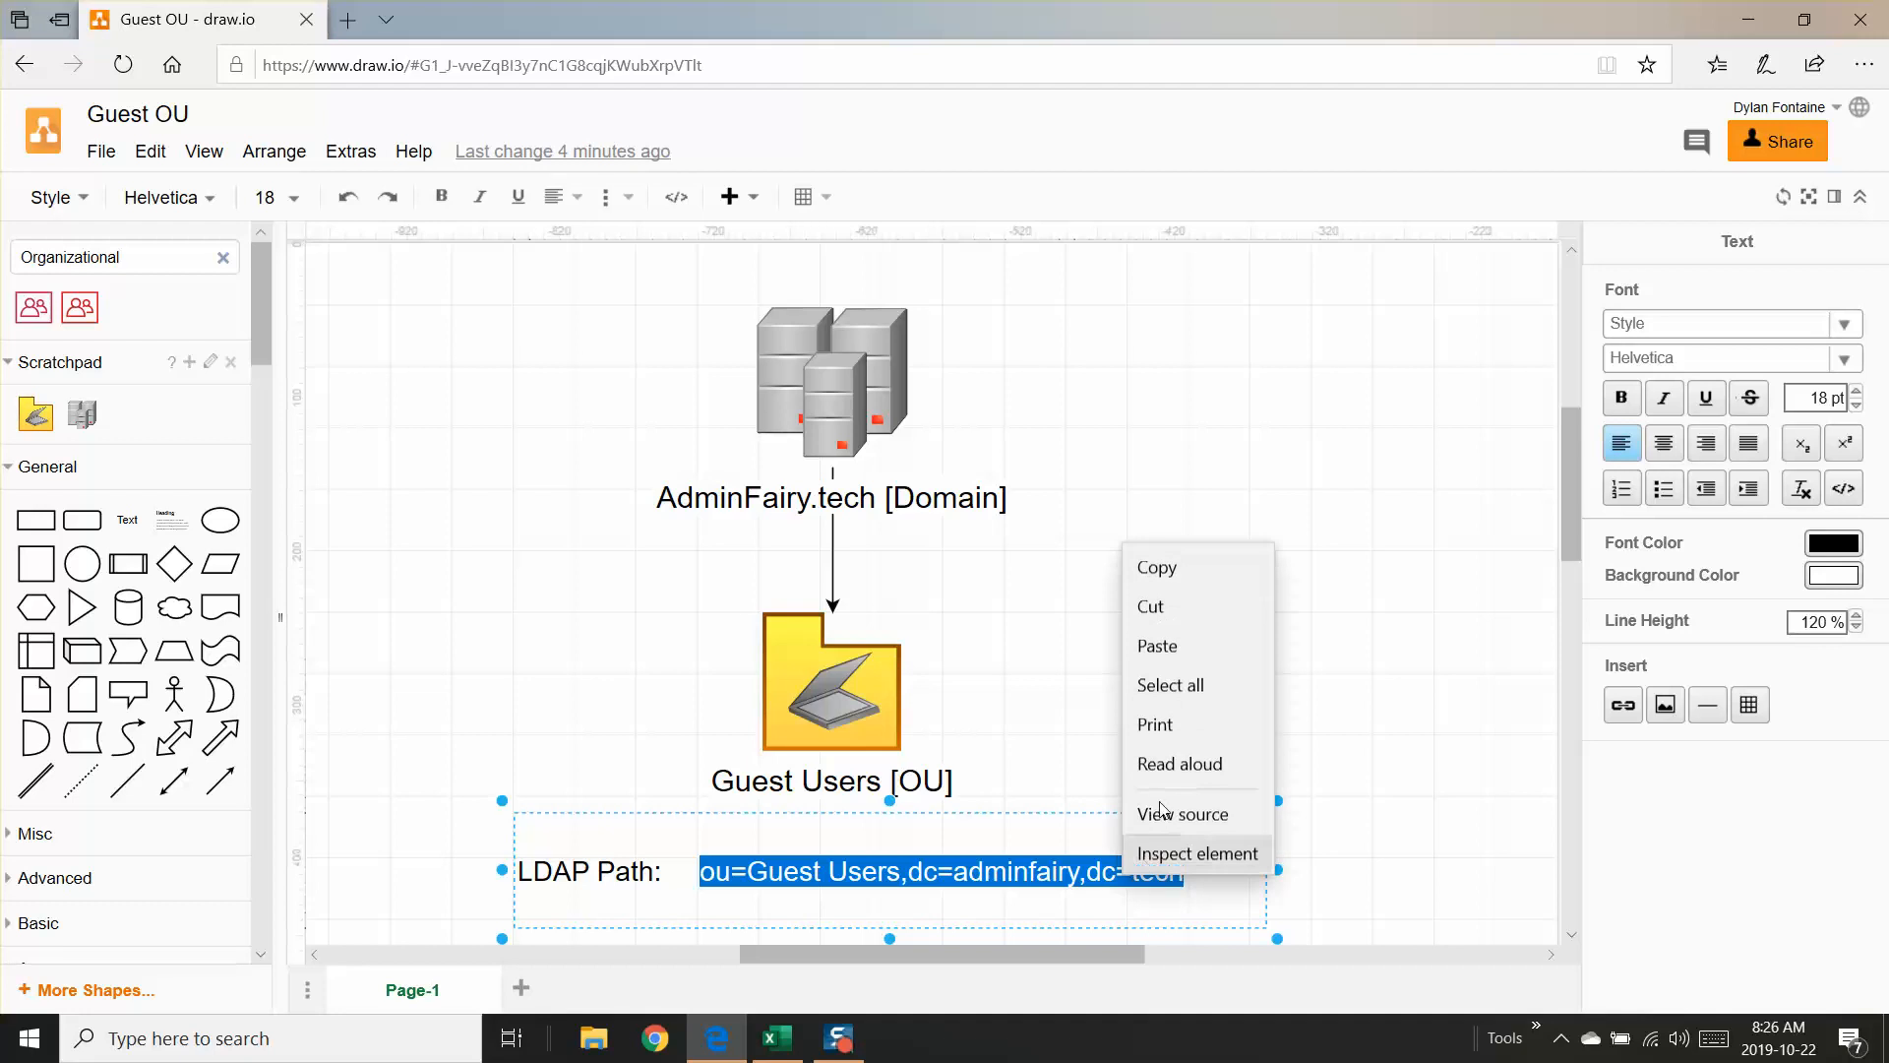
left_click(1180, 569)
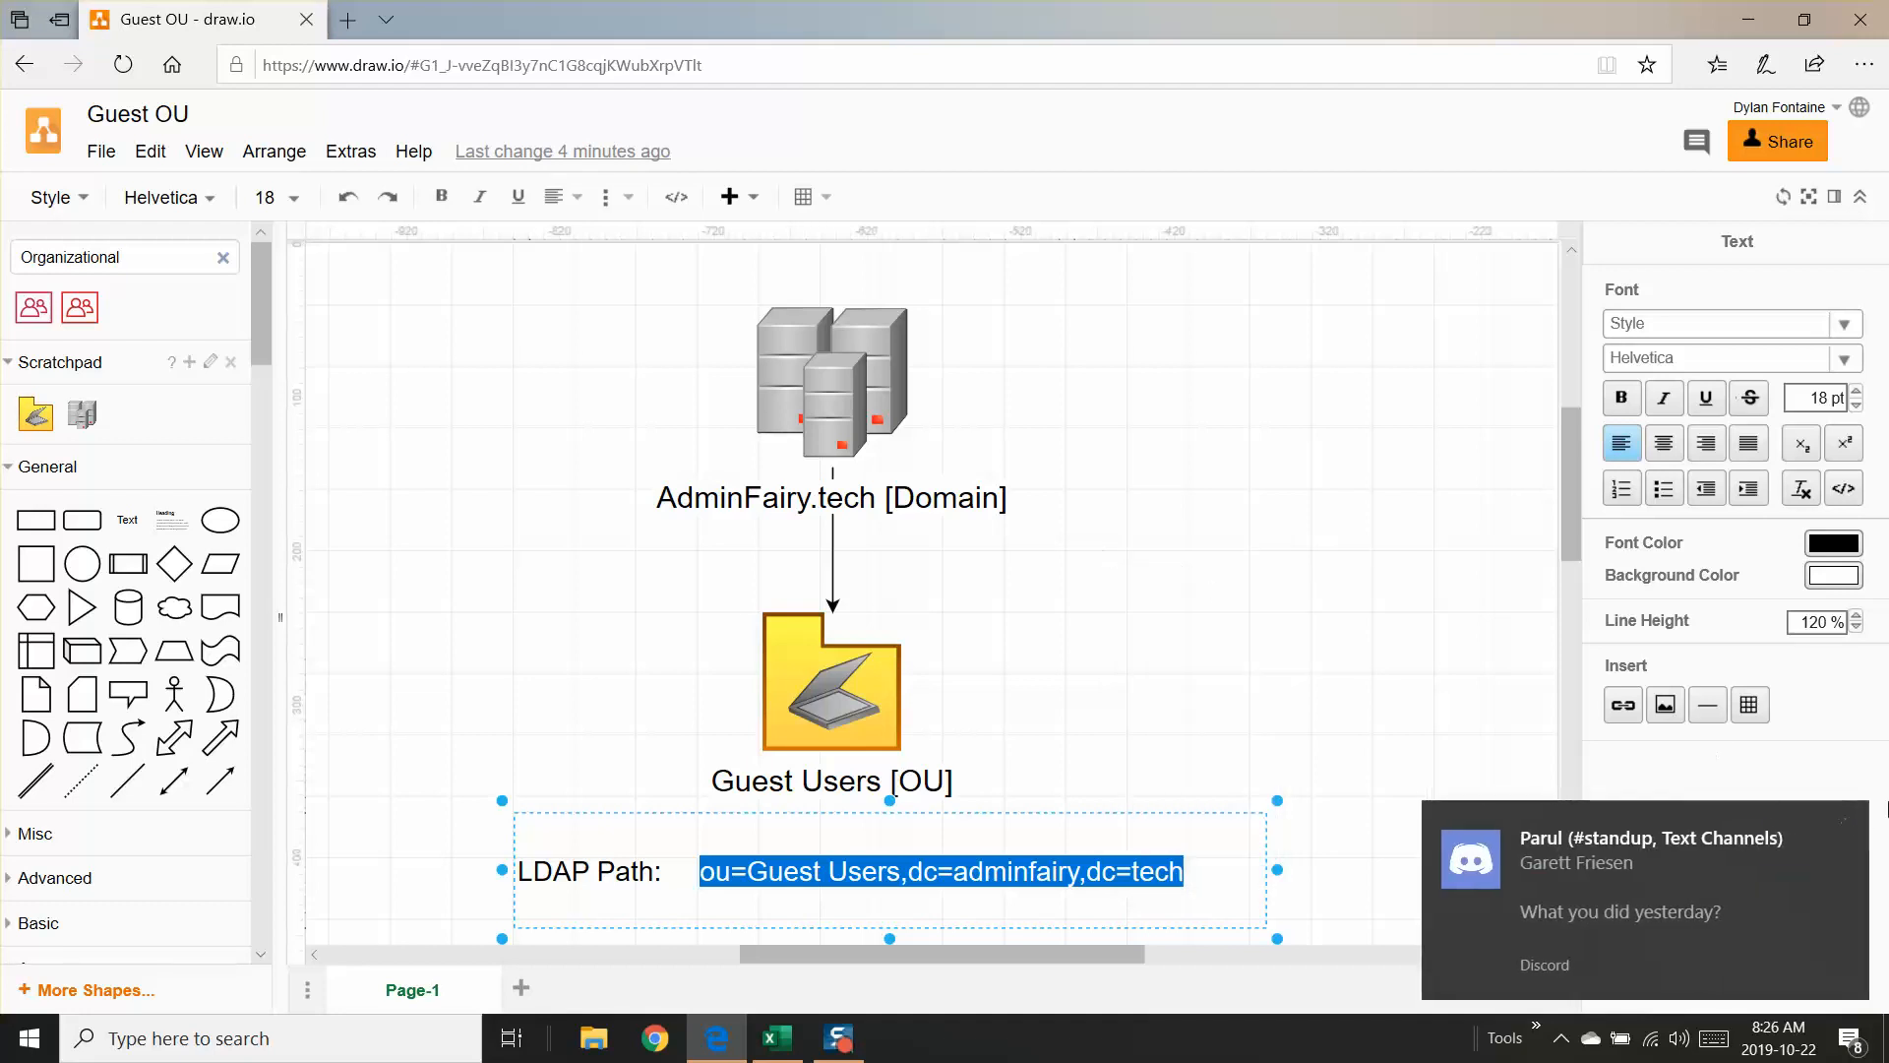
left_click(1847, 824)
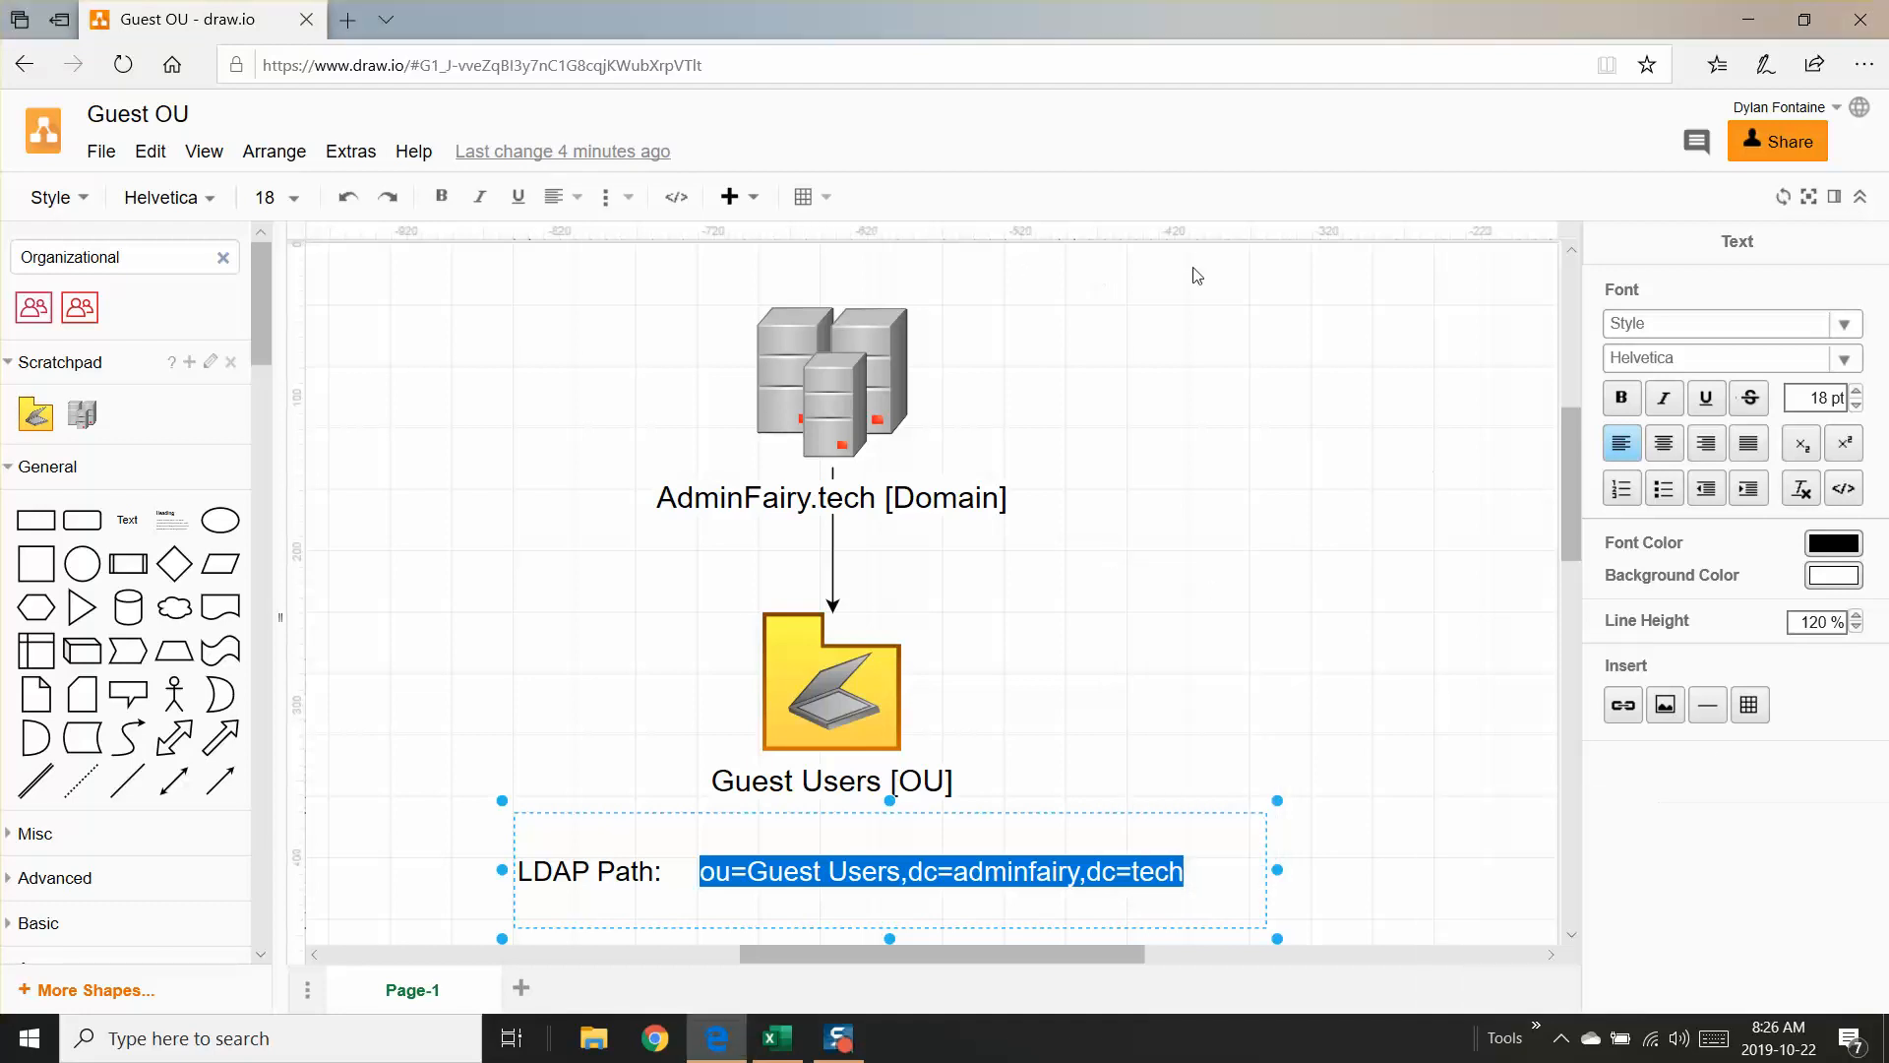
Step: Return to the Excel sheet and paste the copied LDAP path into the dn cell C2
left_click(1755, 20)
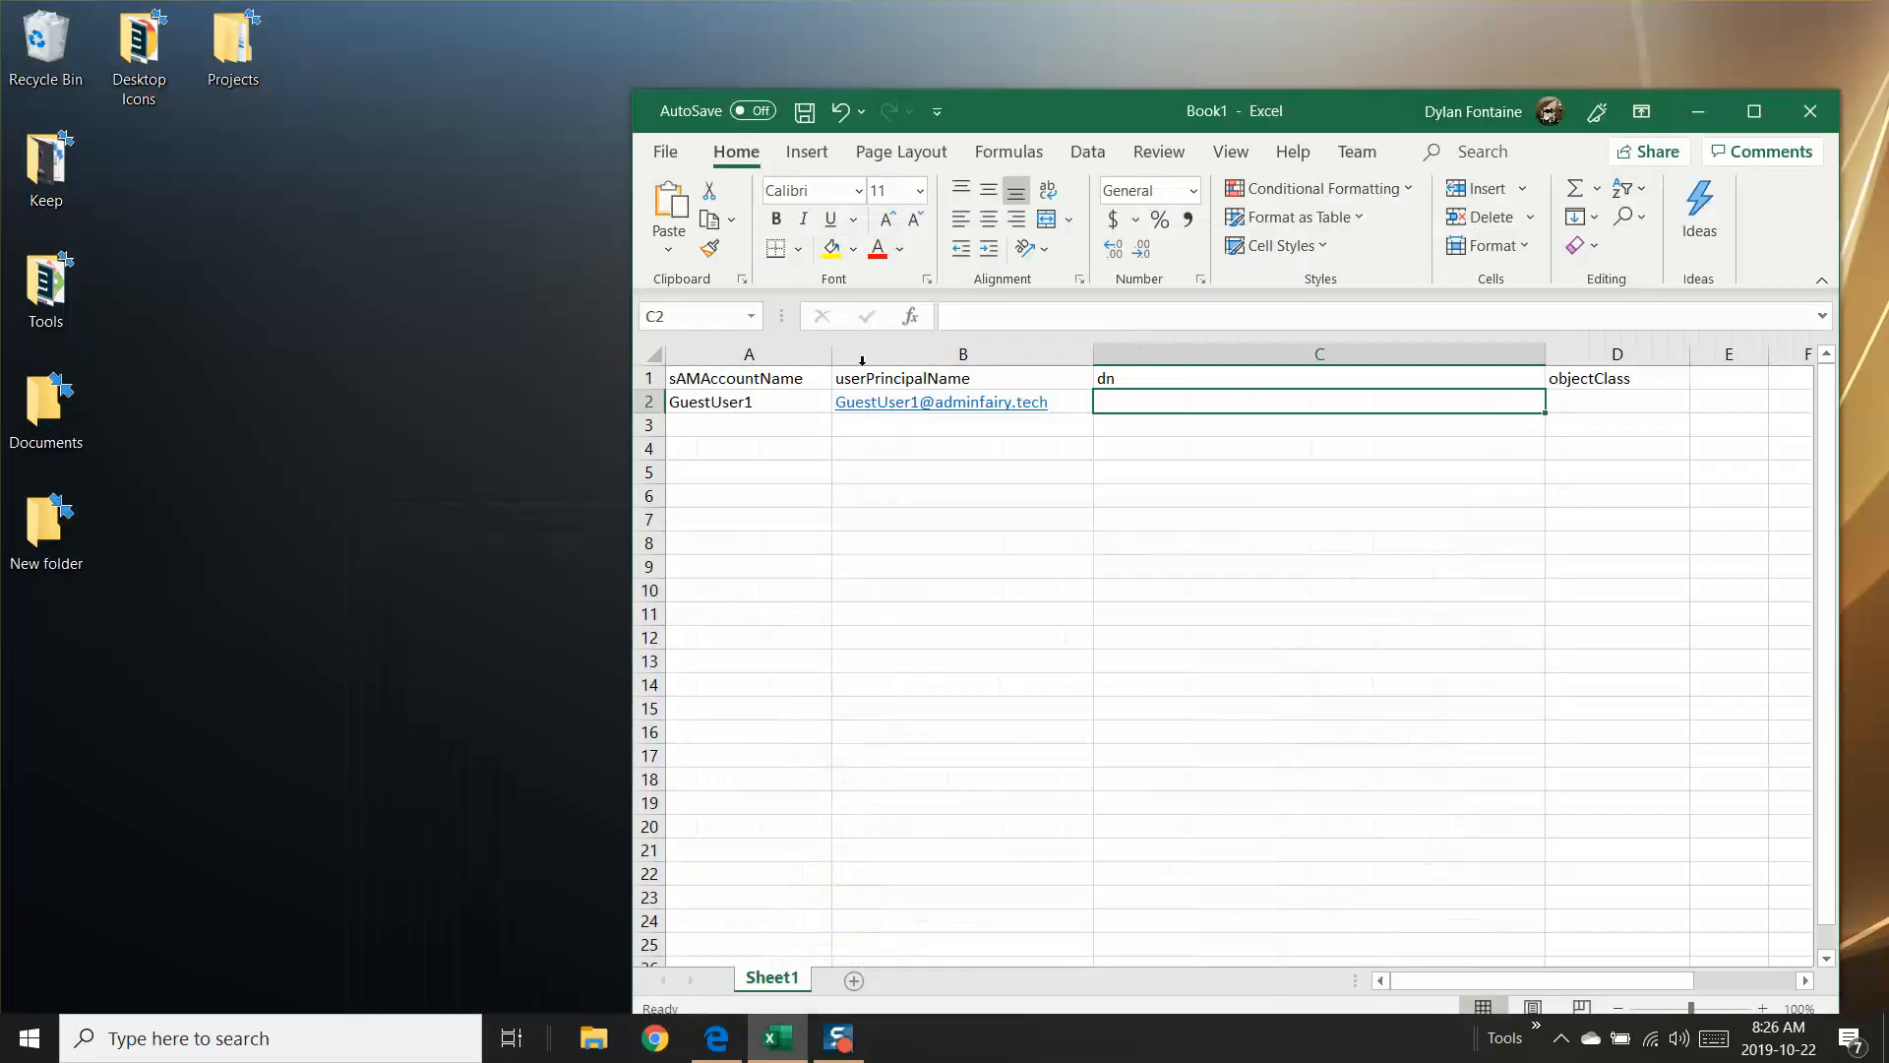
double_click(1199, 395)
key("ctrl+v")
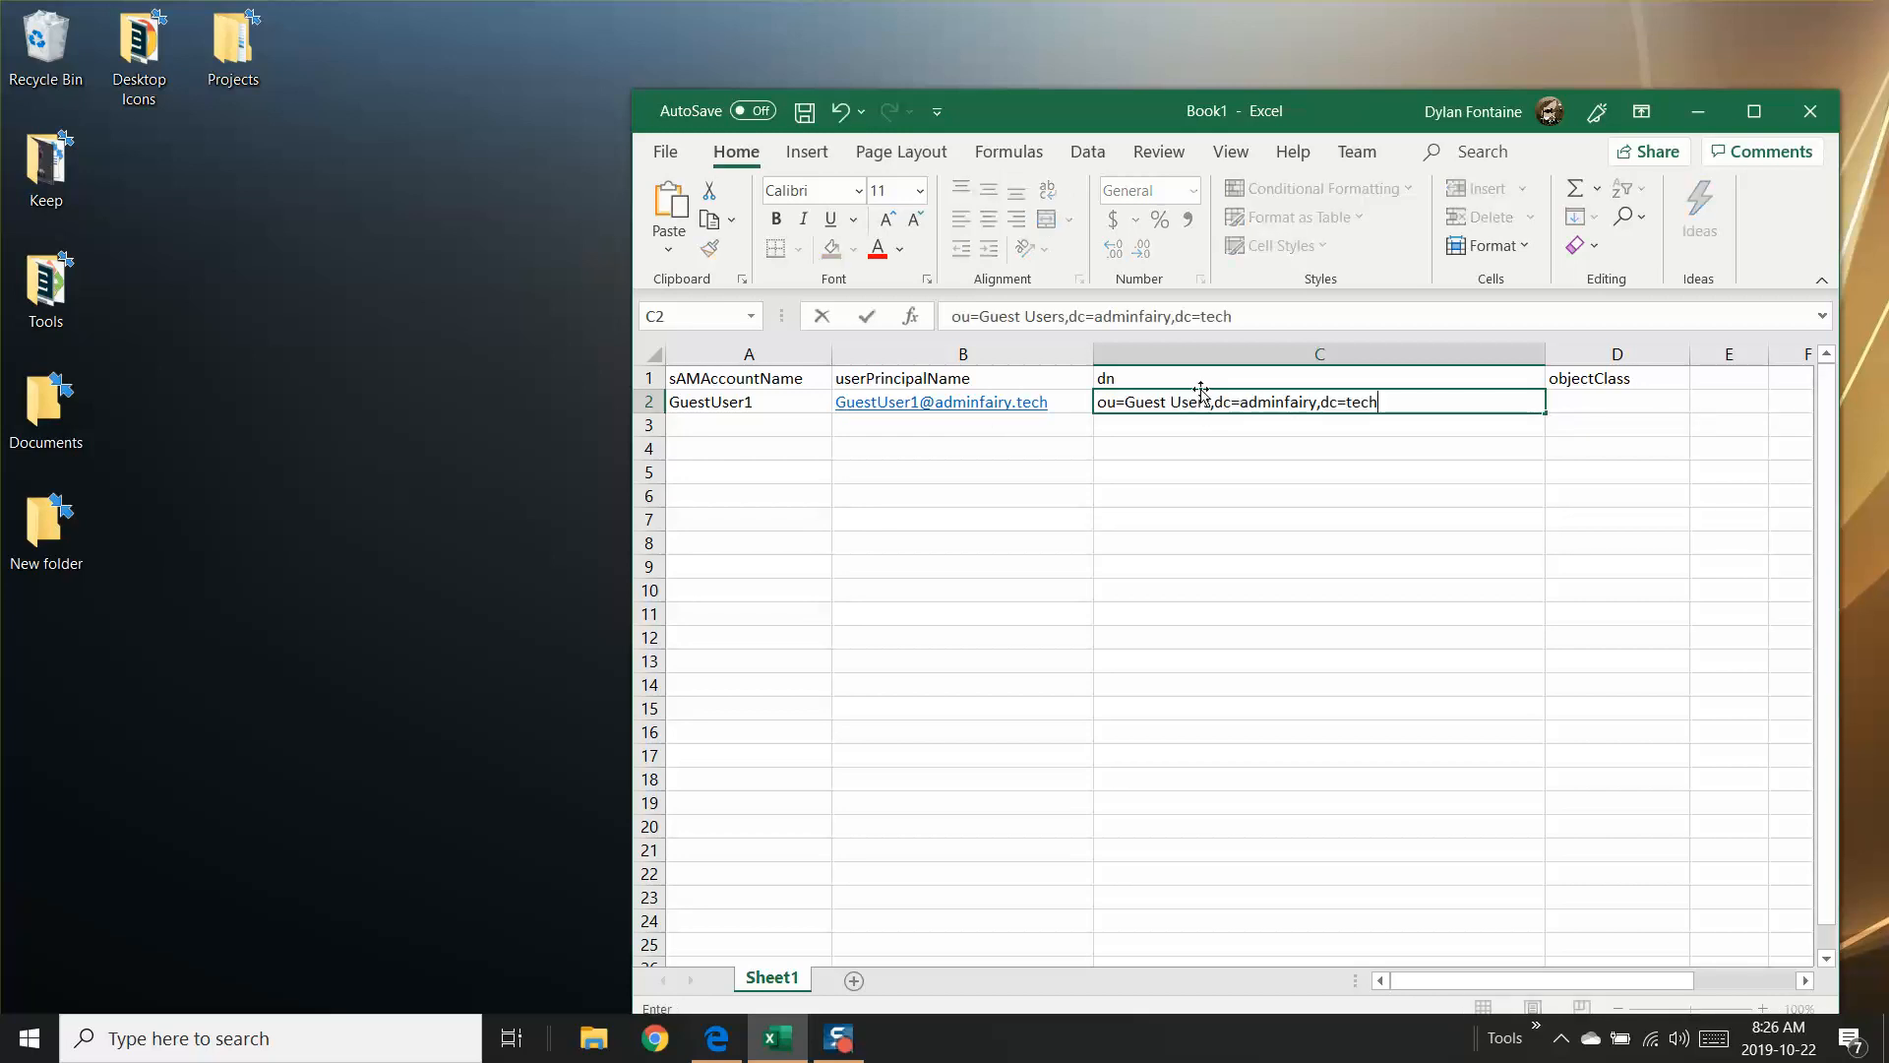
Step: Prefix the path in C2 with cn=GuestUser1, and enter user as the objectClass in D2
left_click(1098, 401)
type("d")
key("BackSpace")
type("cn=")
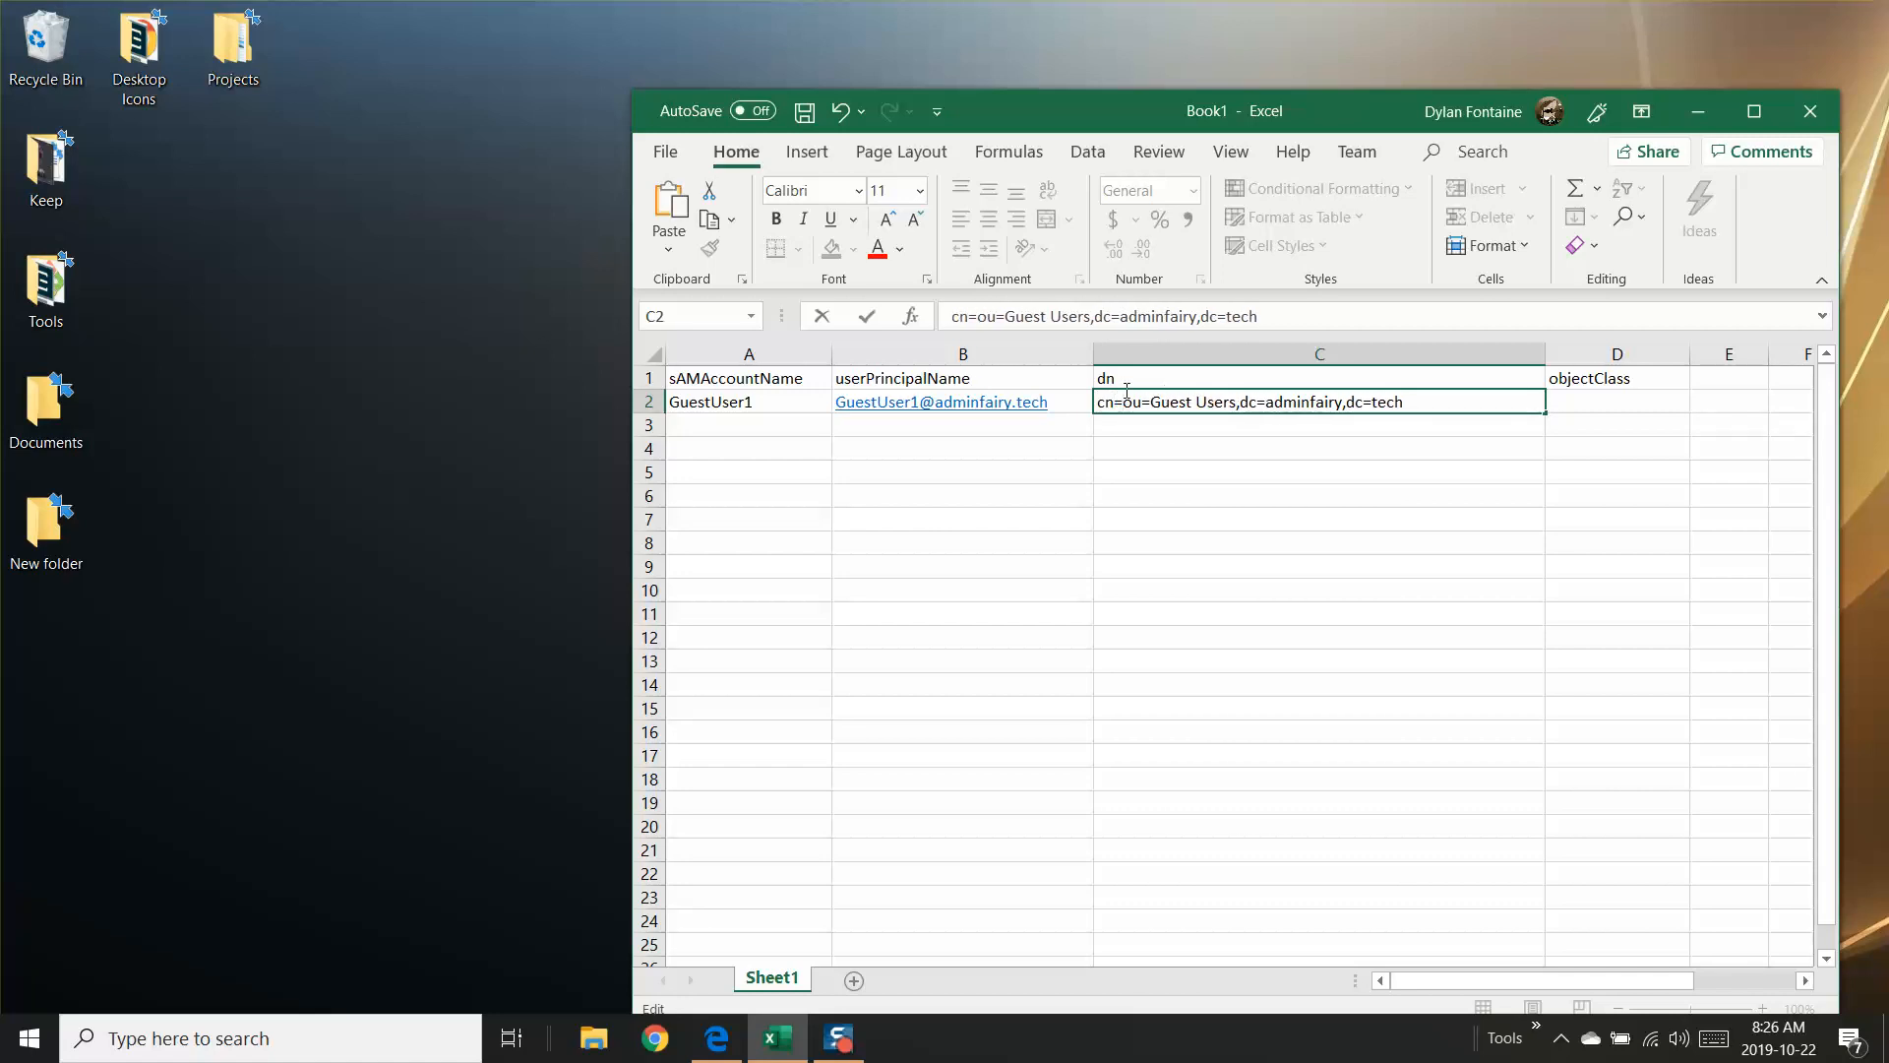
type("GuestUser1,")
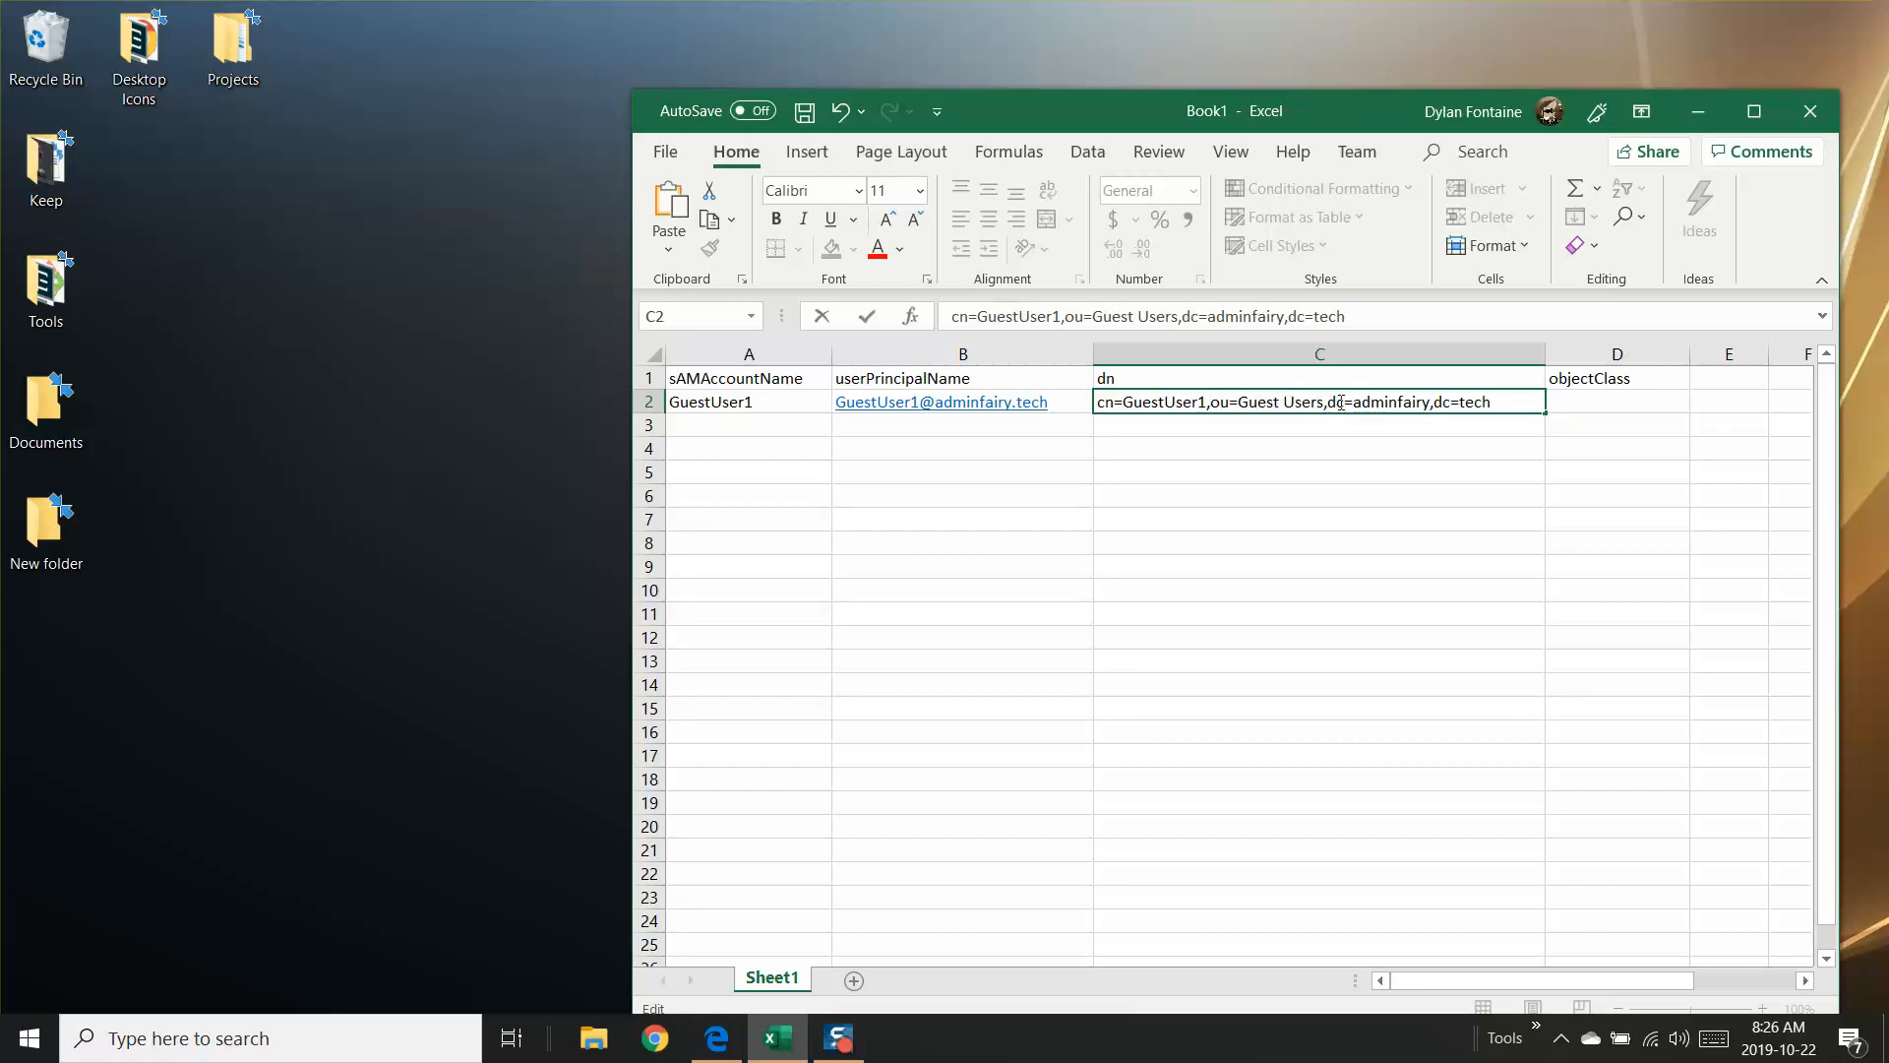
left_click(1608, 400)
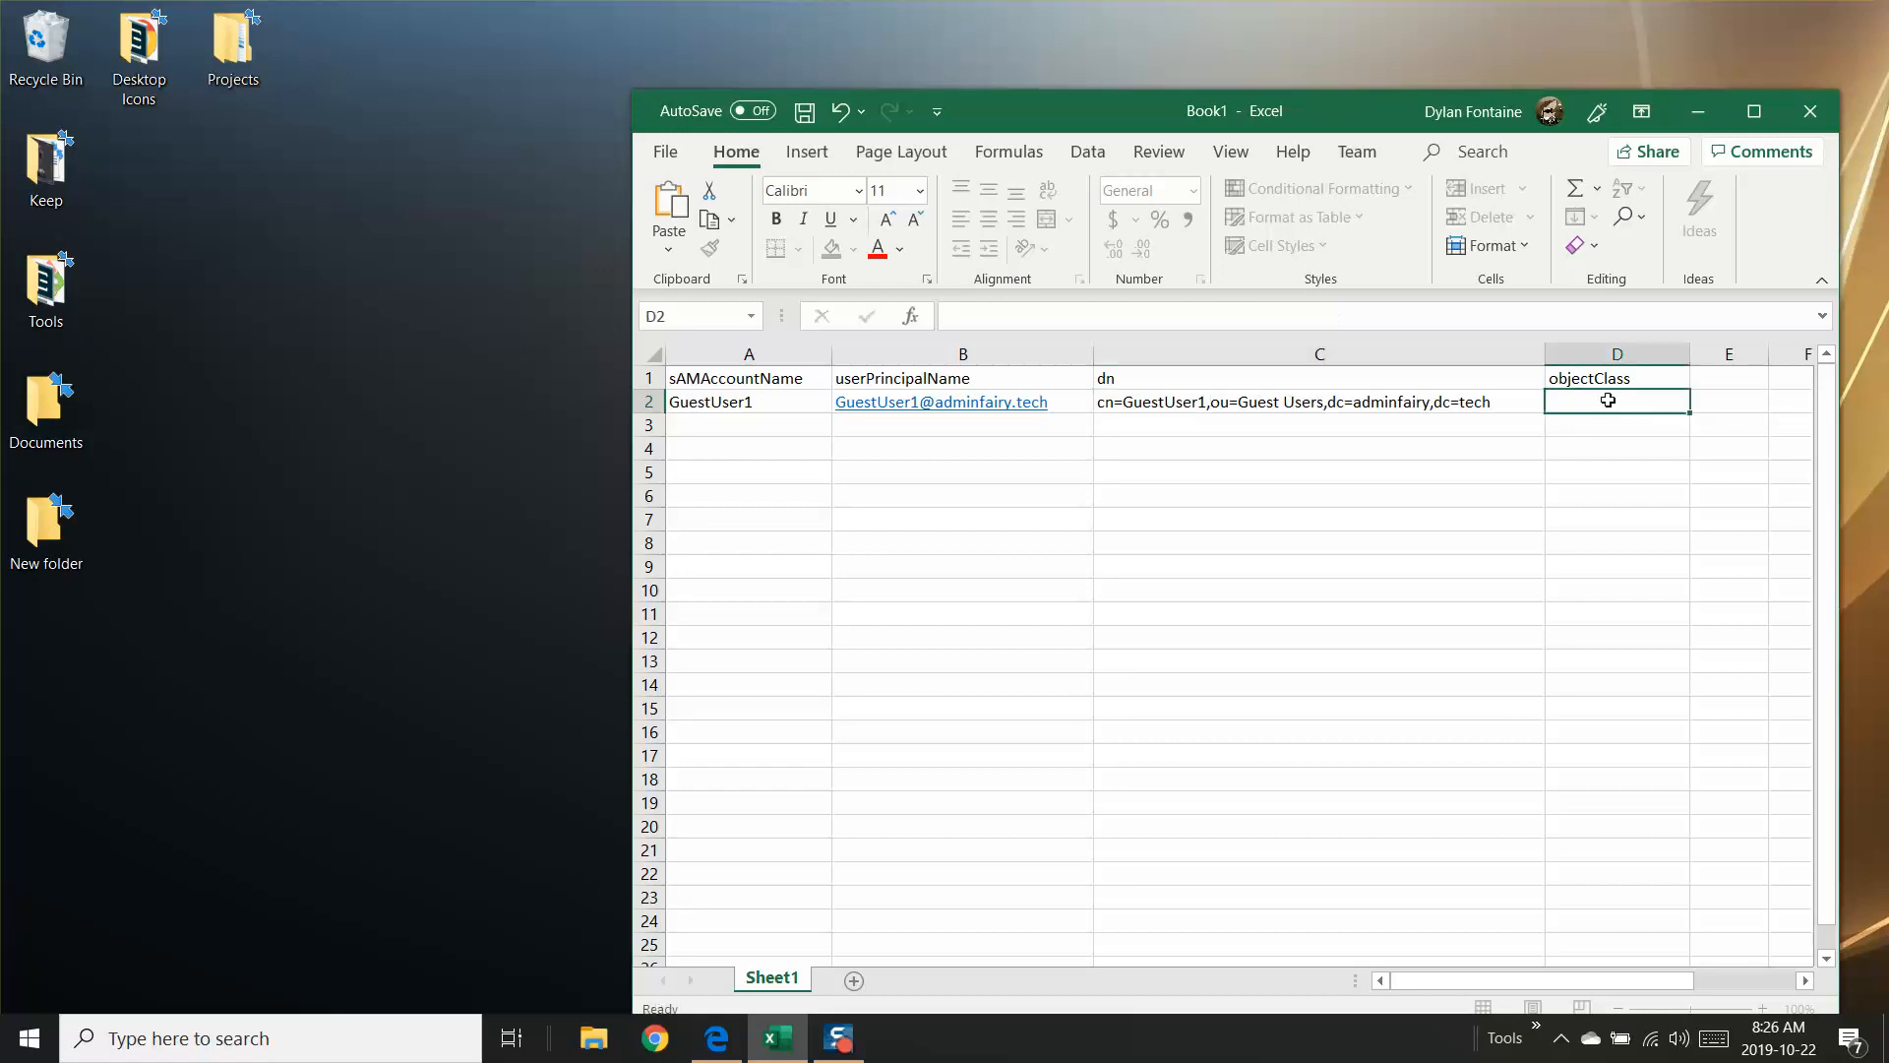
type("user")
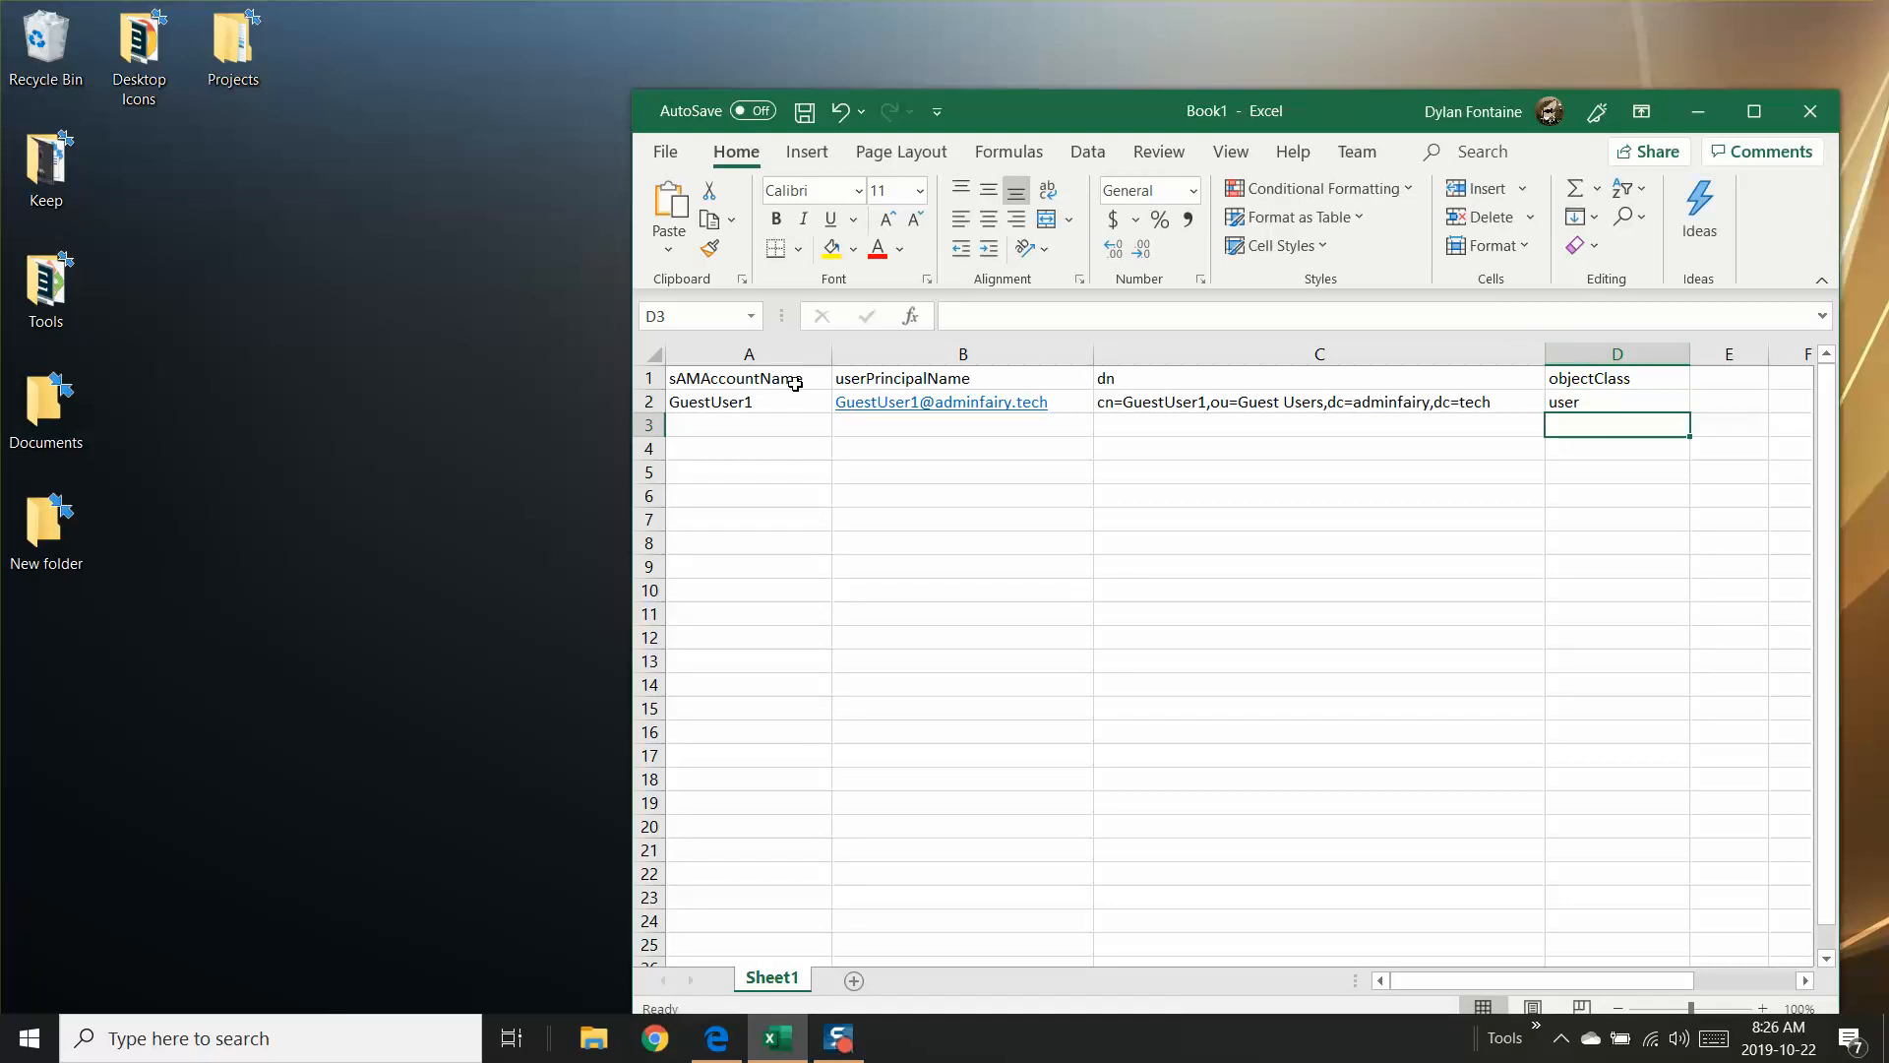
Step: Try to fill all four columns of row 2 down to row 14, inspect the filled row 3 cells, and undo the fill
left_click_drag(772, 402, 1696, 703)
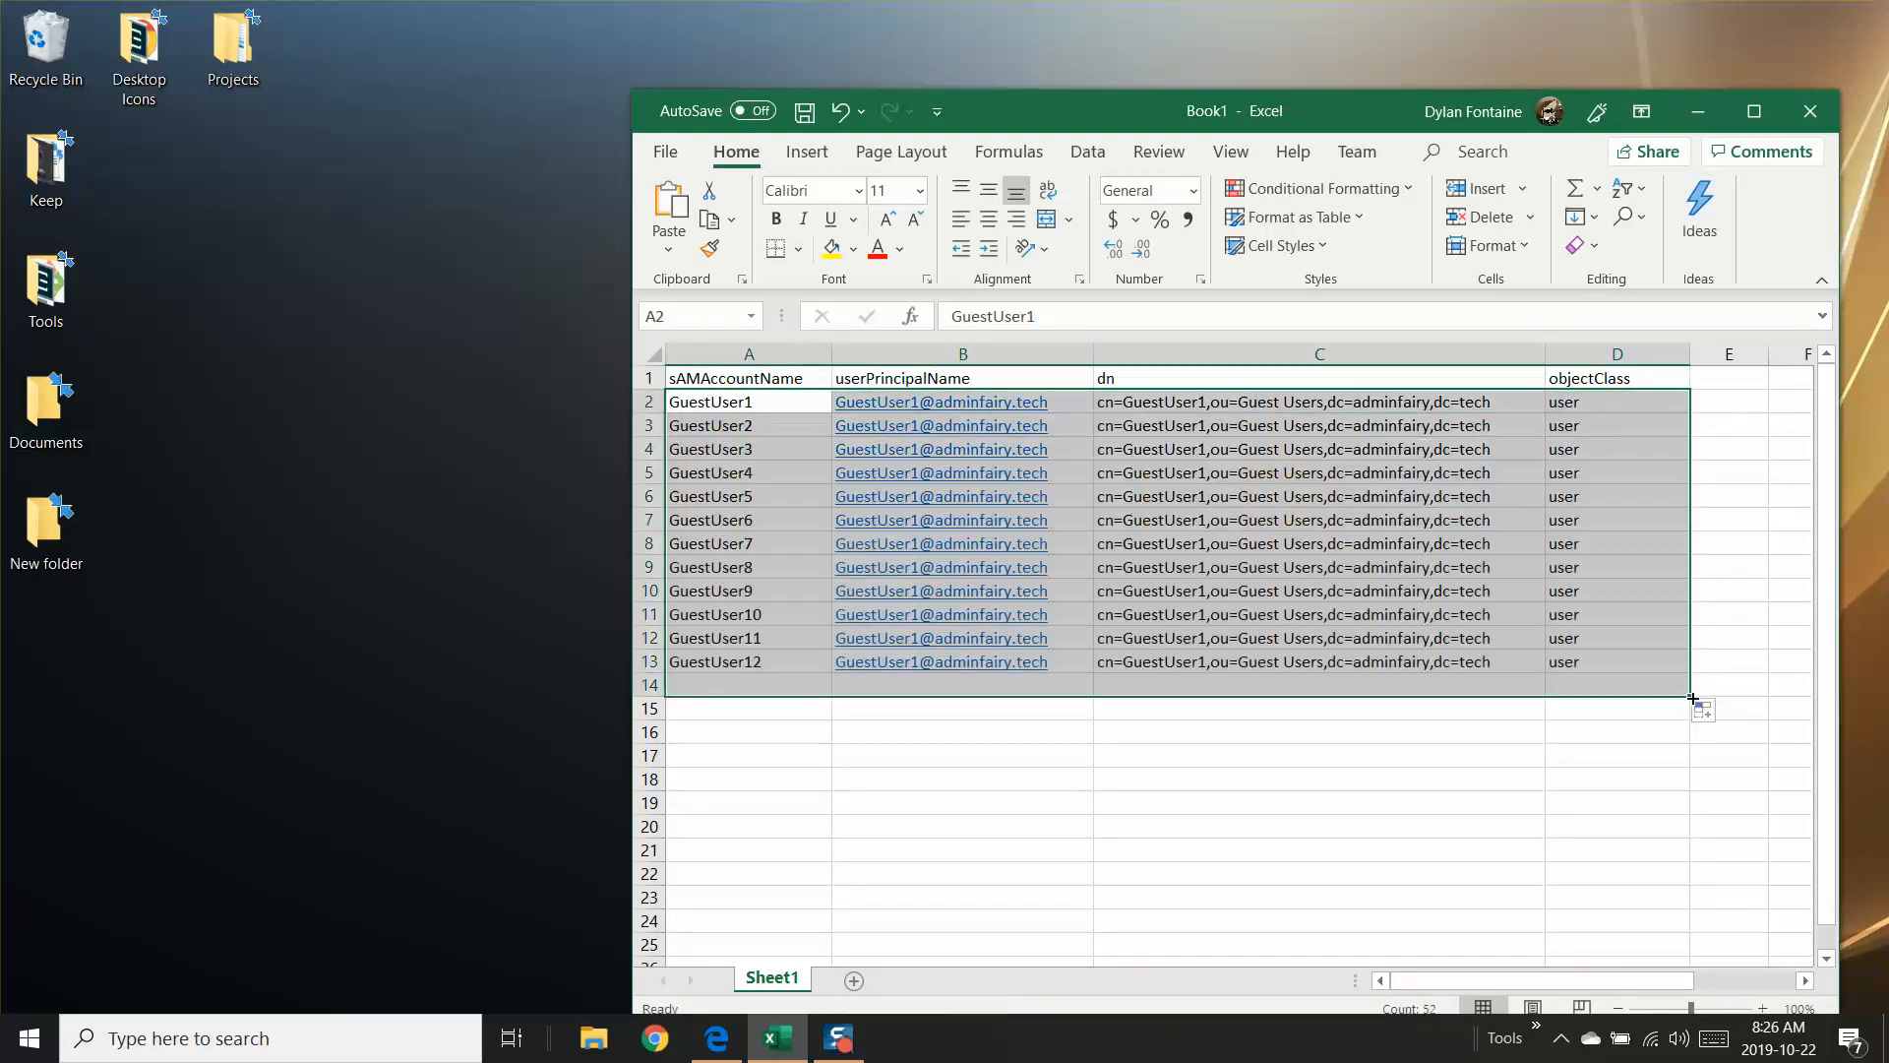
left_click(722, 417)
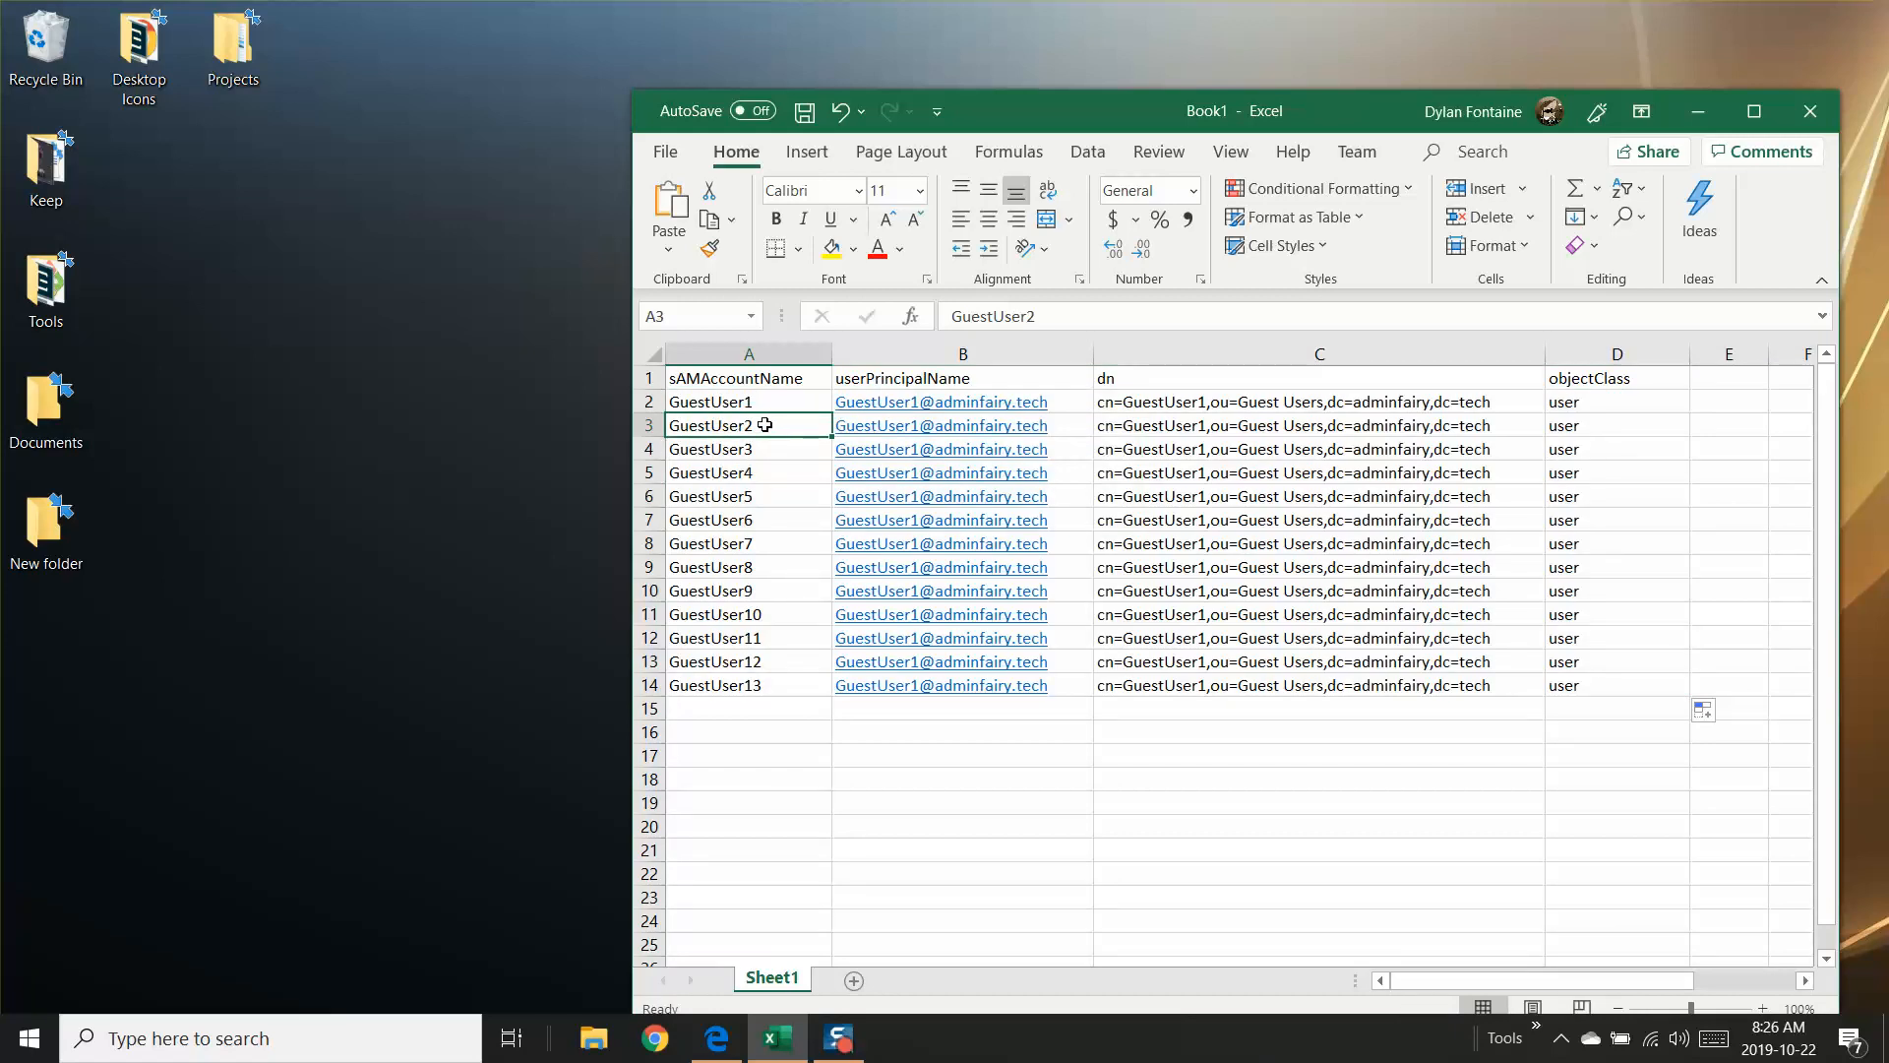
double_click(739, 426)
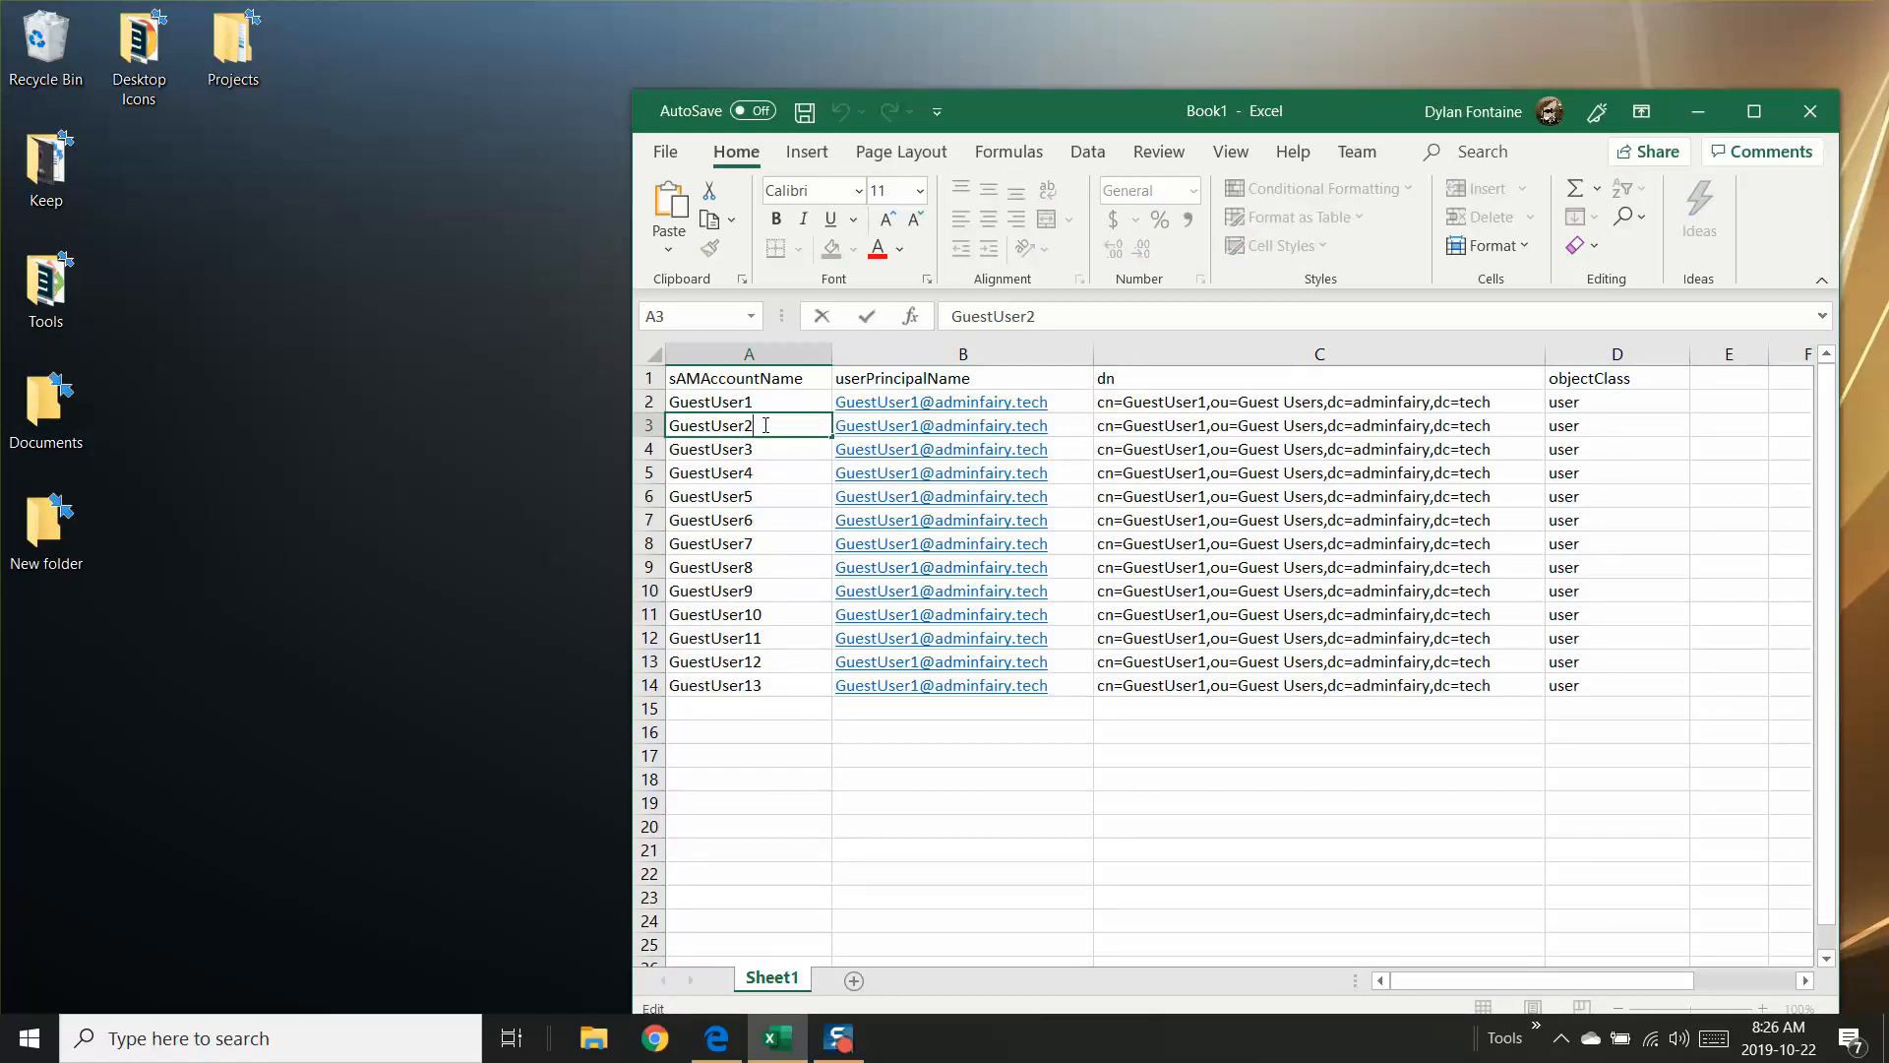
left_click(1063, 427)
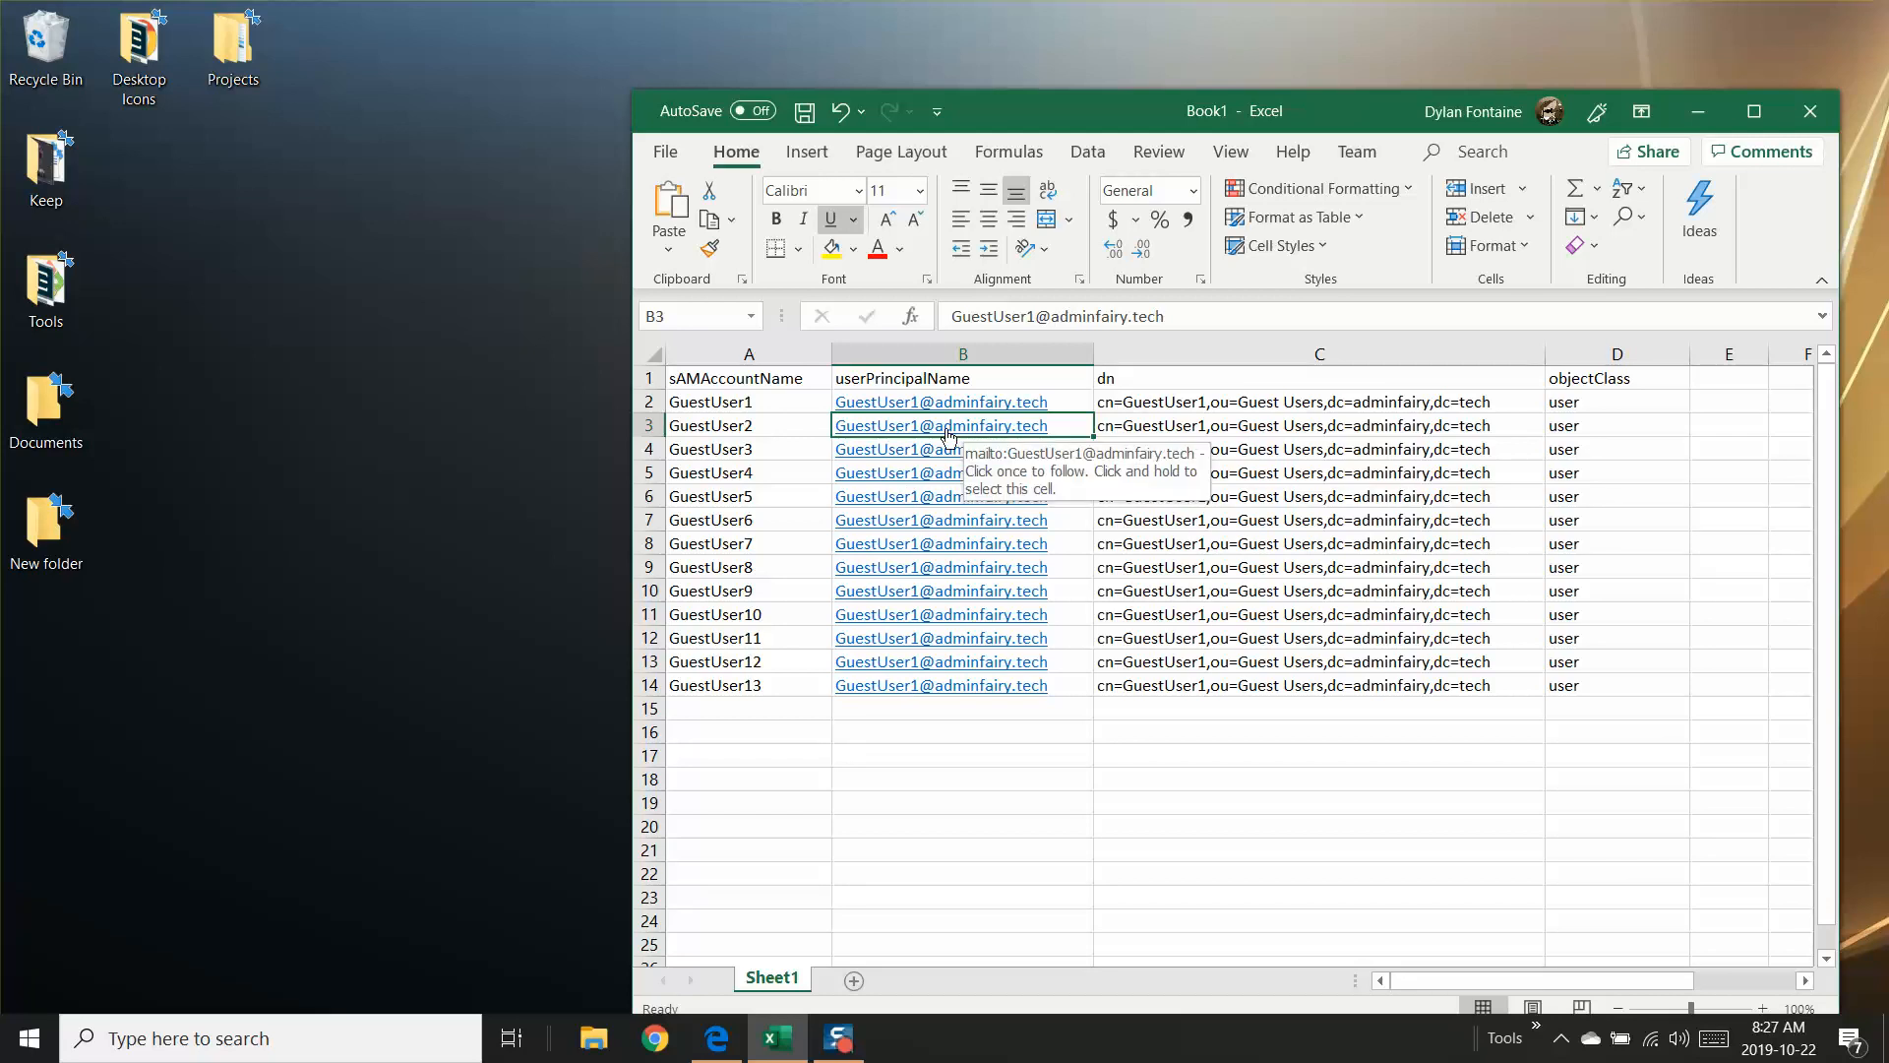
left_click(1166, 436)
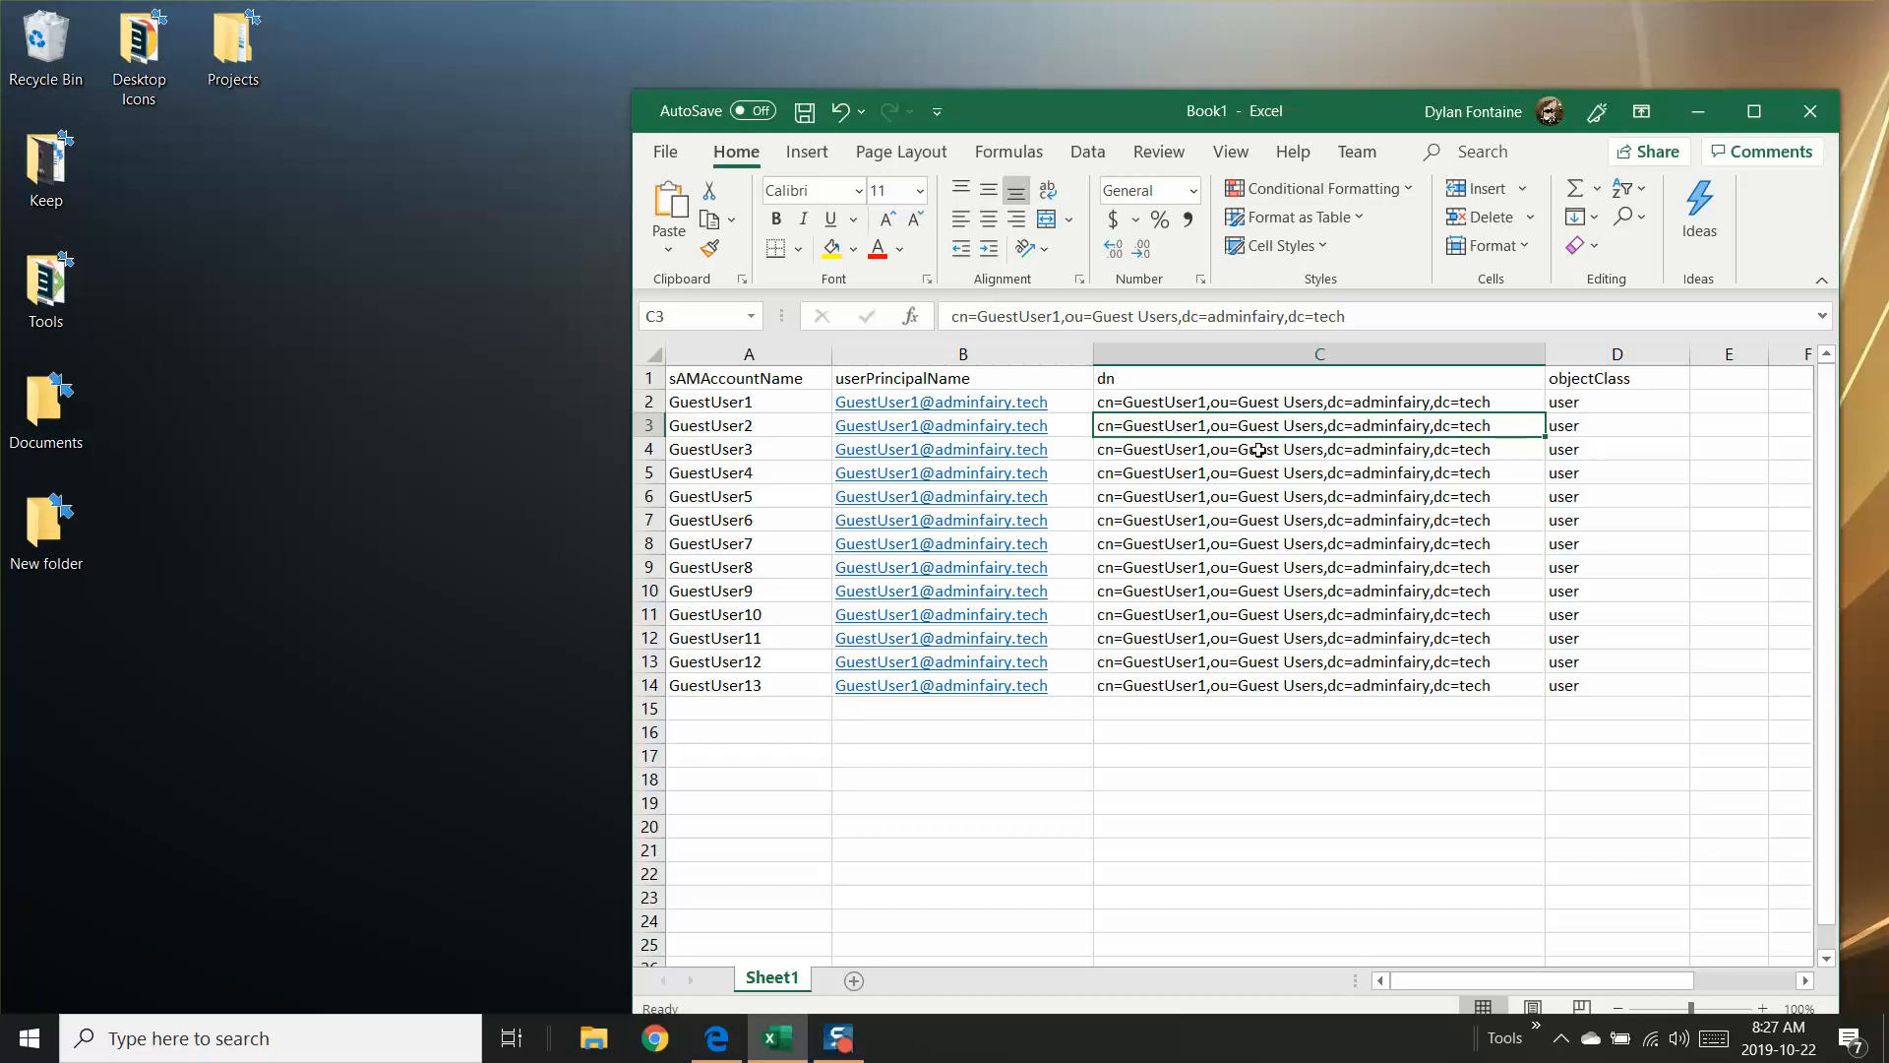
key("ctrl+z")
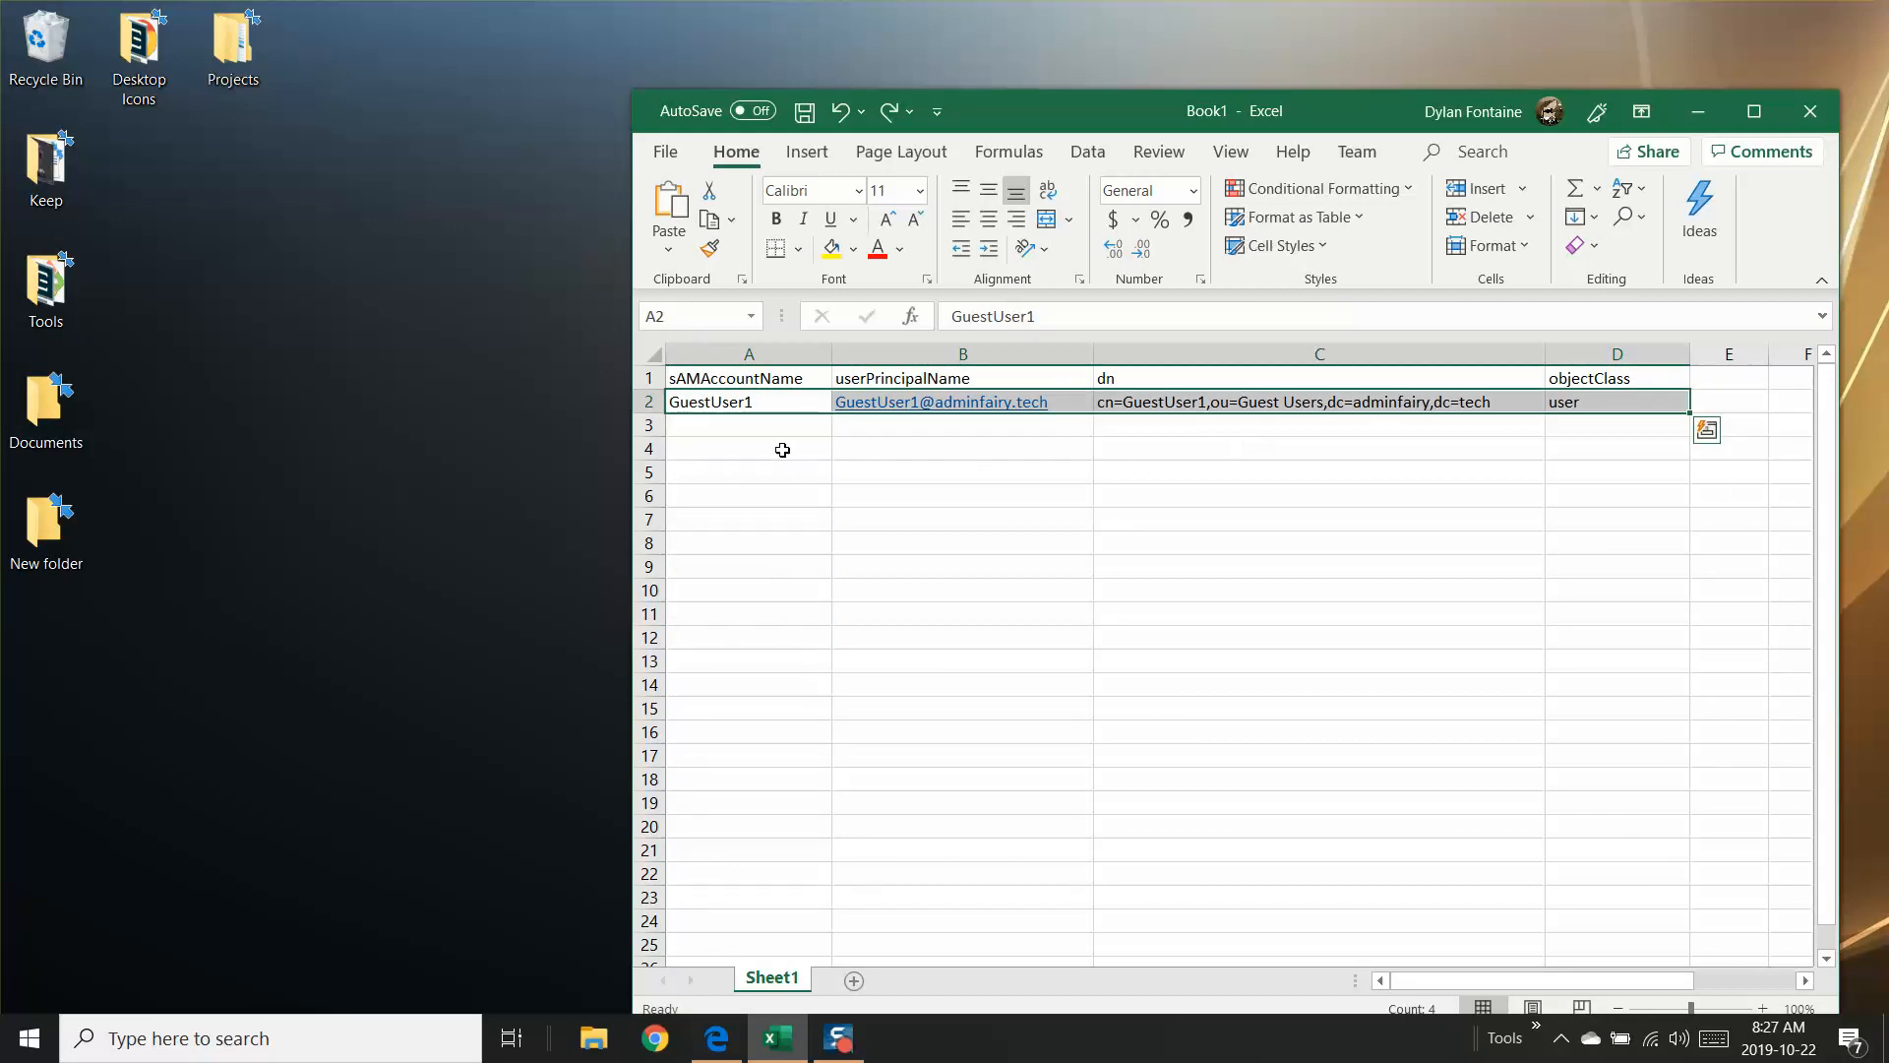
Step: Extend the account name series from A2 down to A3 so it holds GuestUser2
left_click(735, 427)
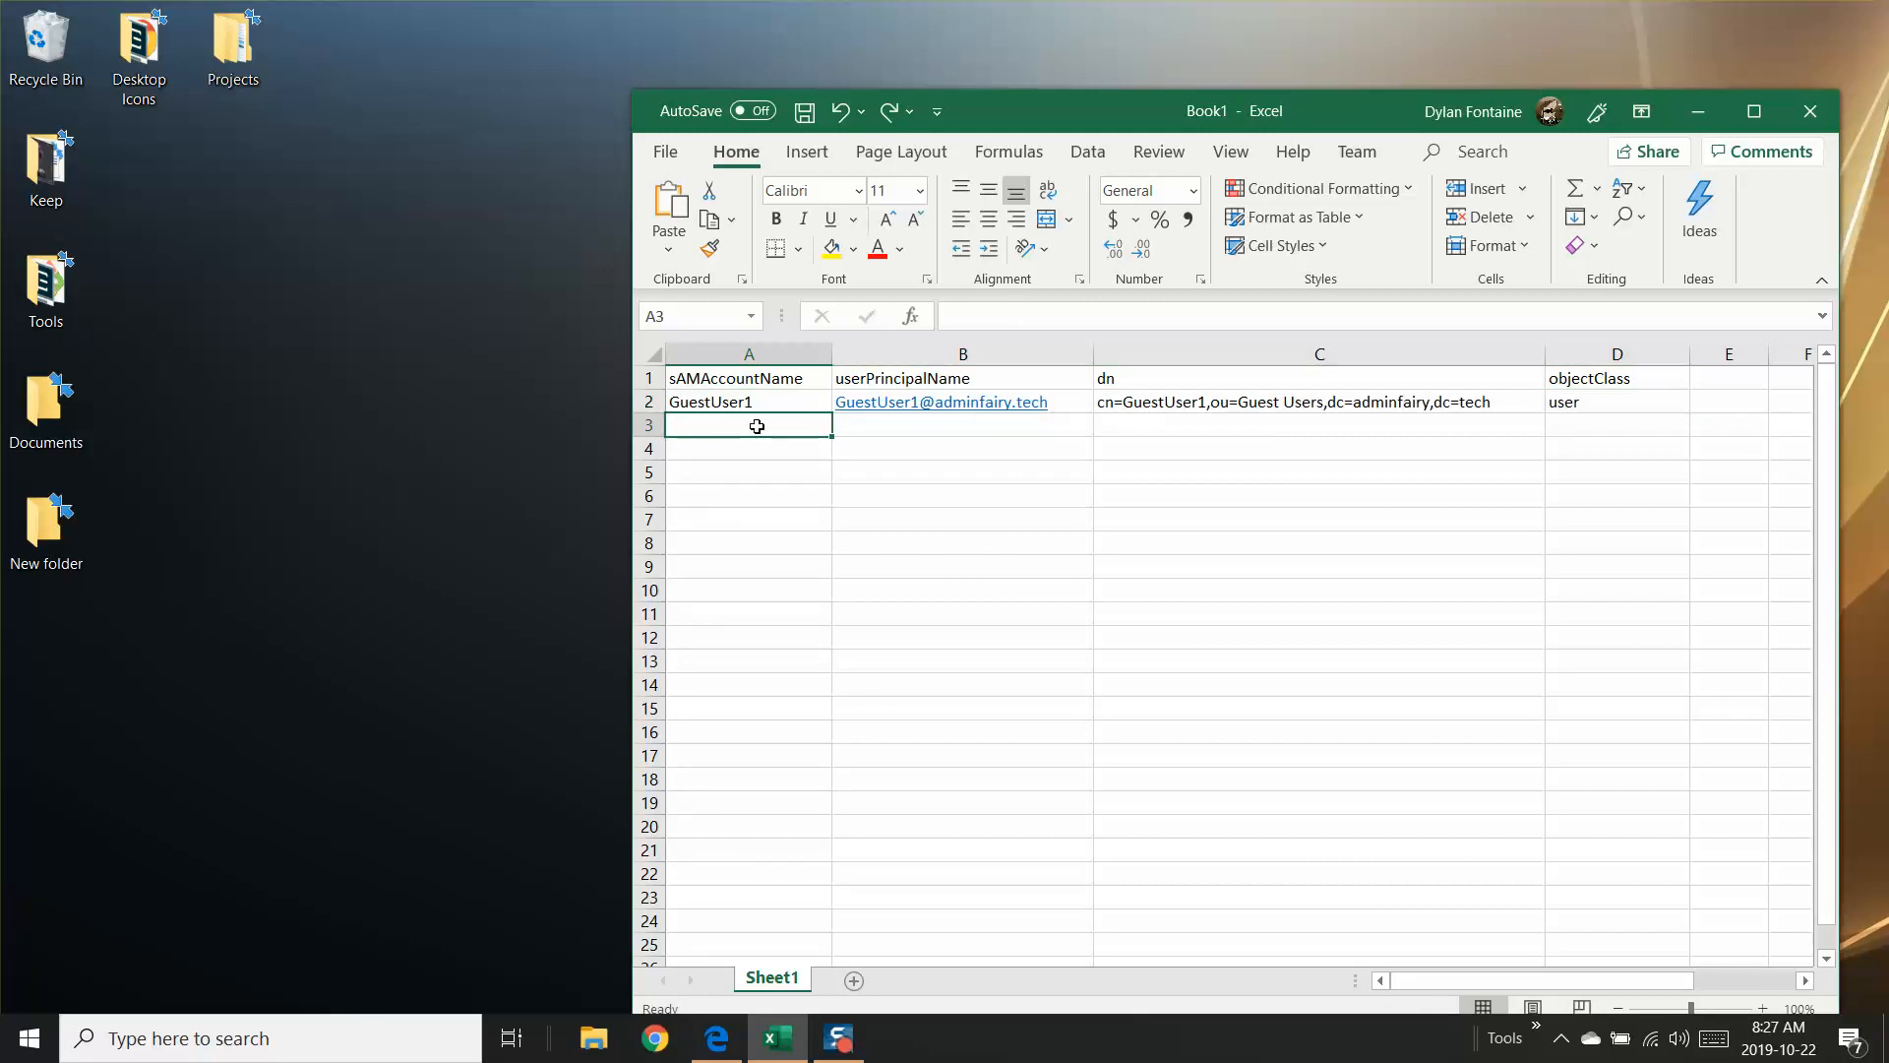
key("Up")
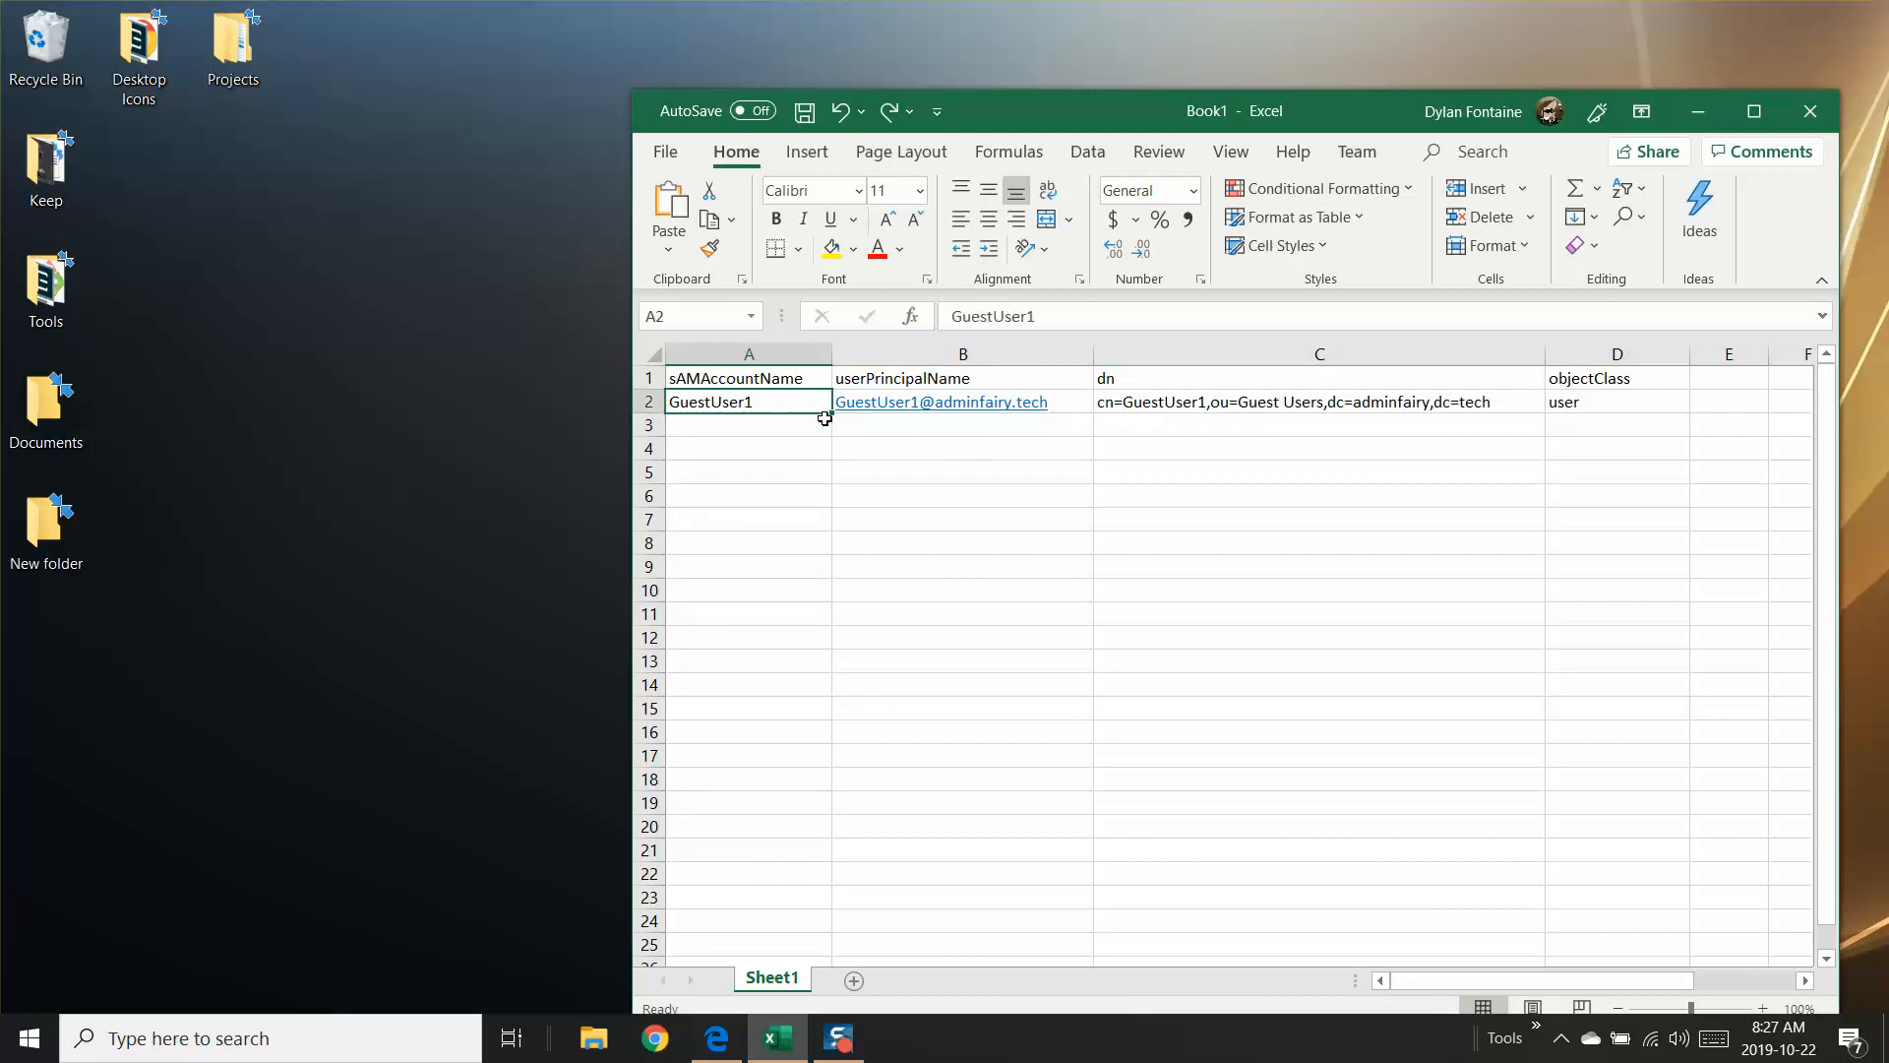
left_click_drag(831, 414, 832, 439)
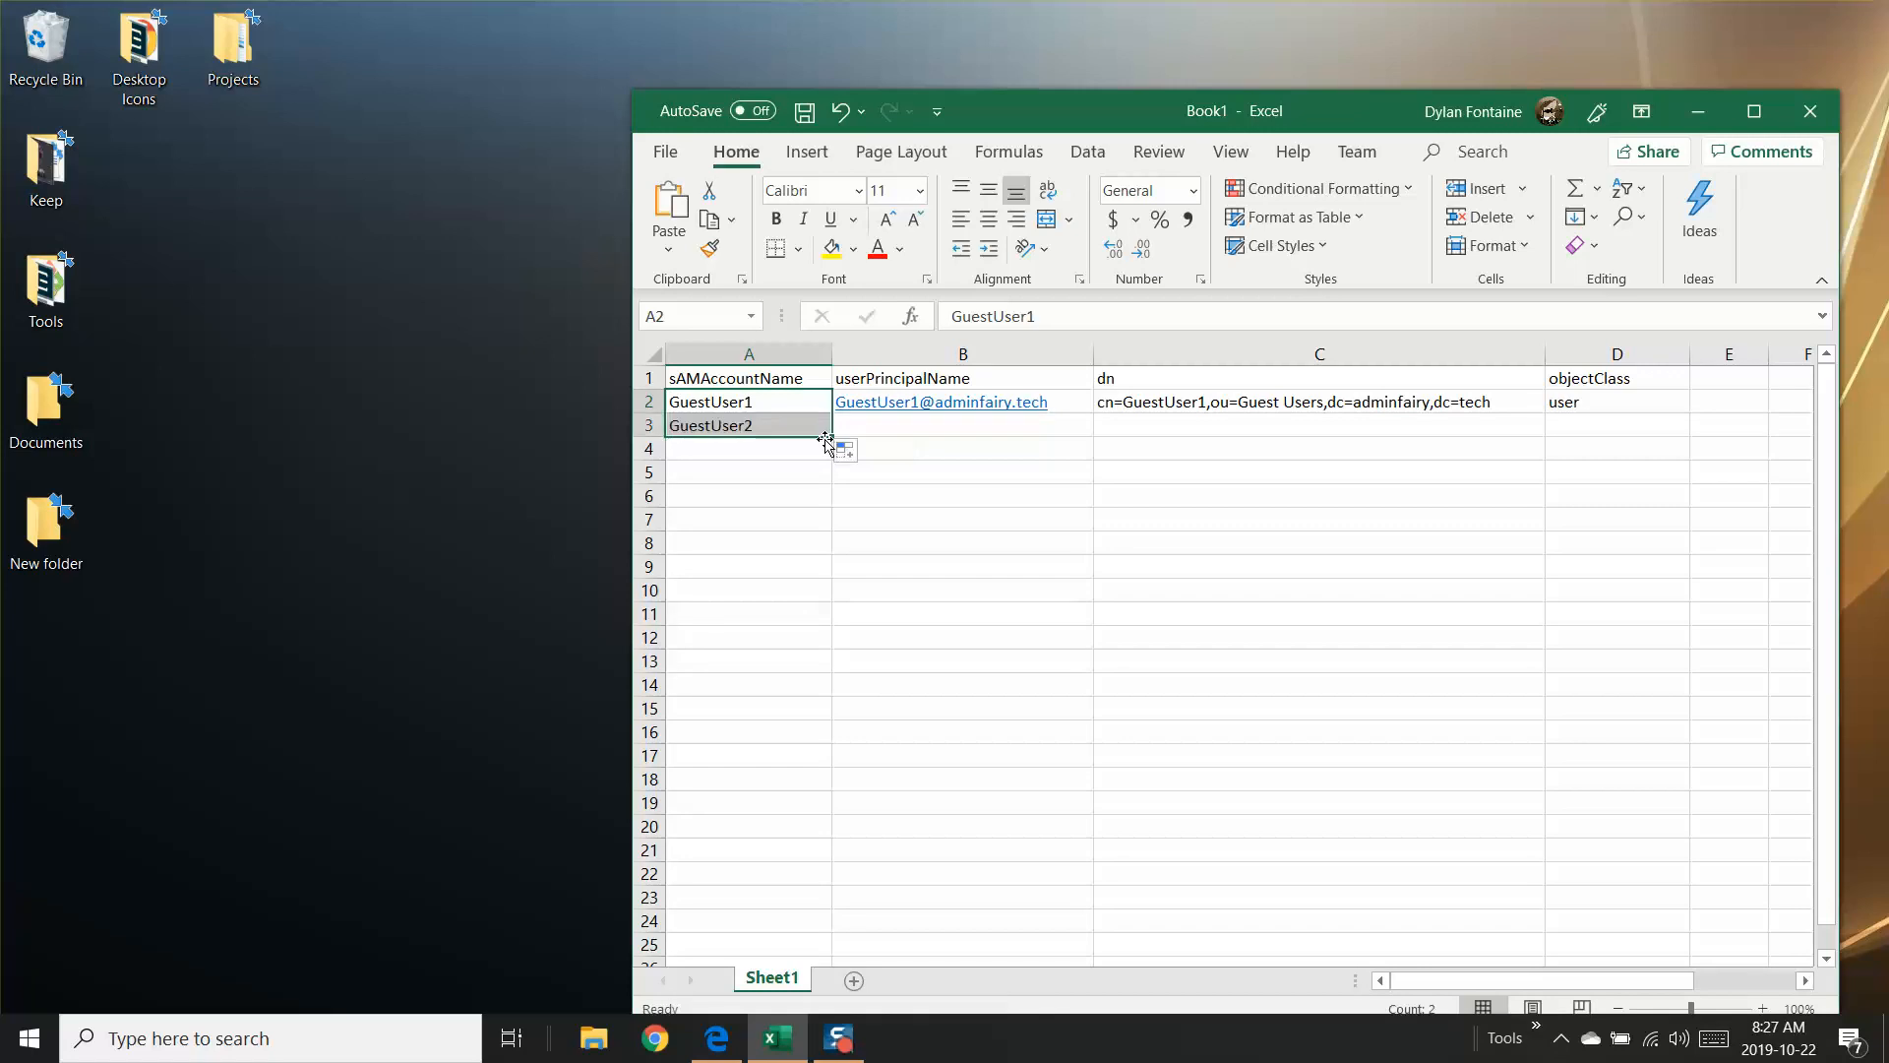
left_click(728, 450)
left_click(748, 402)
left_click_drag(833, 413, 832, 441)
left_click(762, 431)
double_click(759, 426)
Step: Enter the sample formula =CONCATENATE("a","b","c") in the userPrincipalName cell B3
left_click(896, 423)
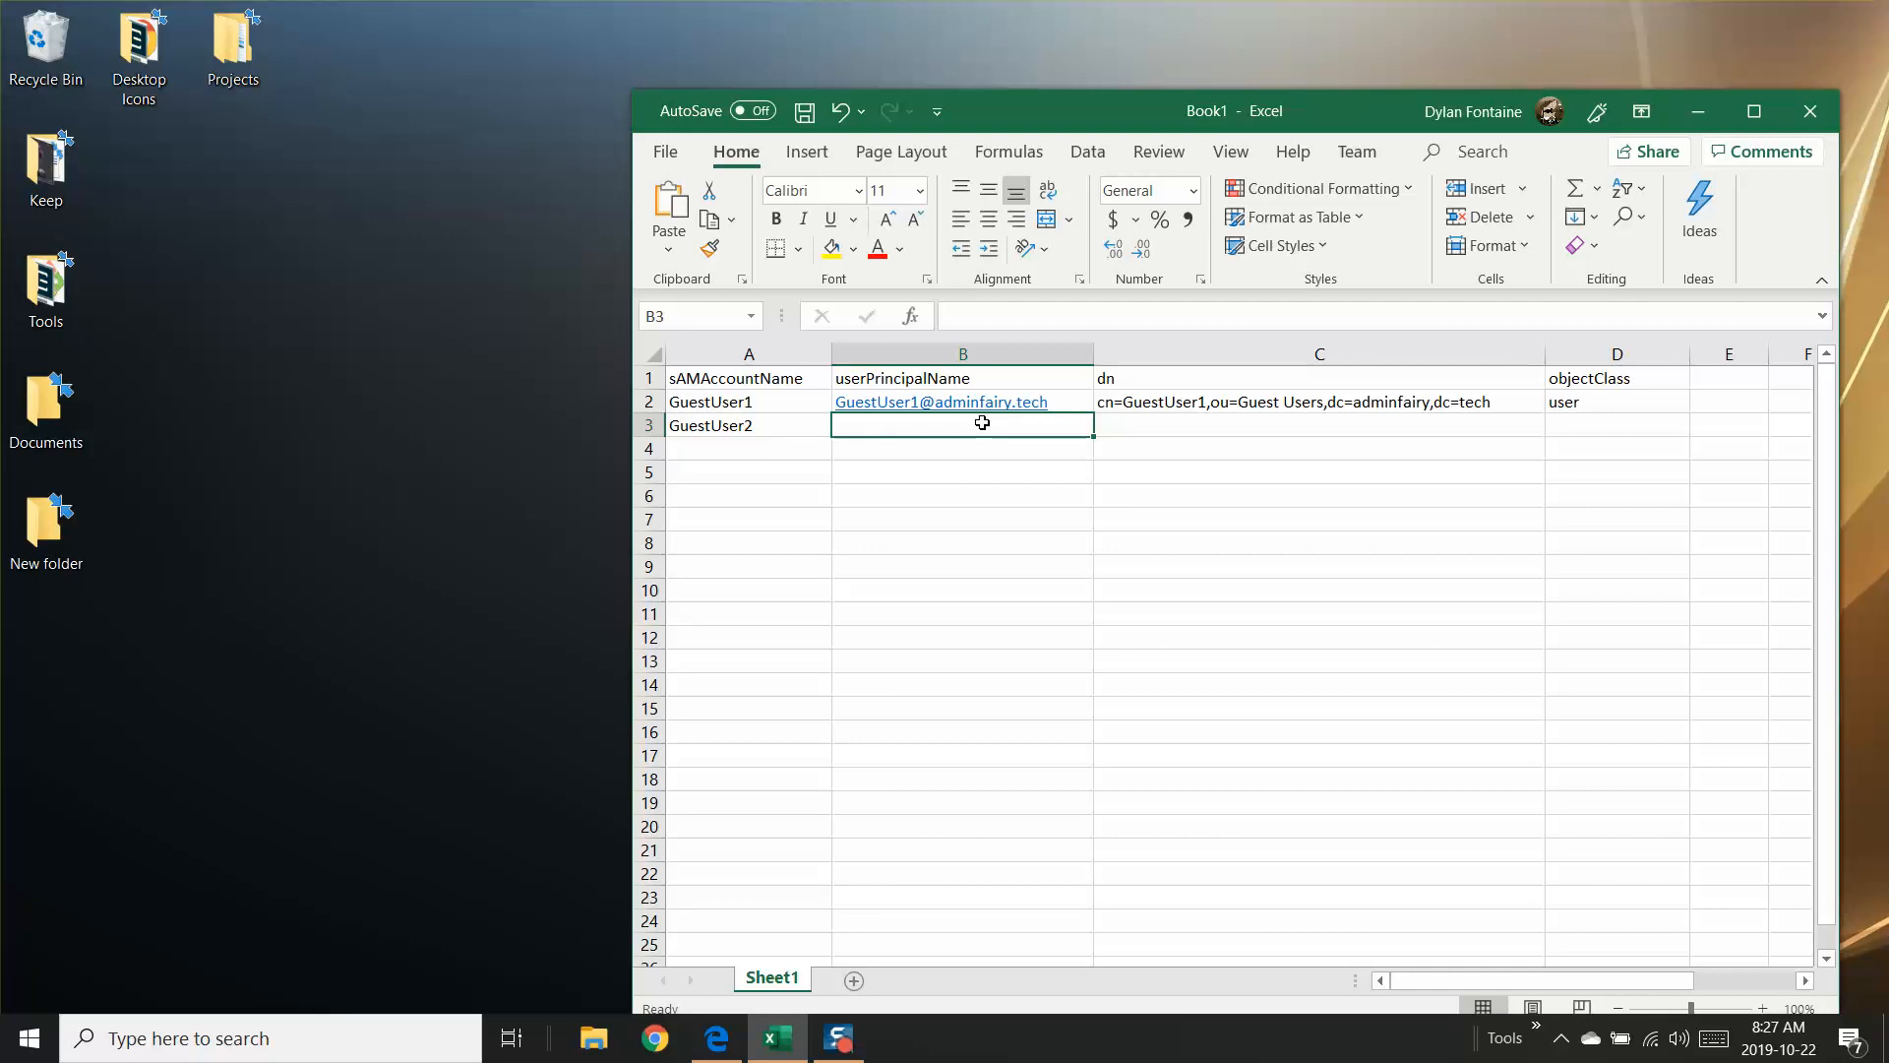
type("=")
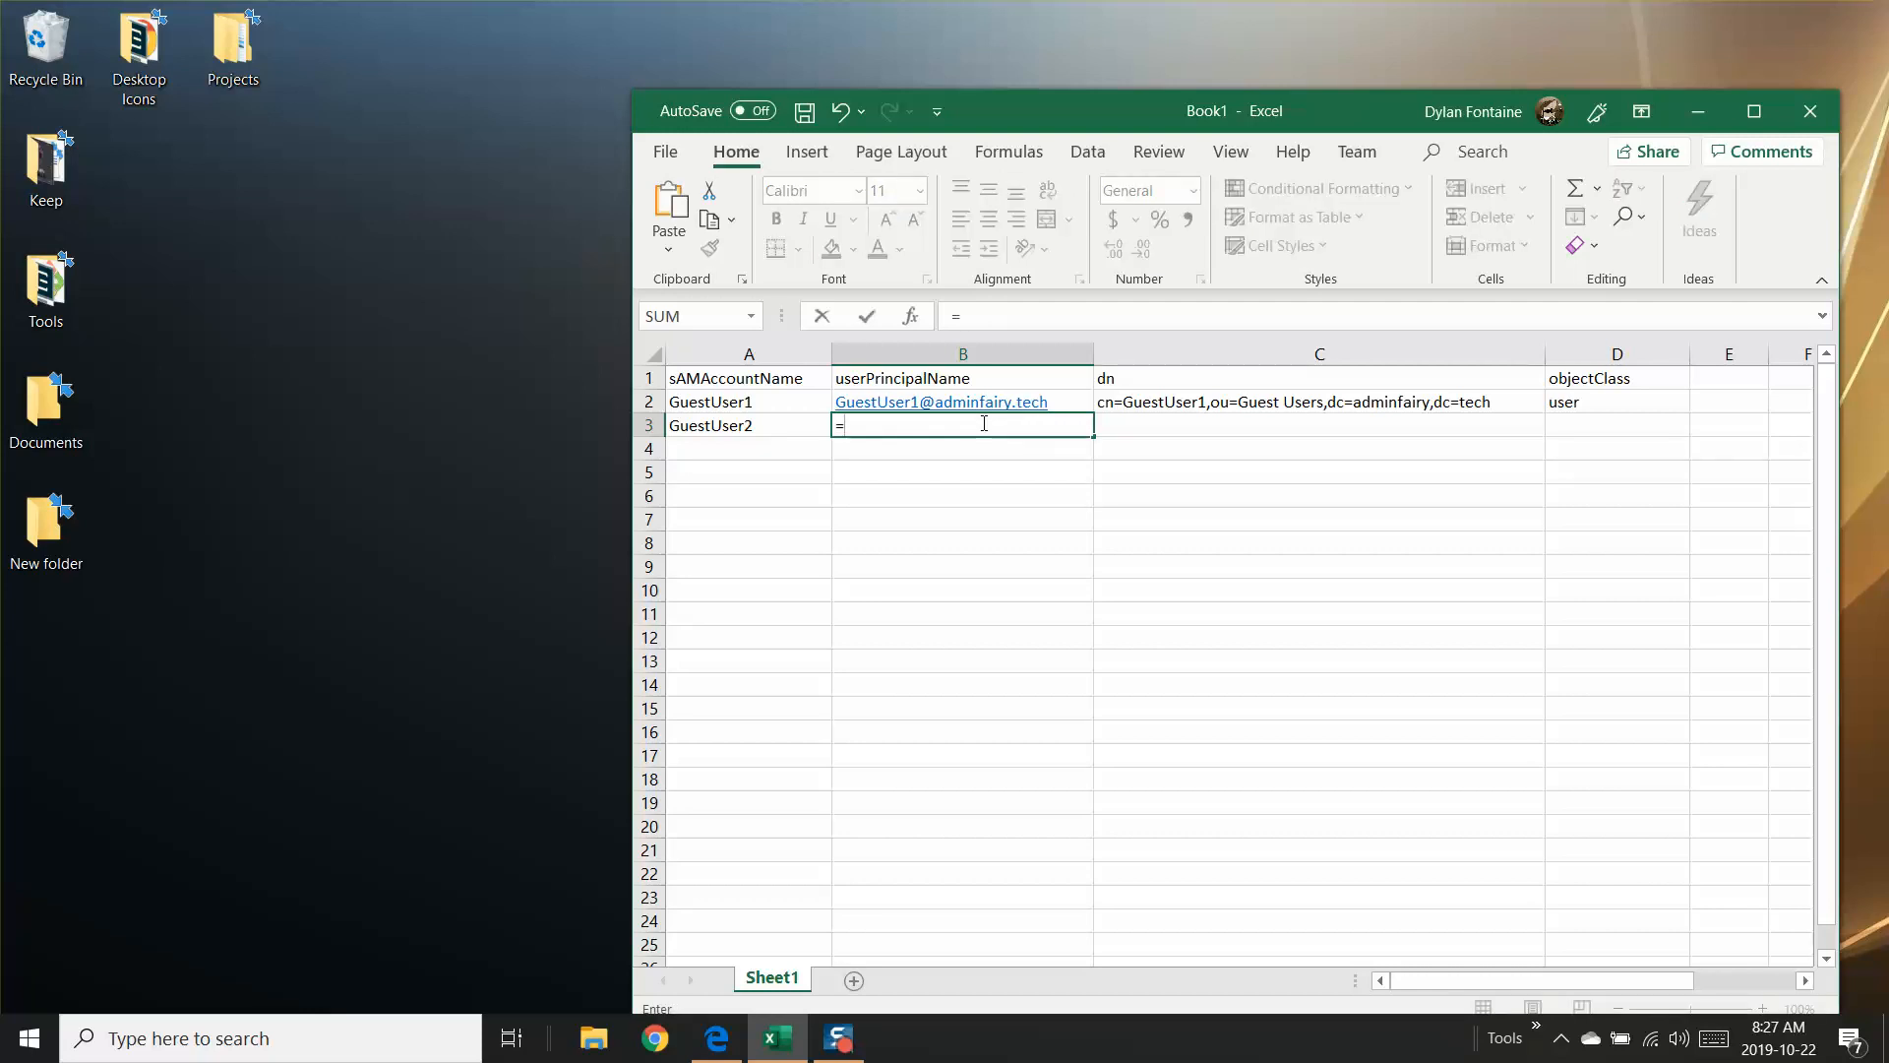
type("conca")
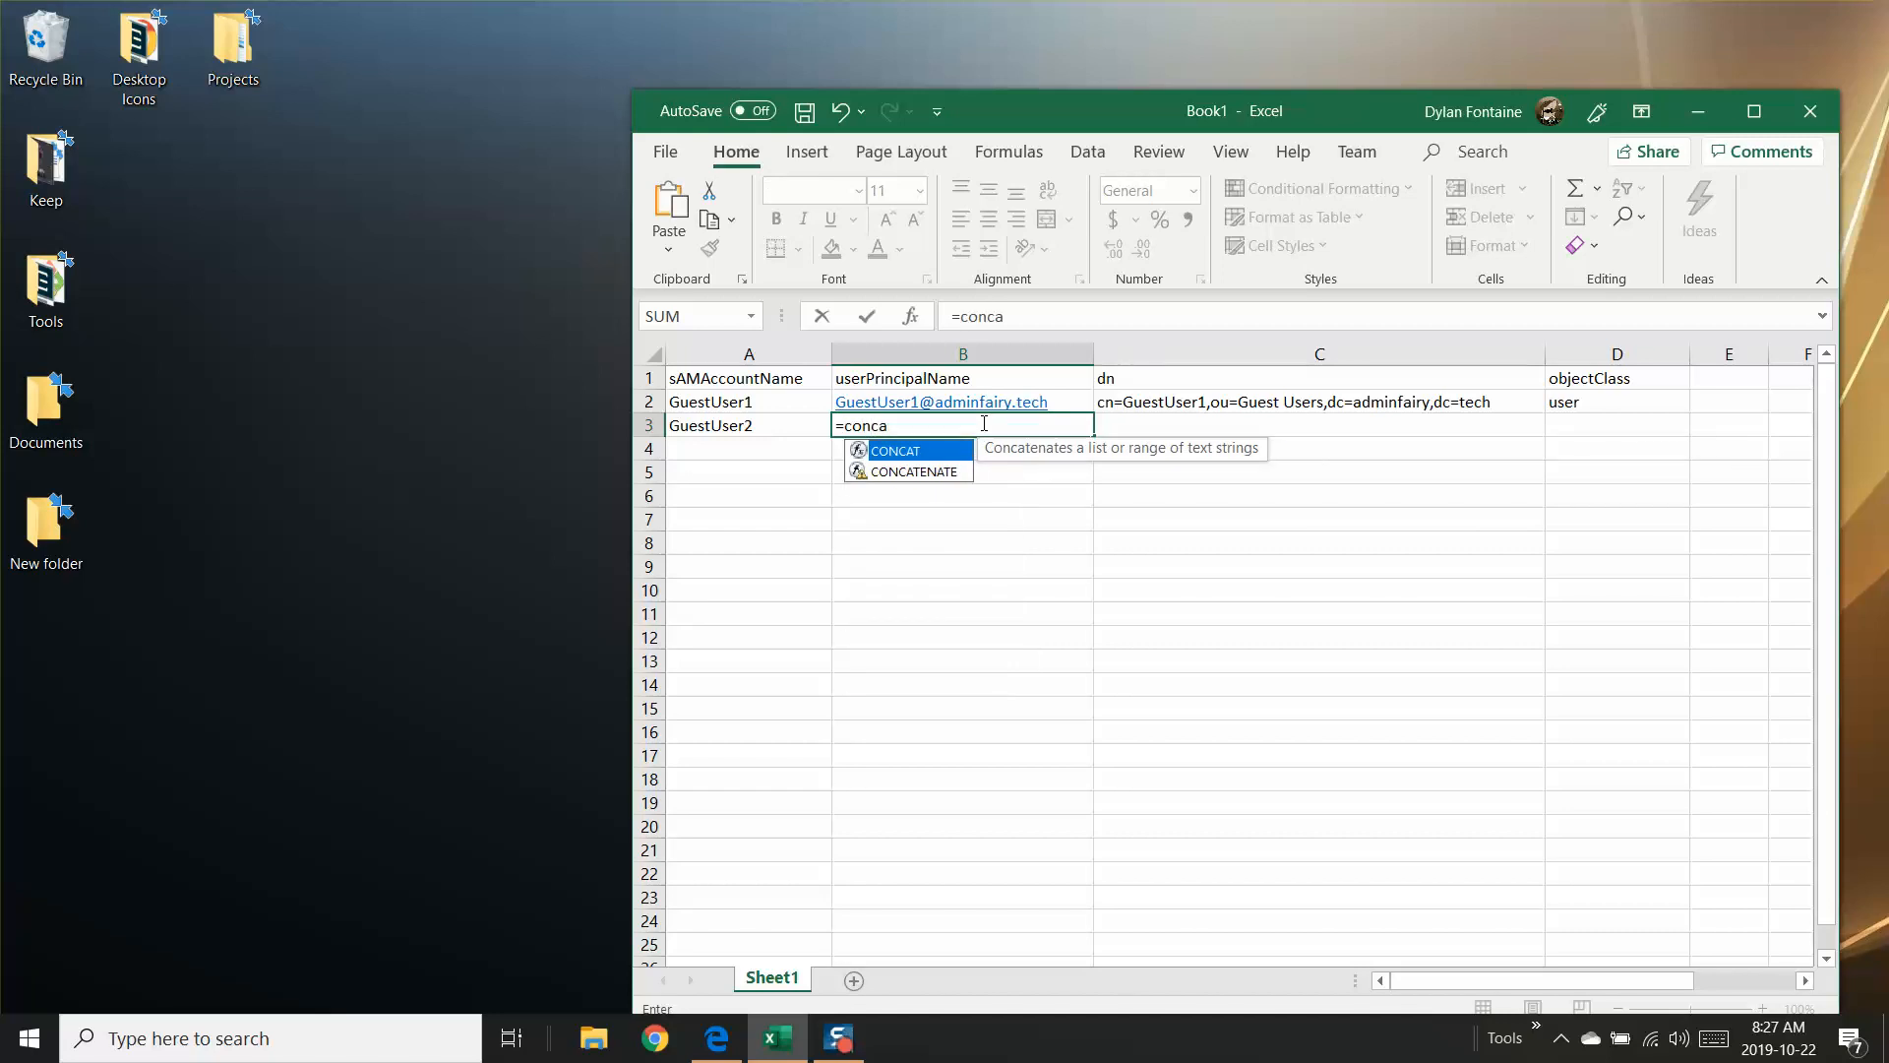
key("Down")
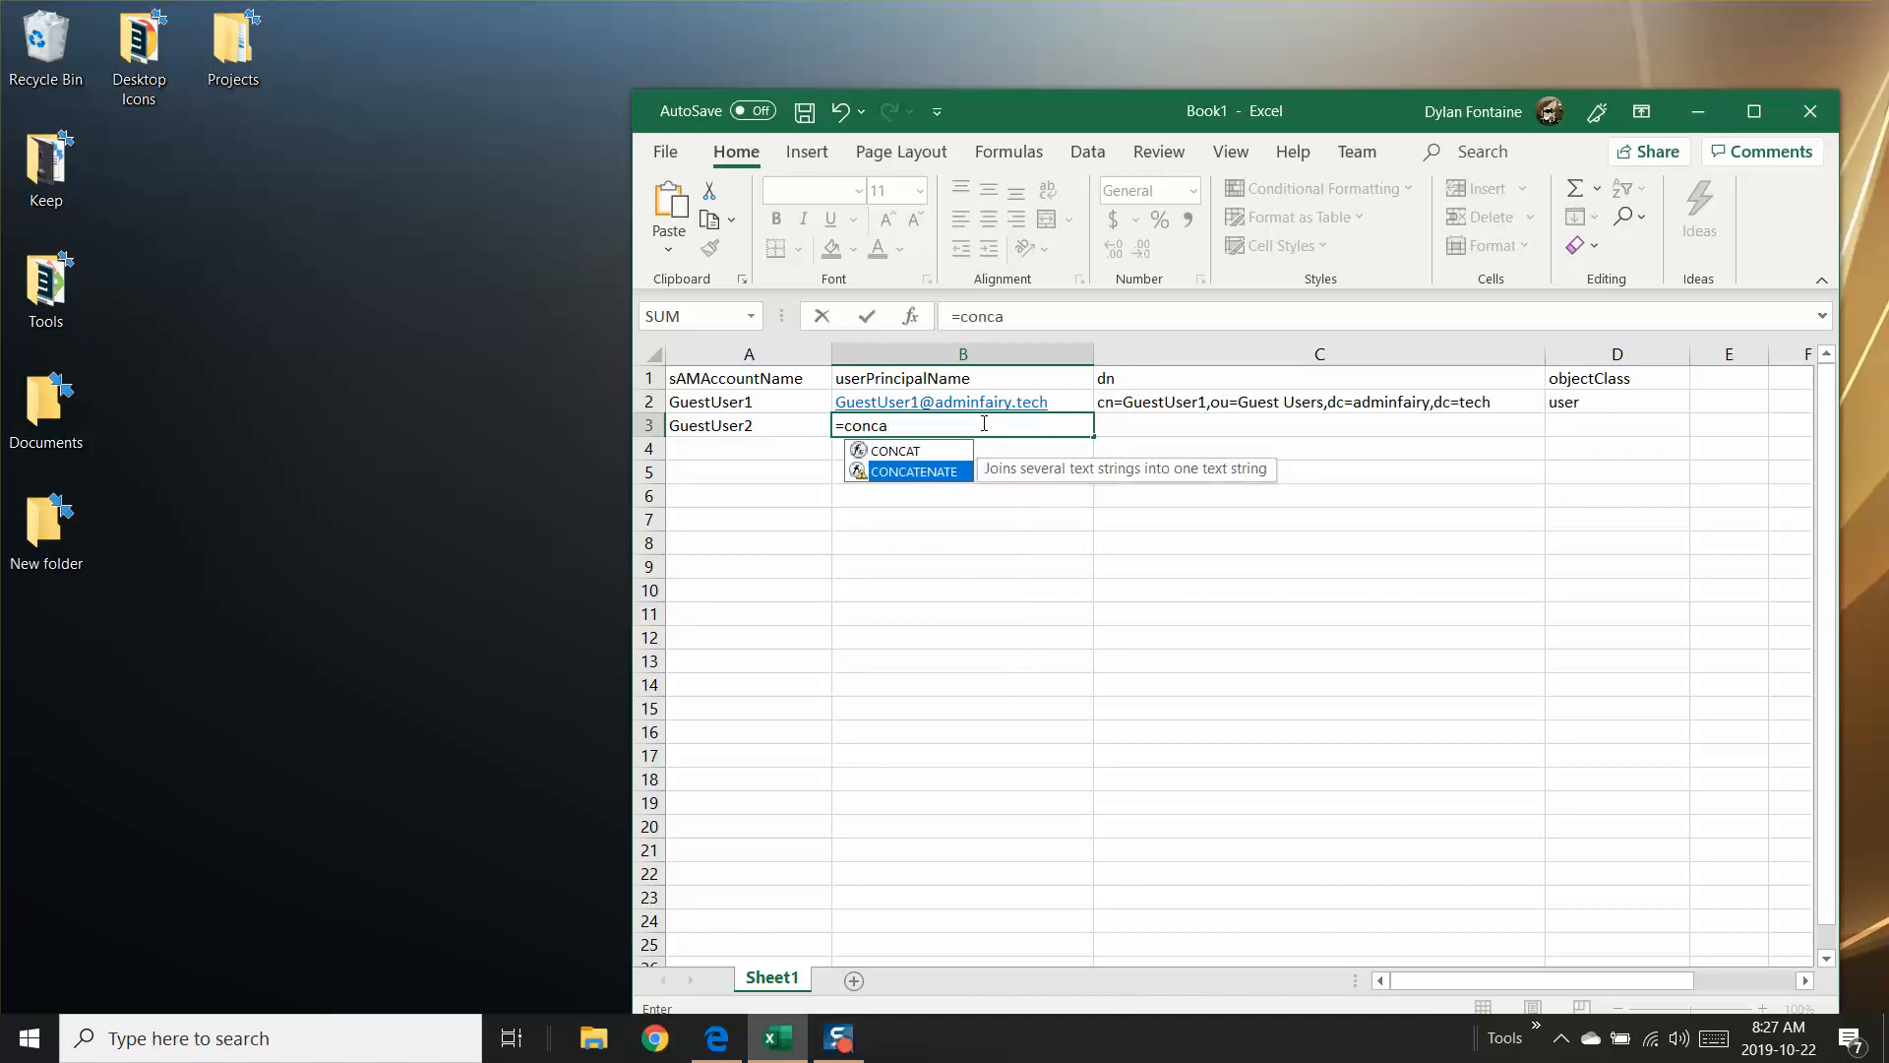
type("a")
key("Tab")
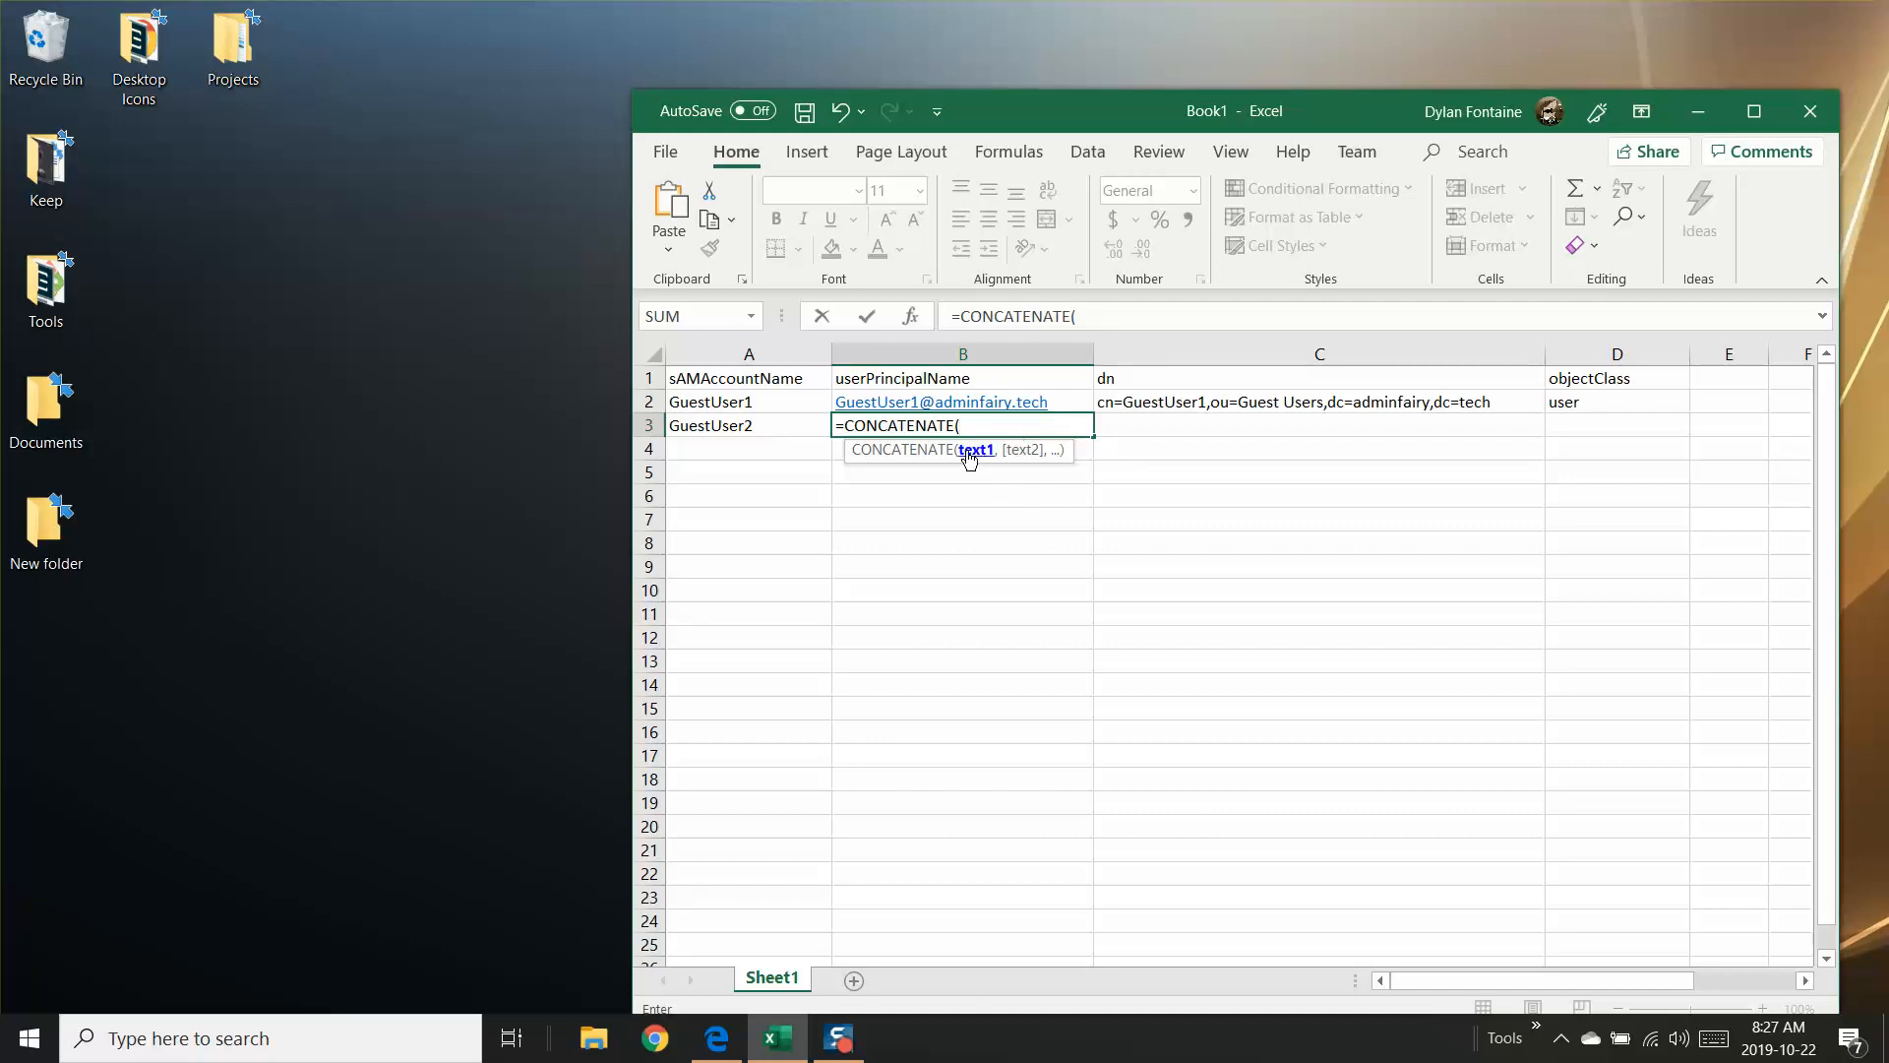
left_click(997, 426)
type("\"a\",\"b")
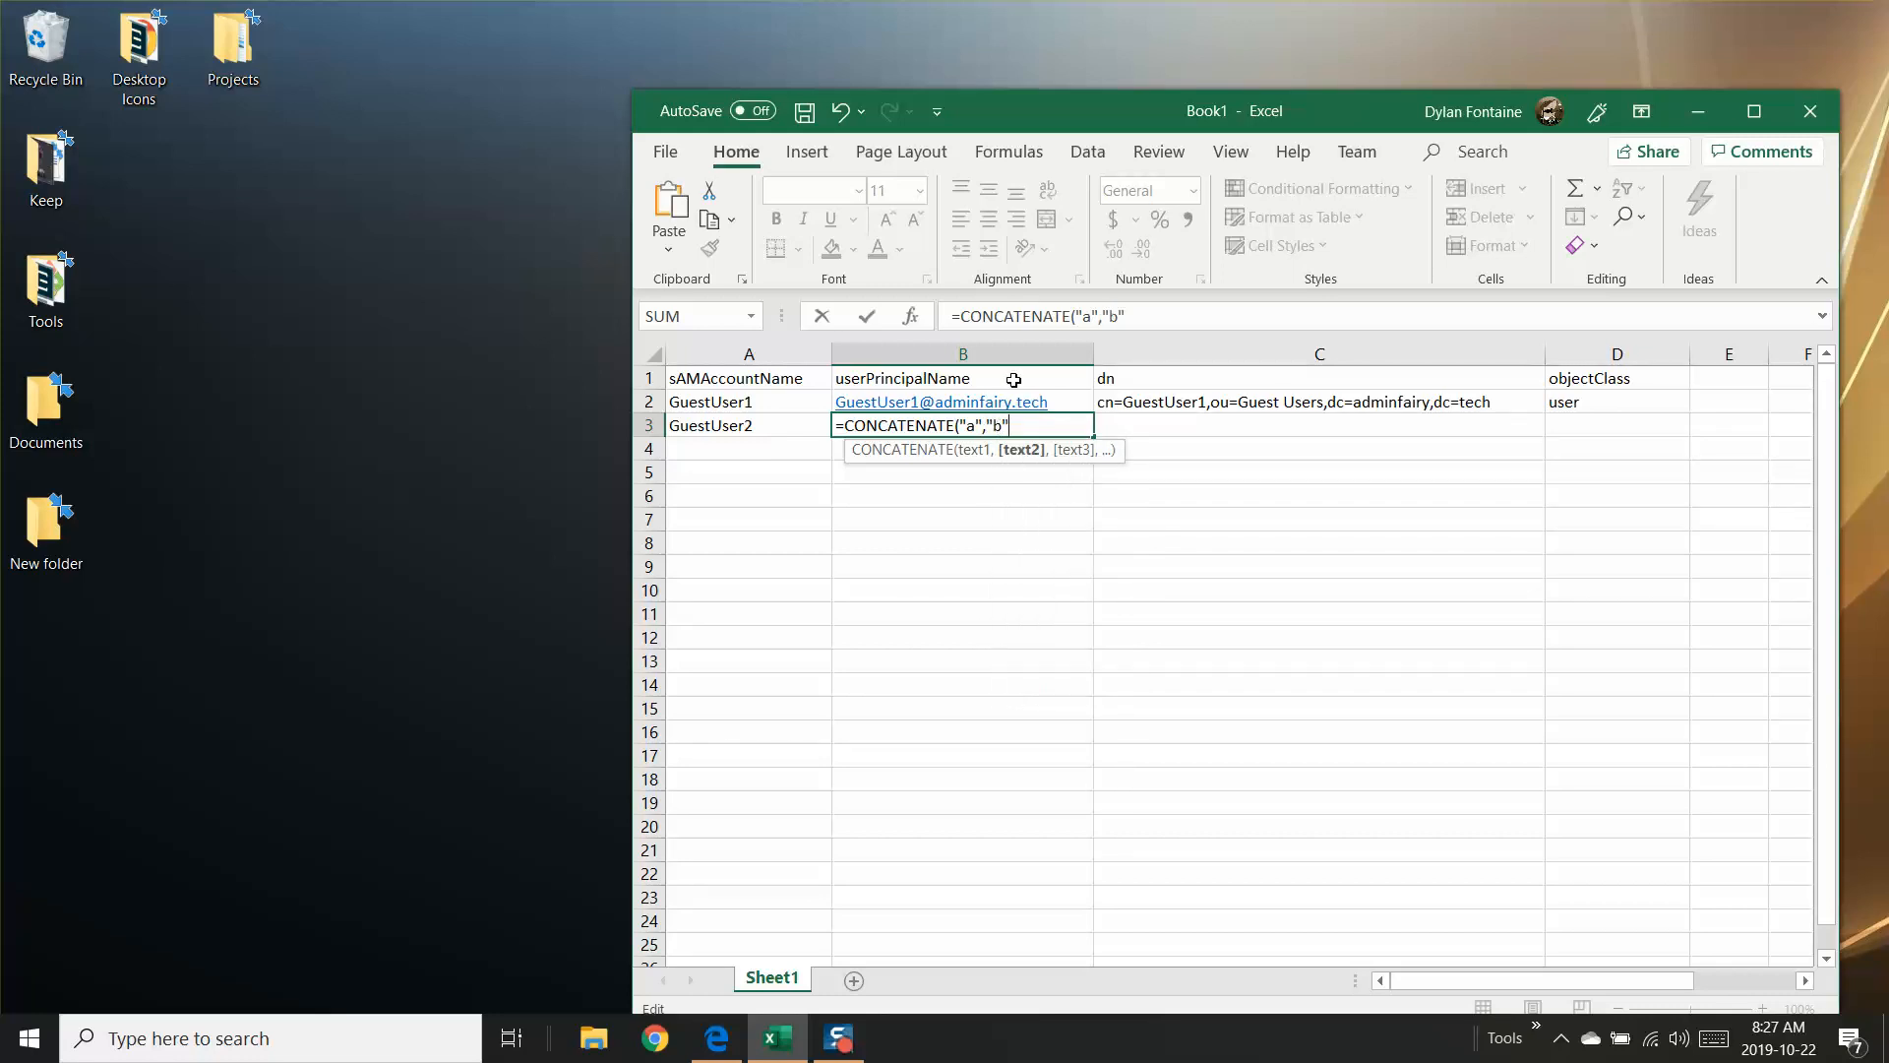
type("\",\"c")
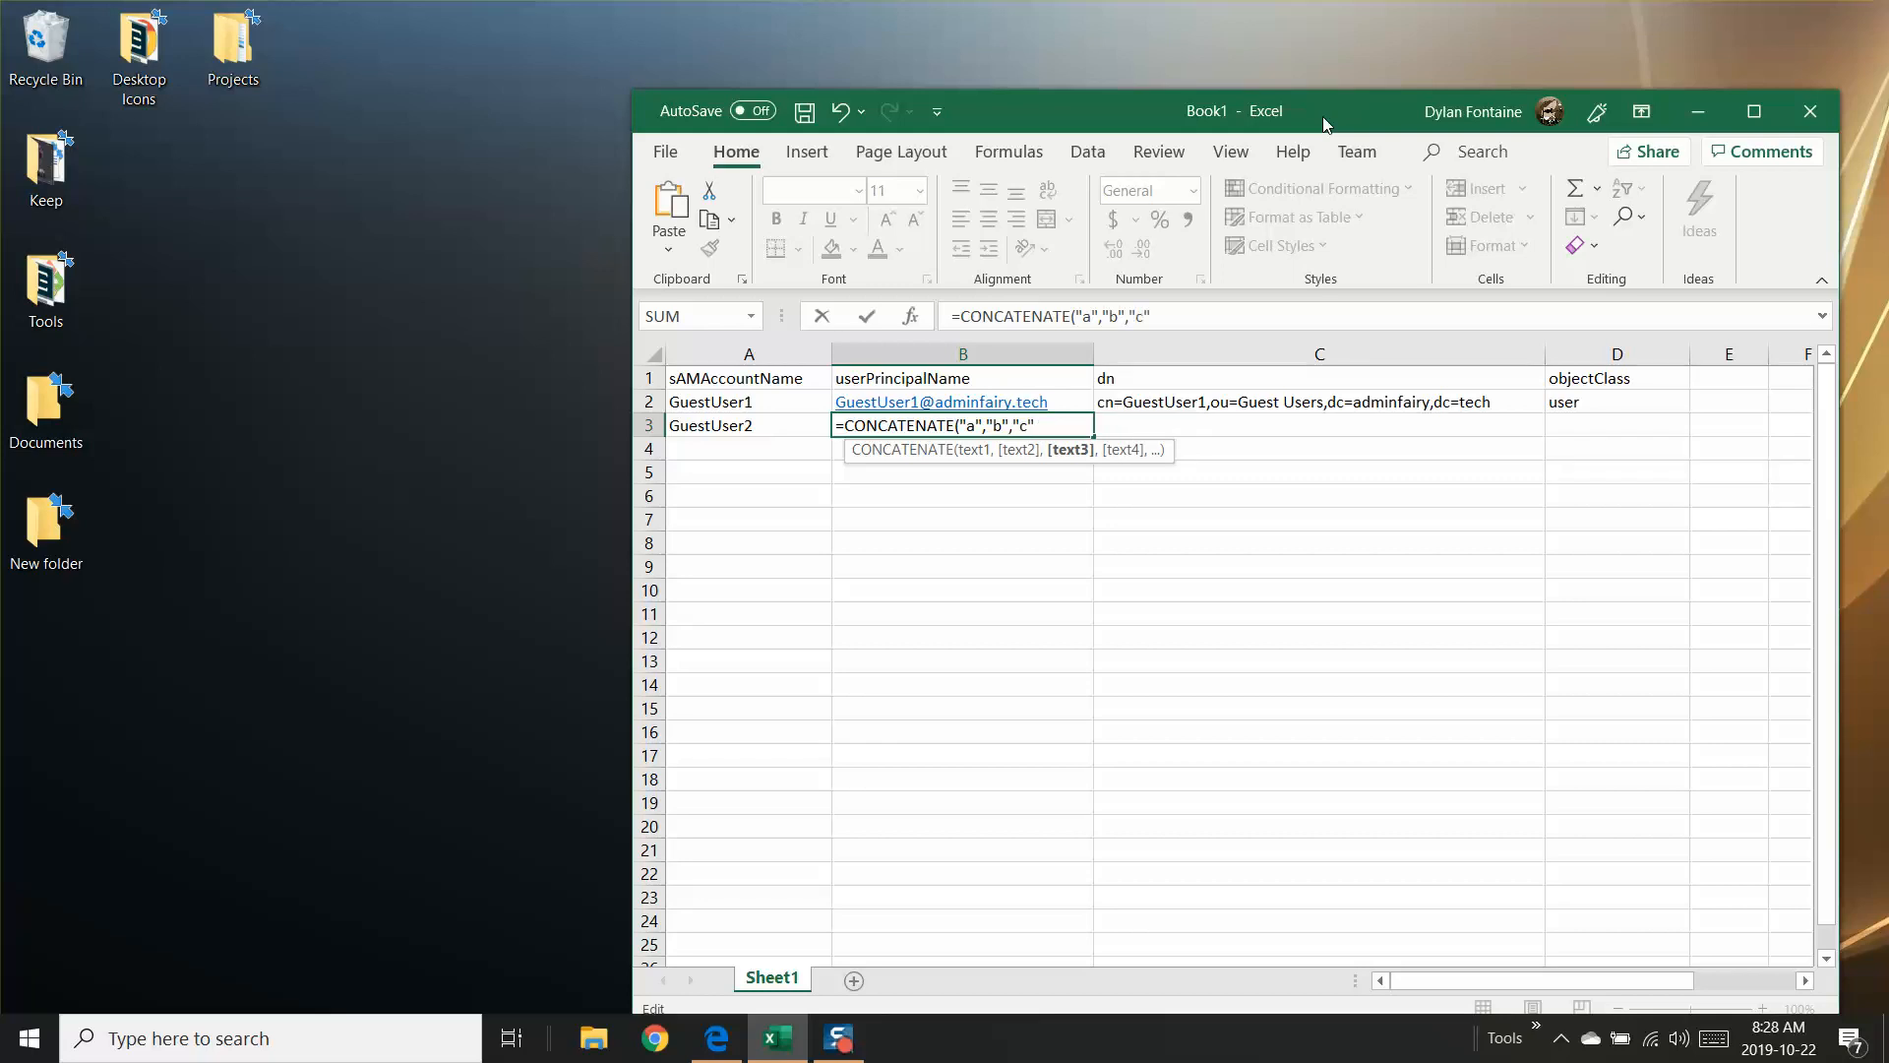
key("Return")
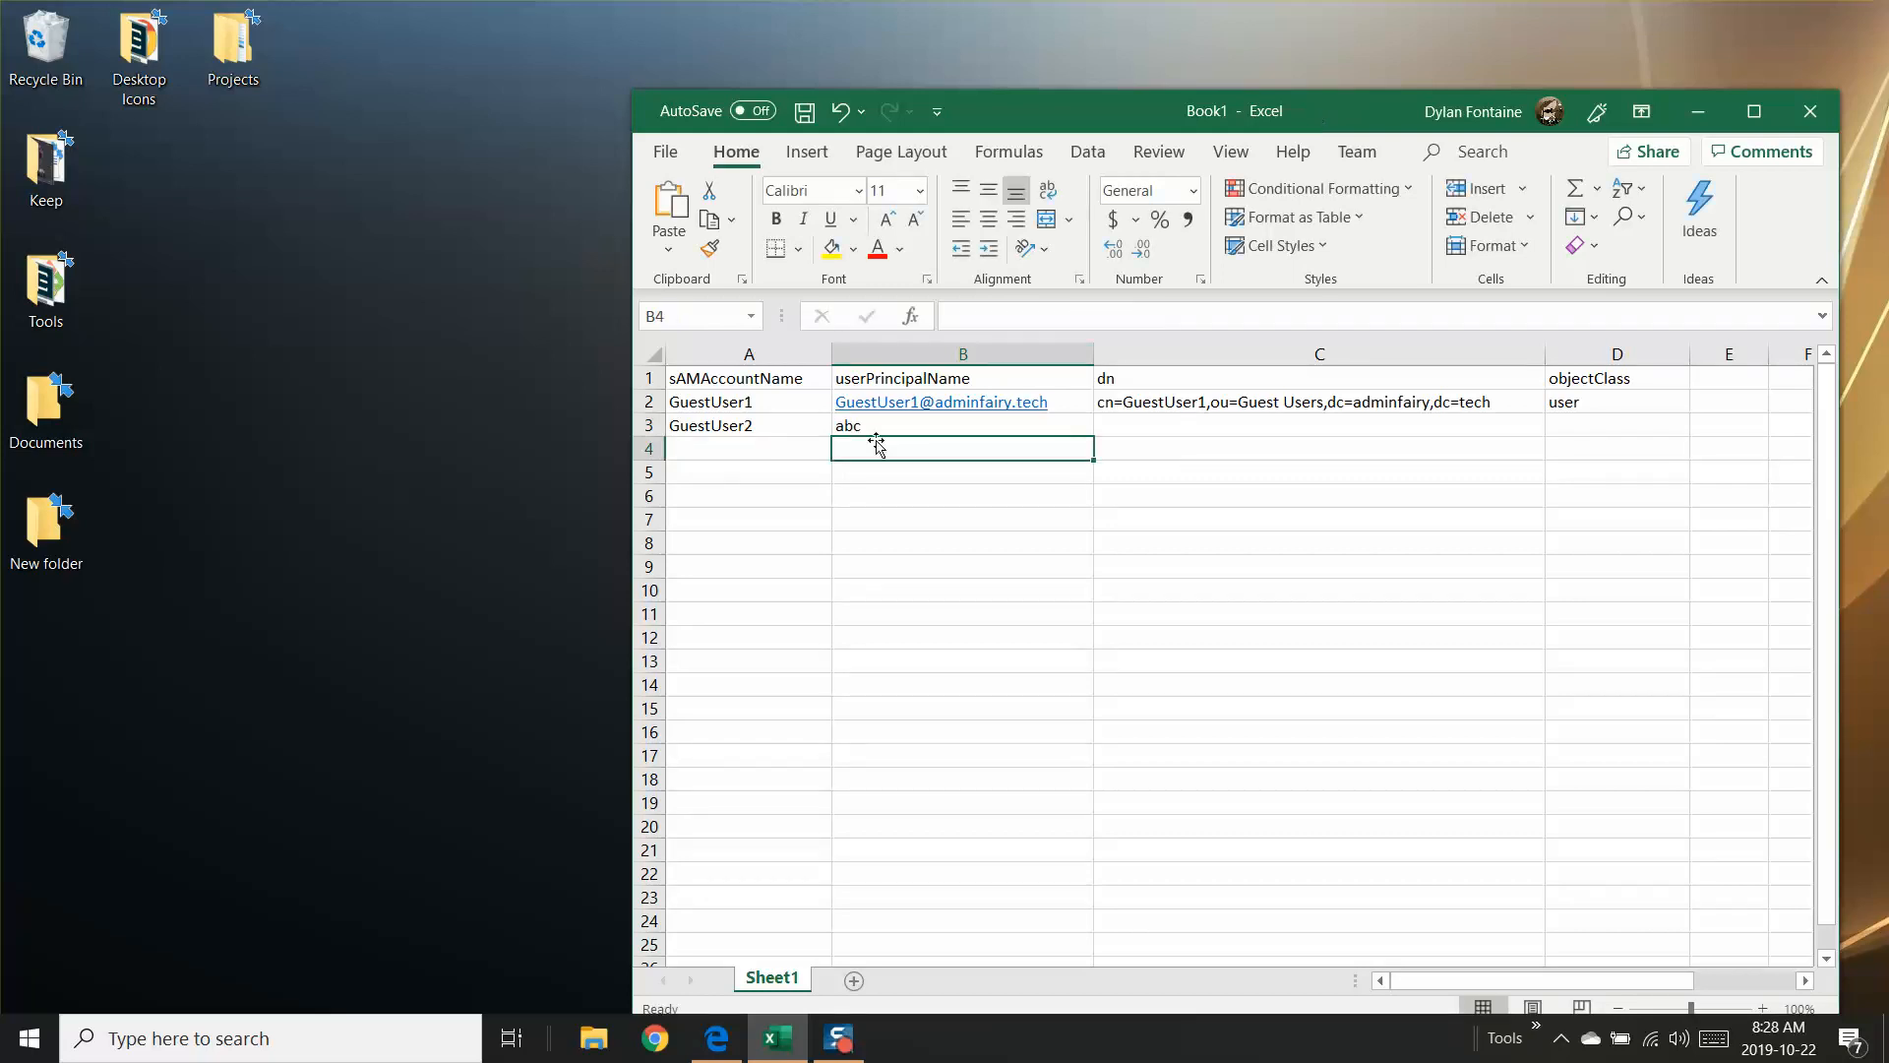
left_click(866, 425)
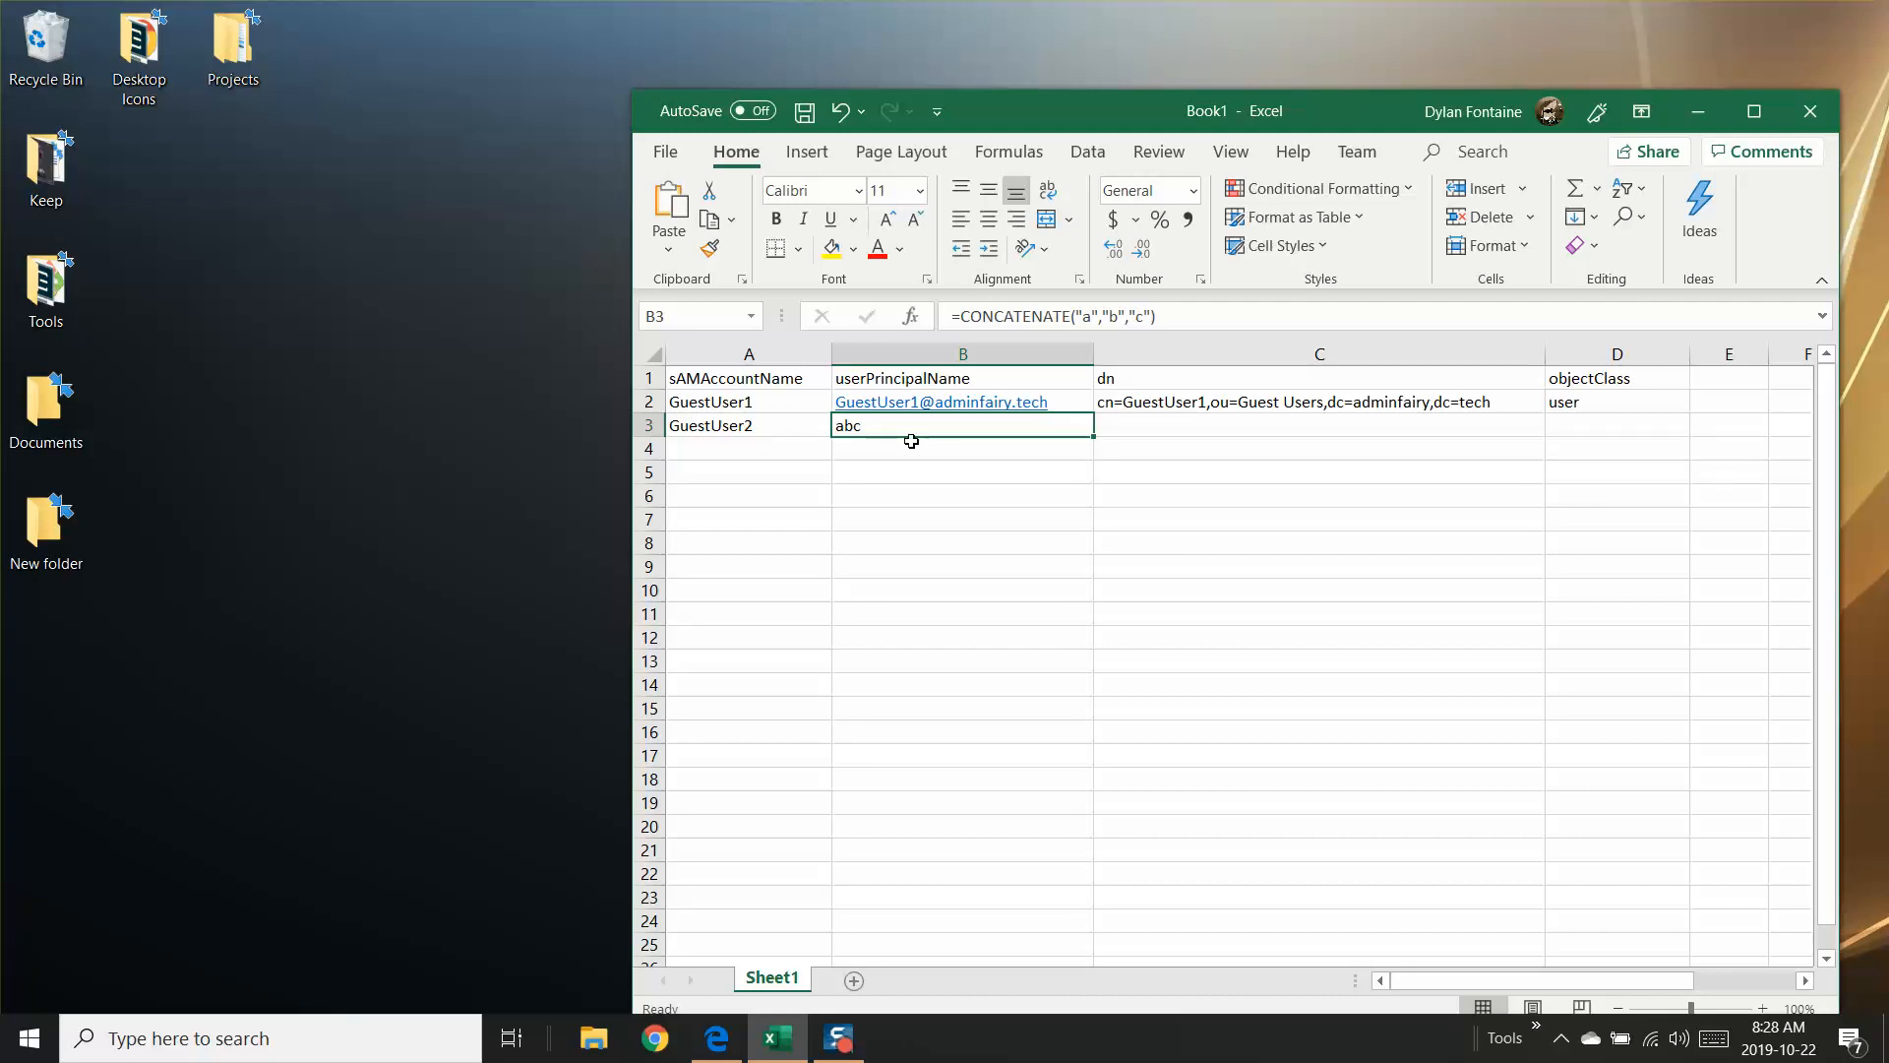
left_click(1147, 316)
key("BackSpace")
key("BackSpace")
key("BackSpace")
key("BackSpace")
key("BackSpace")
key("BackSpace")
key("BackSpace")
key("BackSpace")
key("BackSpace")
key("BackSpace")
key("BackSpace")
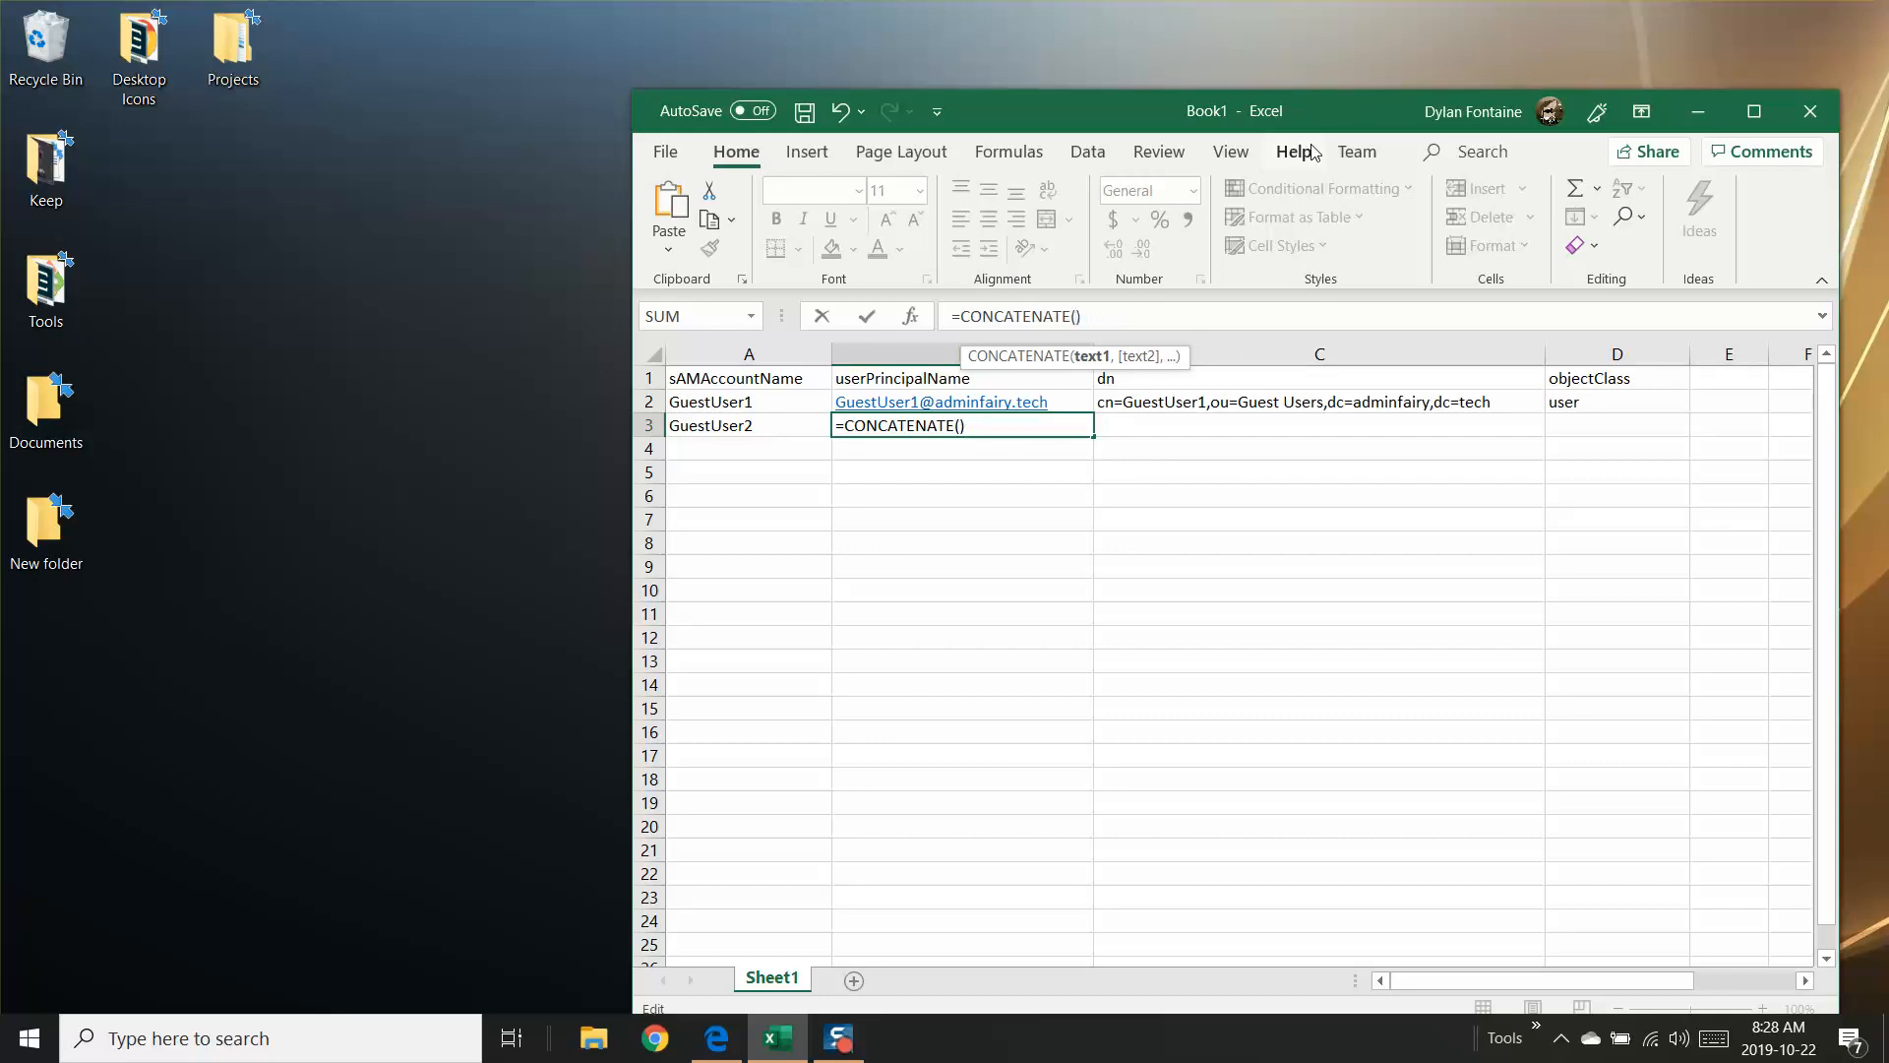
left_click(706, 428)
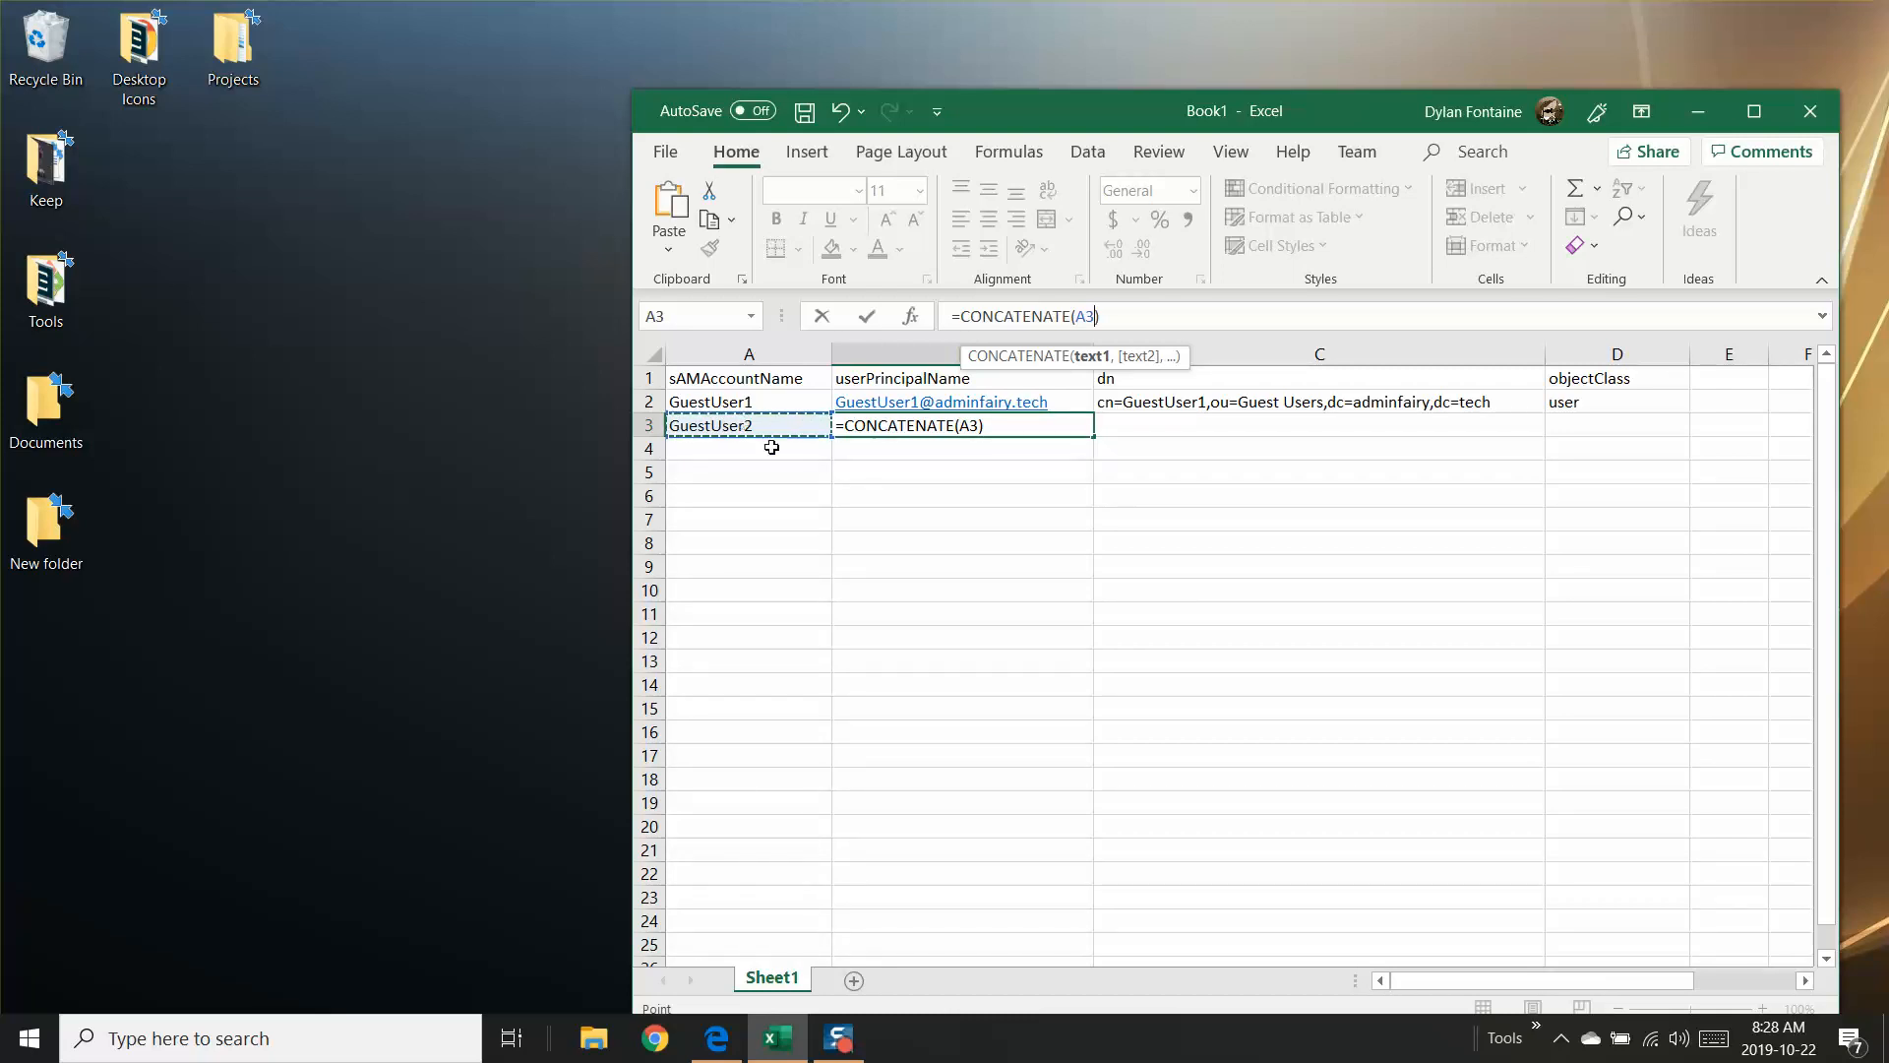
left_click(1032, 426)
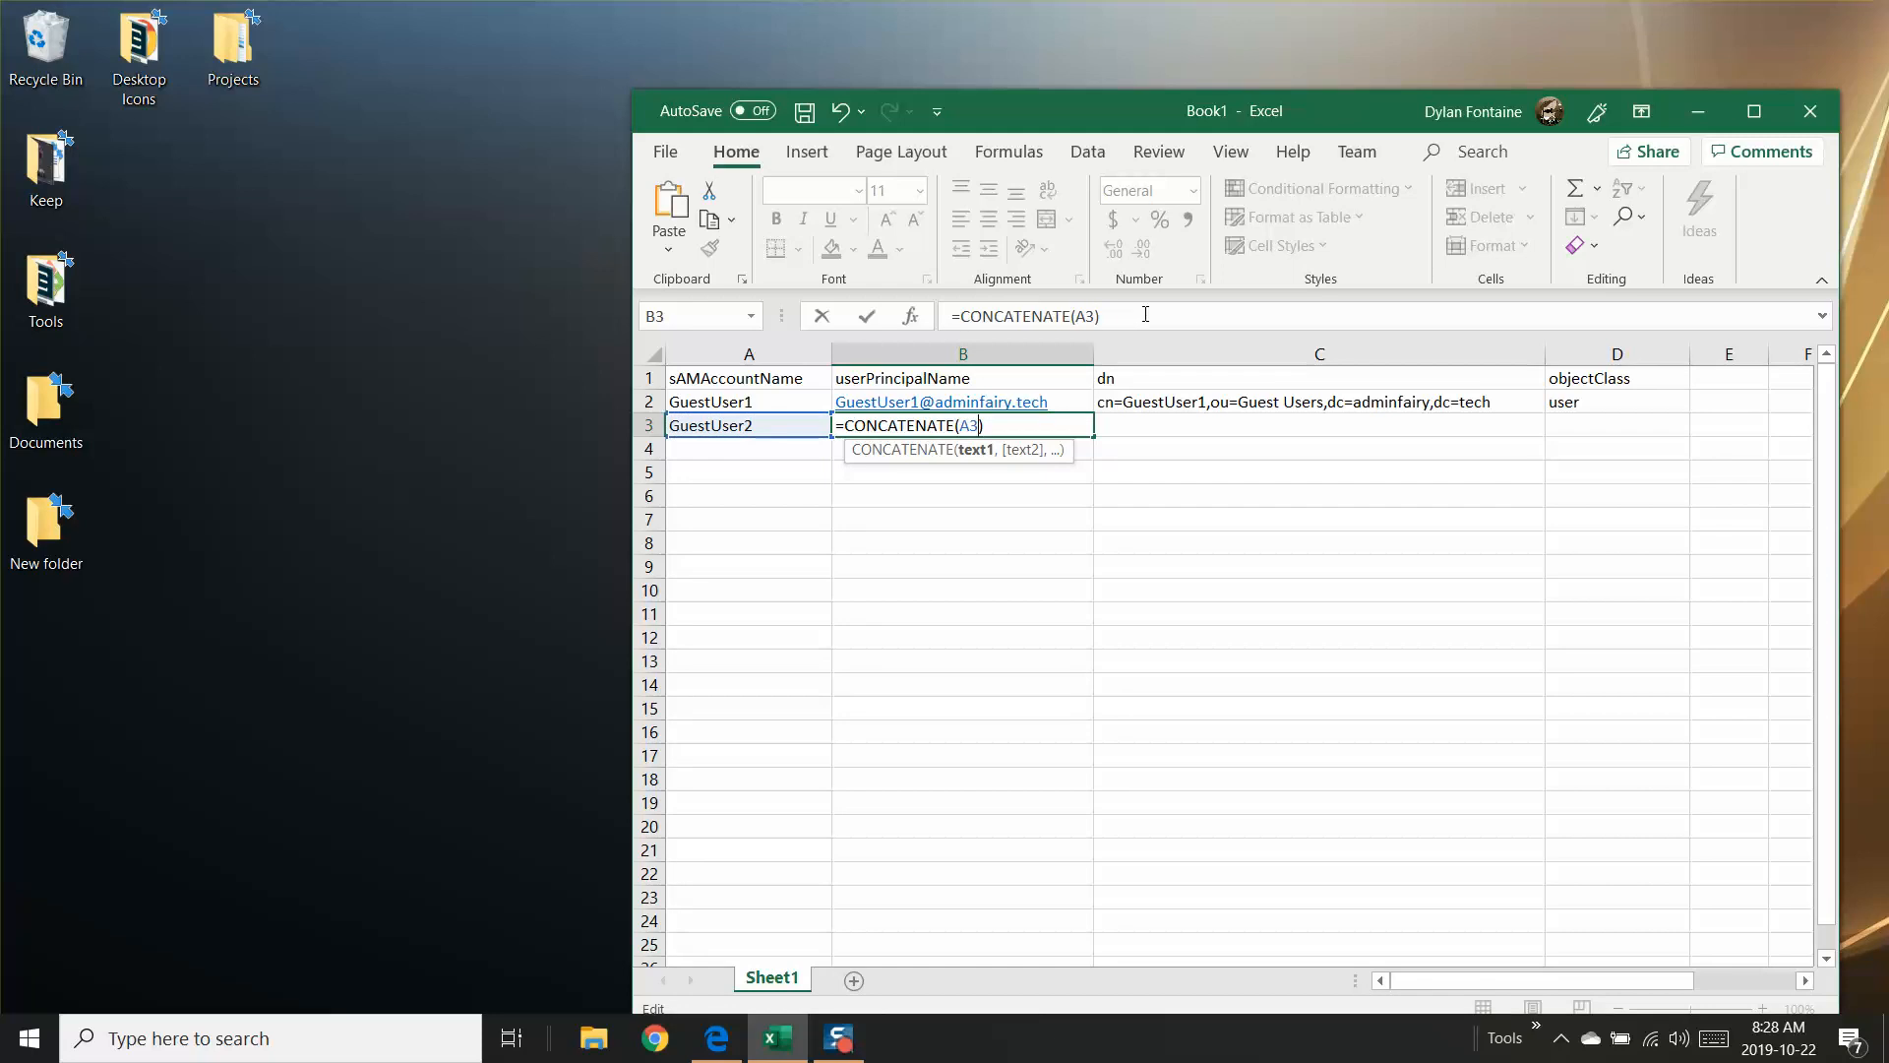
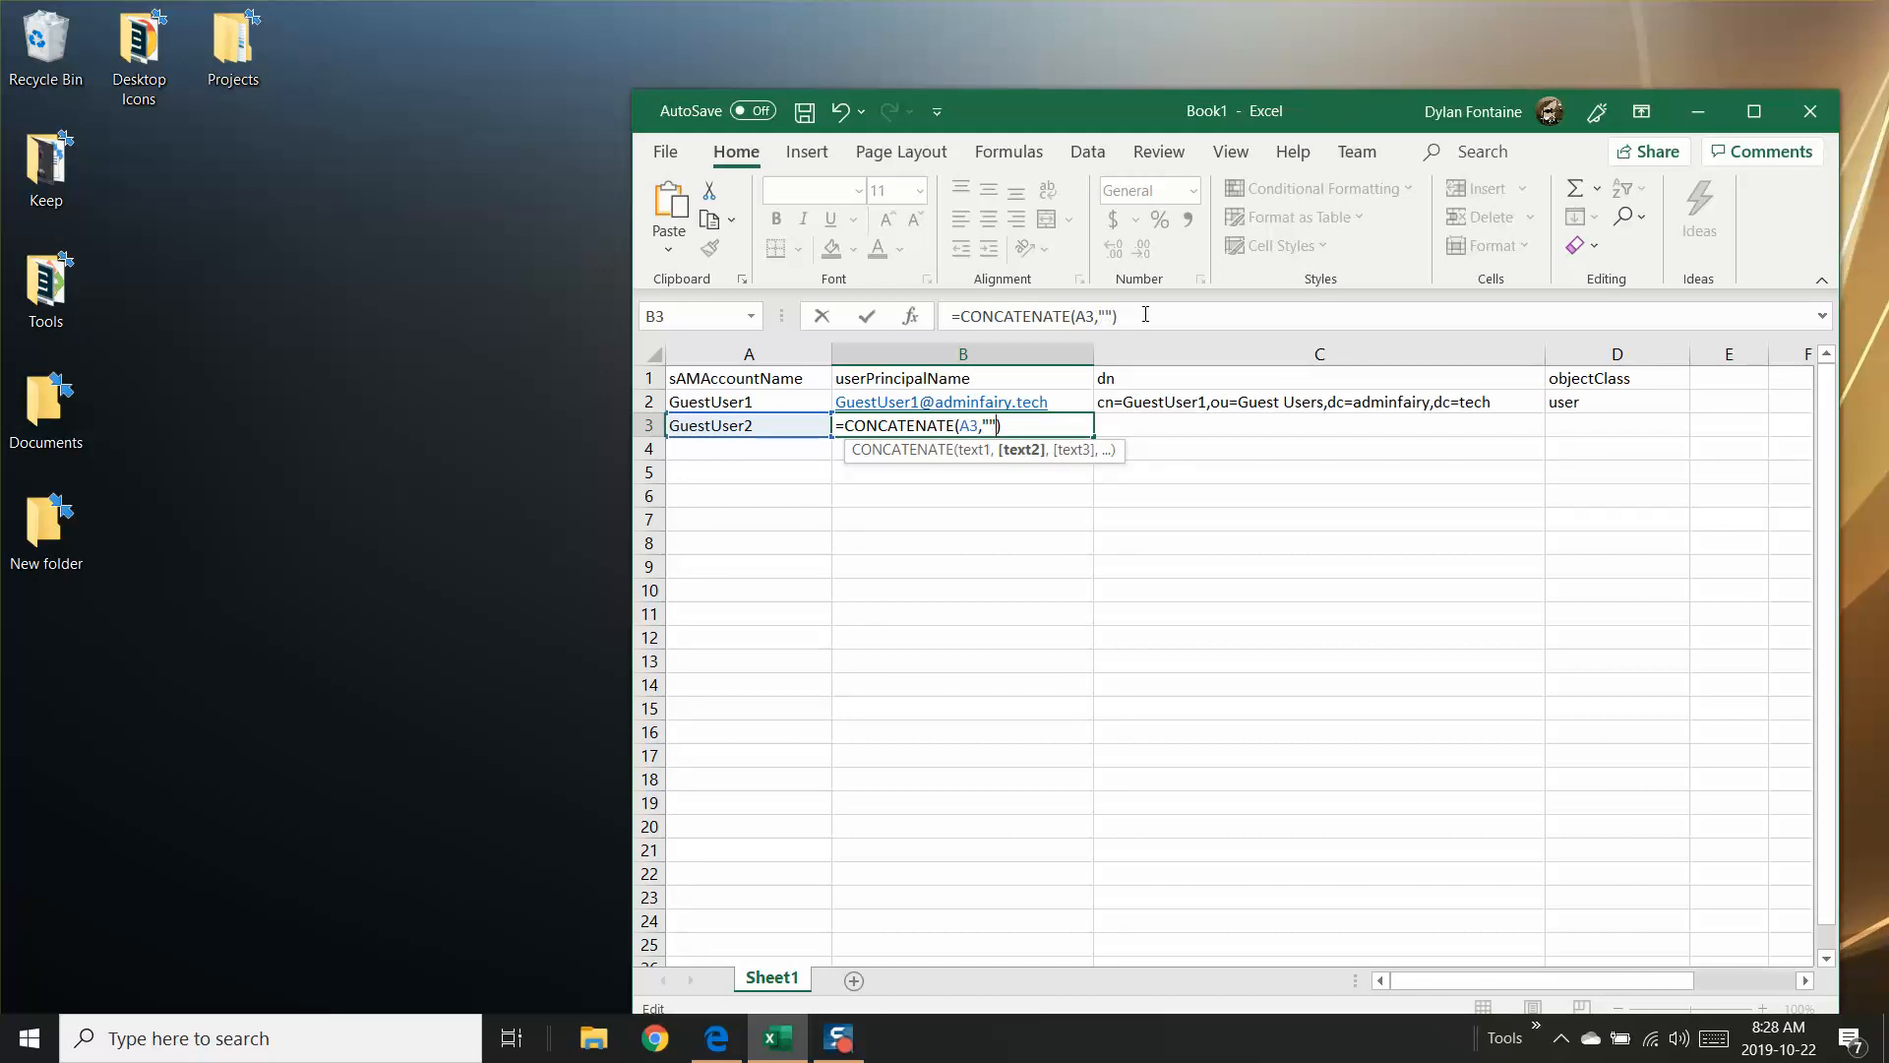
key("Return")
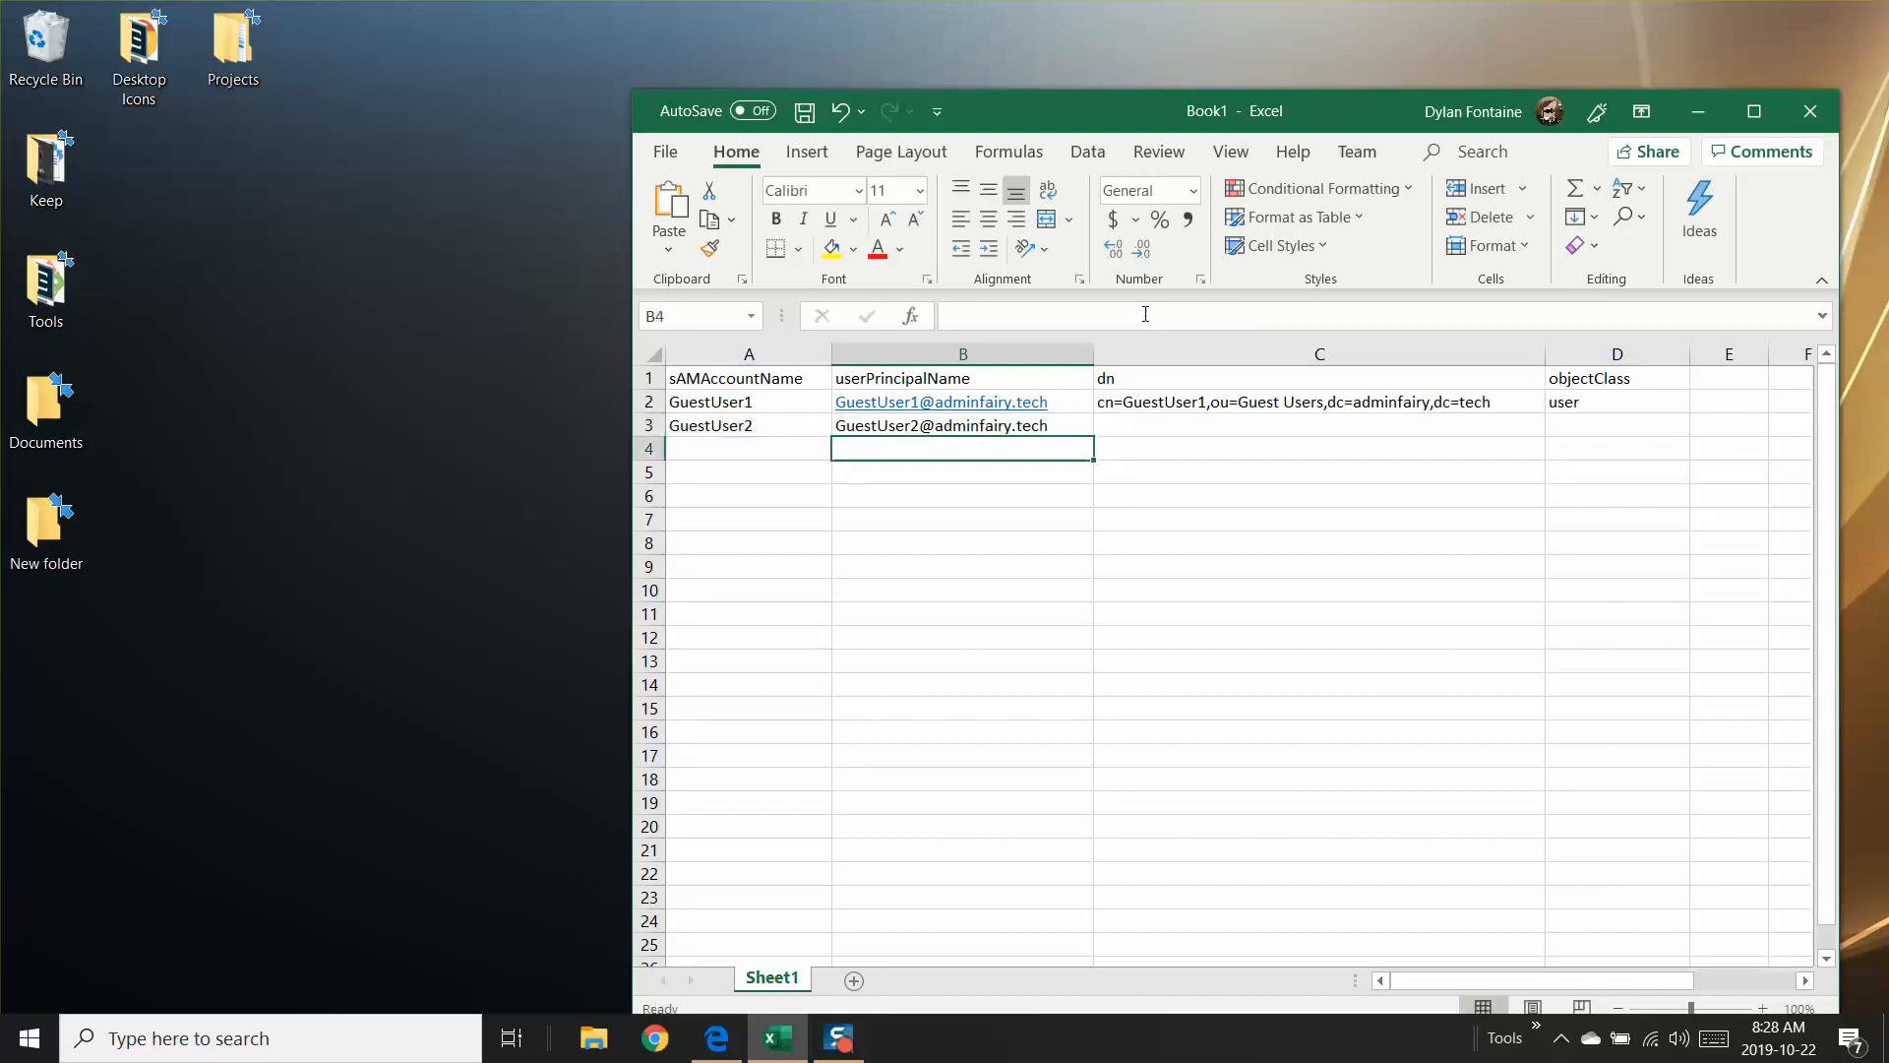
left_click(937, 426)
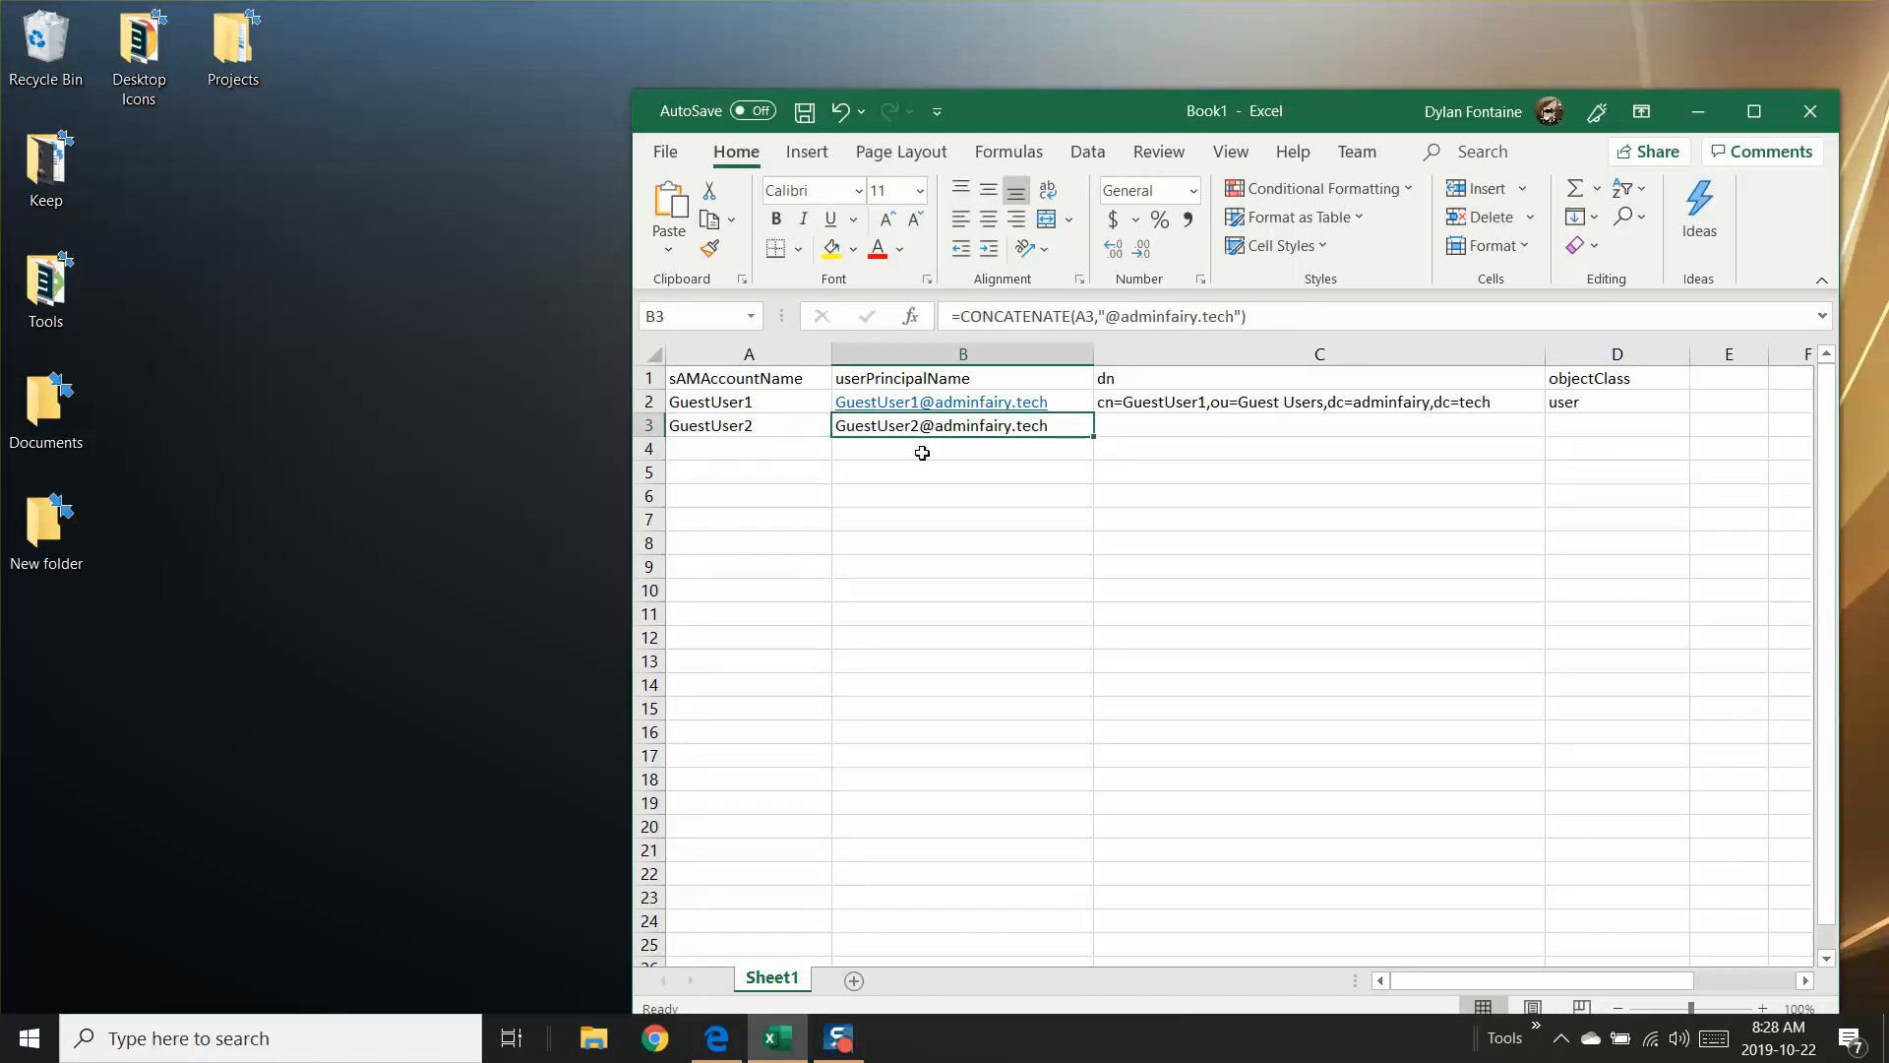
Step: Try filling A3:B3 down to row 8, and undo the fill
left_click(748, 426)
left_click_drag(828, 429, 1092, 552)
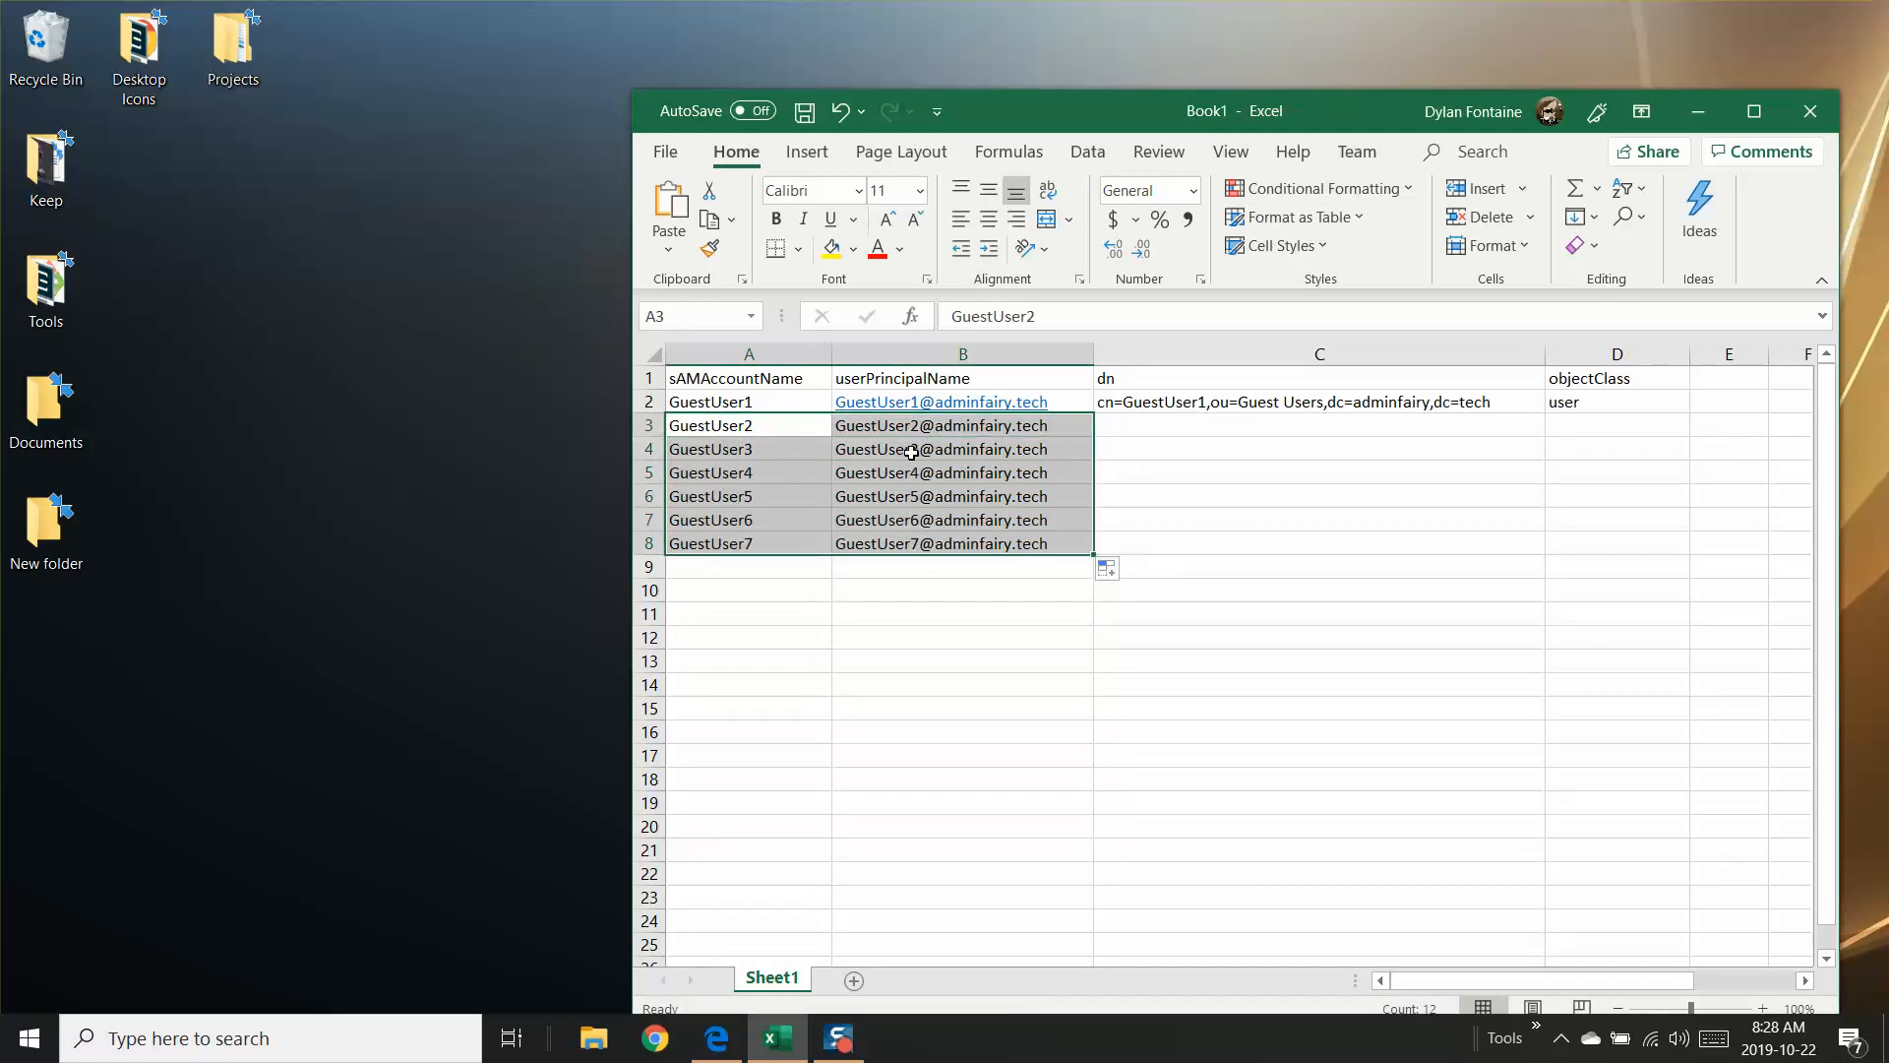
key("ctrl+z")
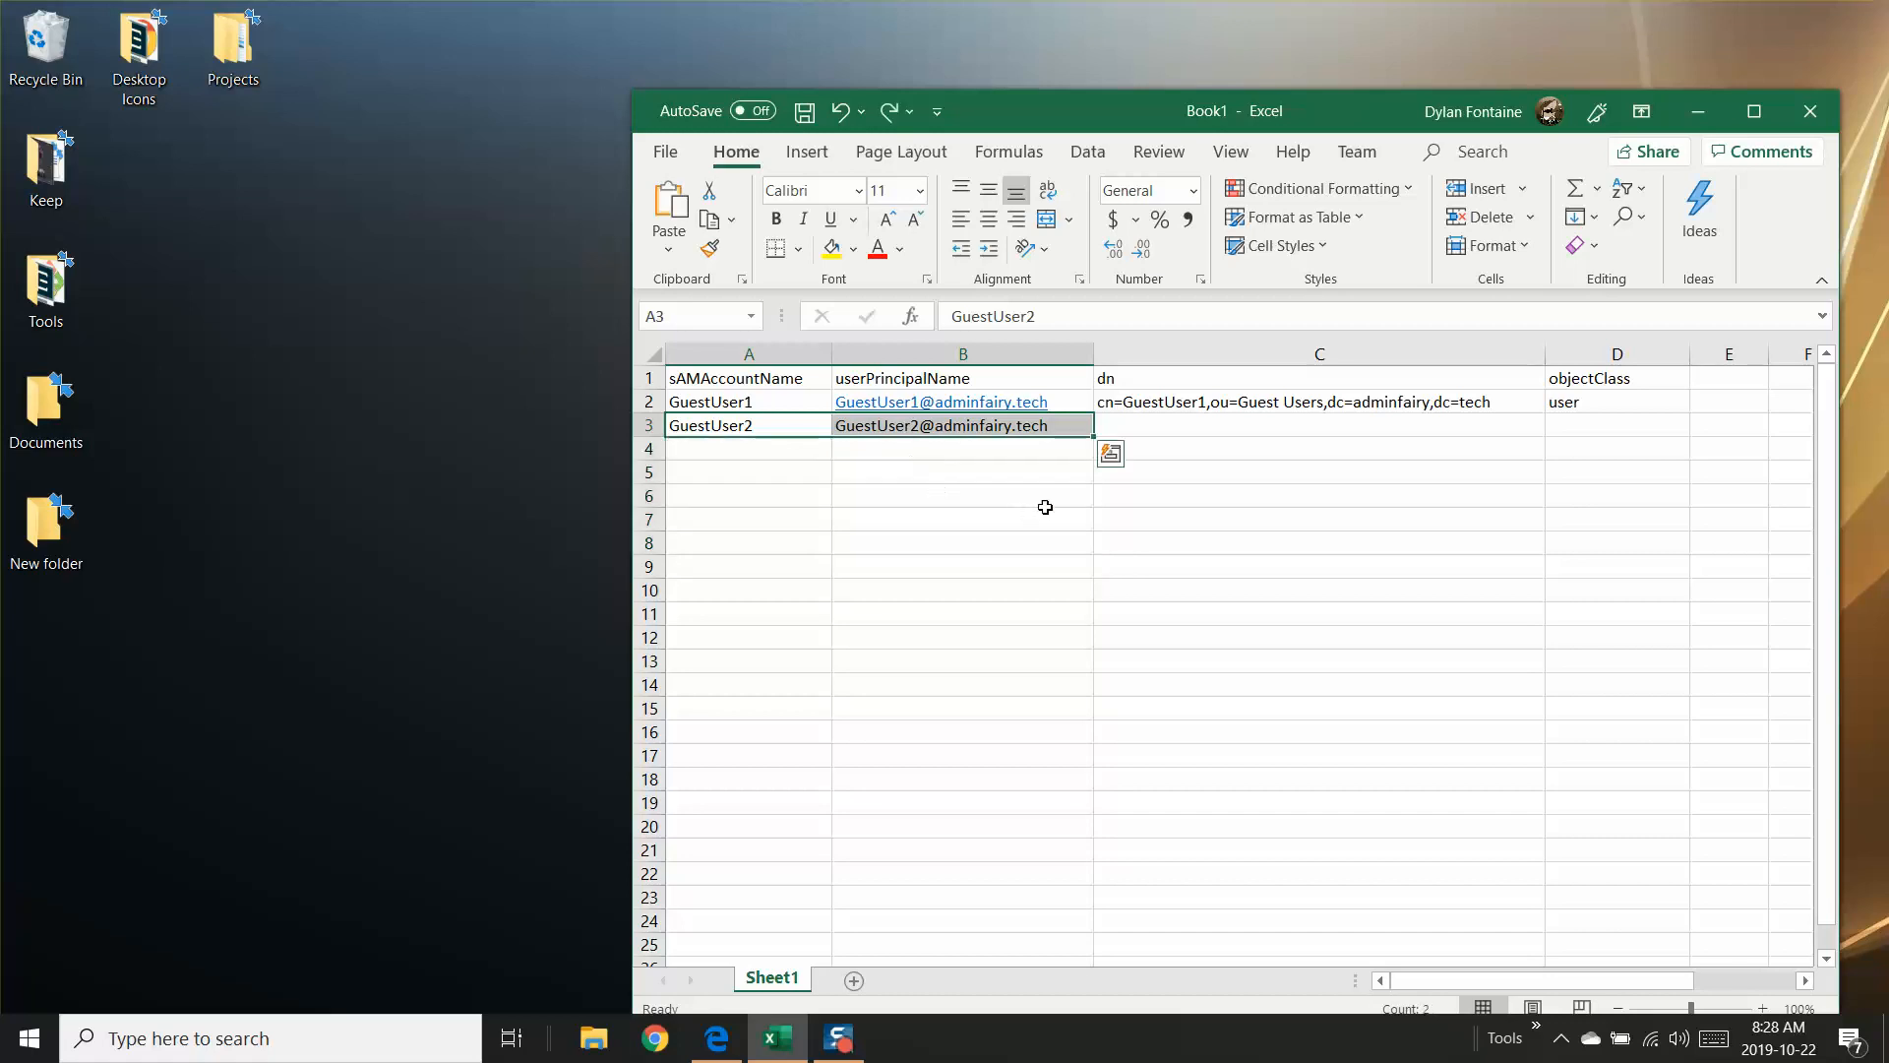
left_click(1042, 504)
left_click(1055, 426)
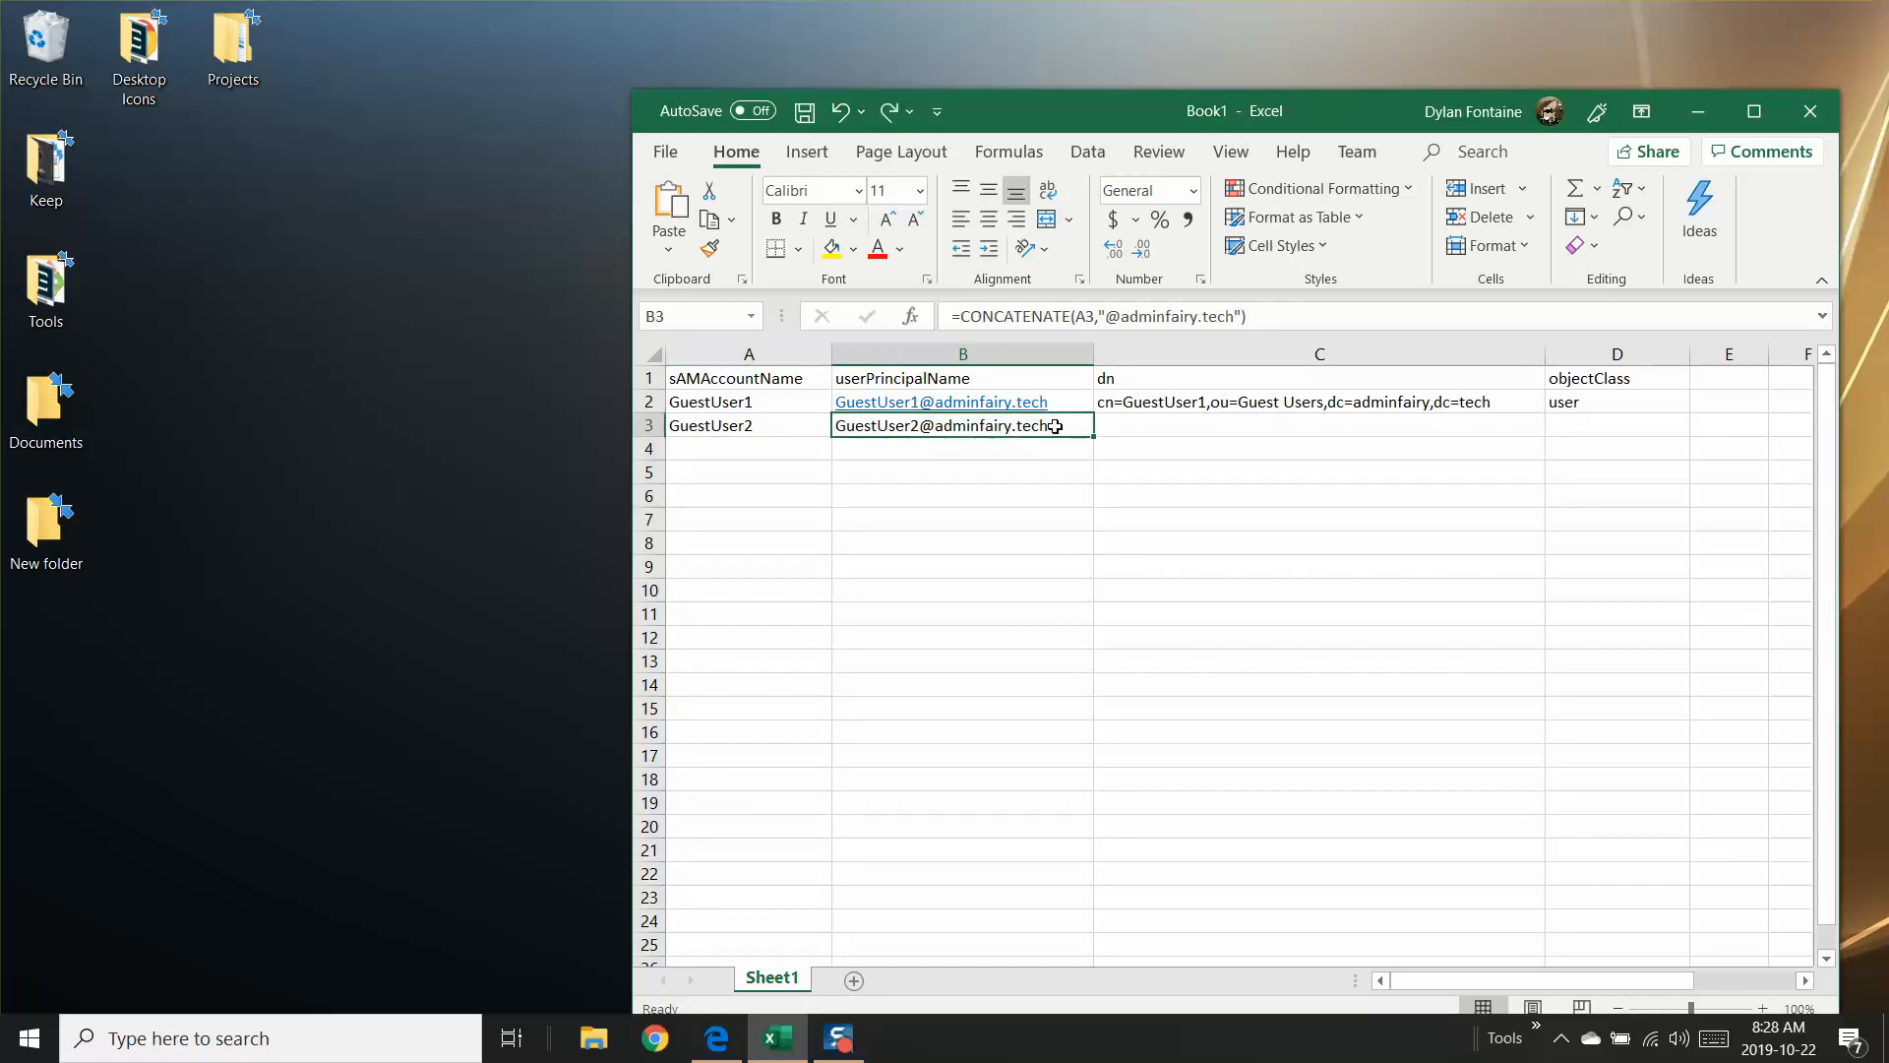
left_click(1144, 423)
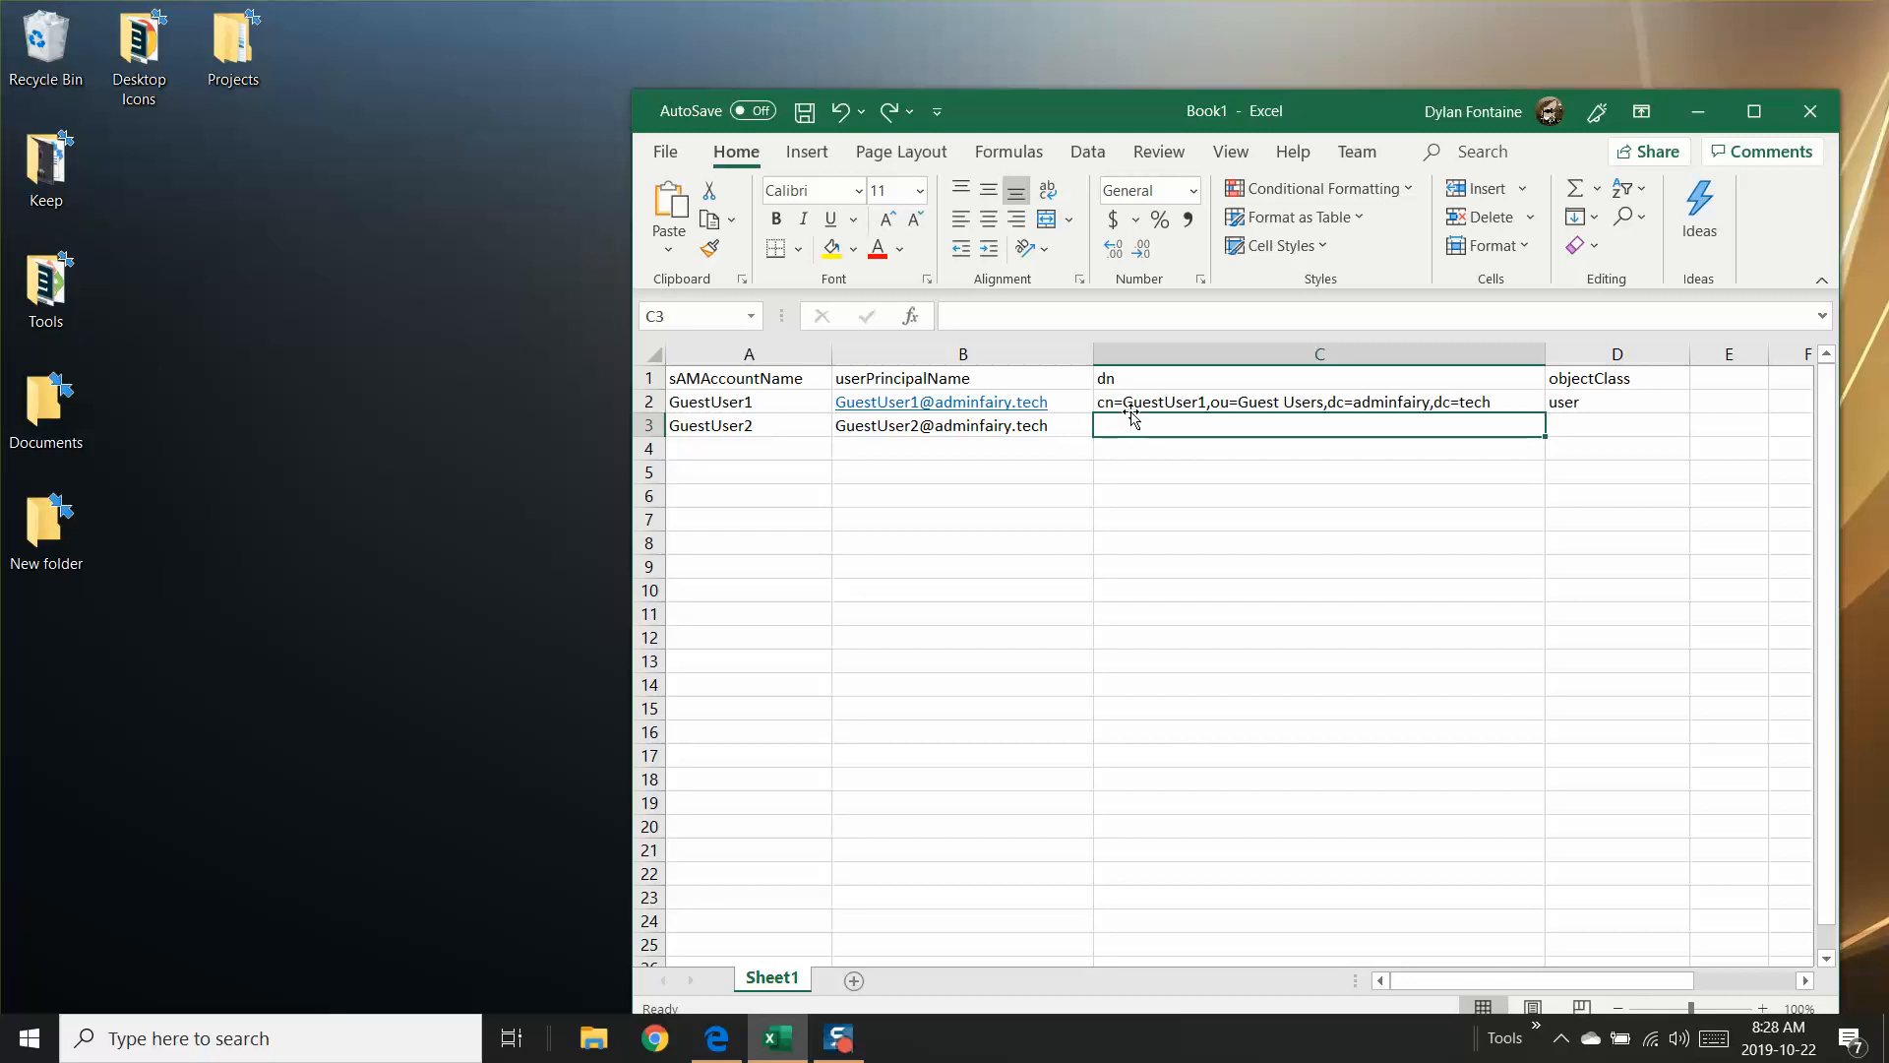
left_click(1130, 443)
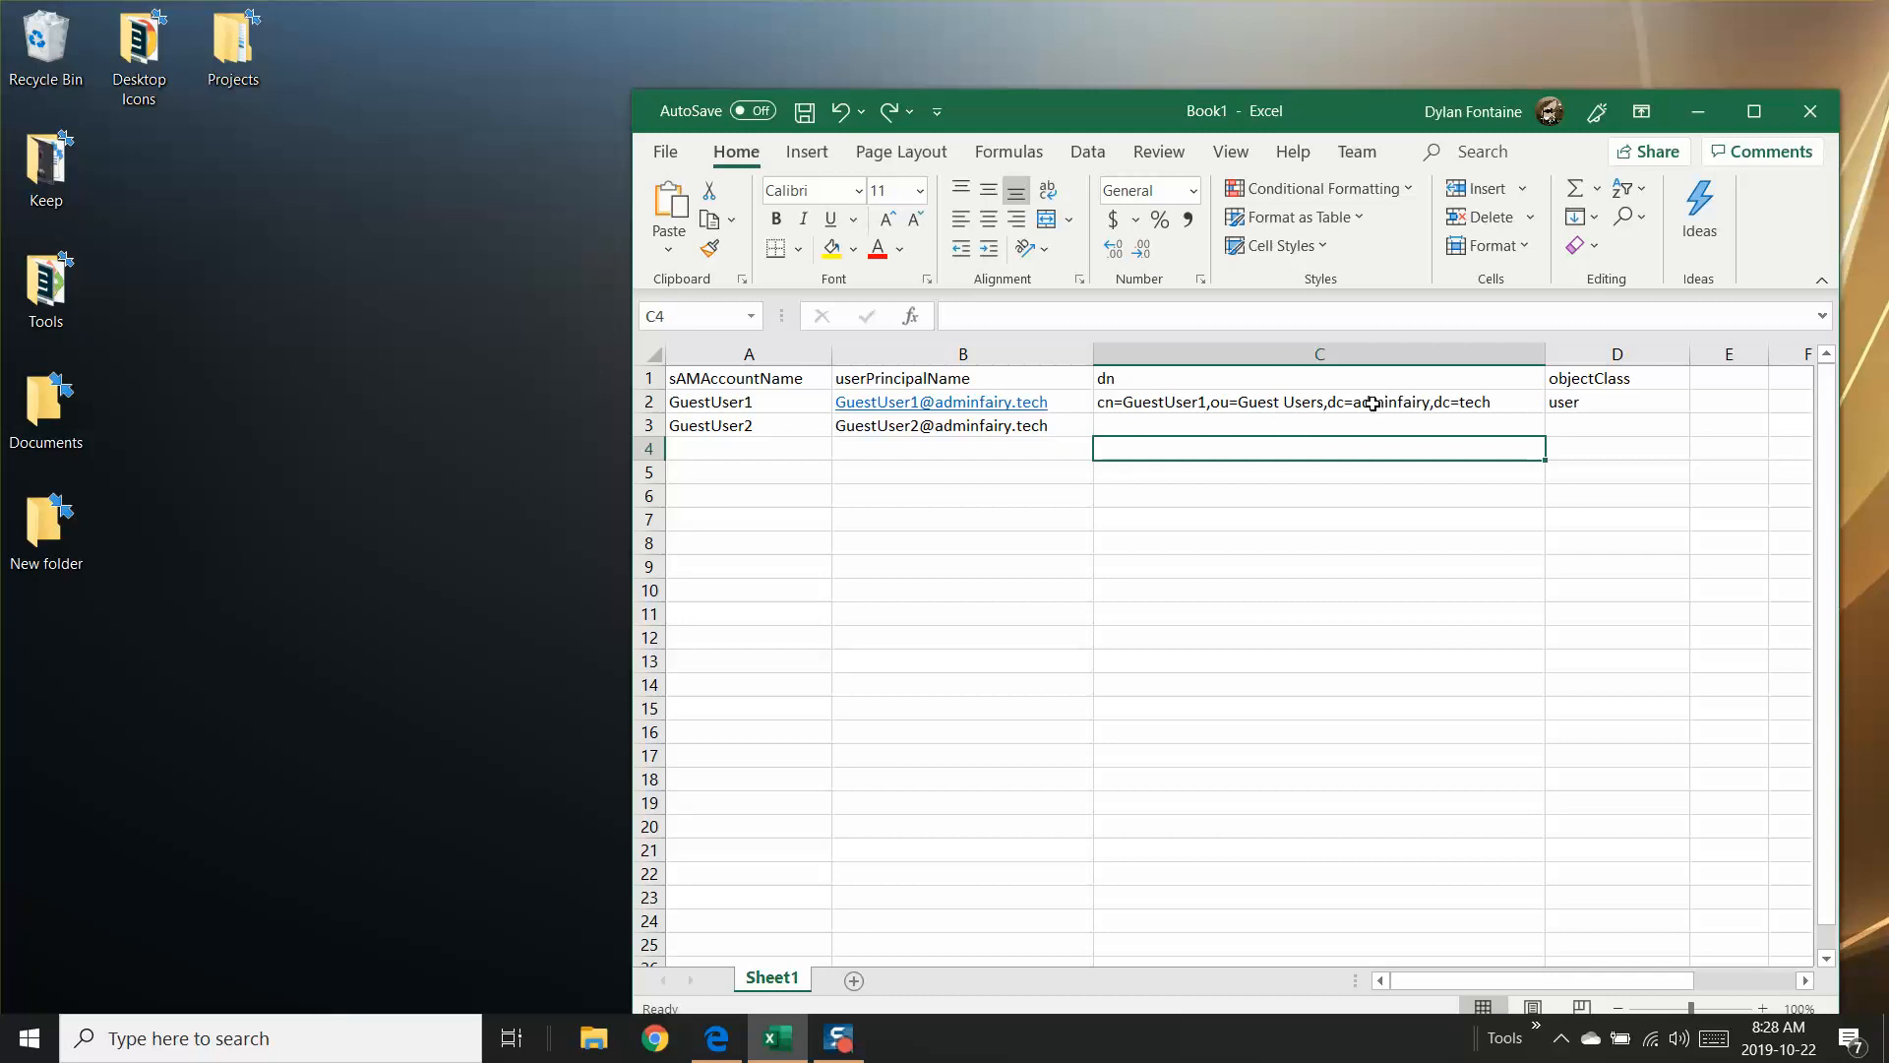
type("\"")
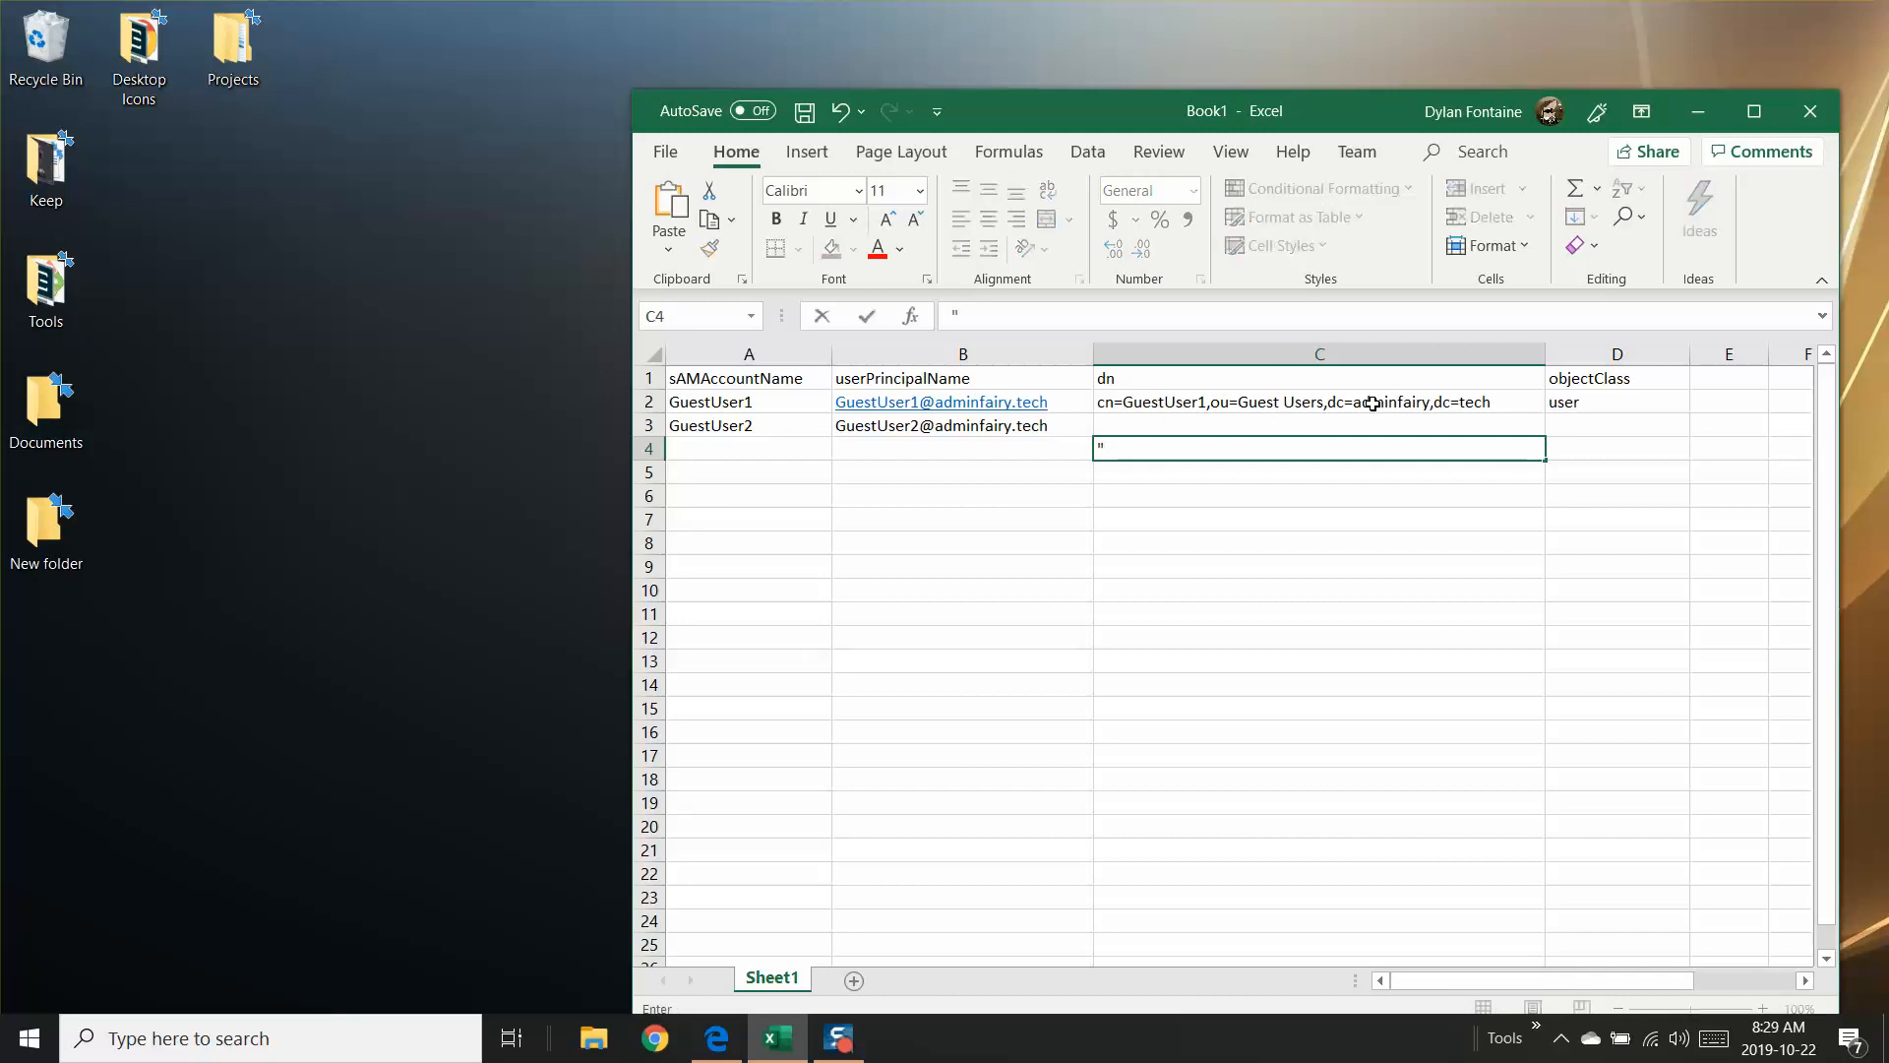
Step: Start a CONCATENATE formula in the dn cell C3 with the text "cn=" and a reference to A3
left_click(1161, 425)
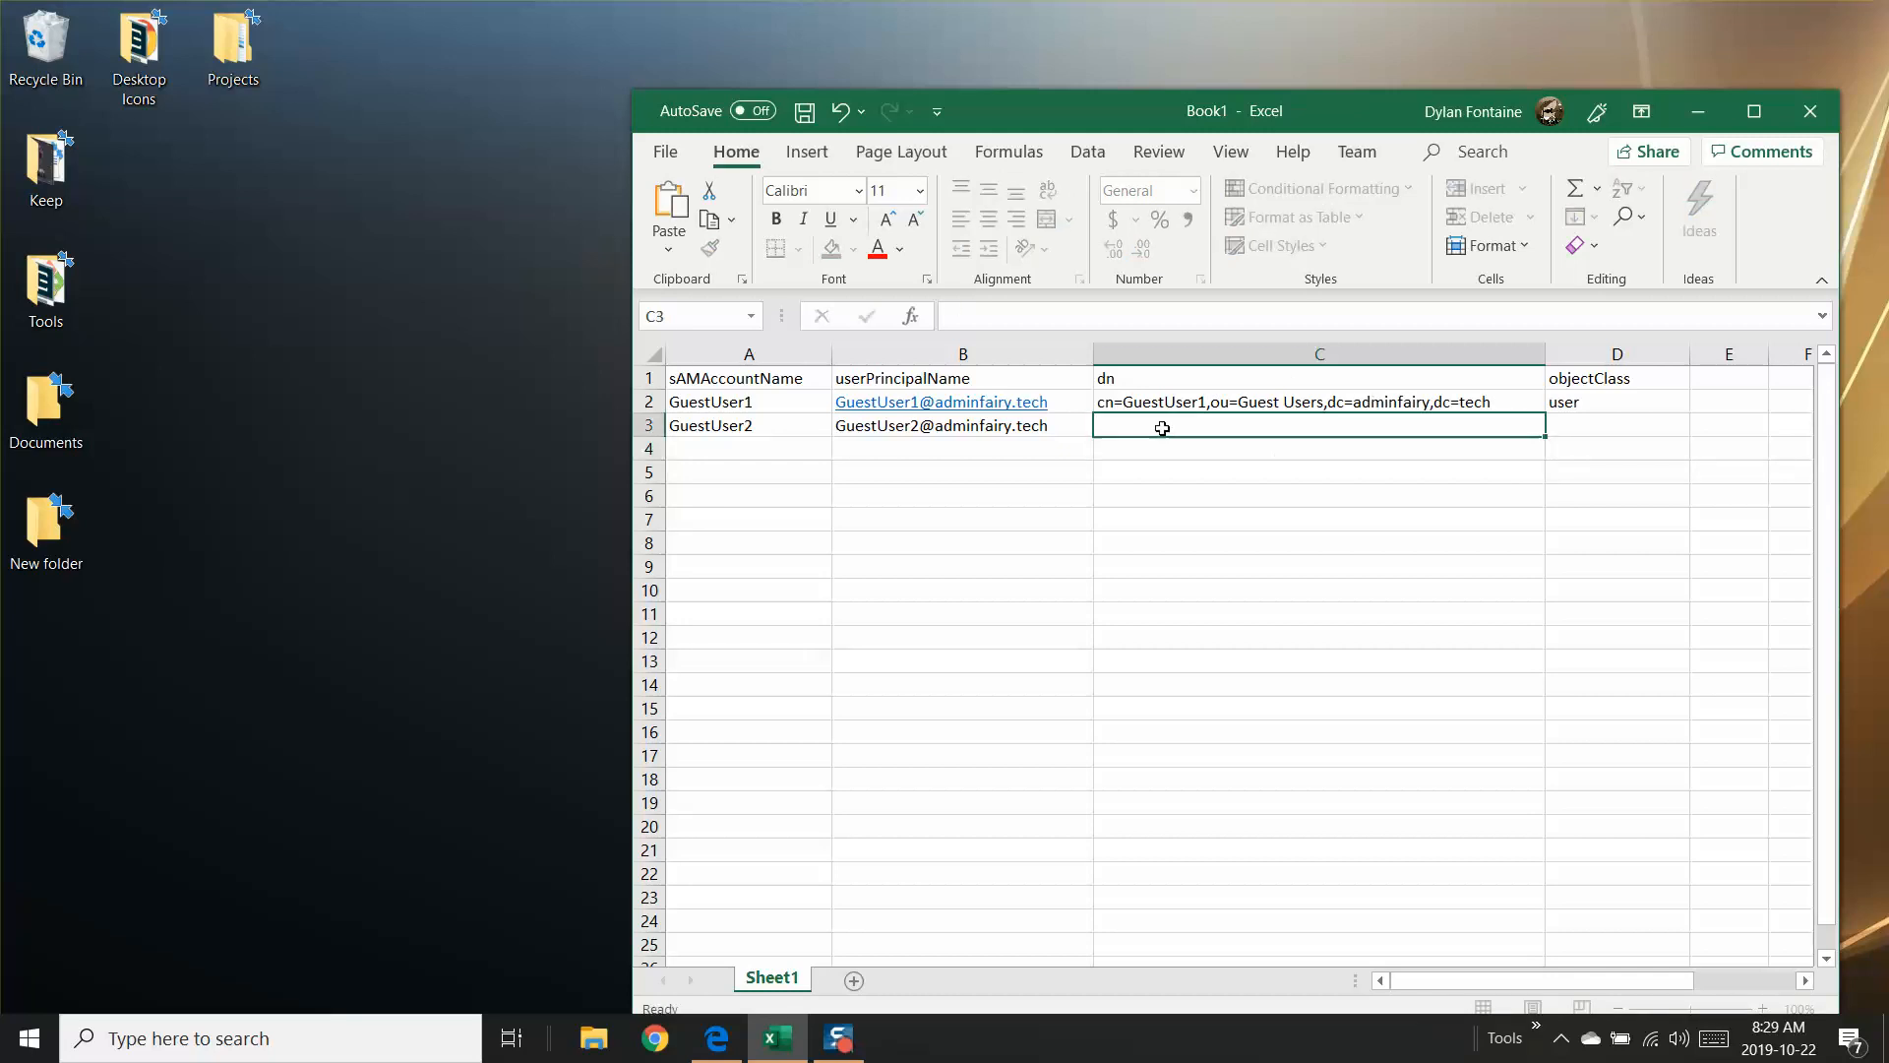
type("=conca")
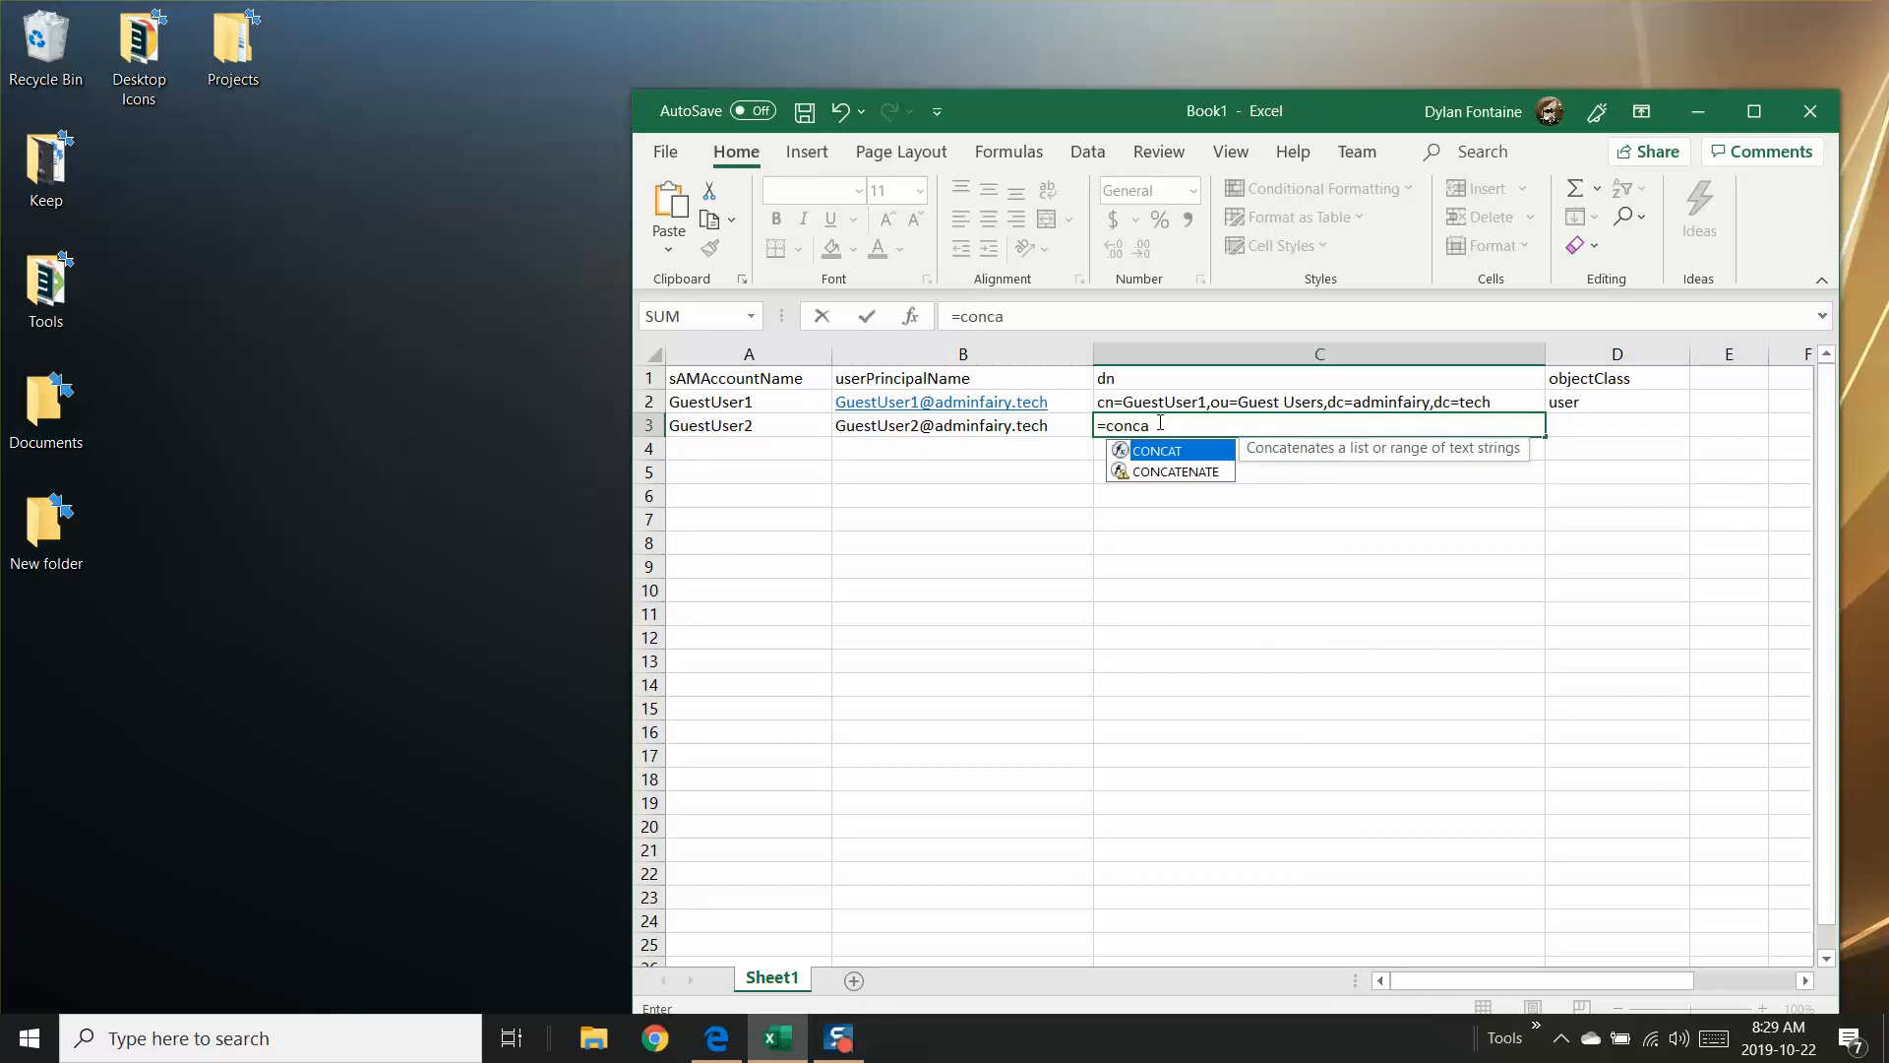
key("Down")
key("Tab")
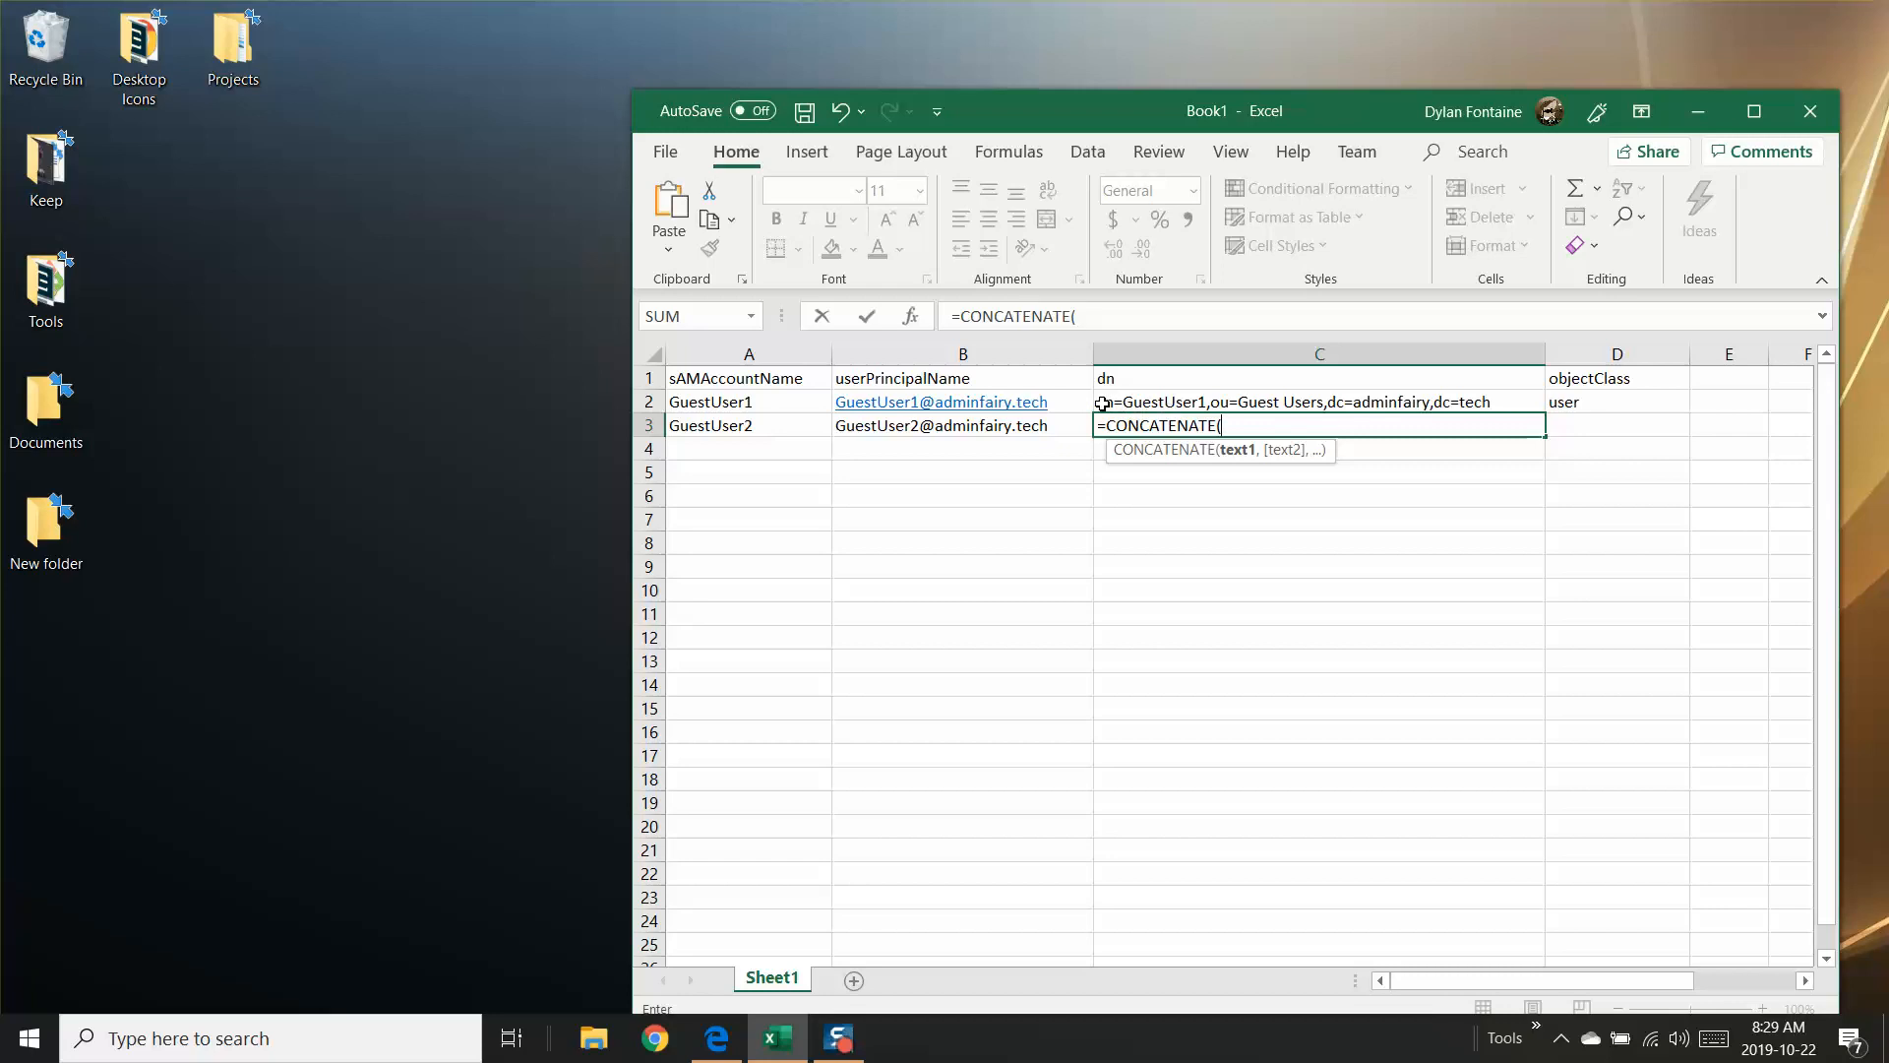
type("\"cn=\",")
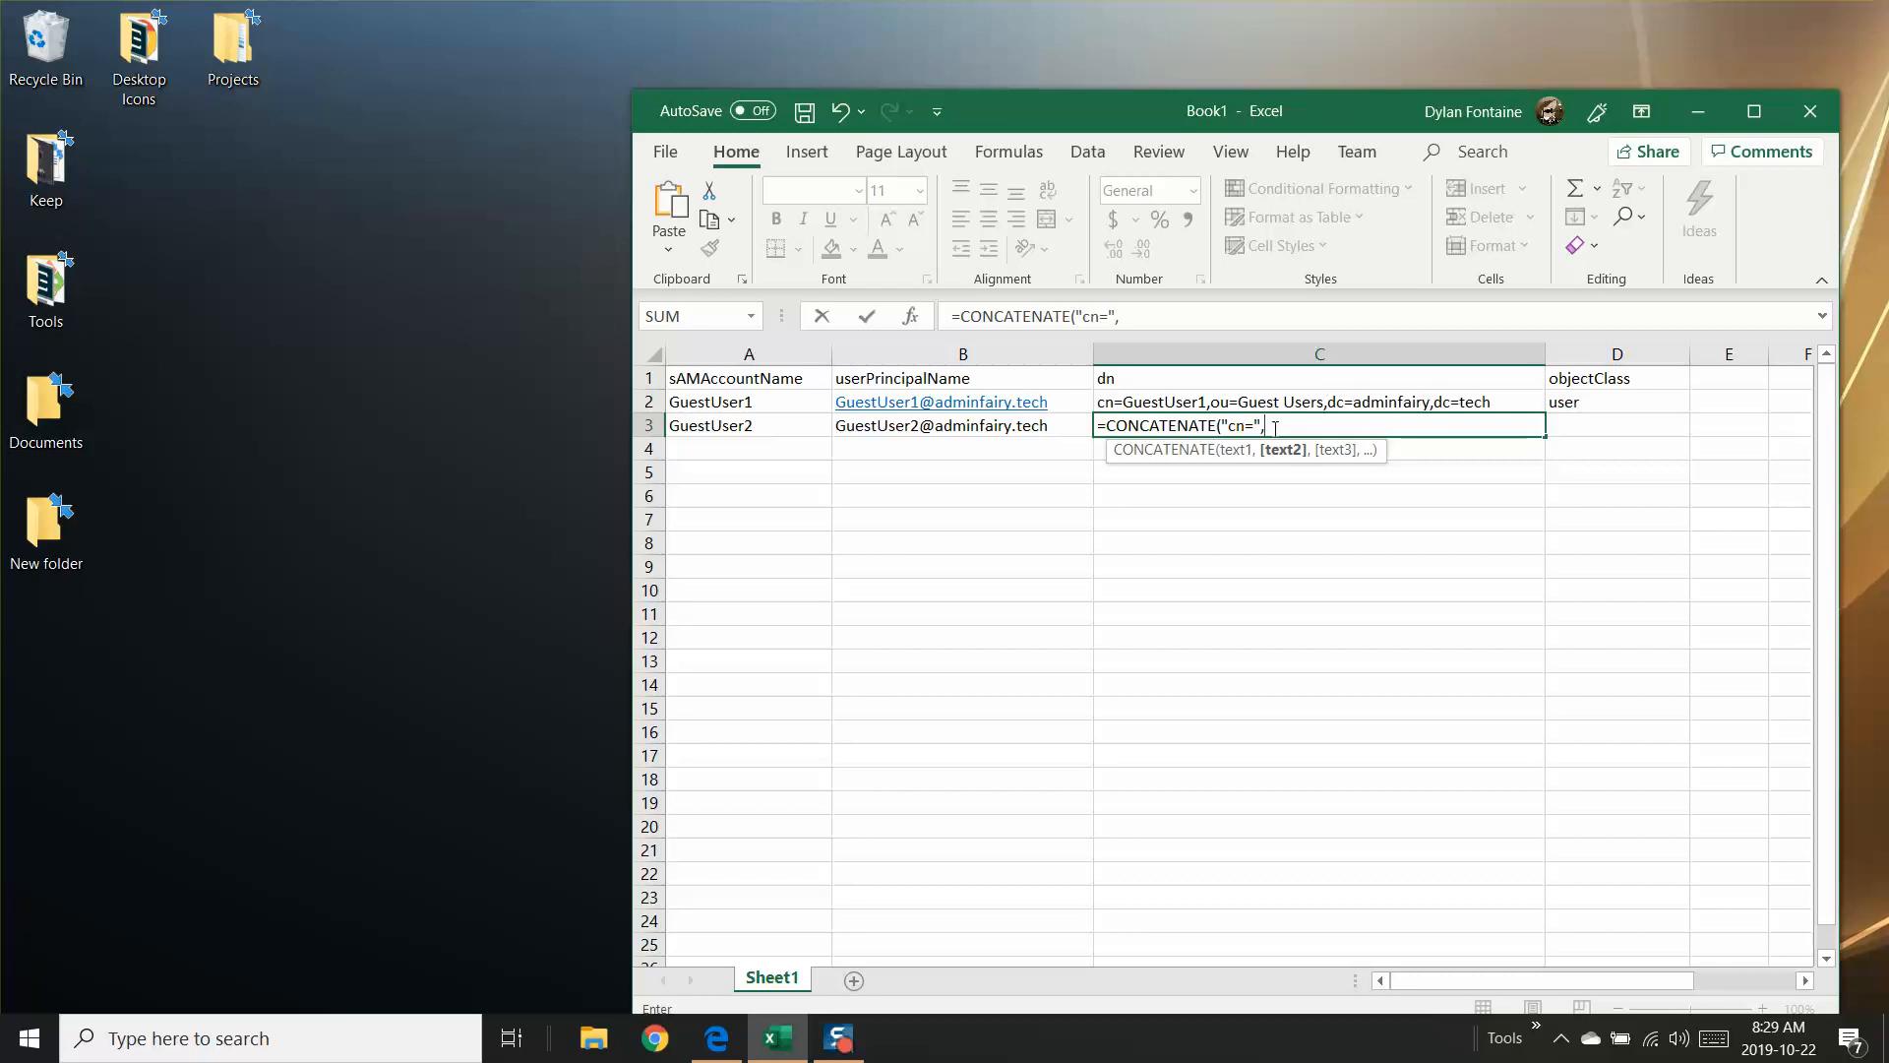
left_click(822, 425)
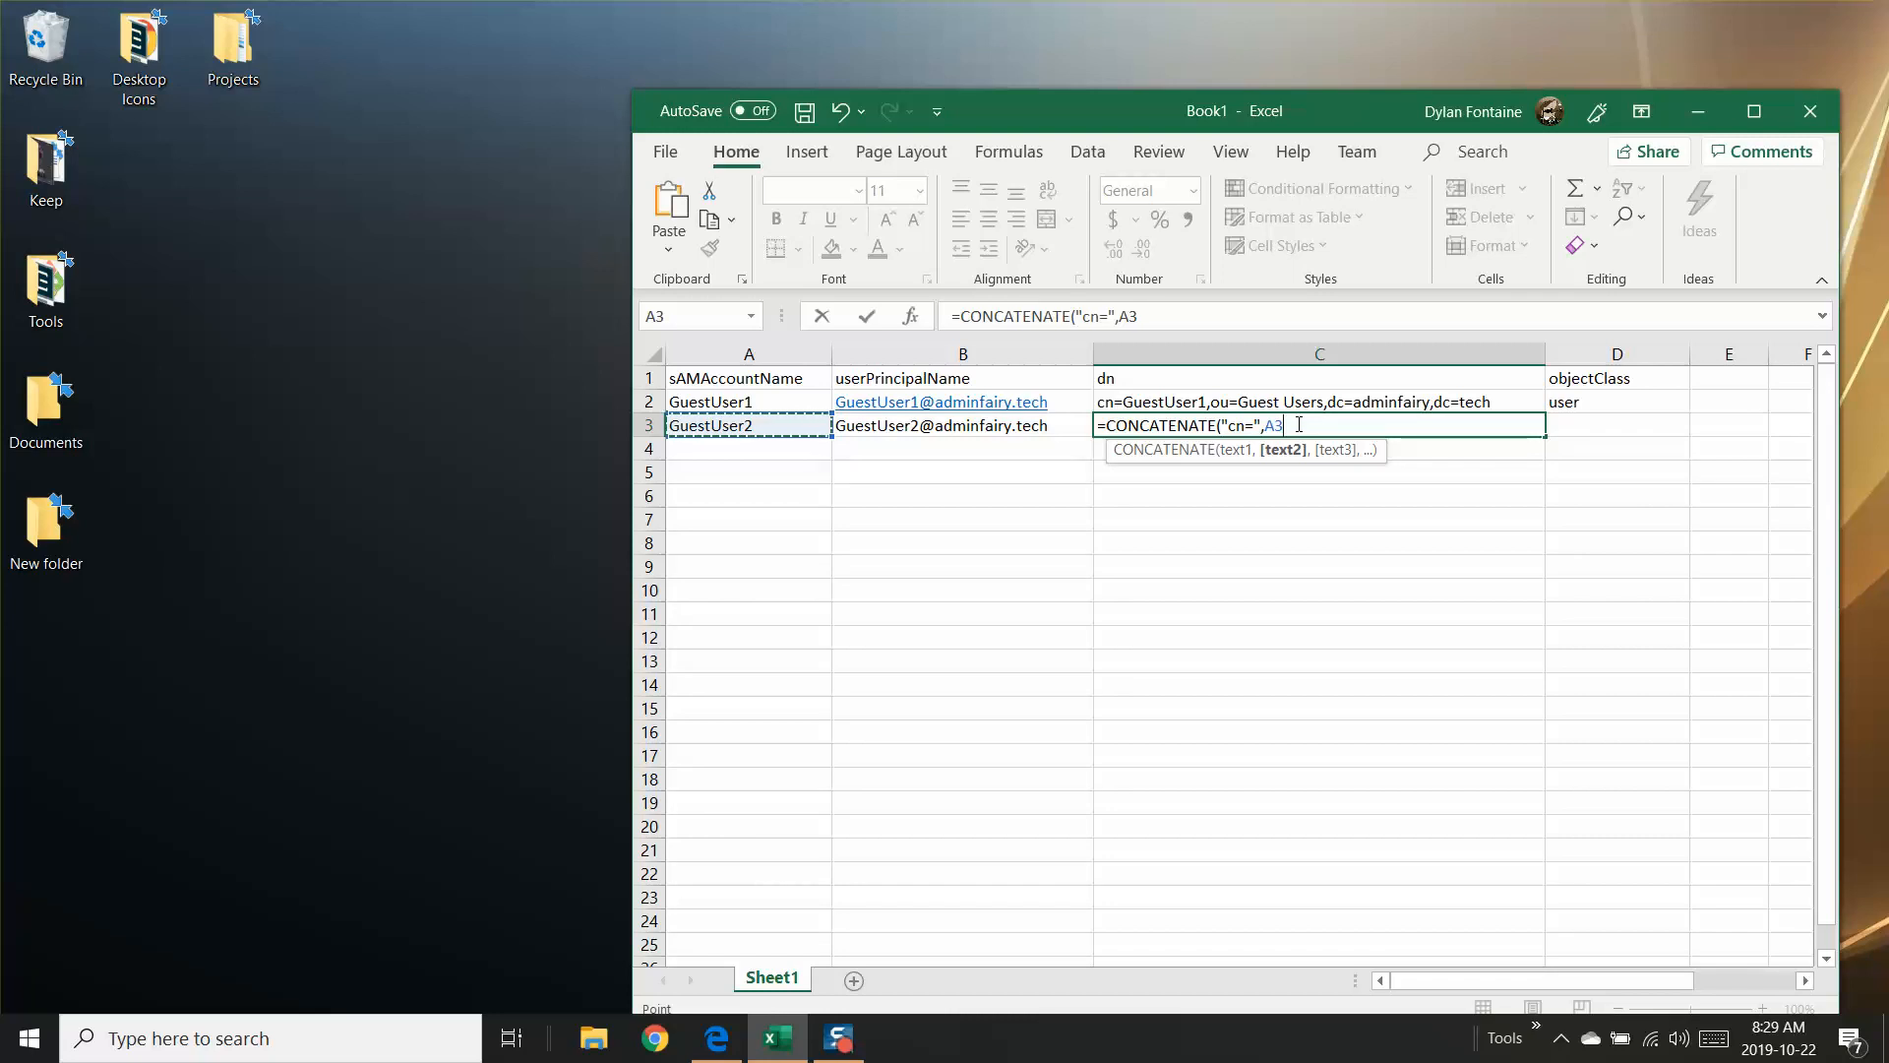
Step: Complete the C3 formula with the third argument ",ou=Guest Users,dc=adminfairy,dc=tech"
type(",\",")
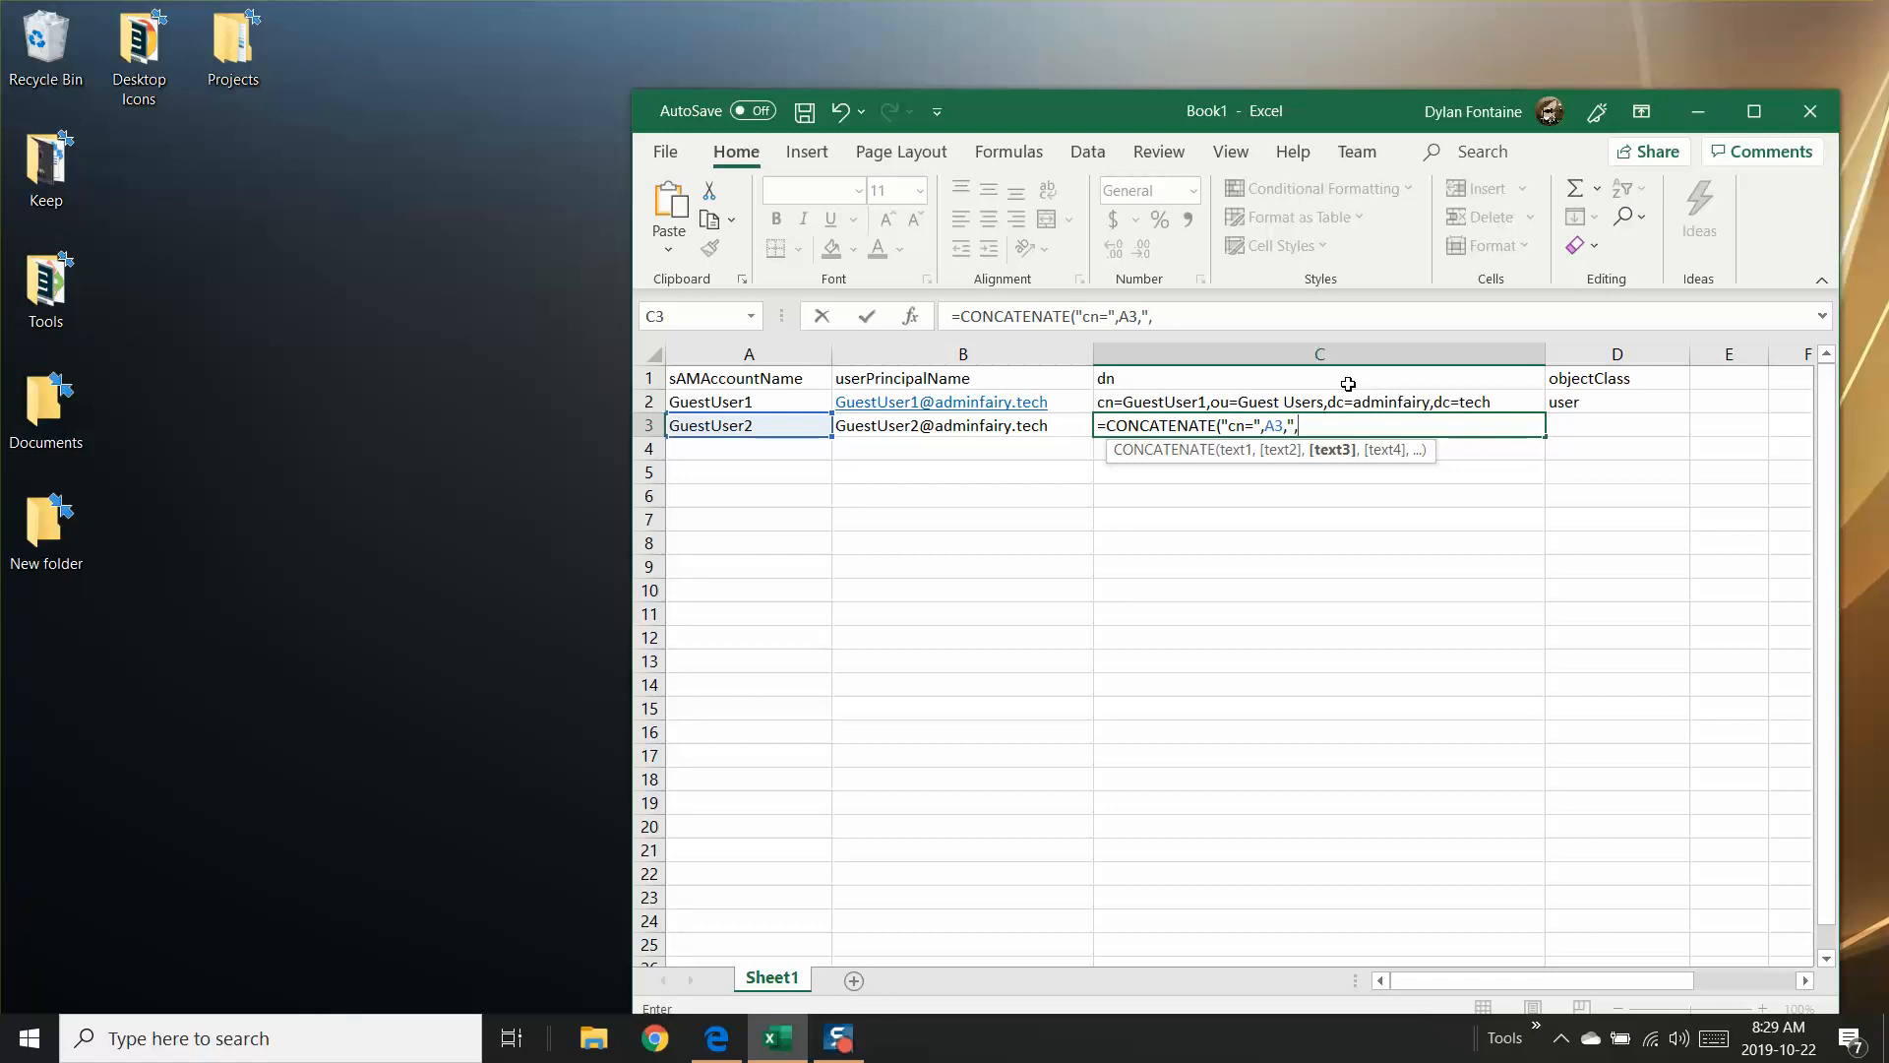
type("ou=Guest Users,dc=adminfairy,dc")
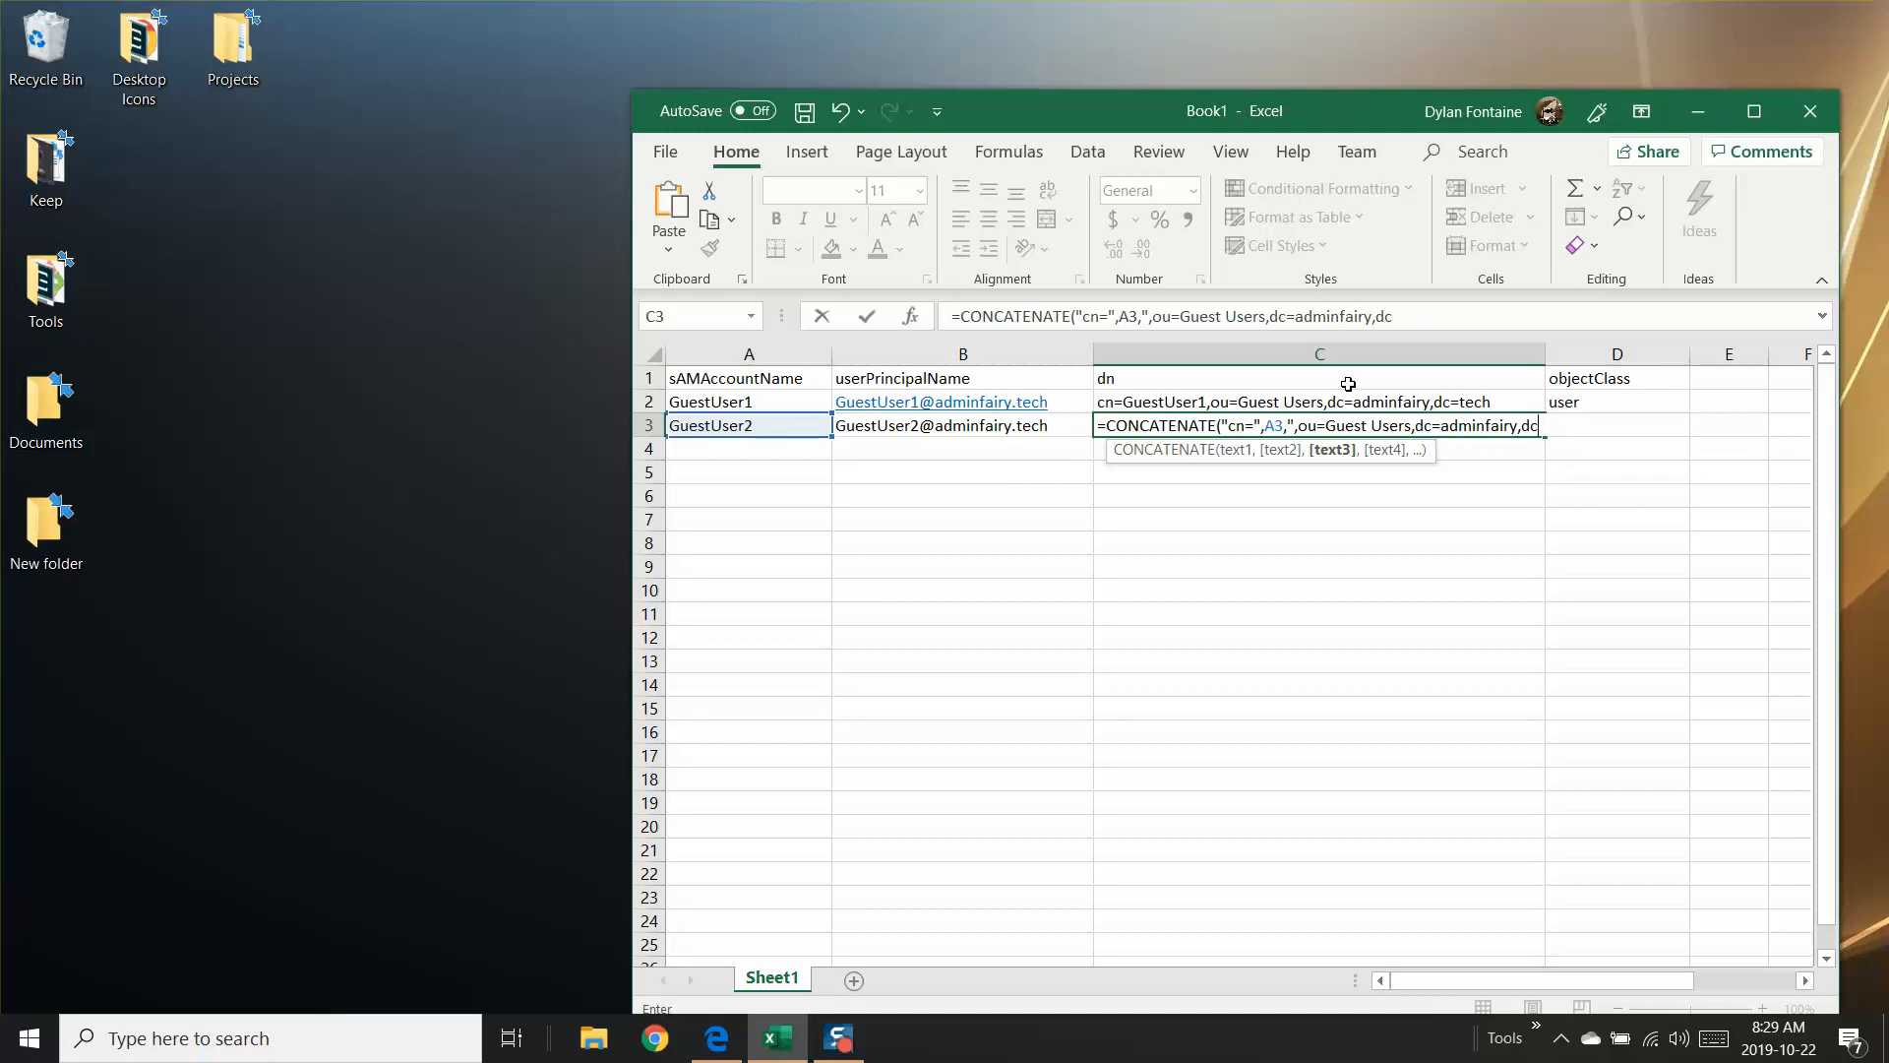
type("=tech\")")
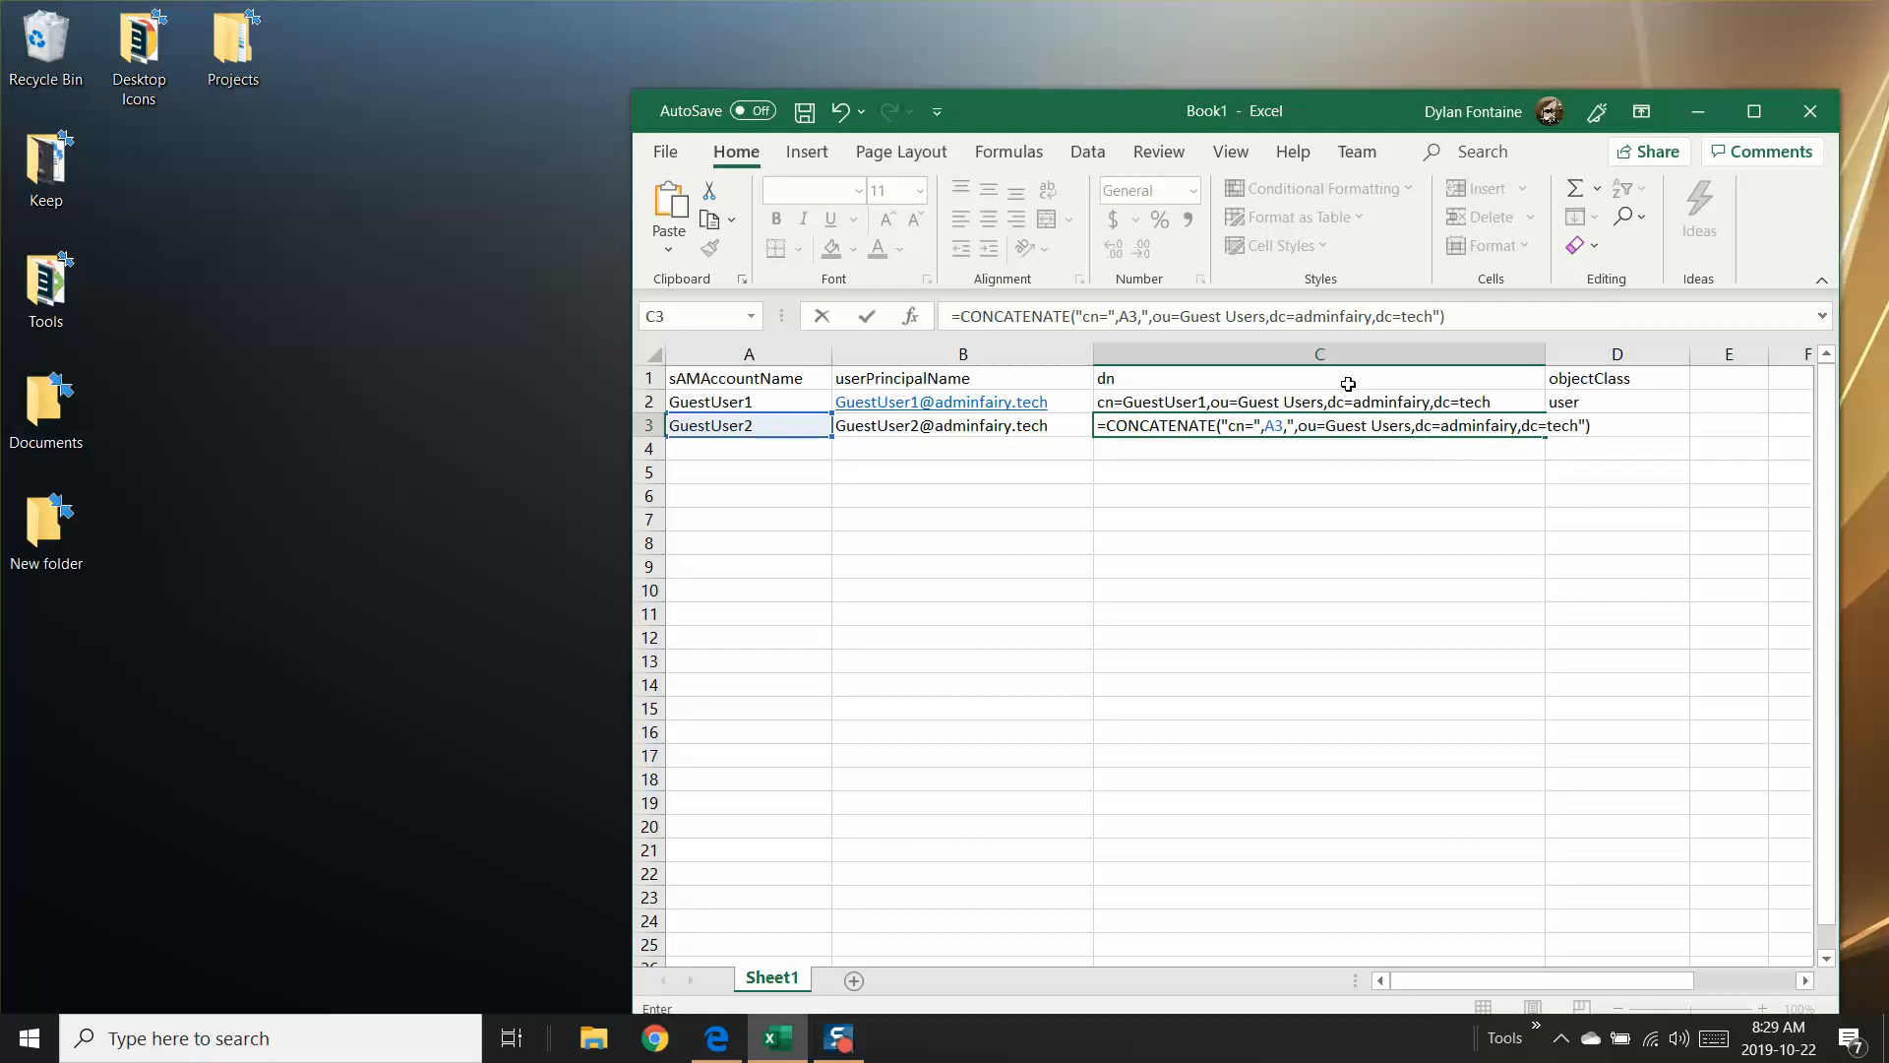
key("Return")
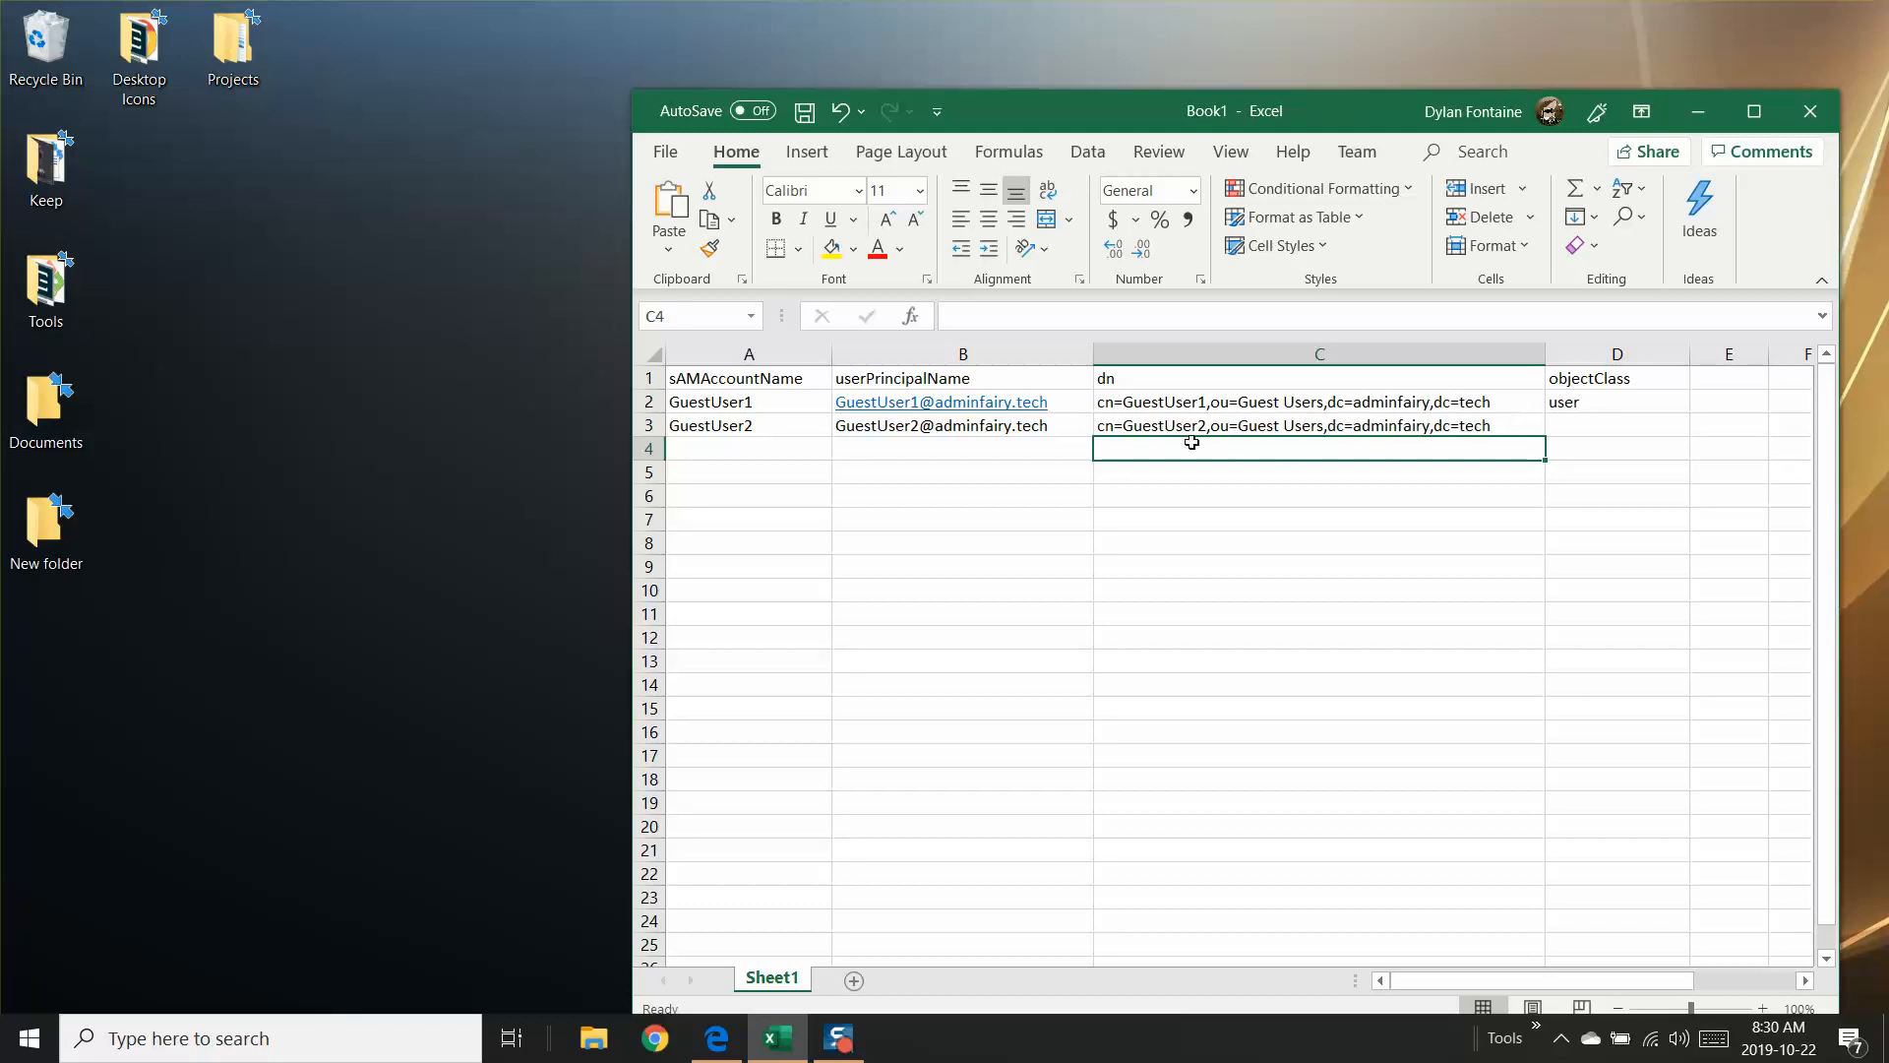
left_click(1162, 425)
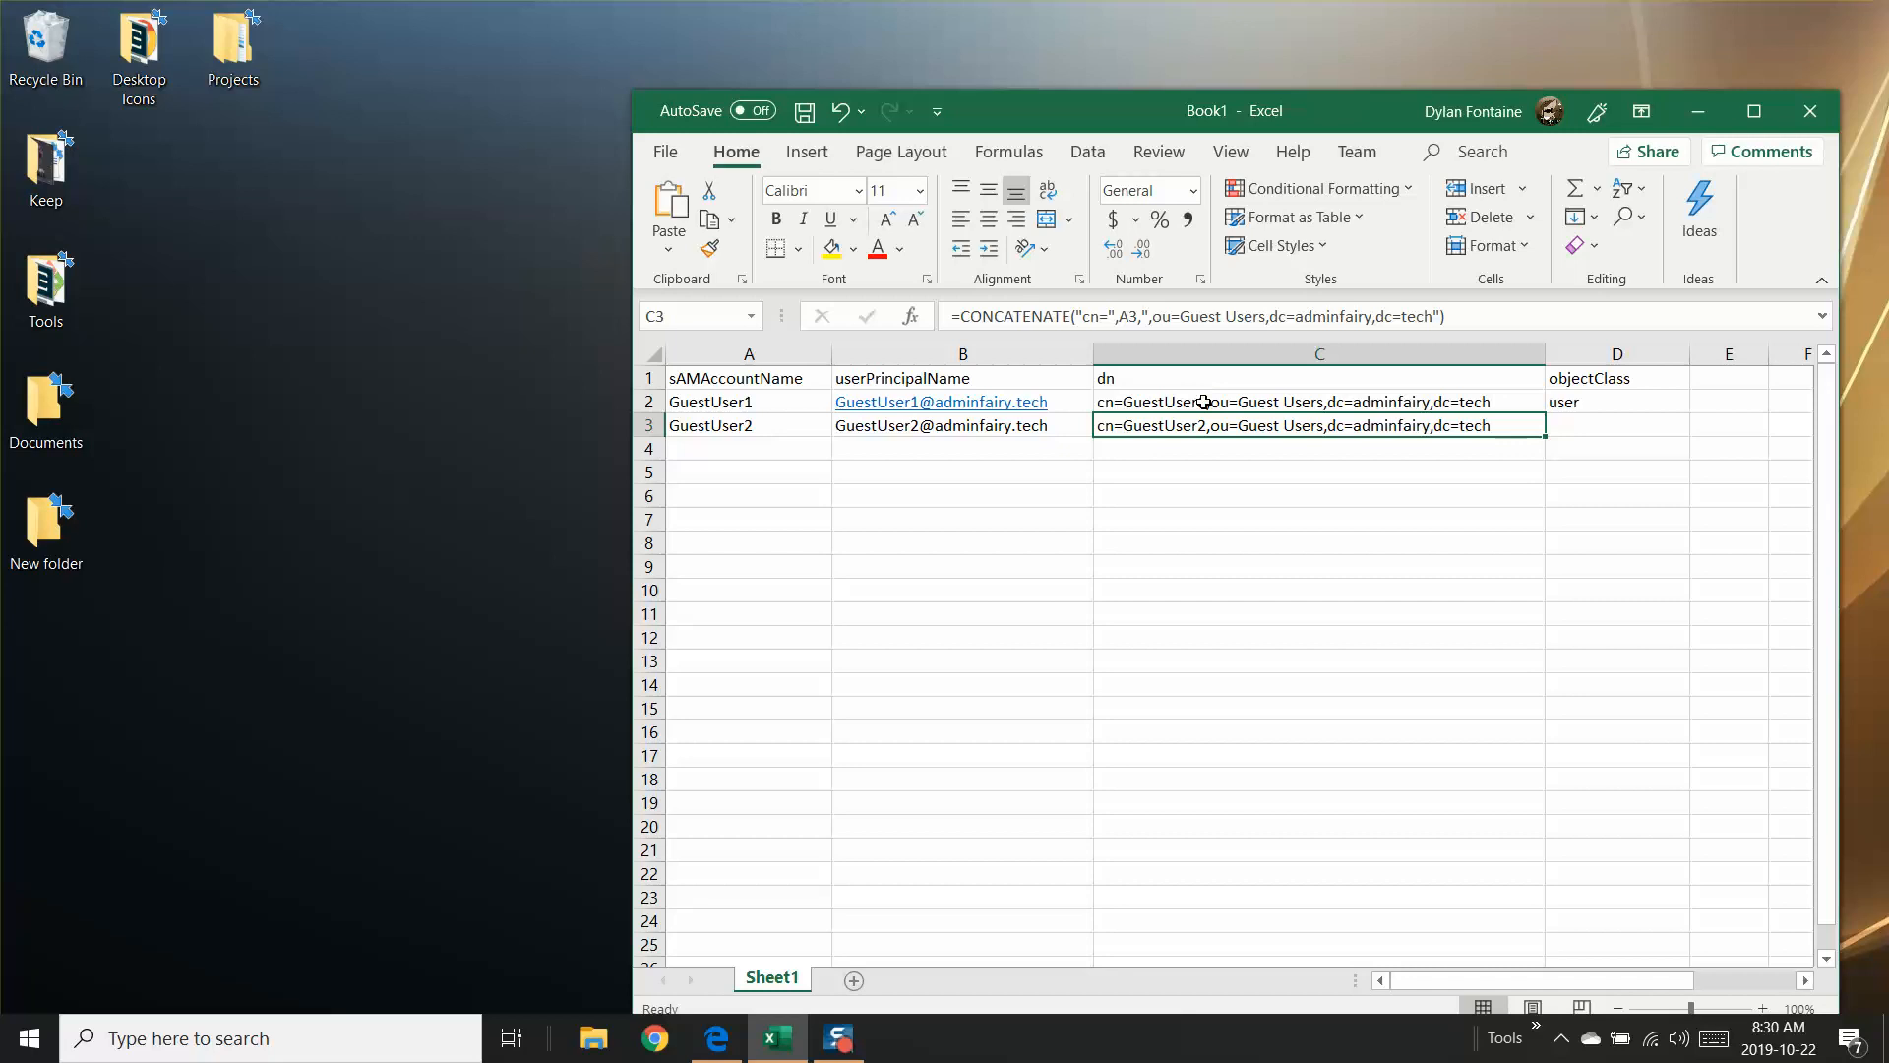
Step: Enter user as the objectClass value in D3
left_click(1588, 424)
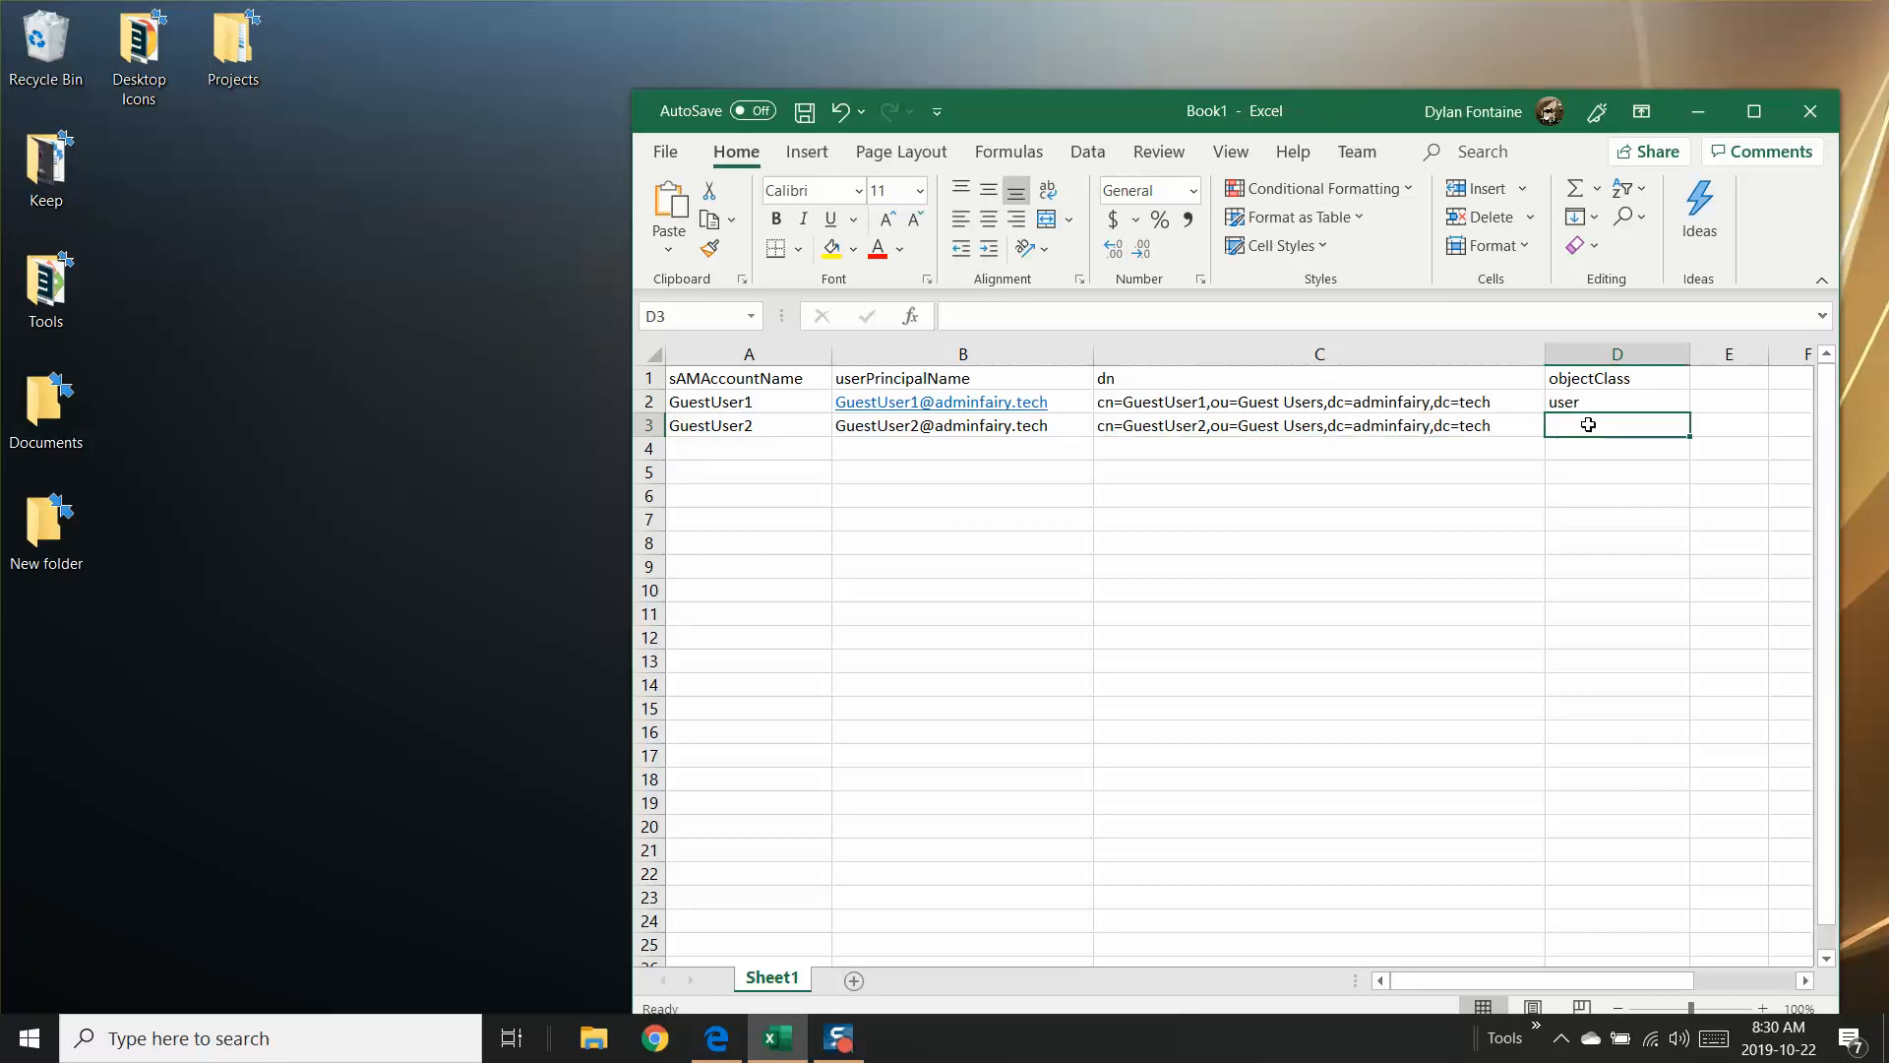
type("user")
key("Return")
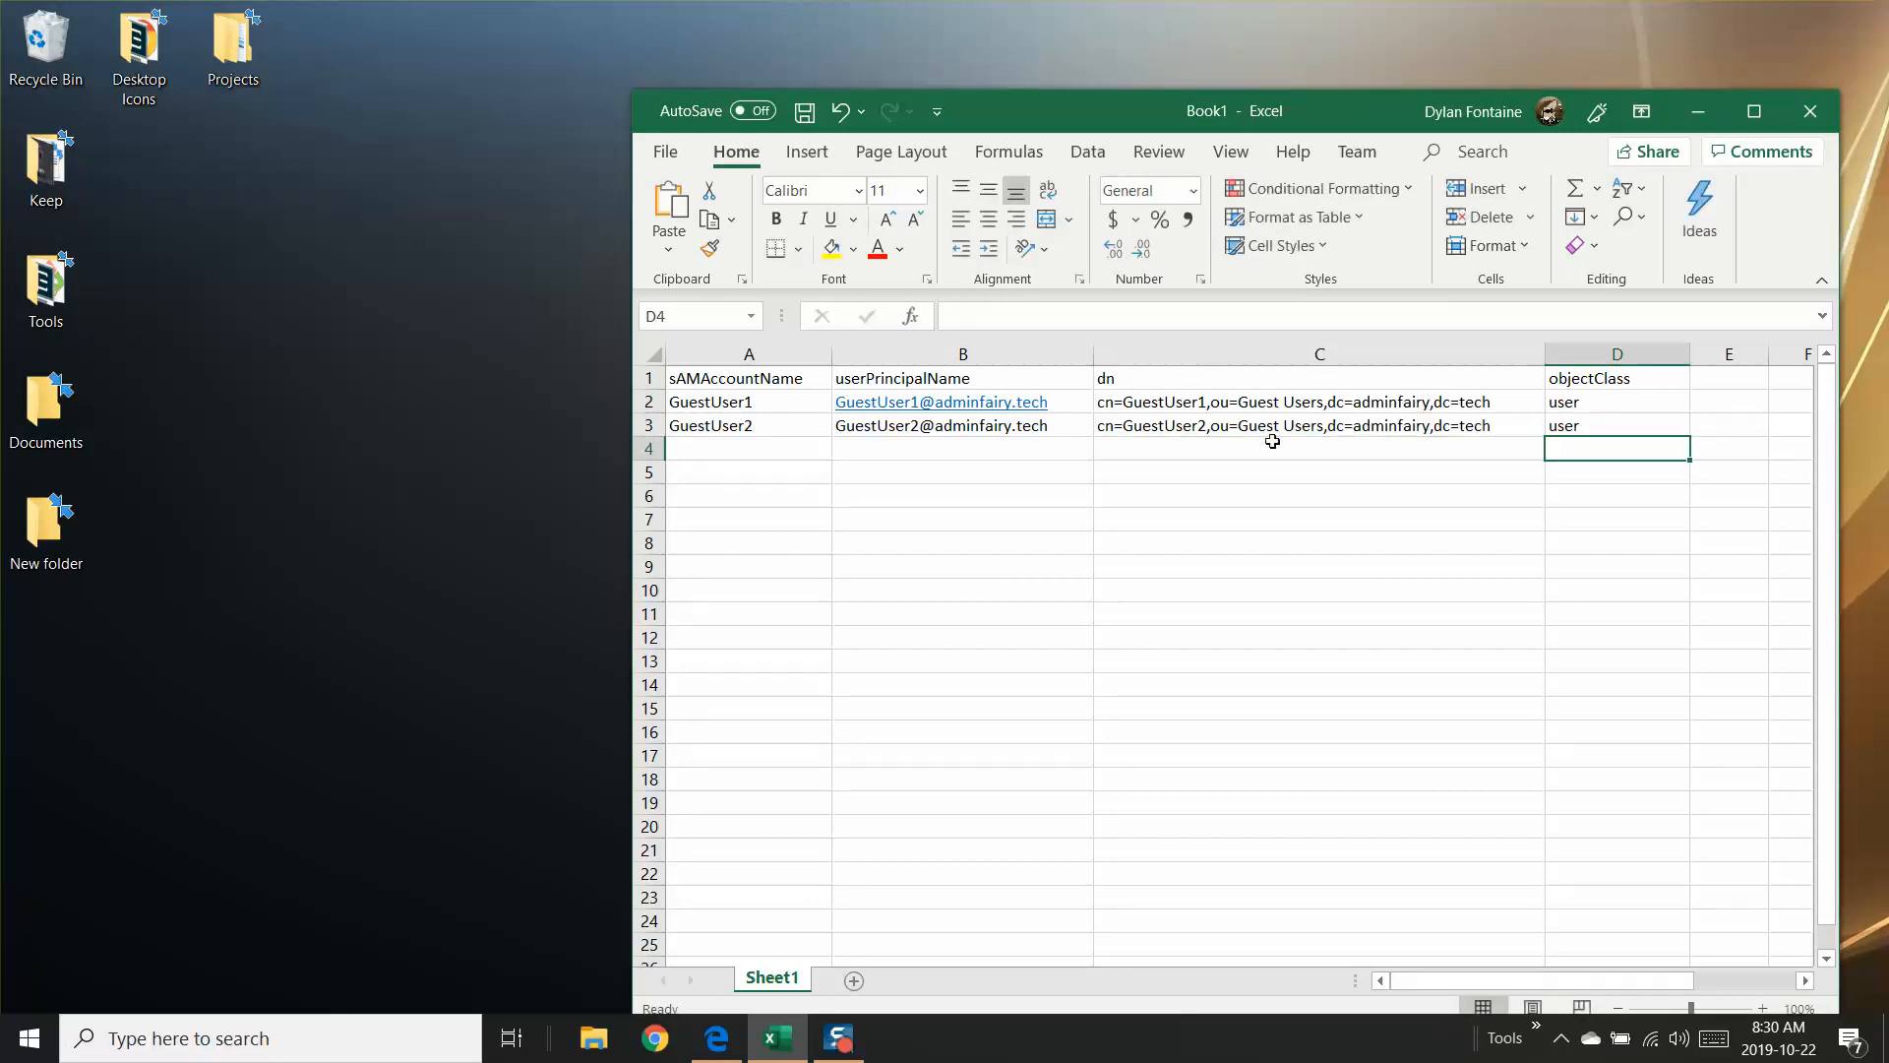
Step: Fill the row 3 entries A3:D3 down to row 21 and check the copied formulas in columns B and C
left_click(773, 428)
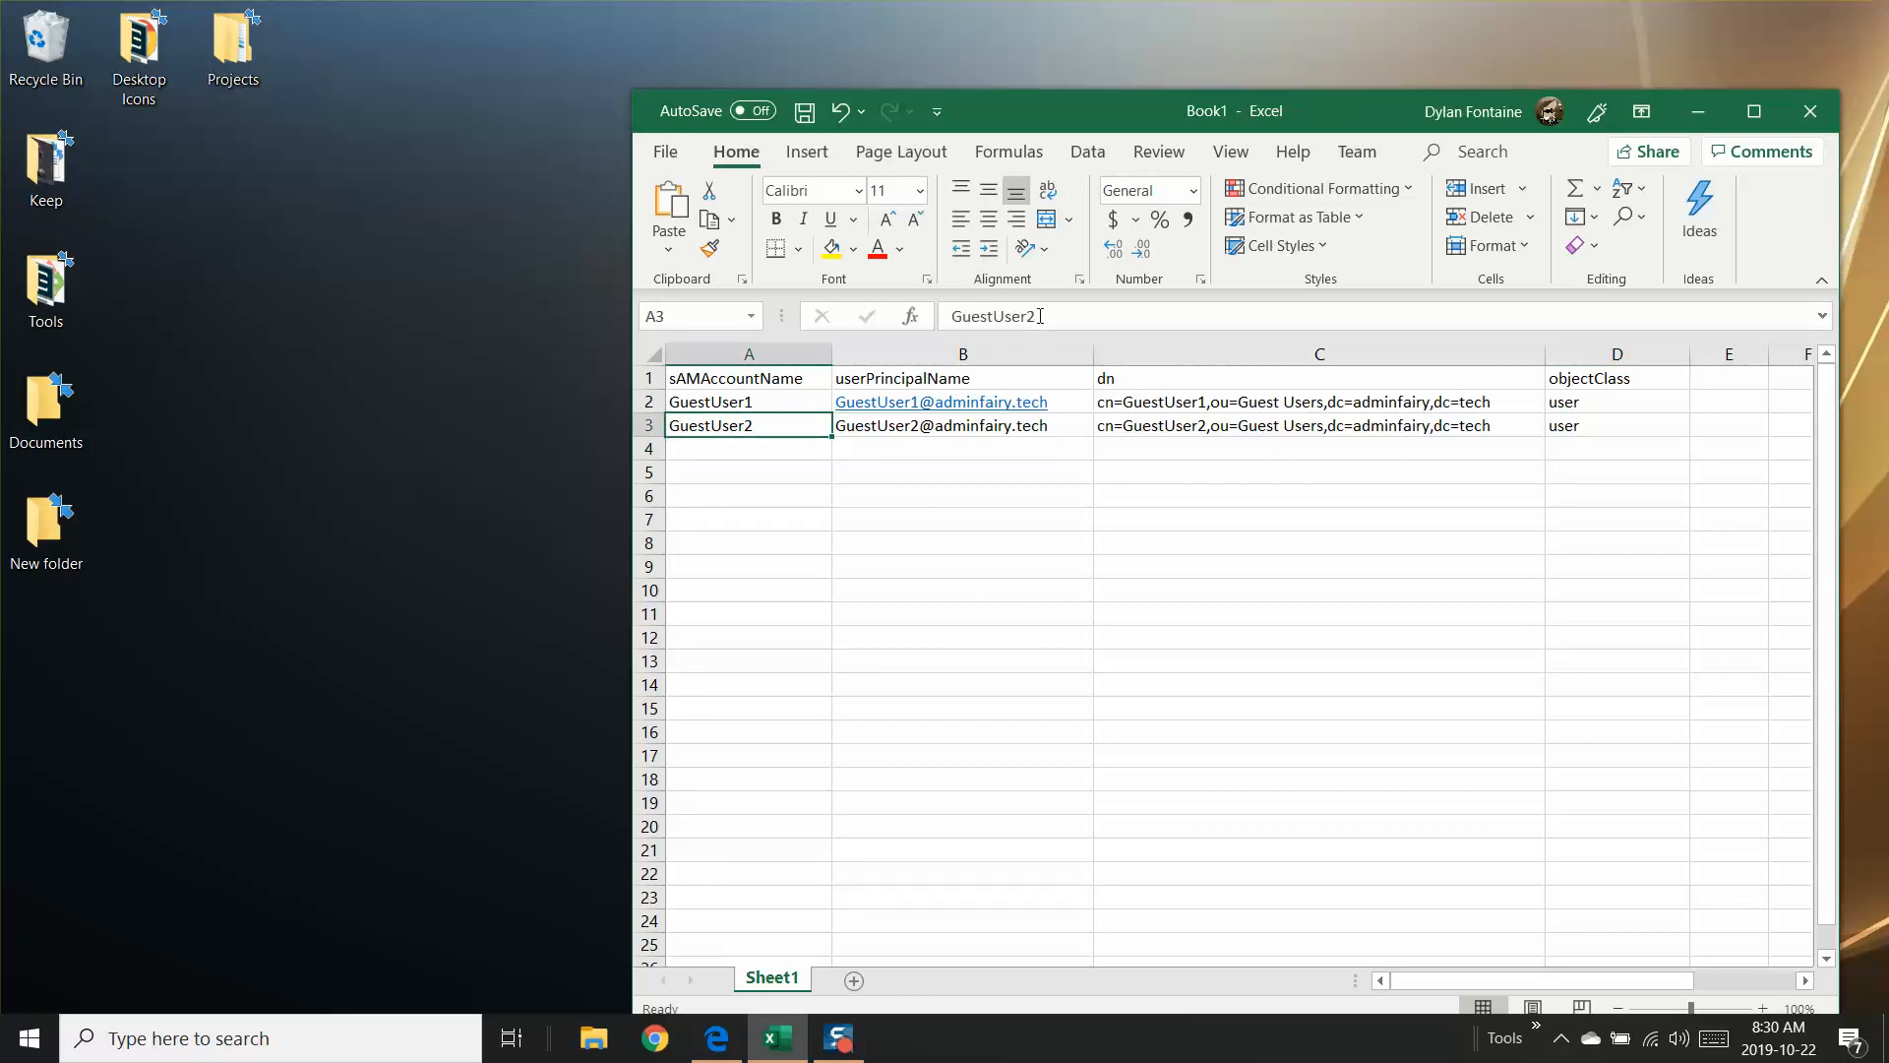
left_click(883, 423)
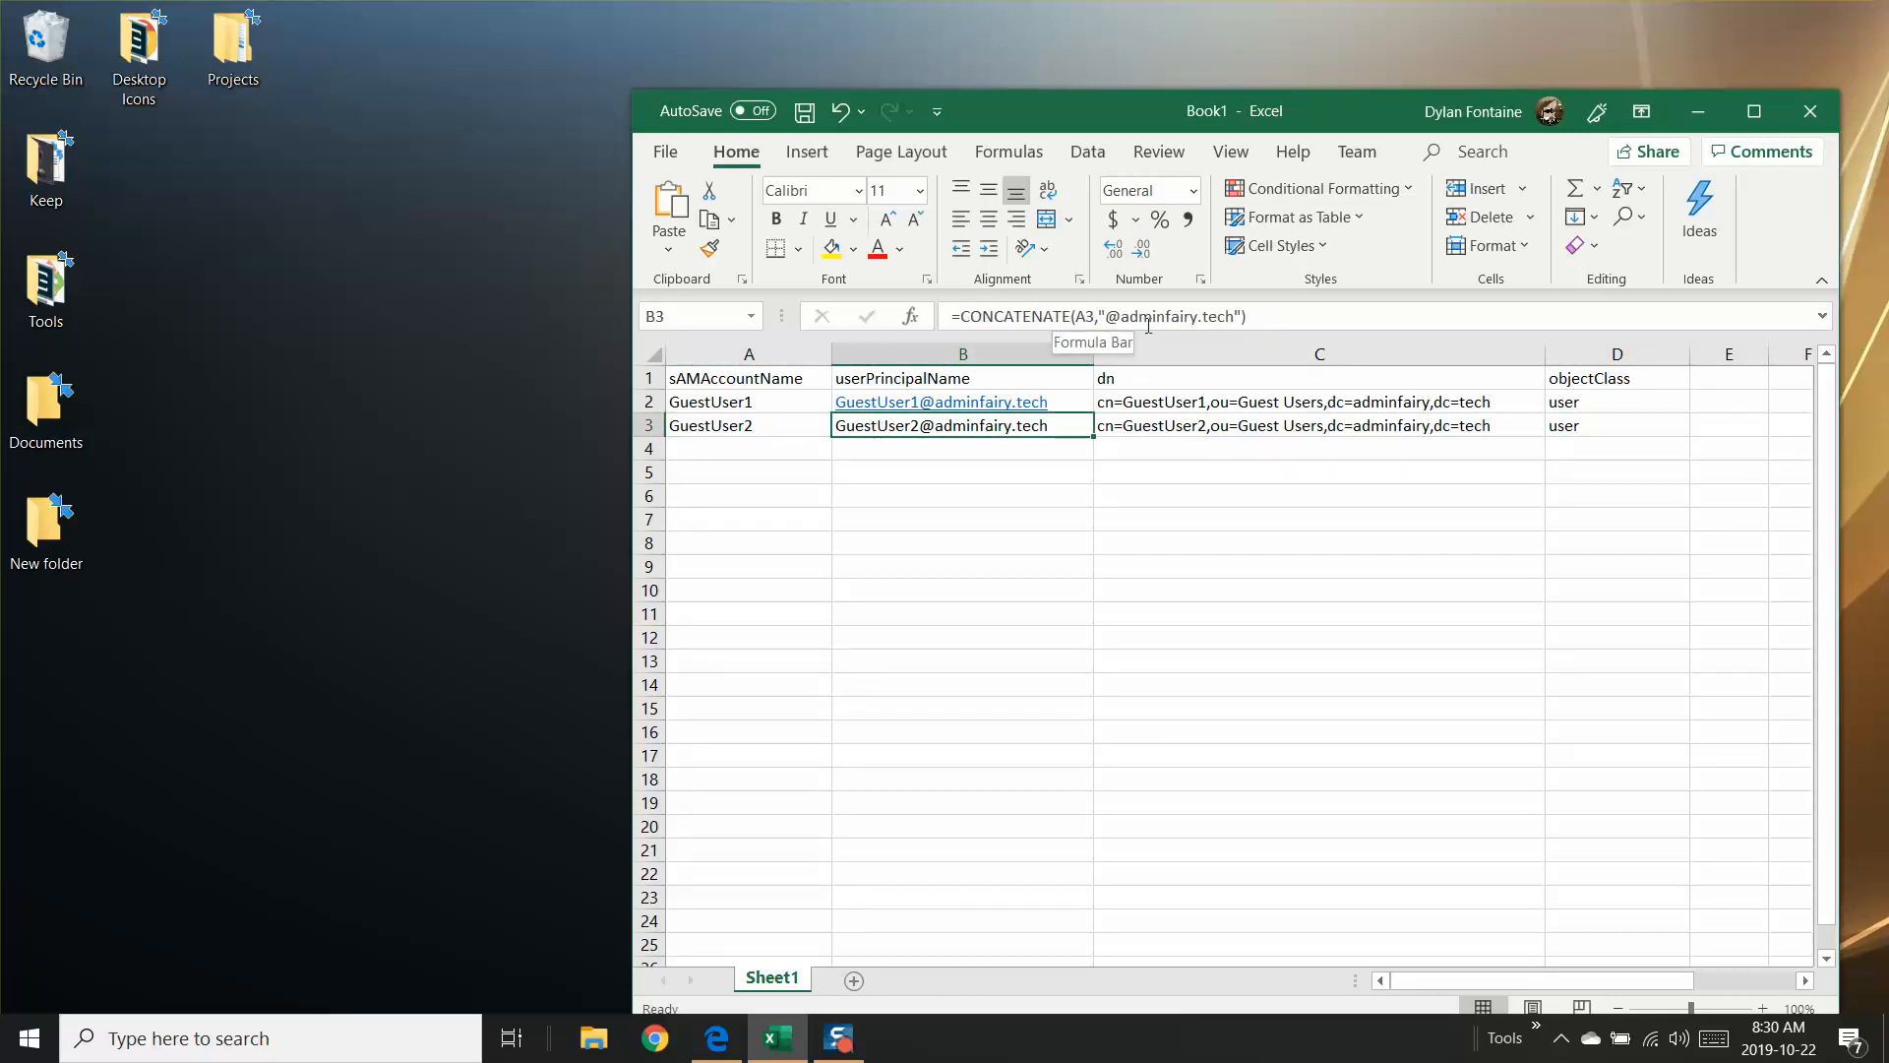
left_click(1145, 425)
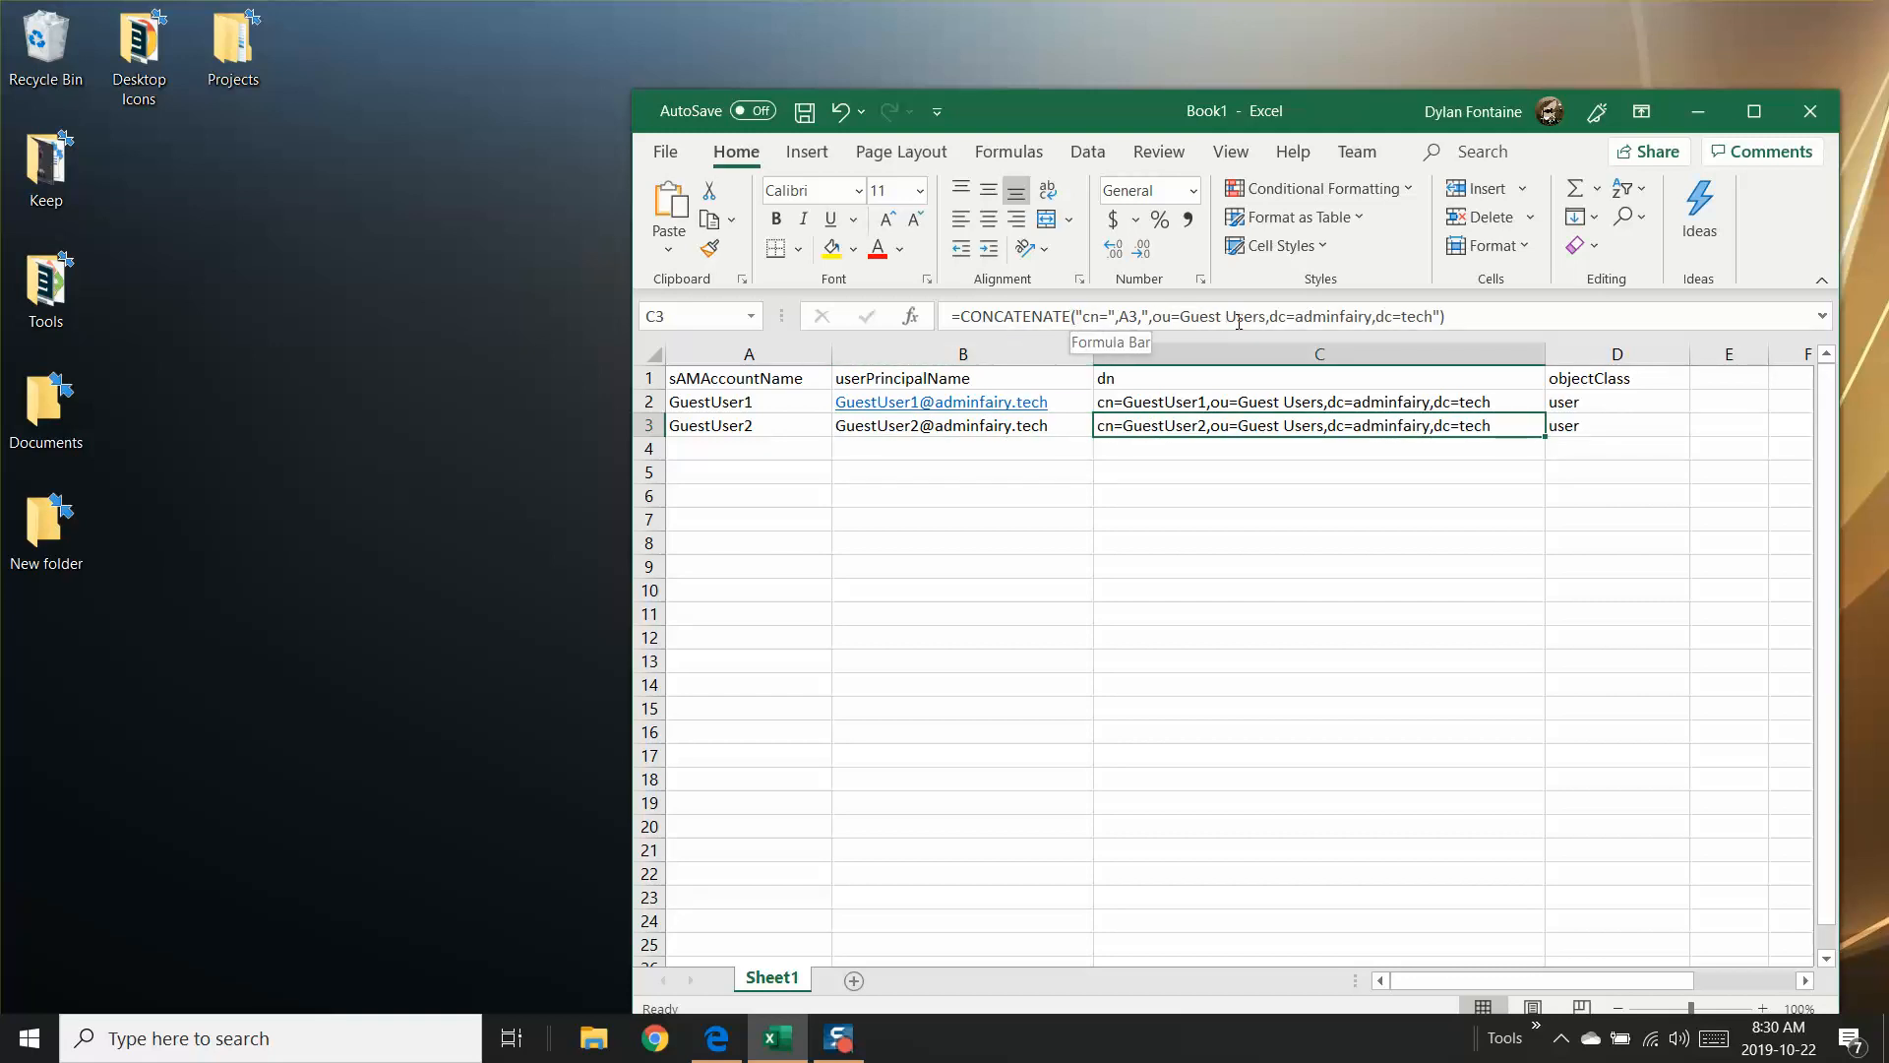
left_click(1586, 420)
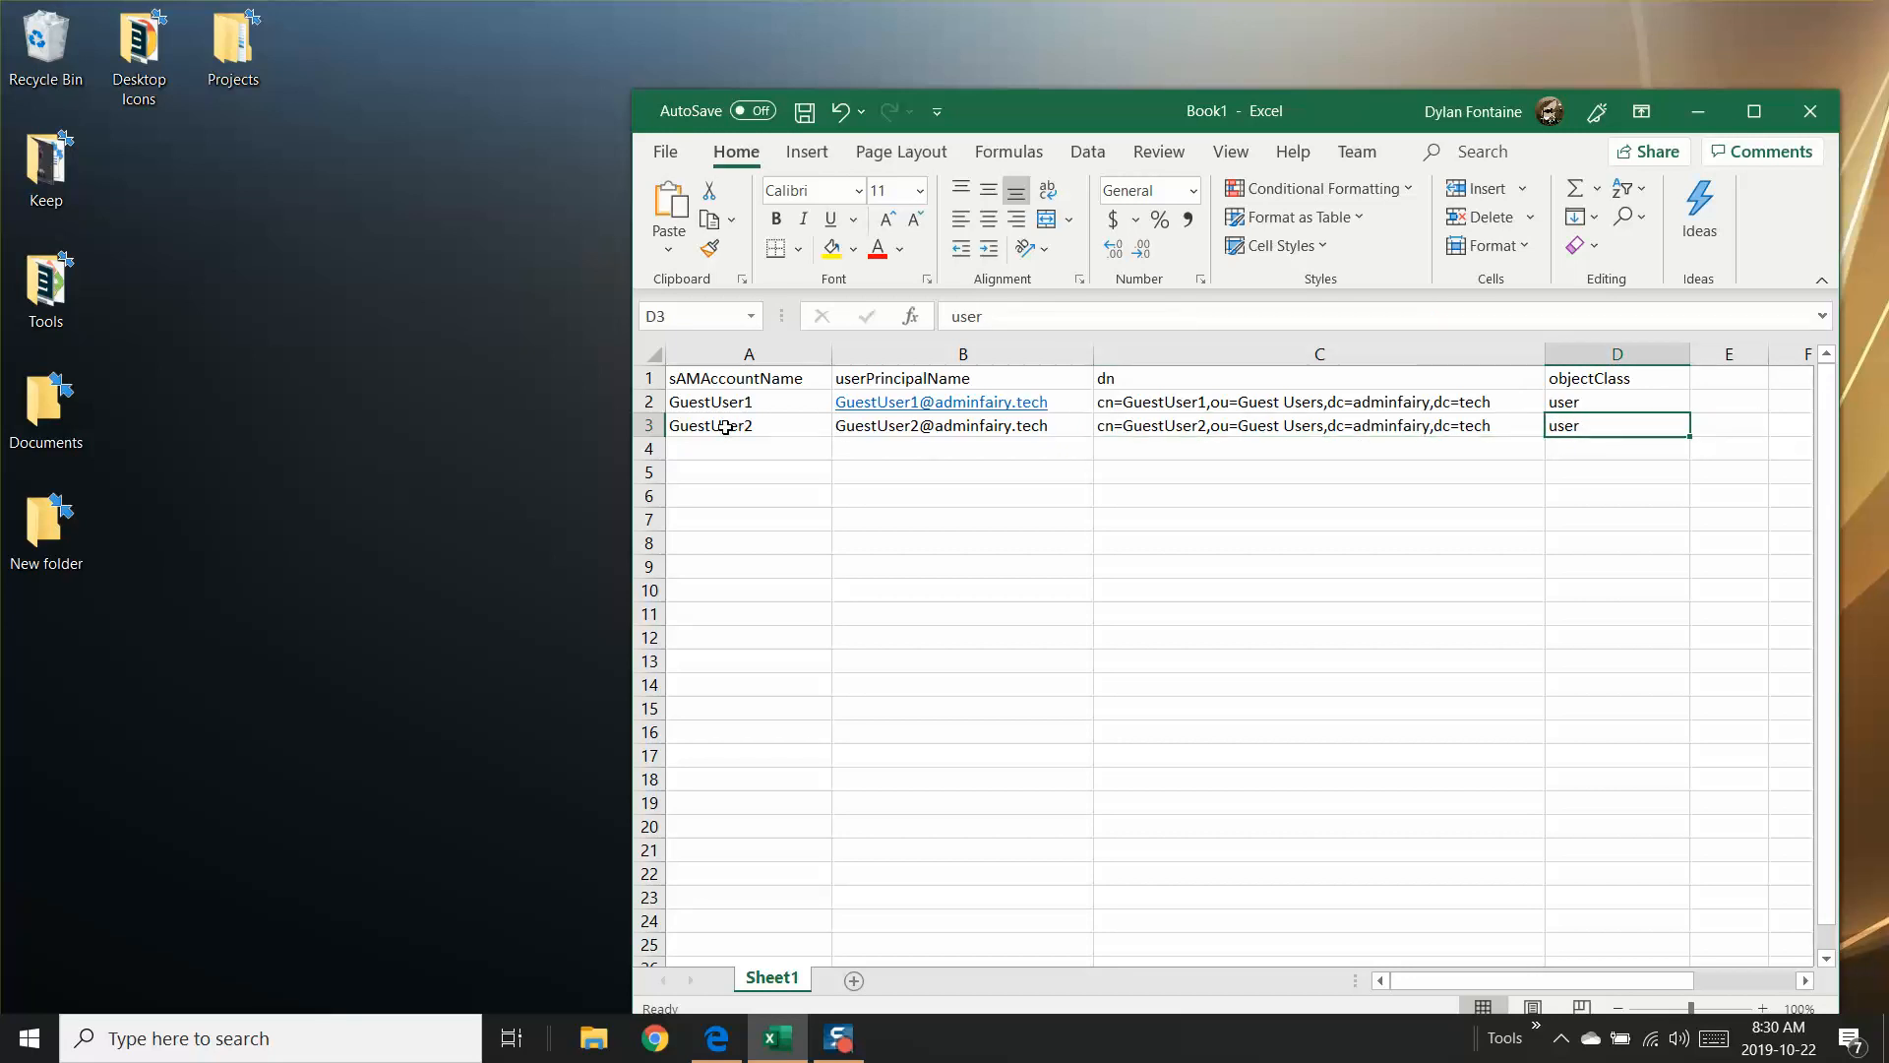
left_click_drag(726, 427, 1710, 864)
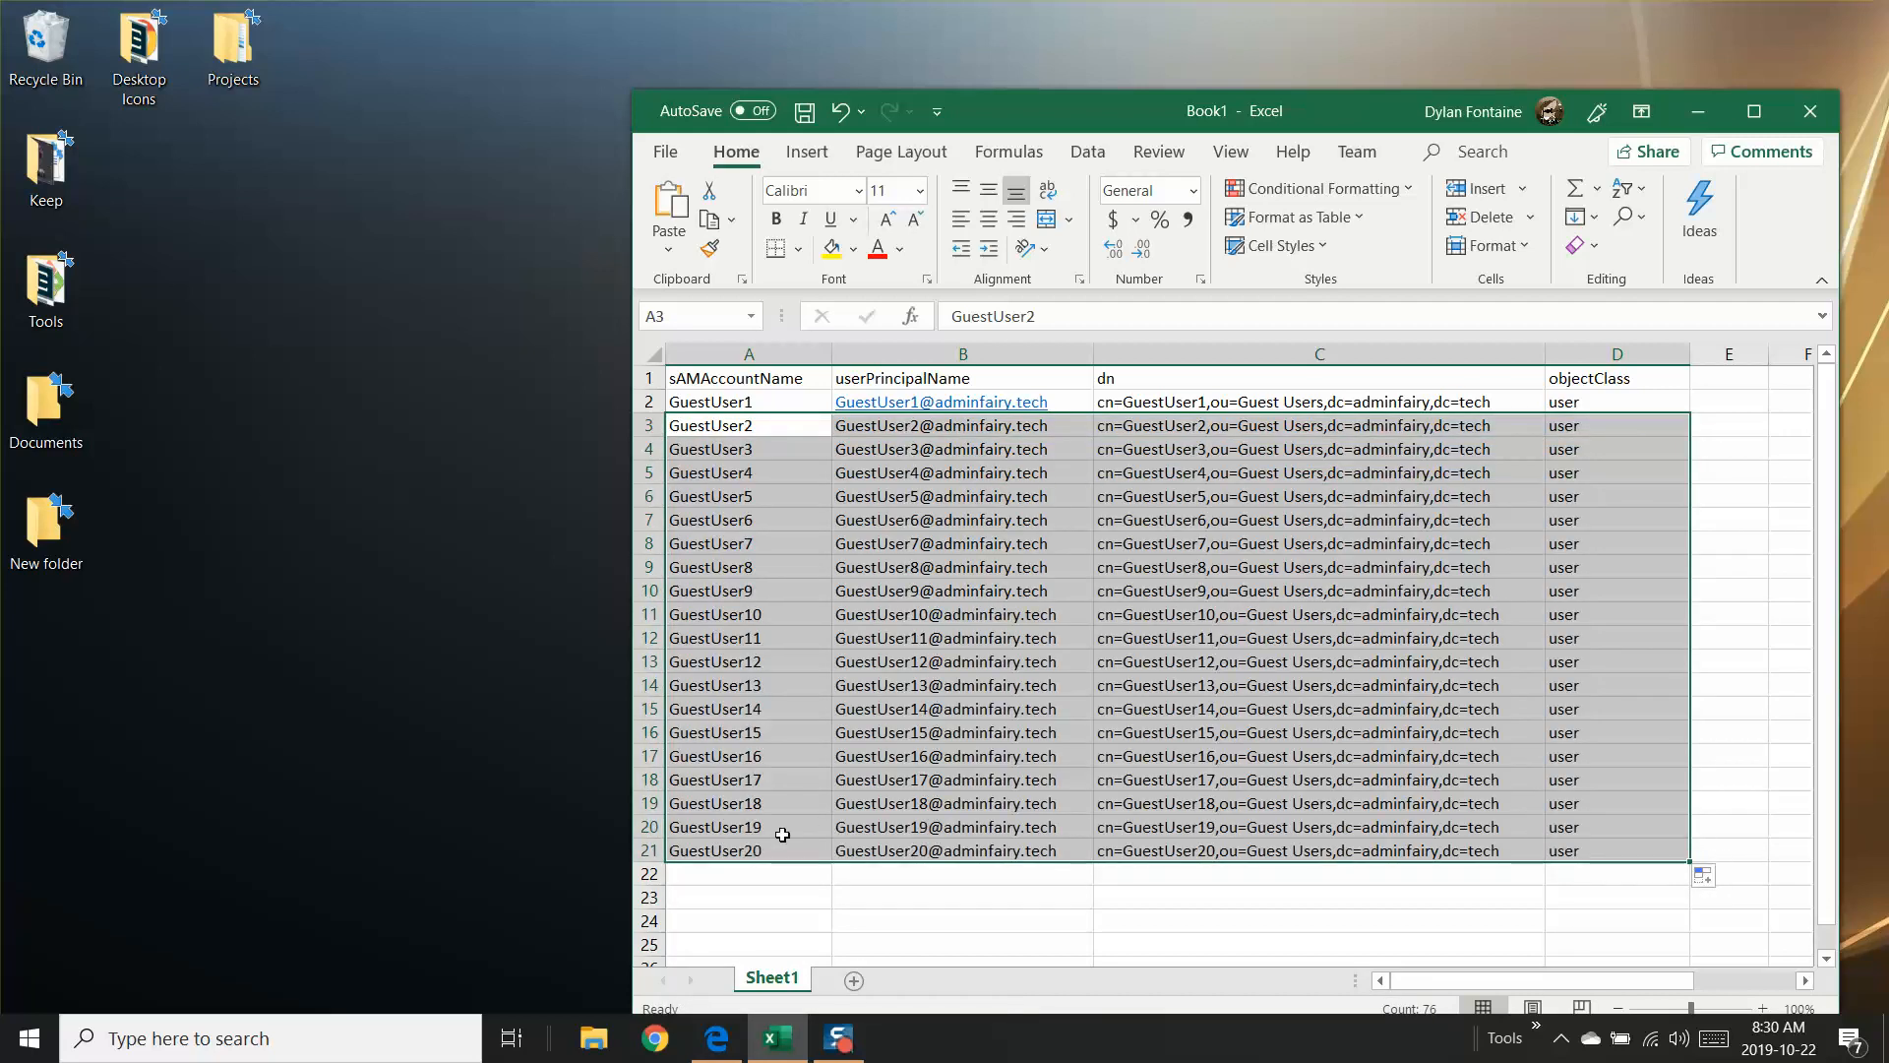
left_click(856, 874)
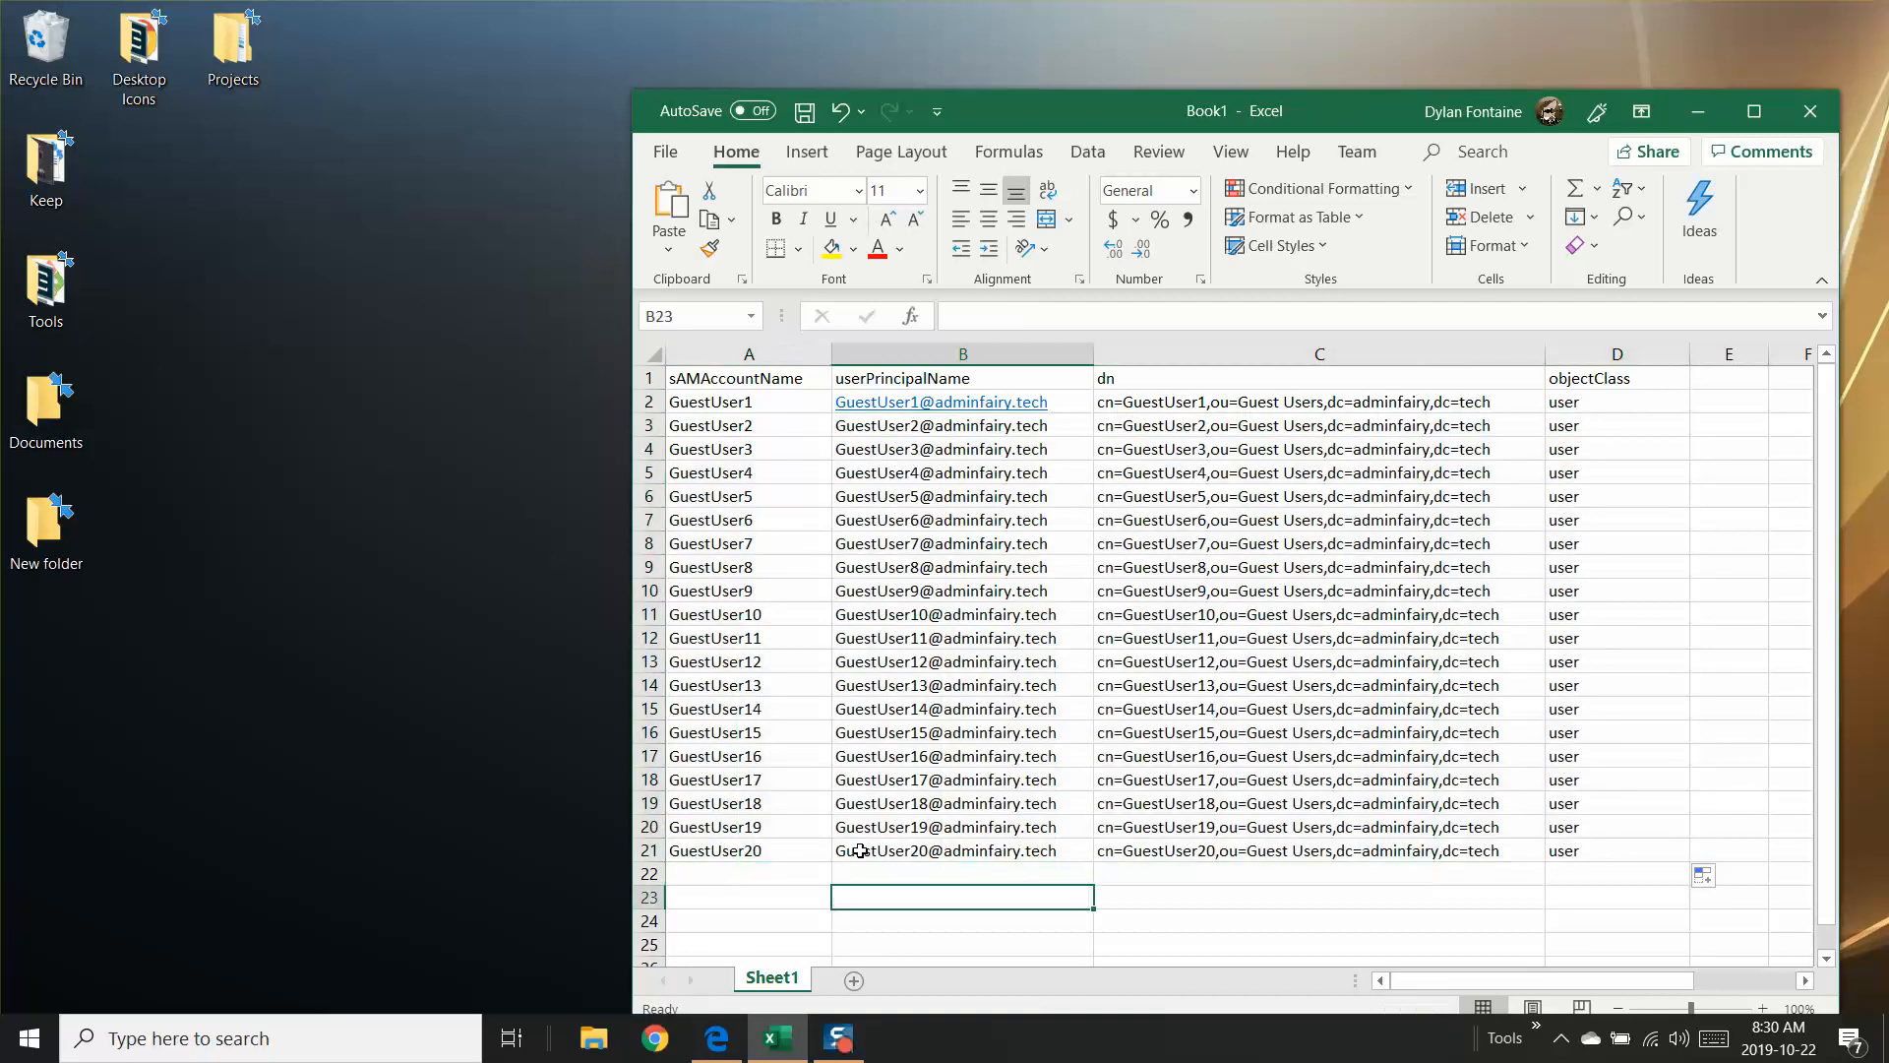
left_click(881, 852)
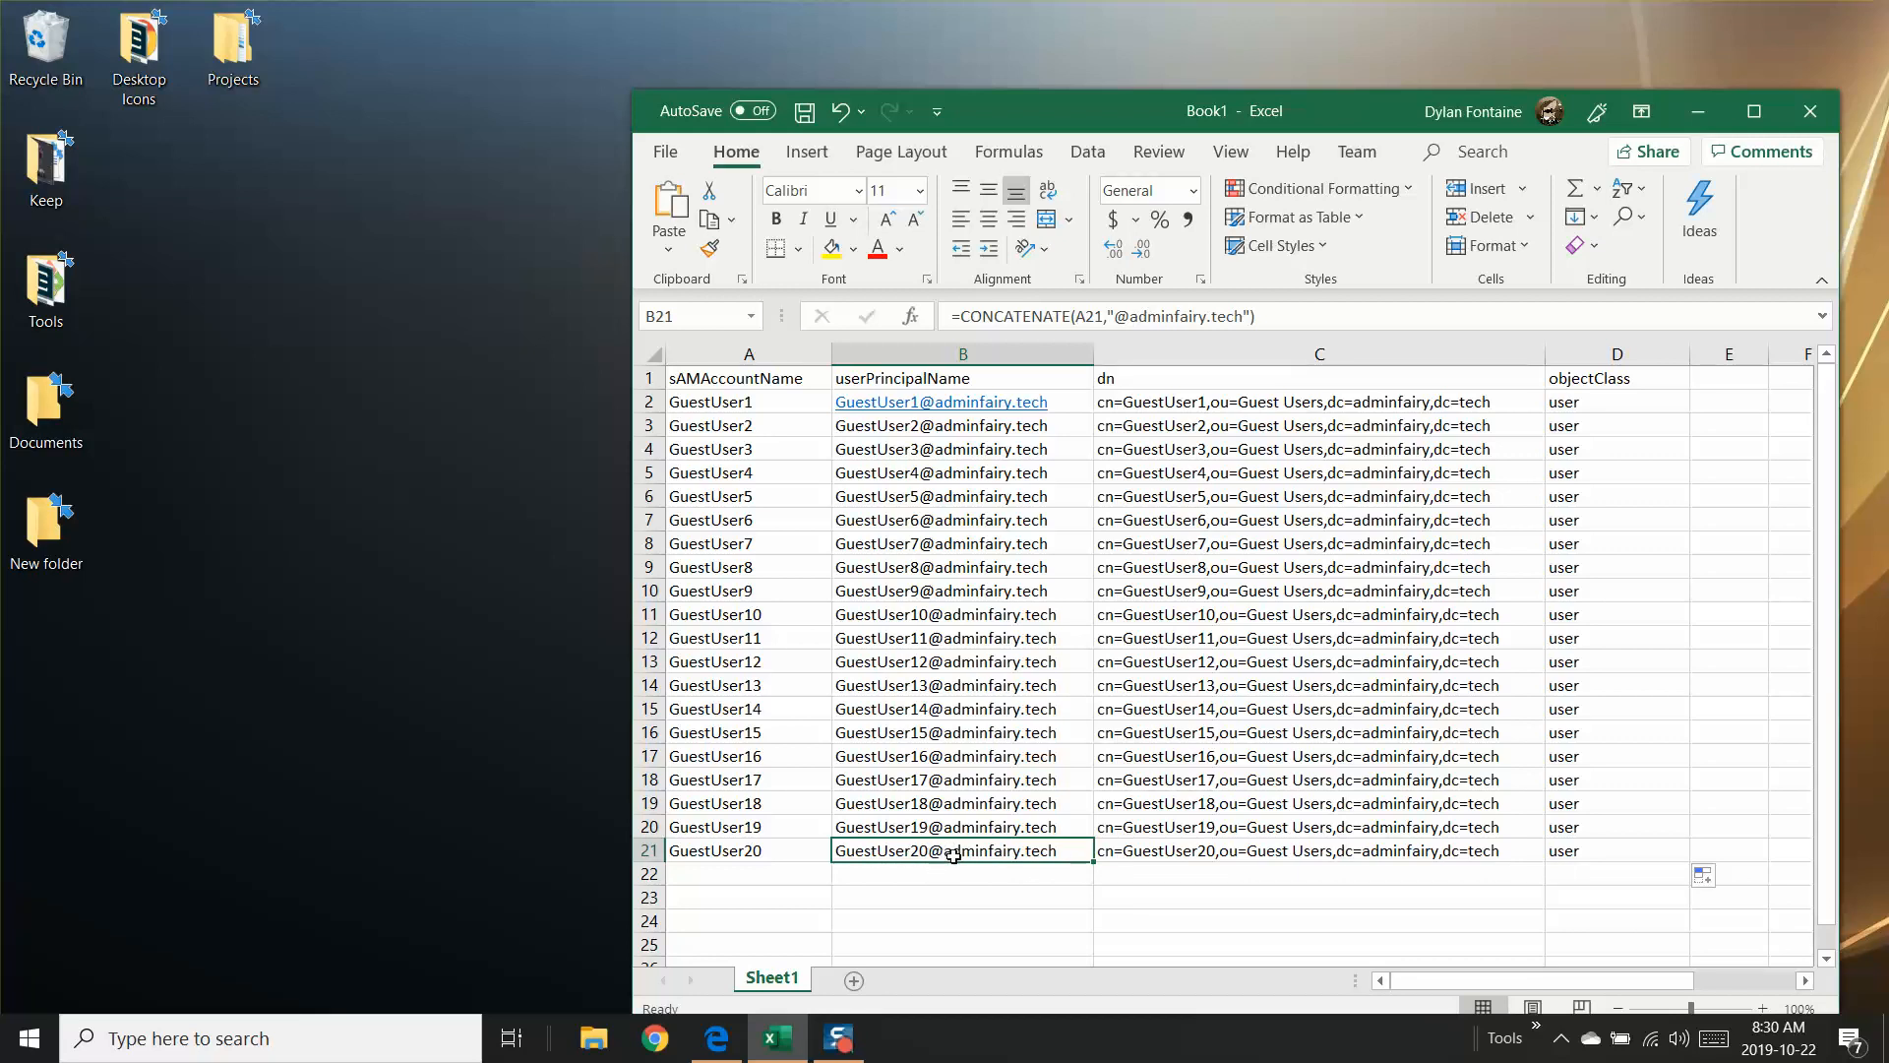
left_click(1134, 850)
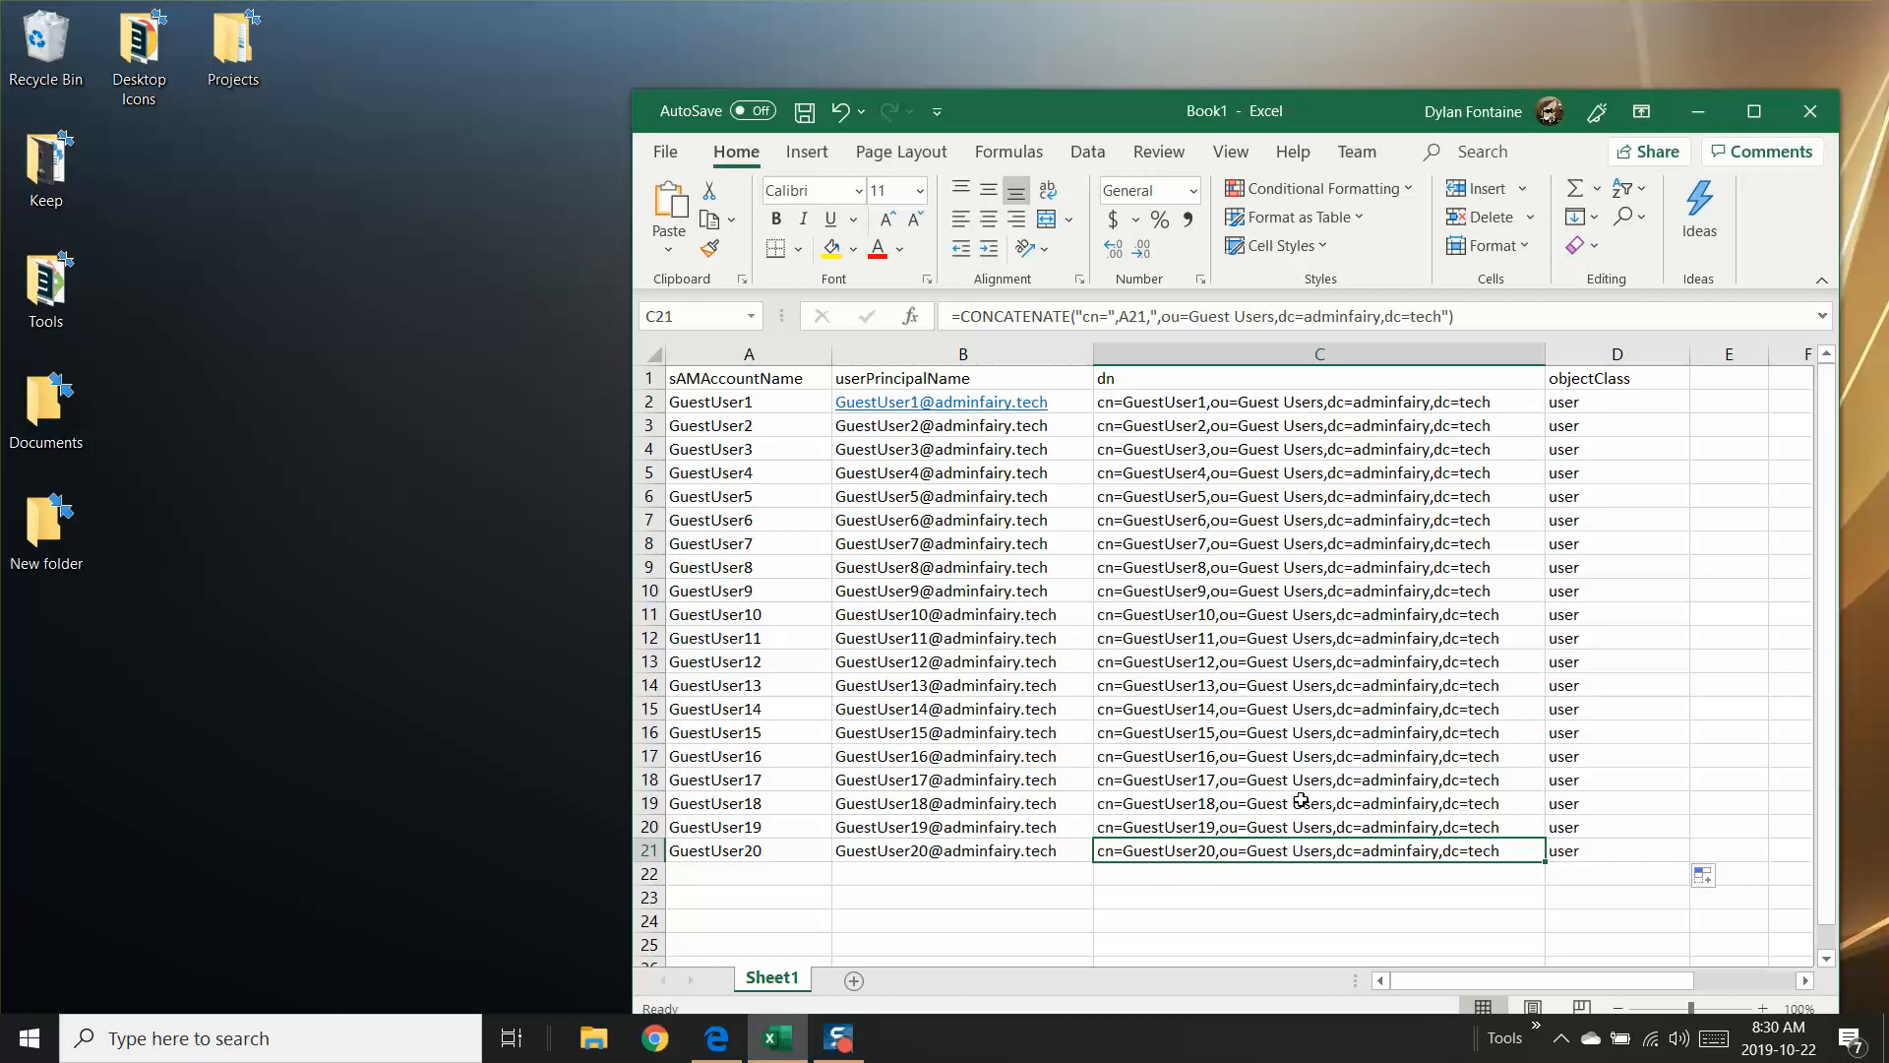
left_click(923, 450)
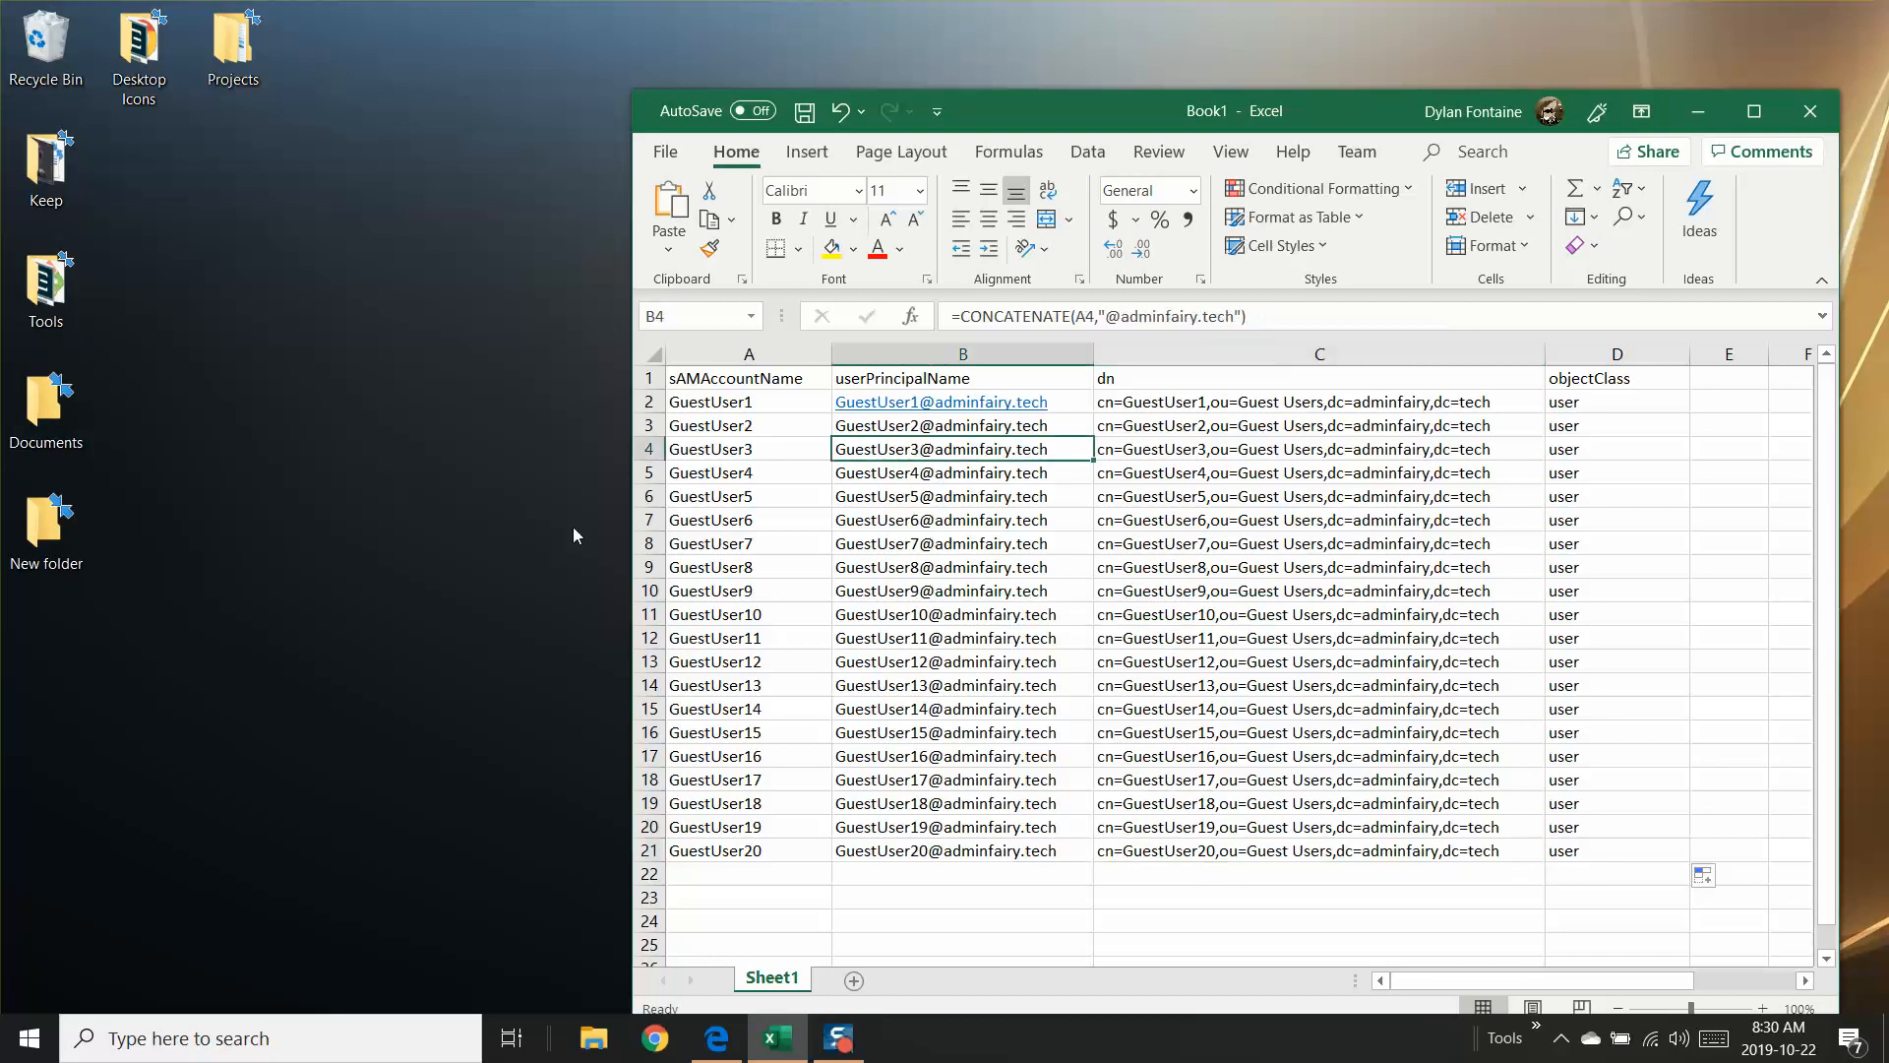
Step: Save the workbook to the Desktop as an Excel Workbook named GuestUserCSV.xlsx
left_click(667, 149)
left_click(735, 482)
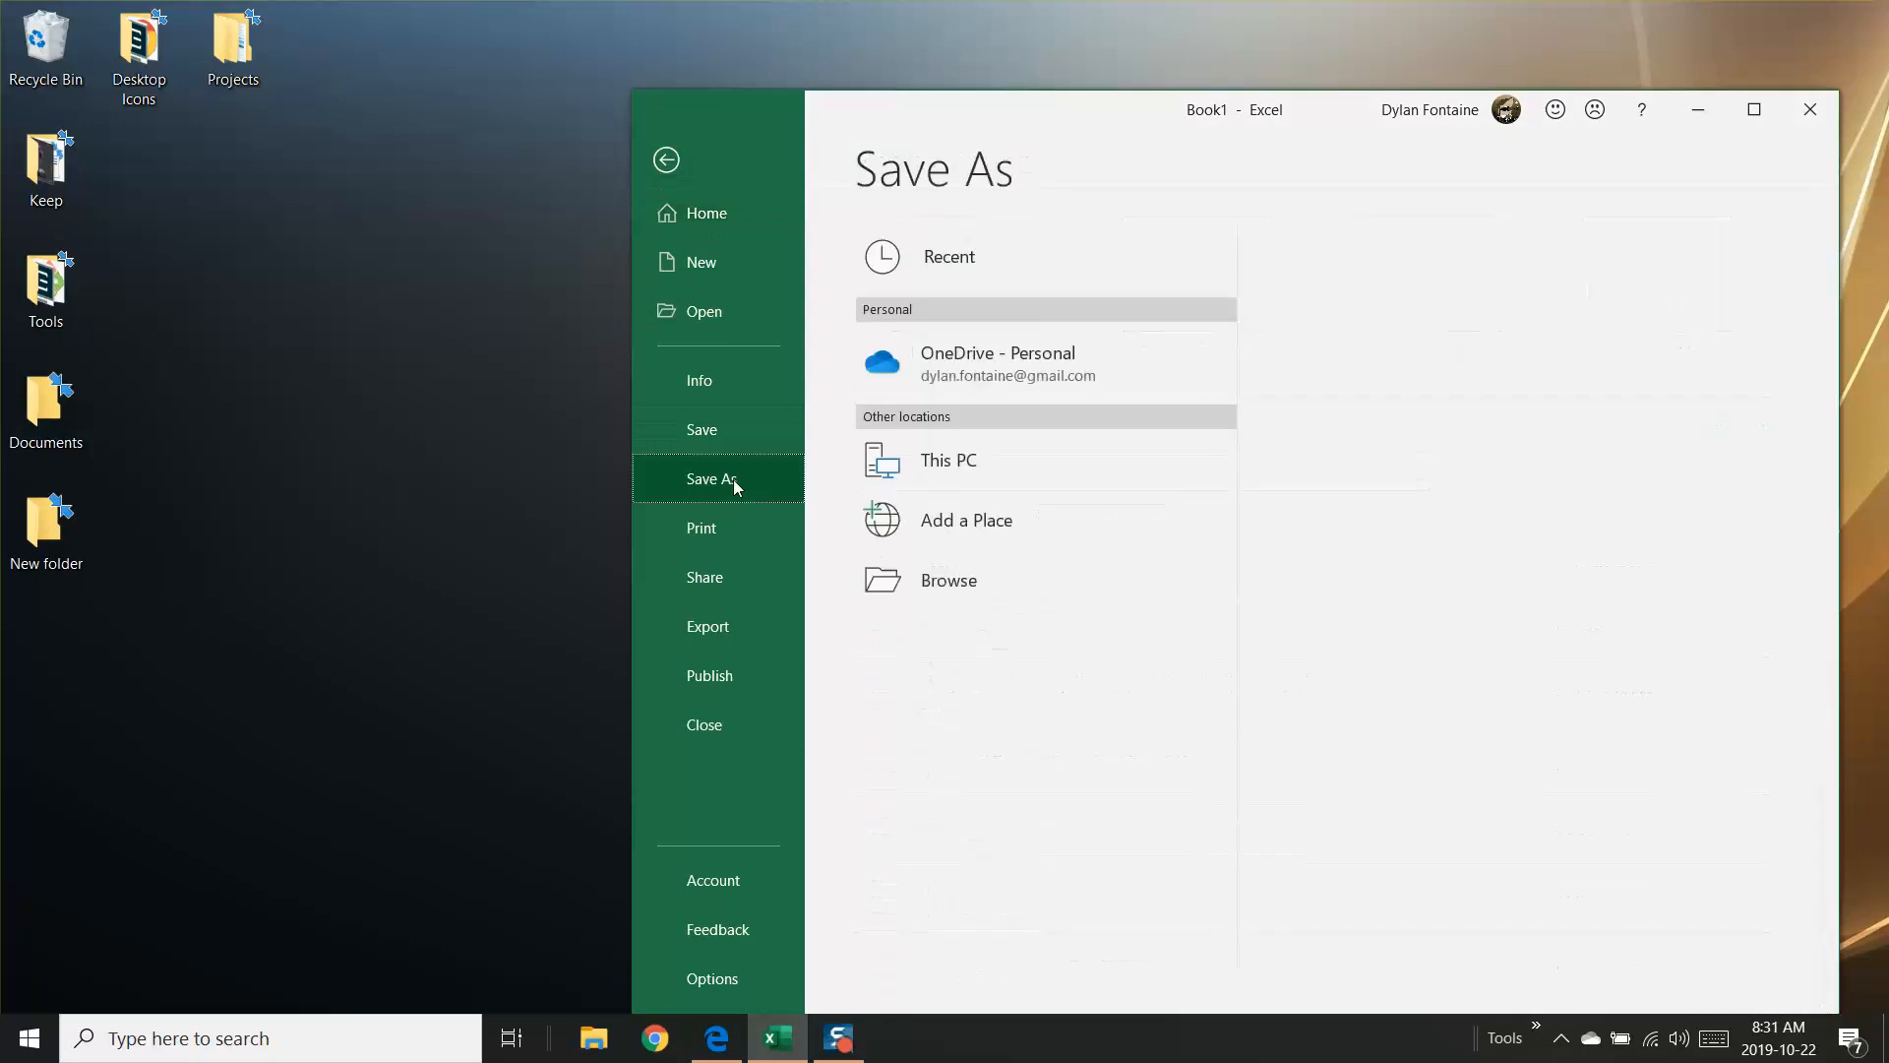
left_click(975, 466)
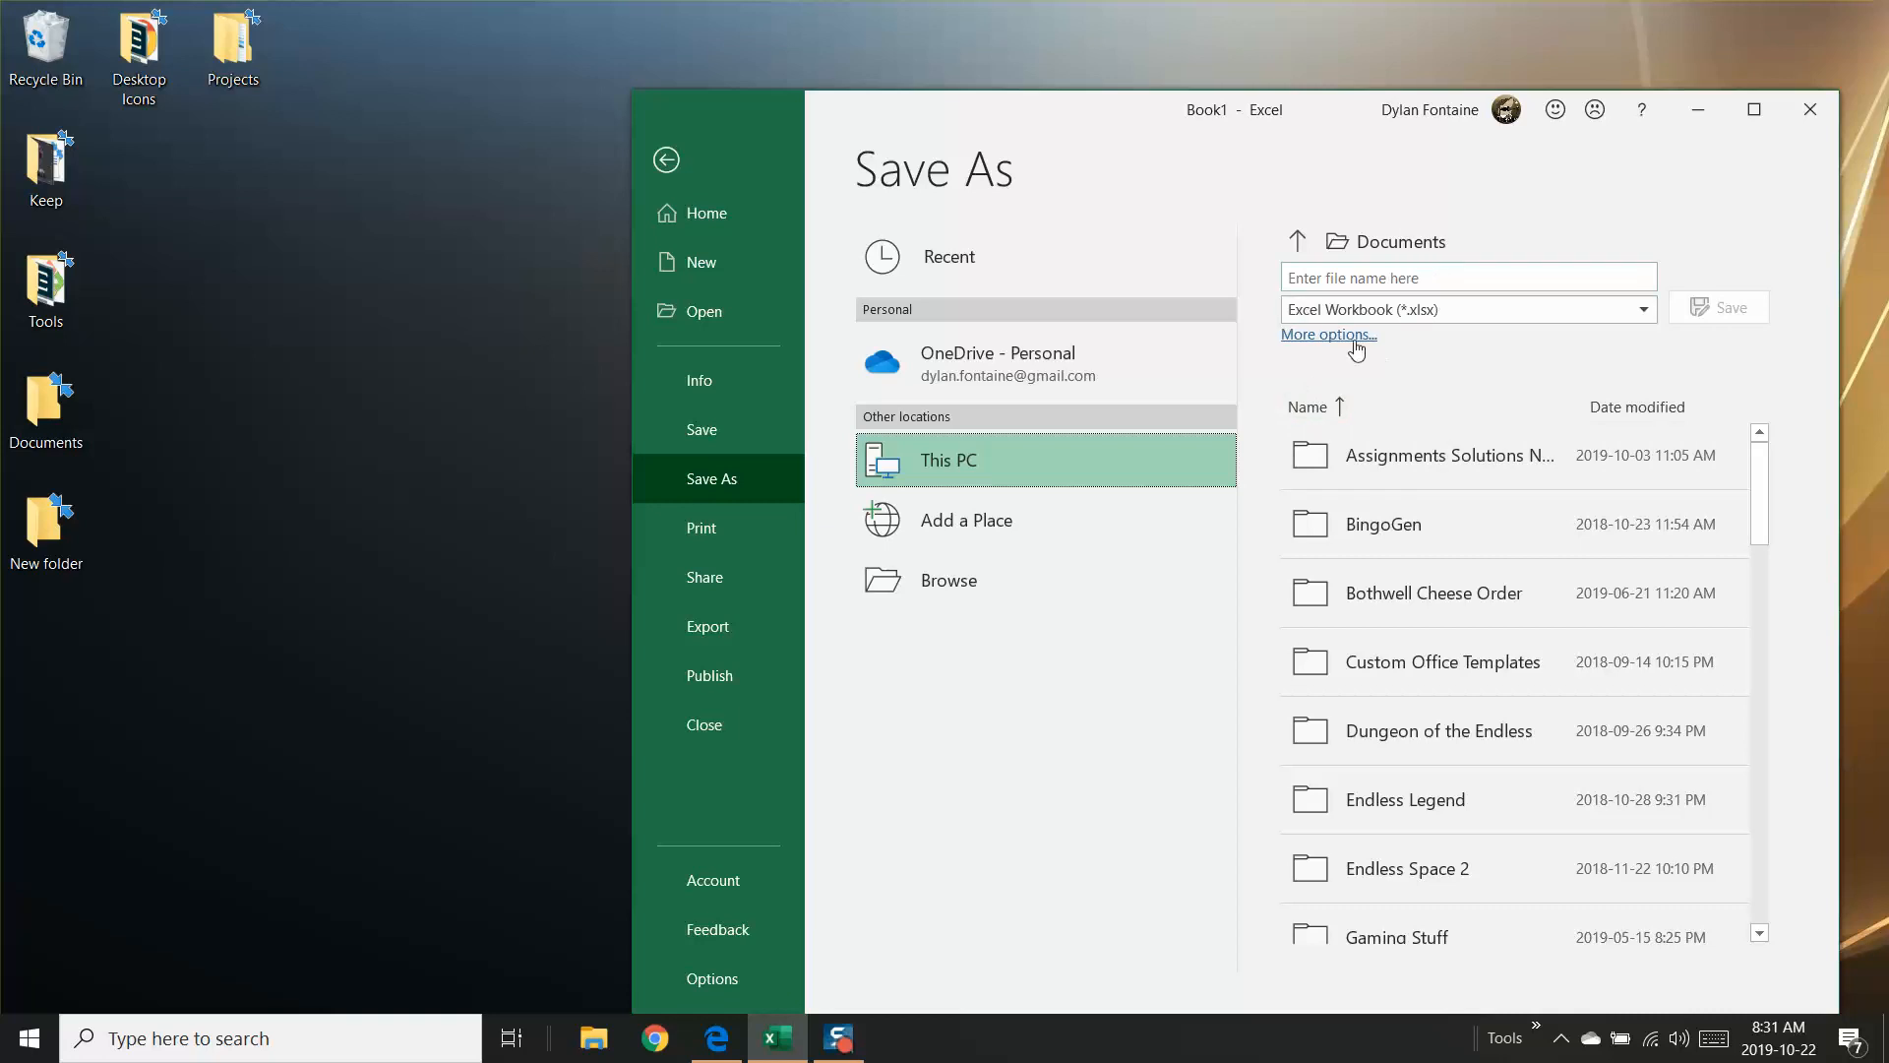
left_click(1301, 246)
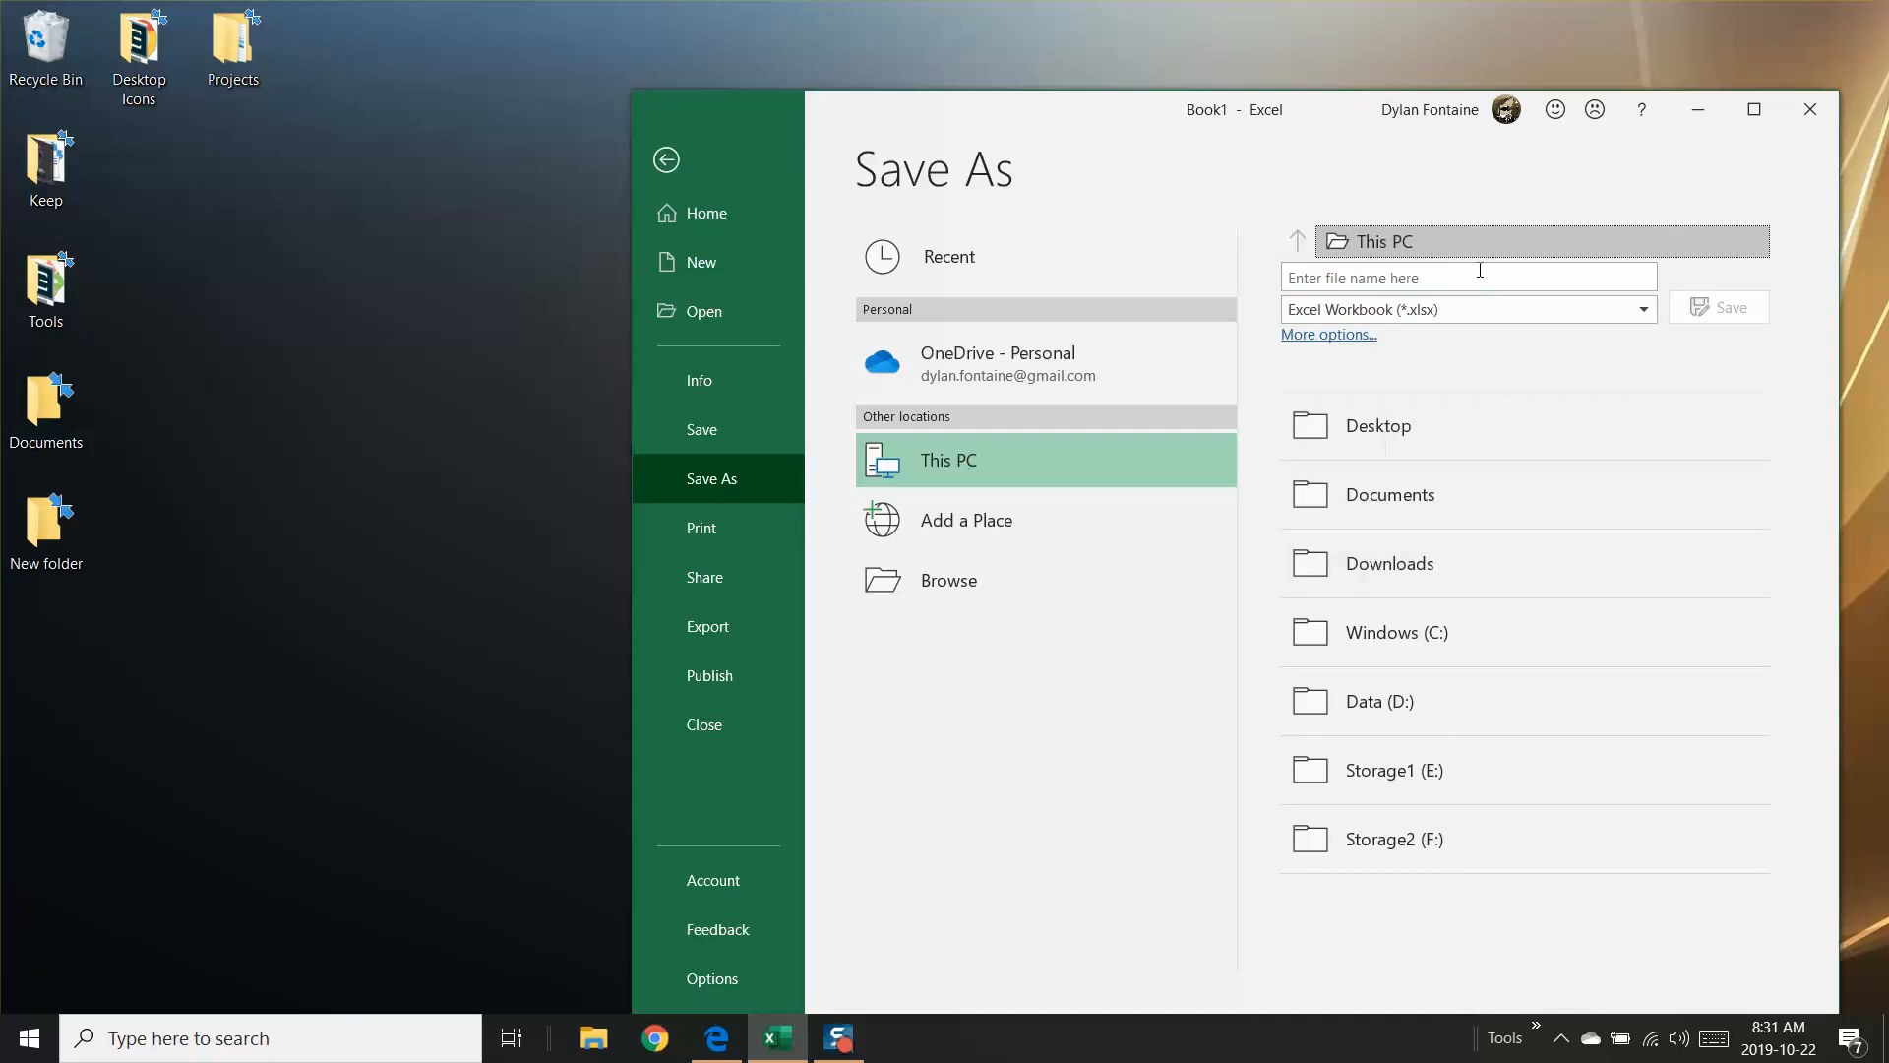
left_click(1433, 280)
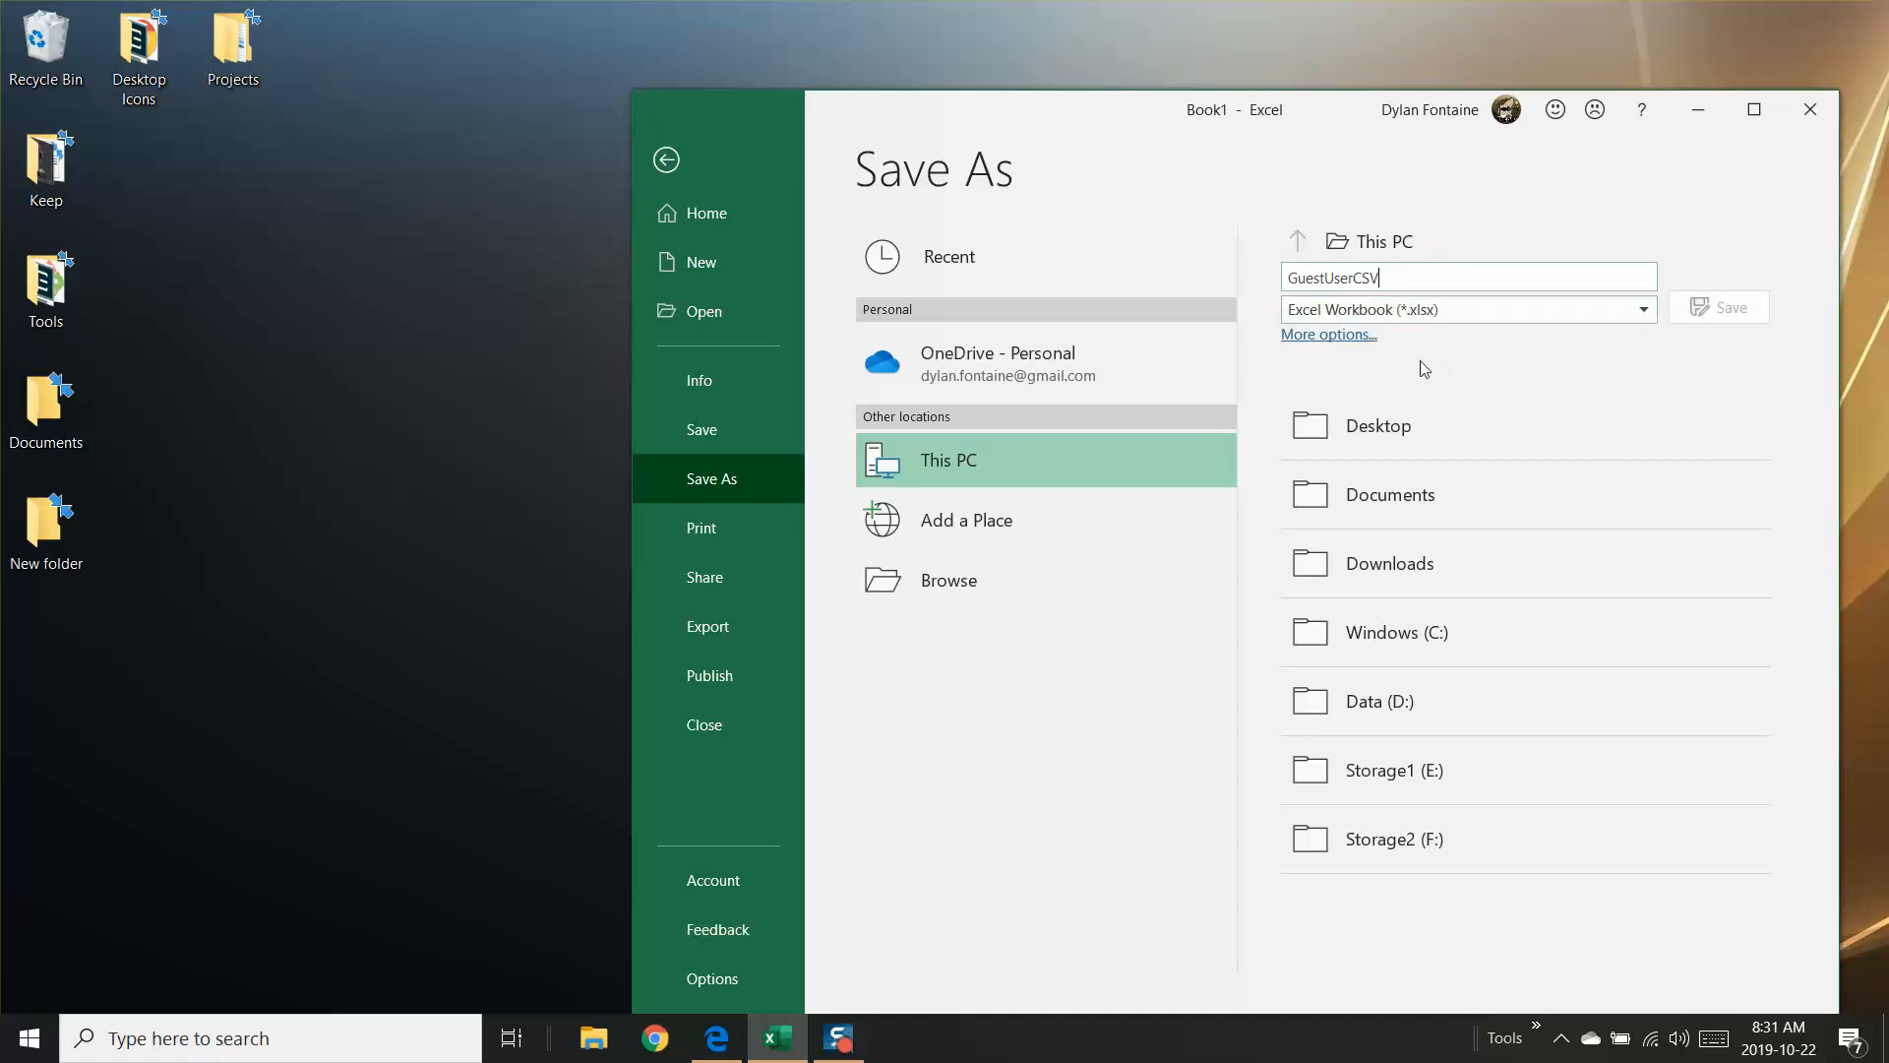
left_click(1295, 337)
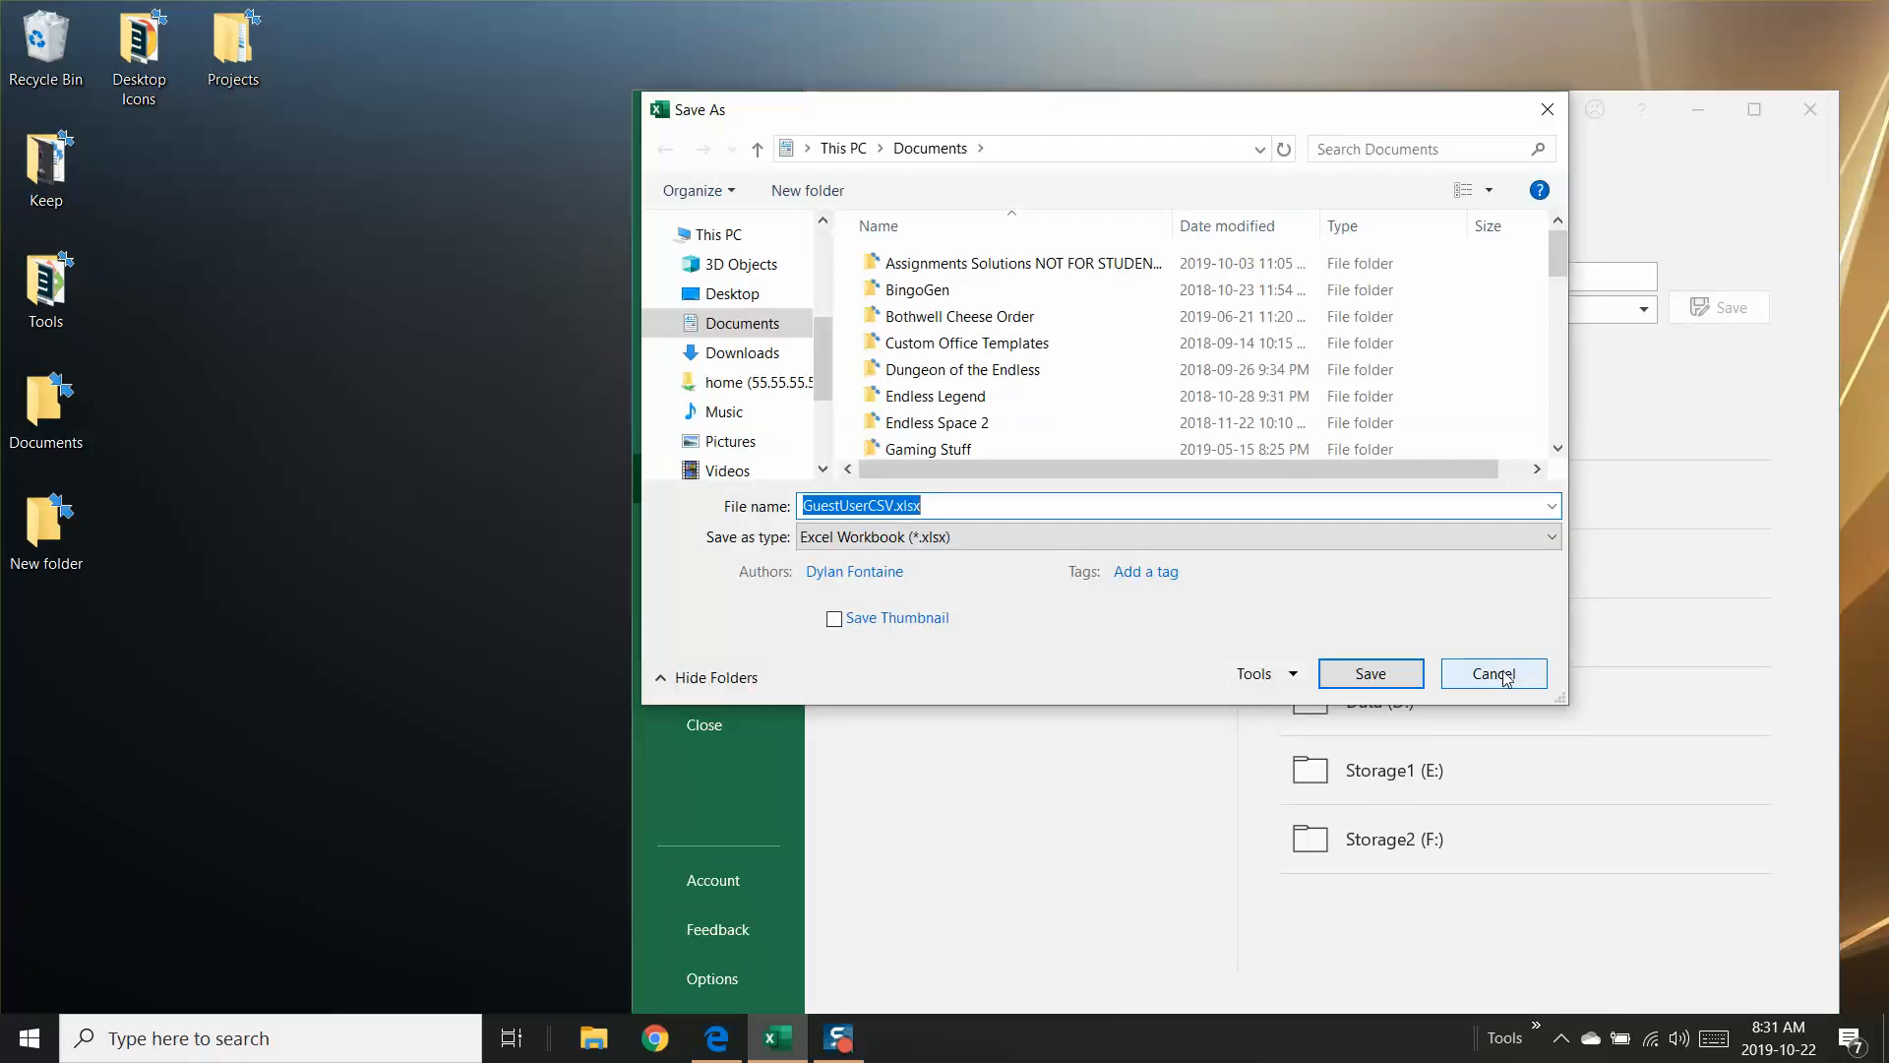
left_click(732, 294)
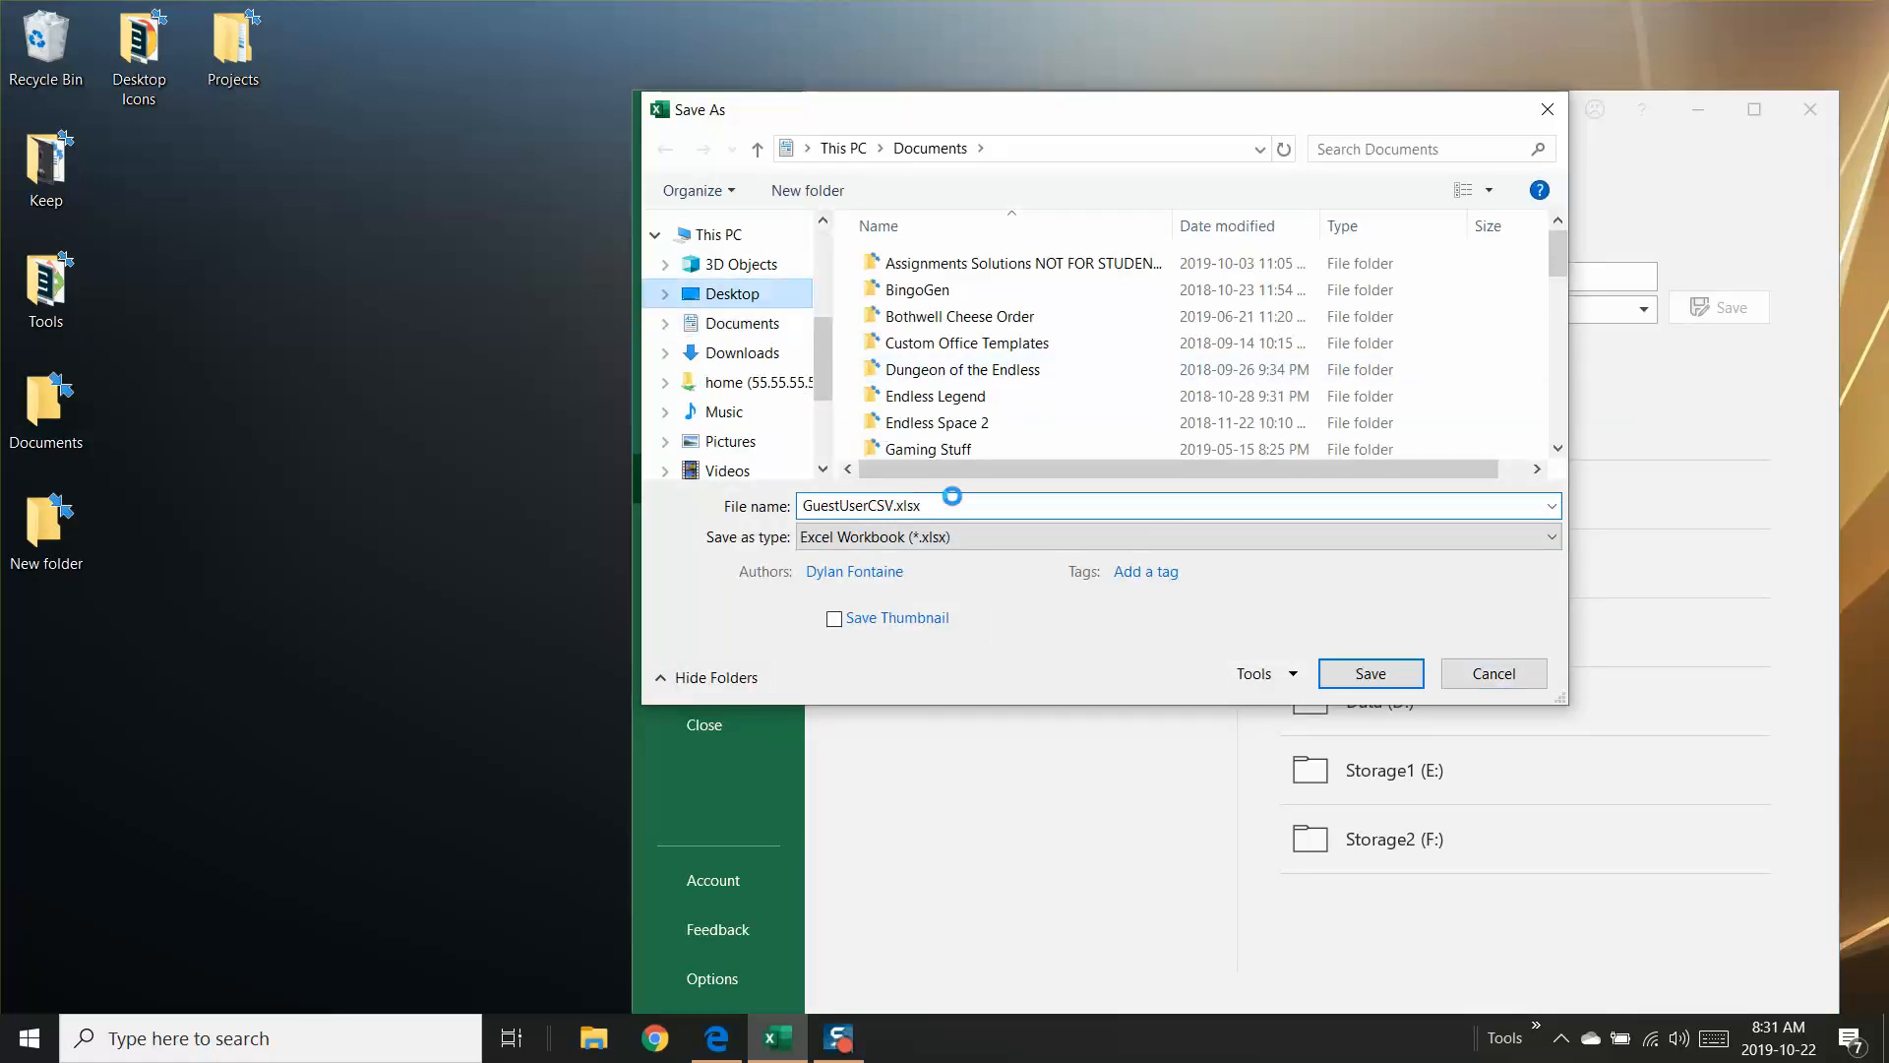
left_click(1378, 676)
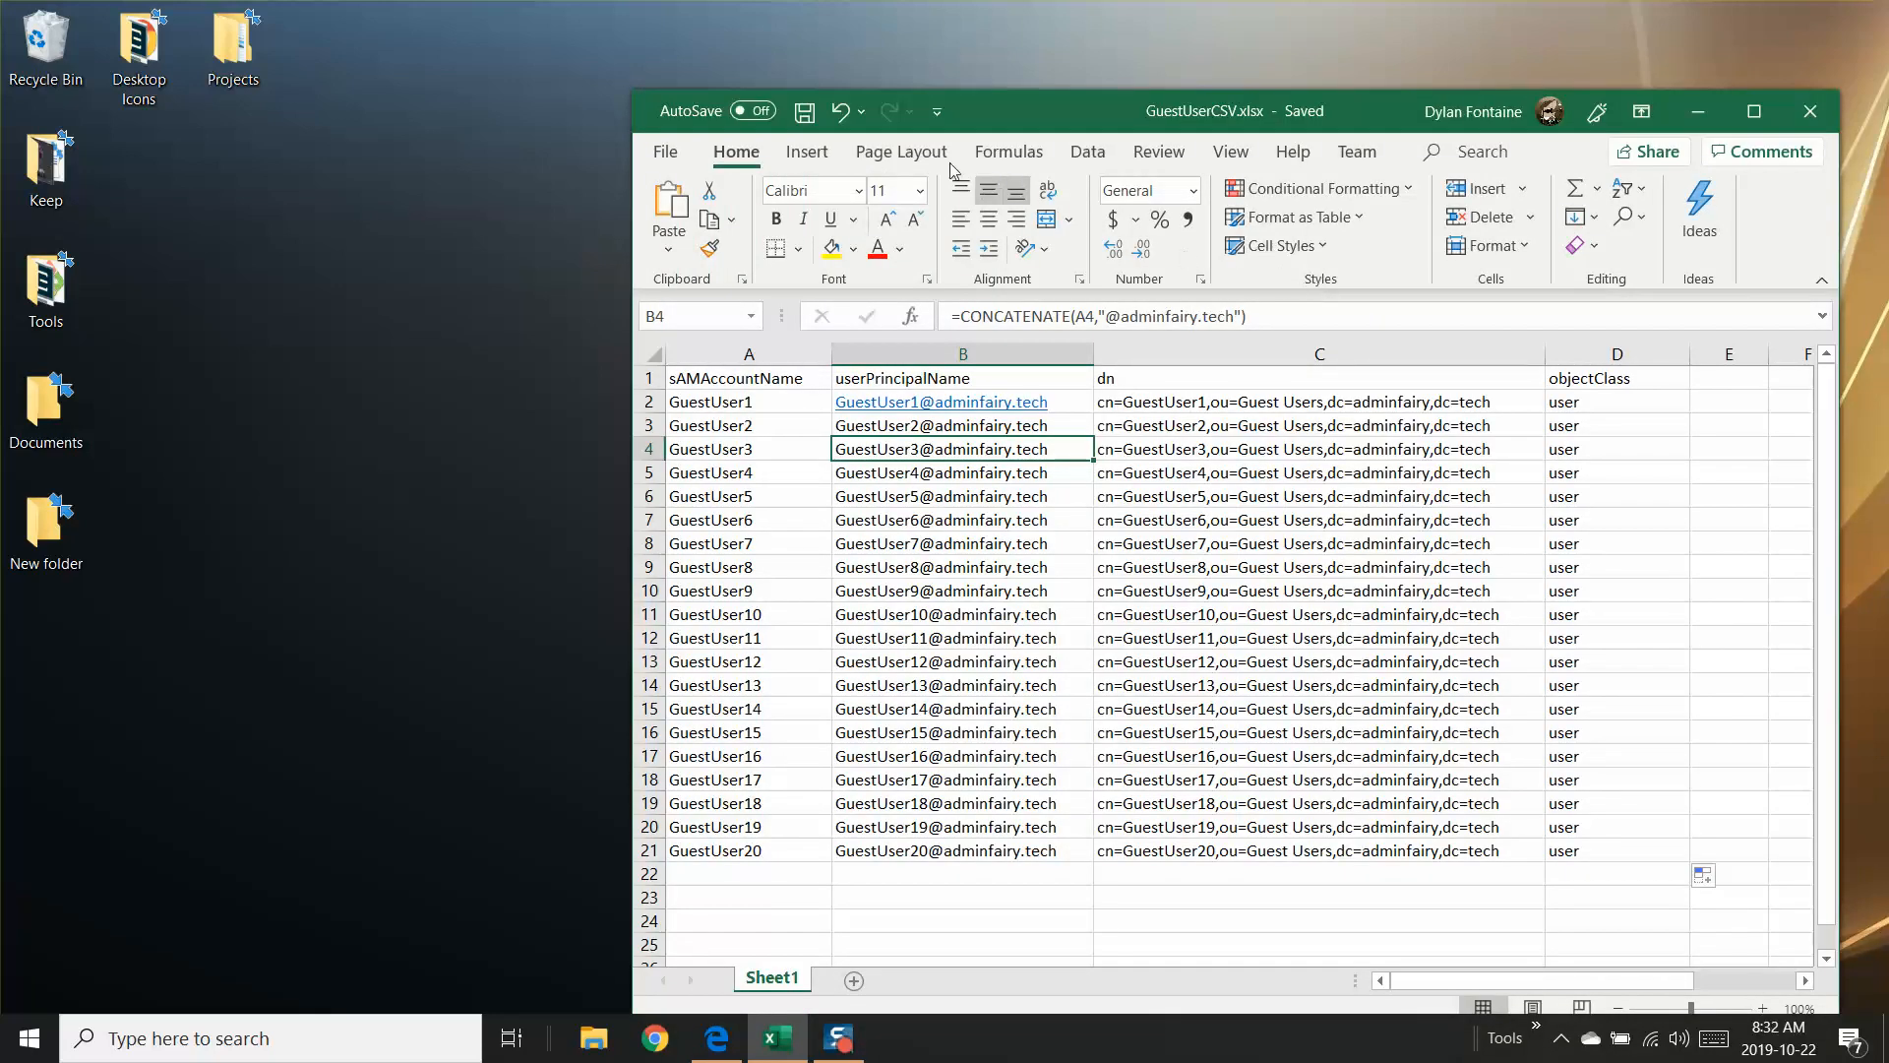
Step: Move the workbook window higher on the screen, refresh the desktop and select the saved GuestUserCSV.xlsx file
left_click_drag(1102, 103, 1089, 37)
right_click(224, 264)
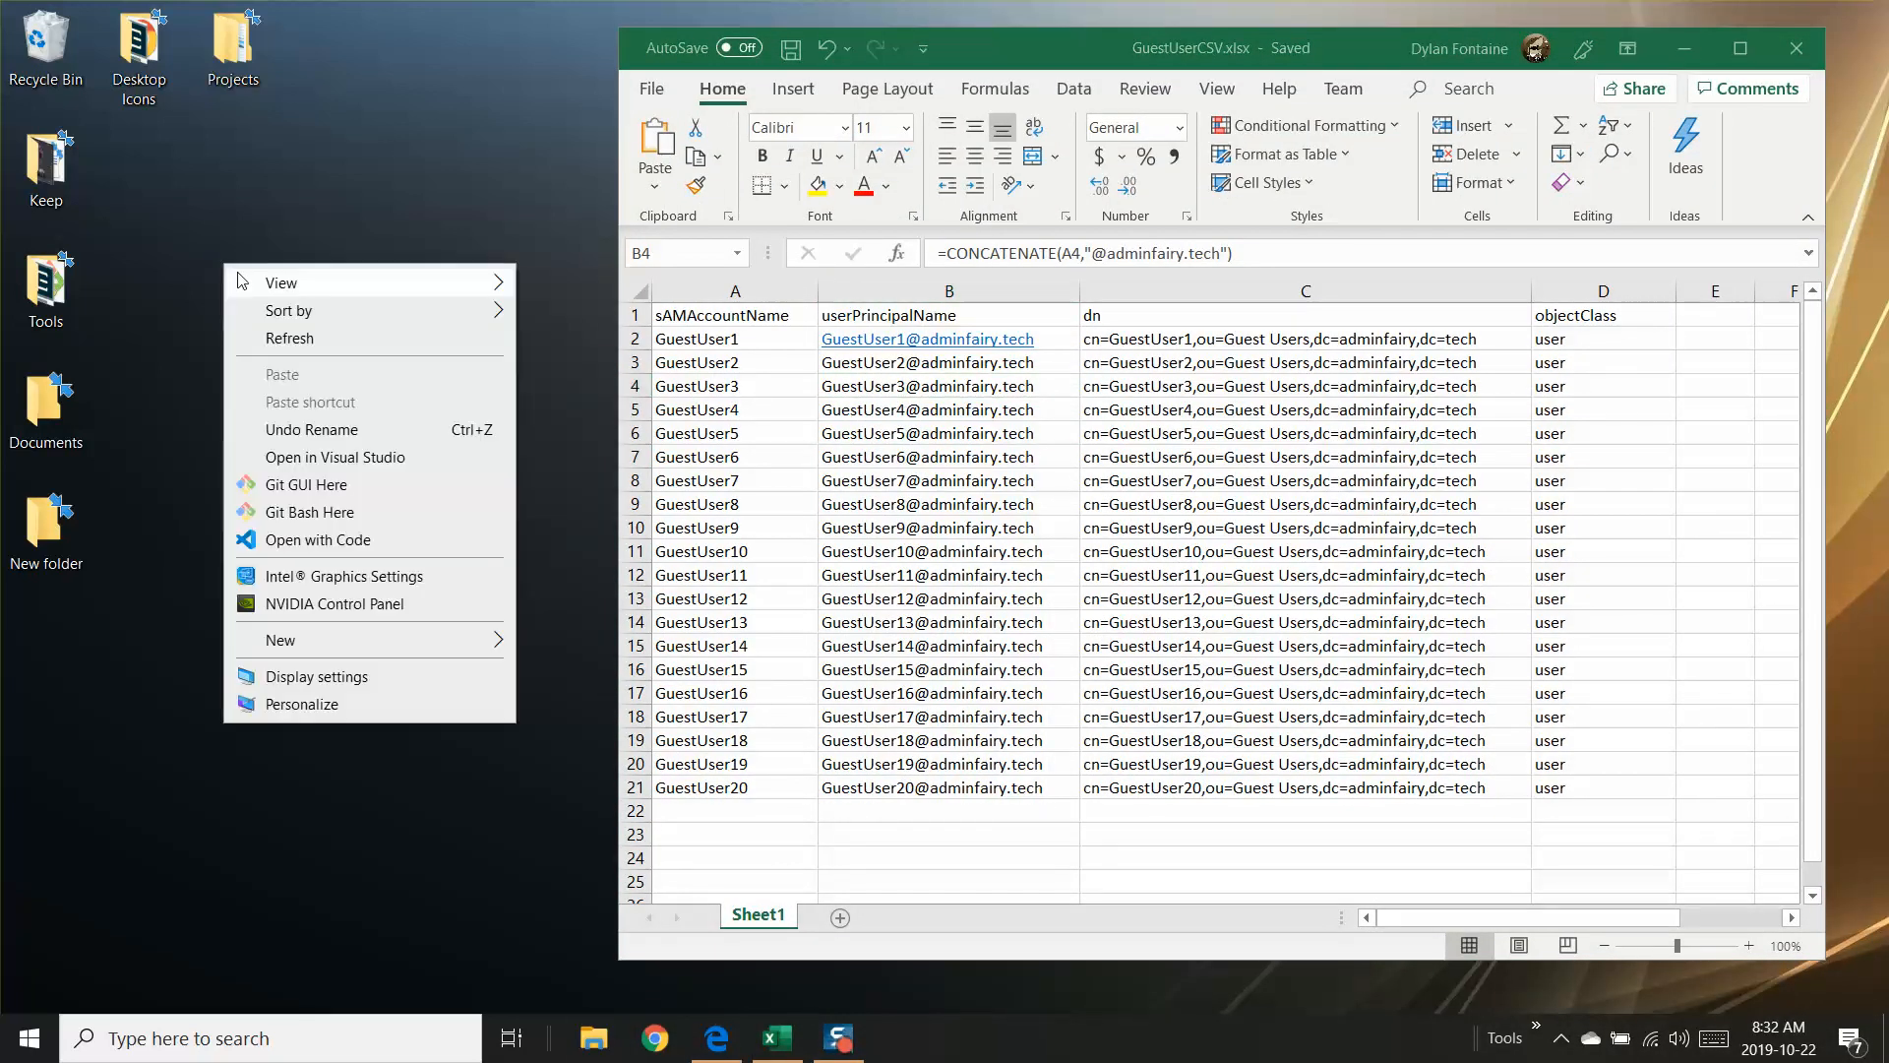
left_click(295, 338)
left_click(54, 652)
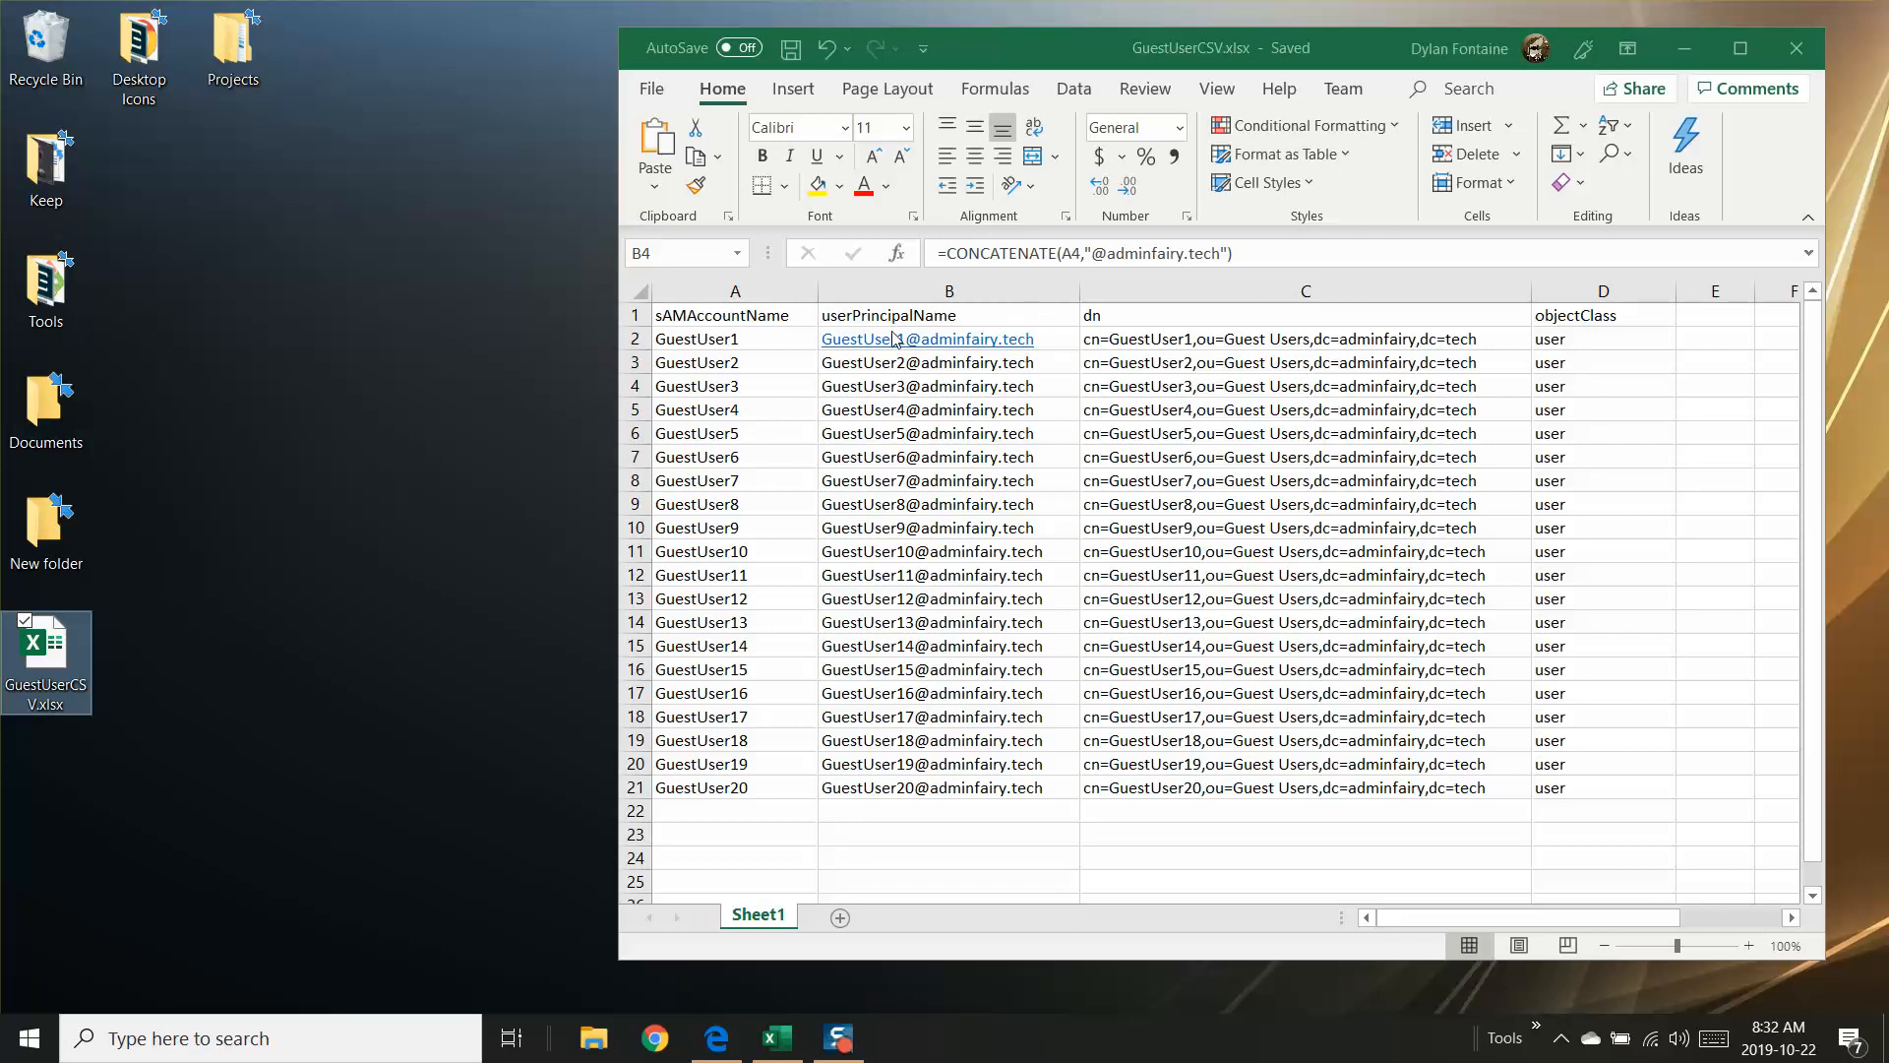
Step: Export the workbook to the Desktop in CSV (Comma delimited) format as GuestUserCSV.csv
left_click(656, 87)
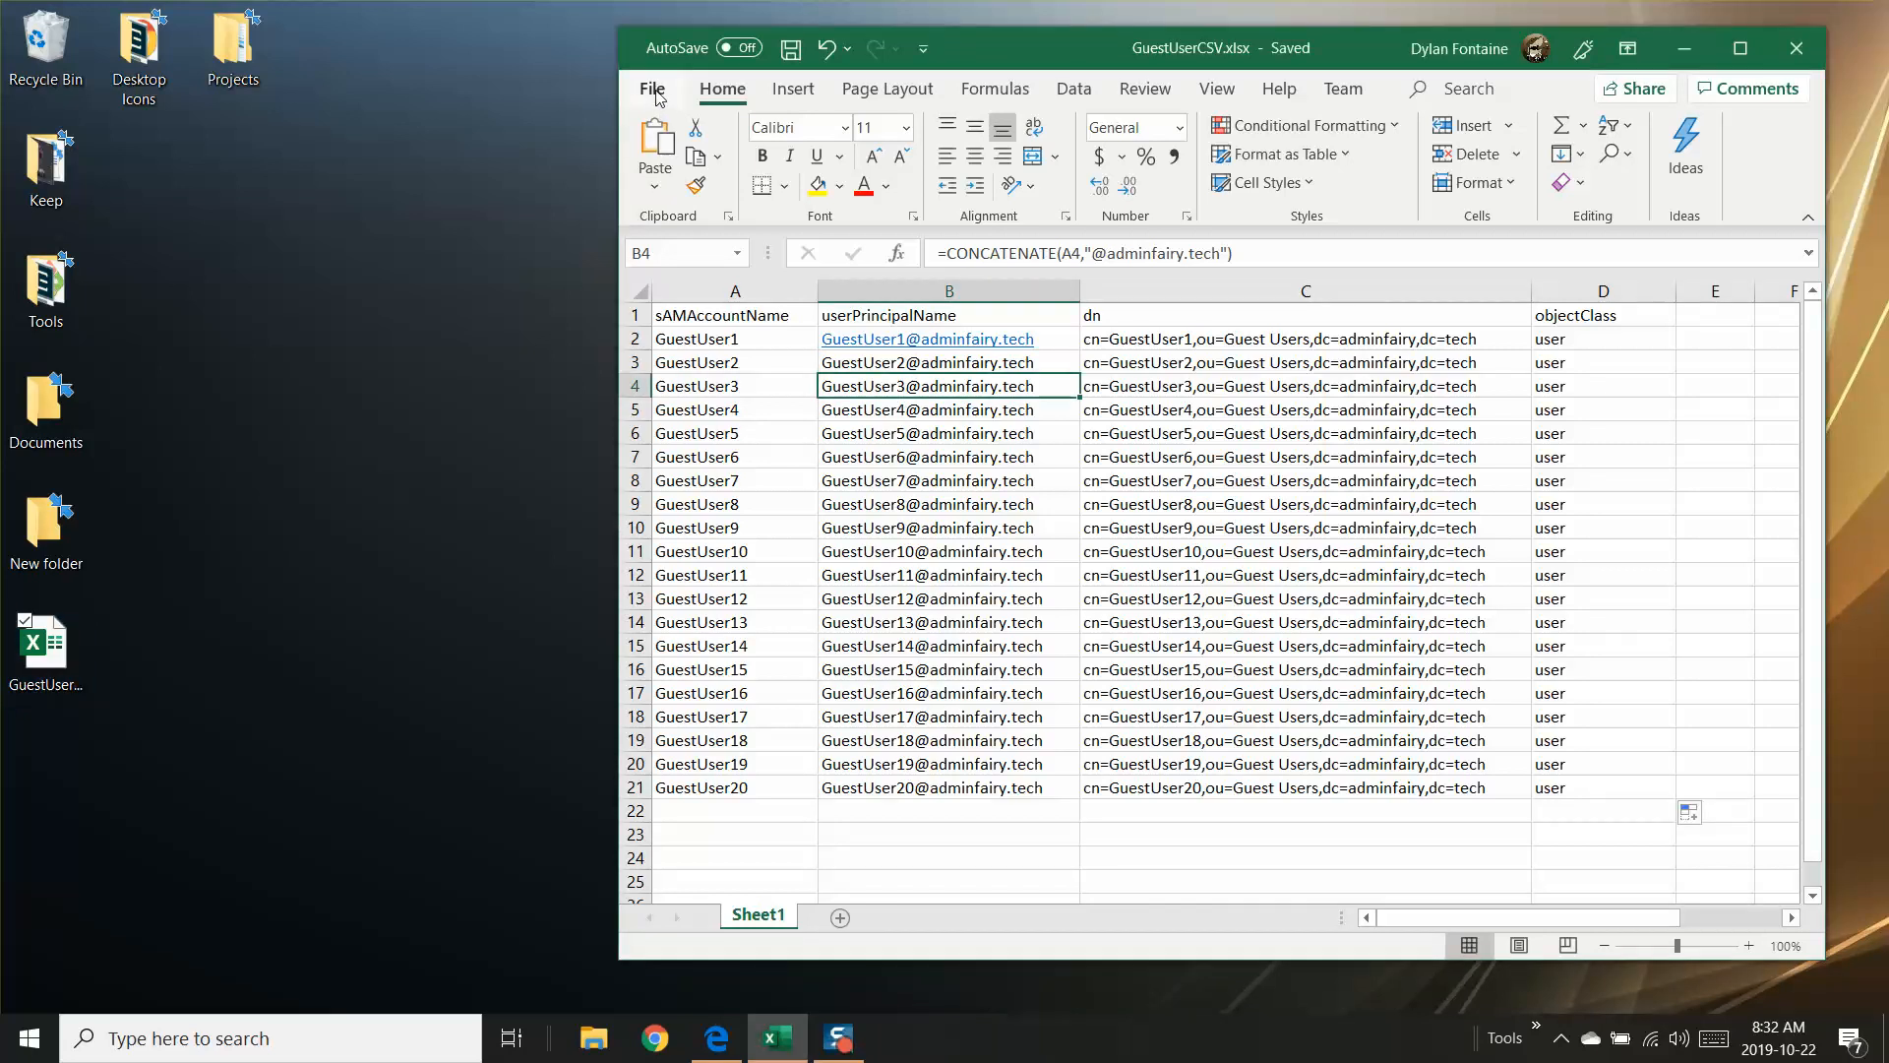
left_click(657, 91)
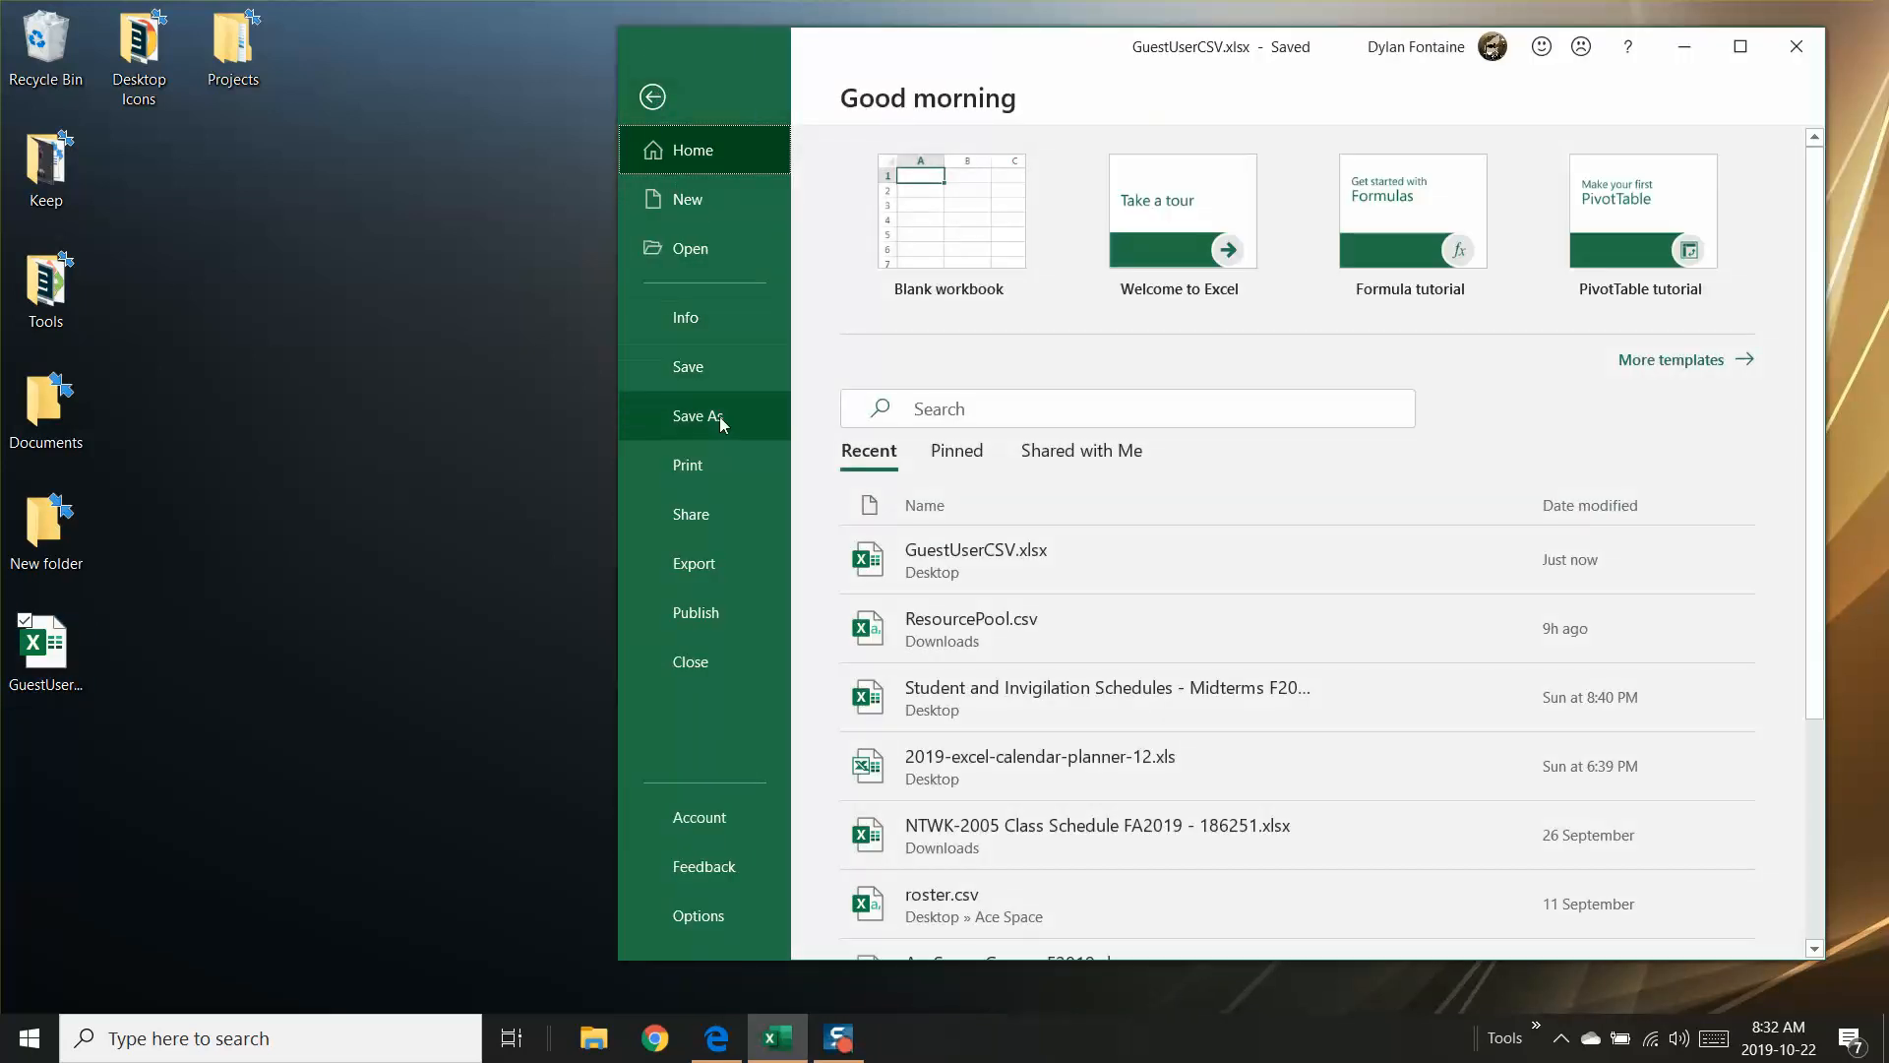
left_click(738, 565)
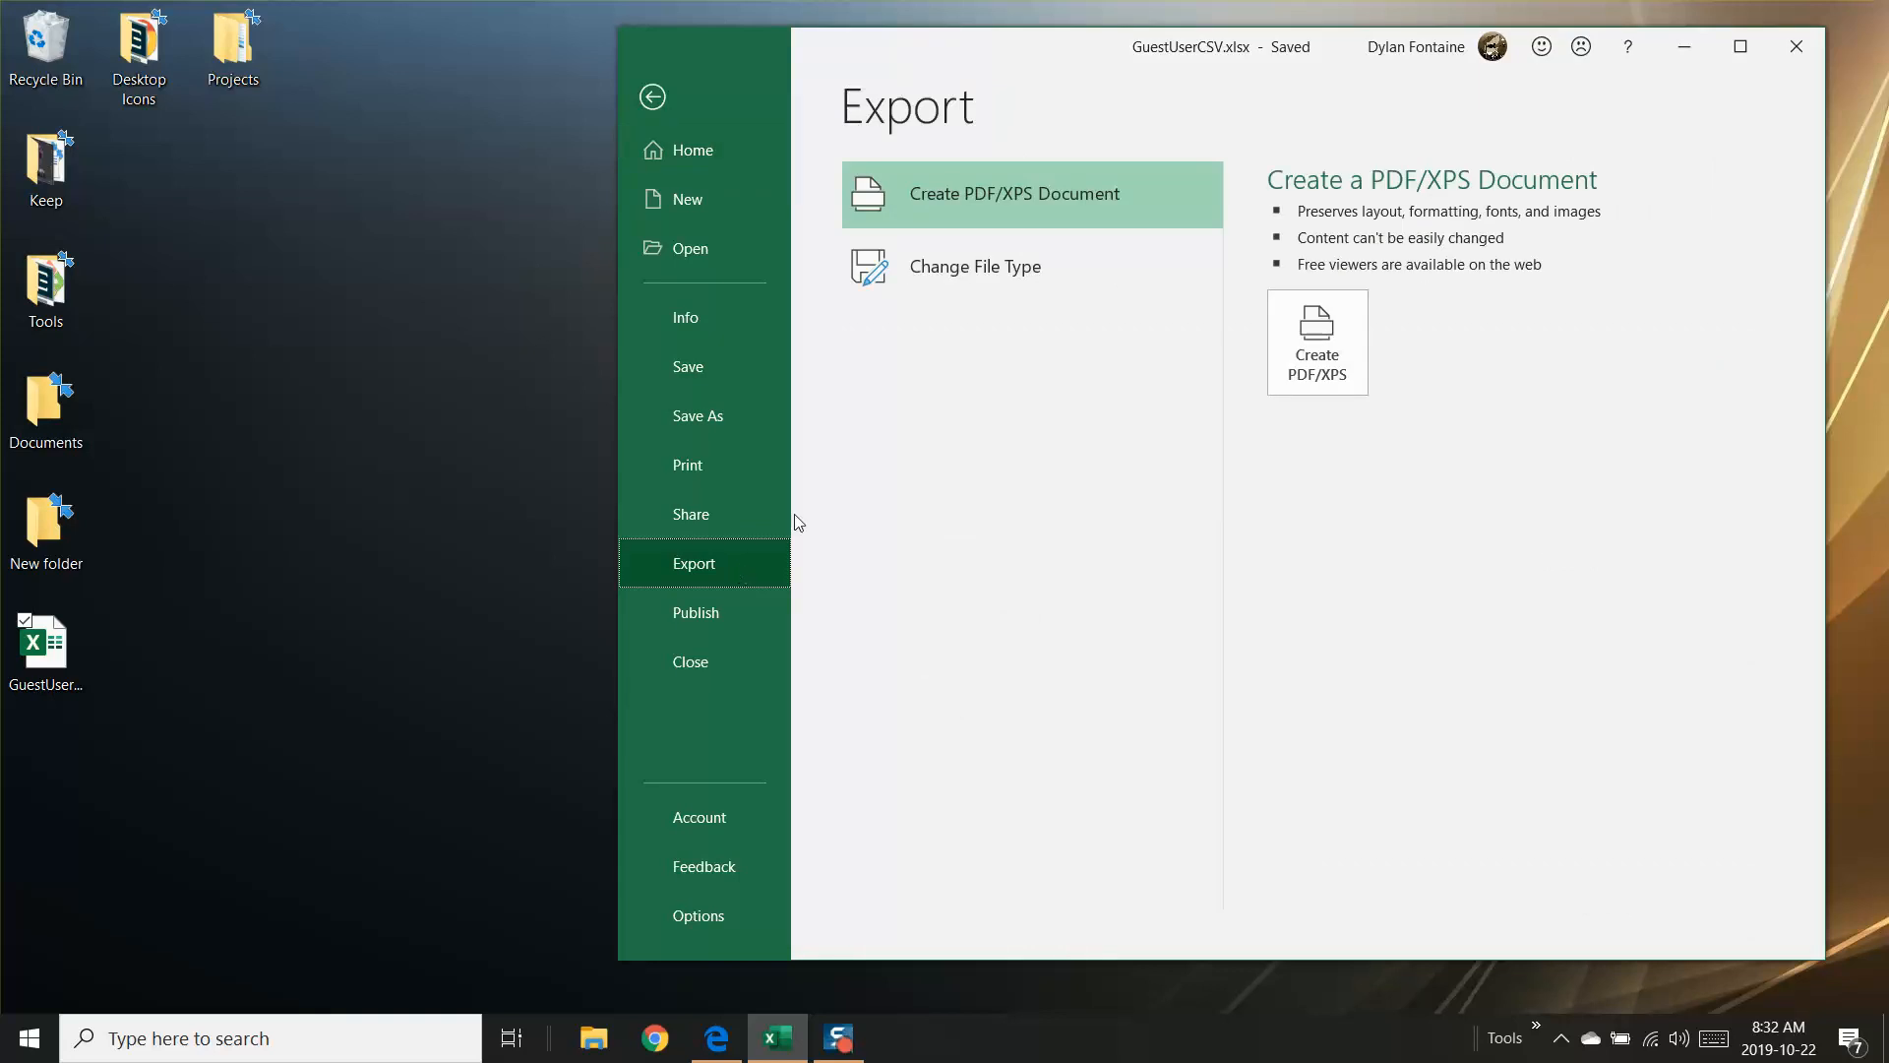
left_click(1003, 276)
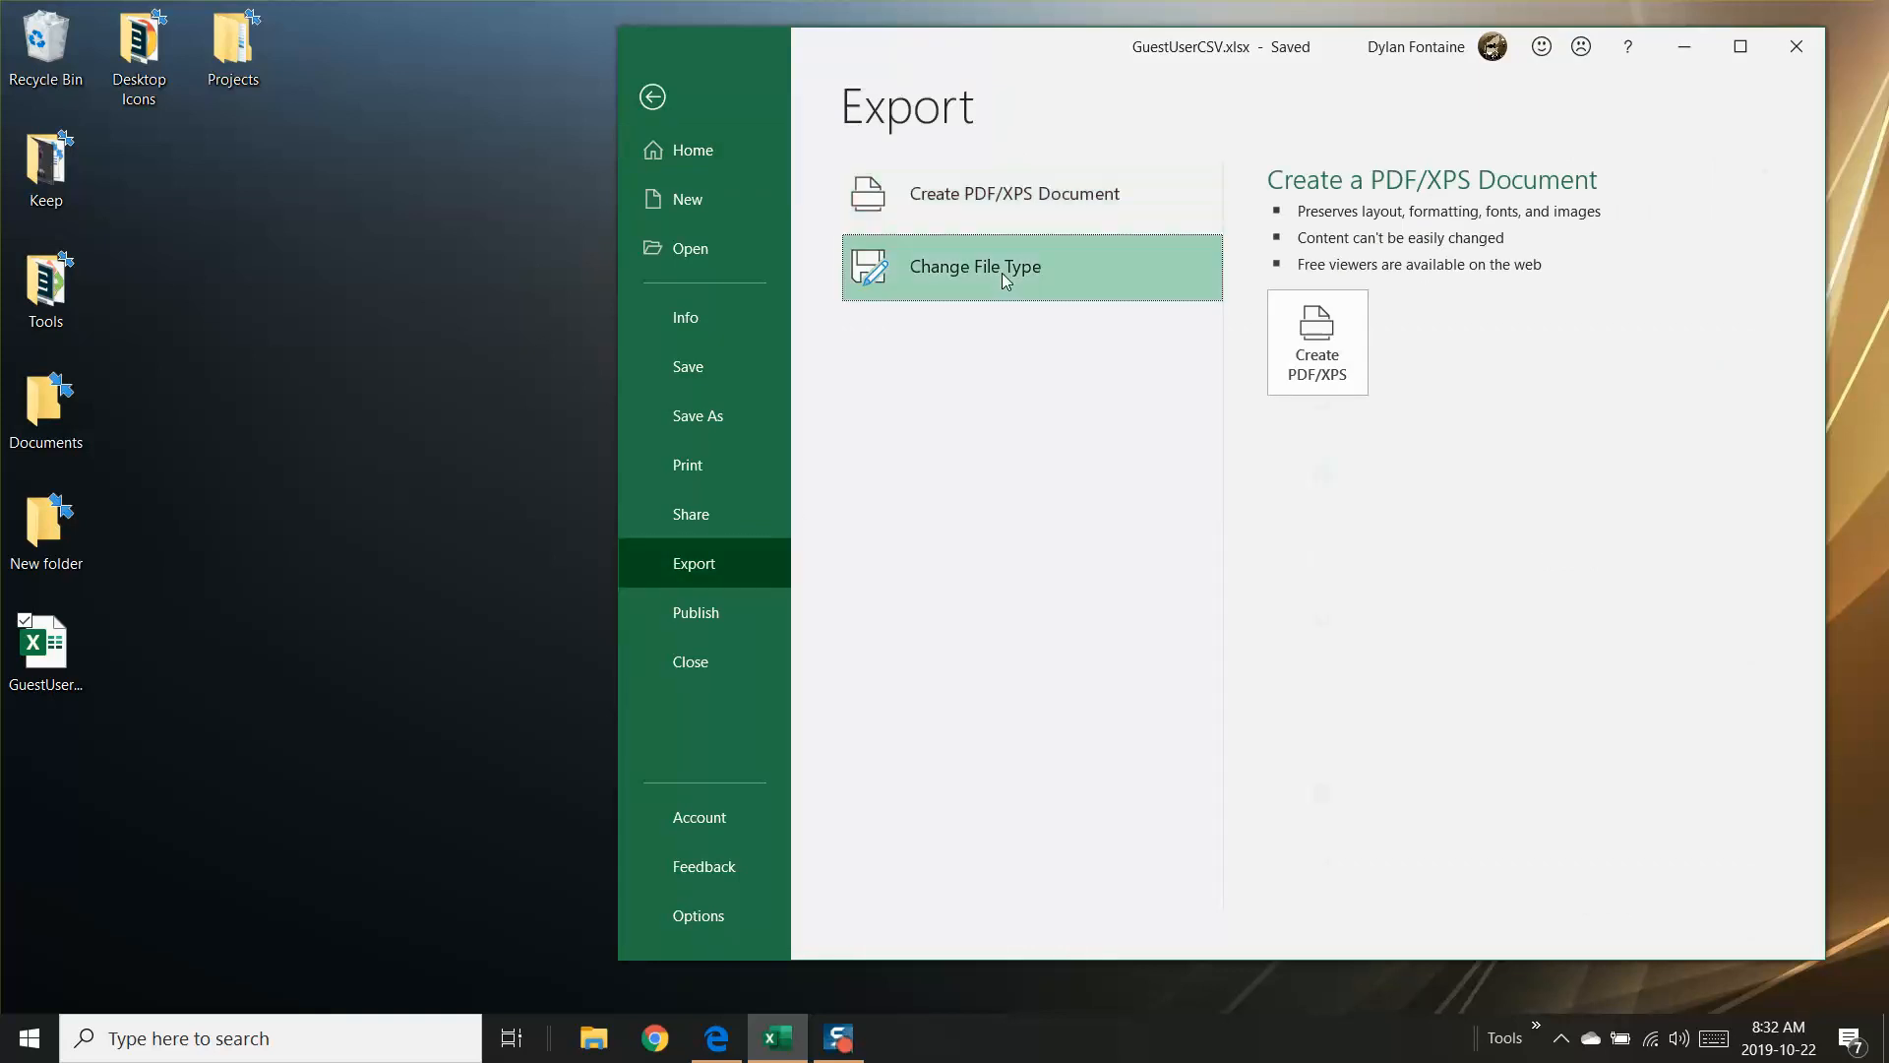
scroll(1409, 567, "down", 1)
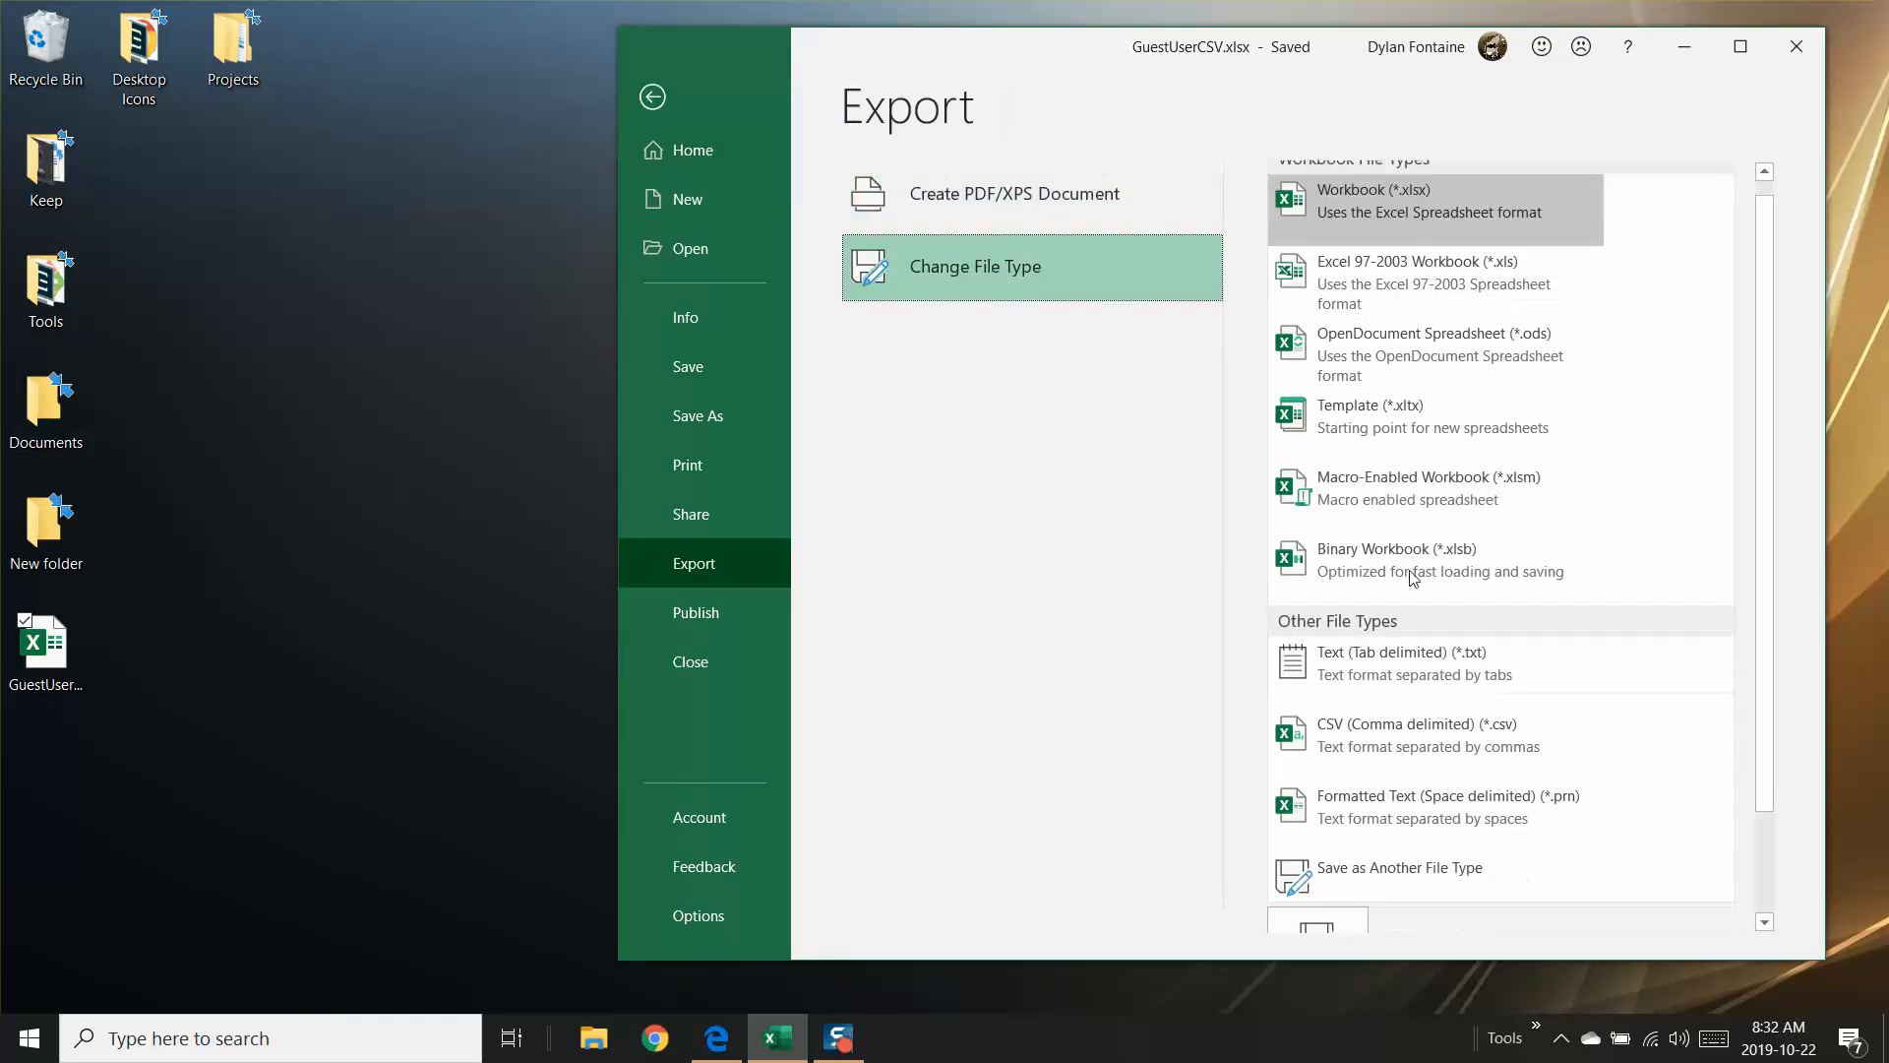
left_click(1419, 748)
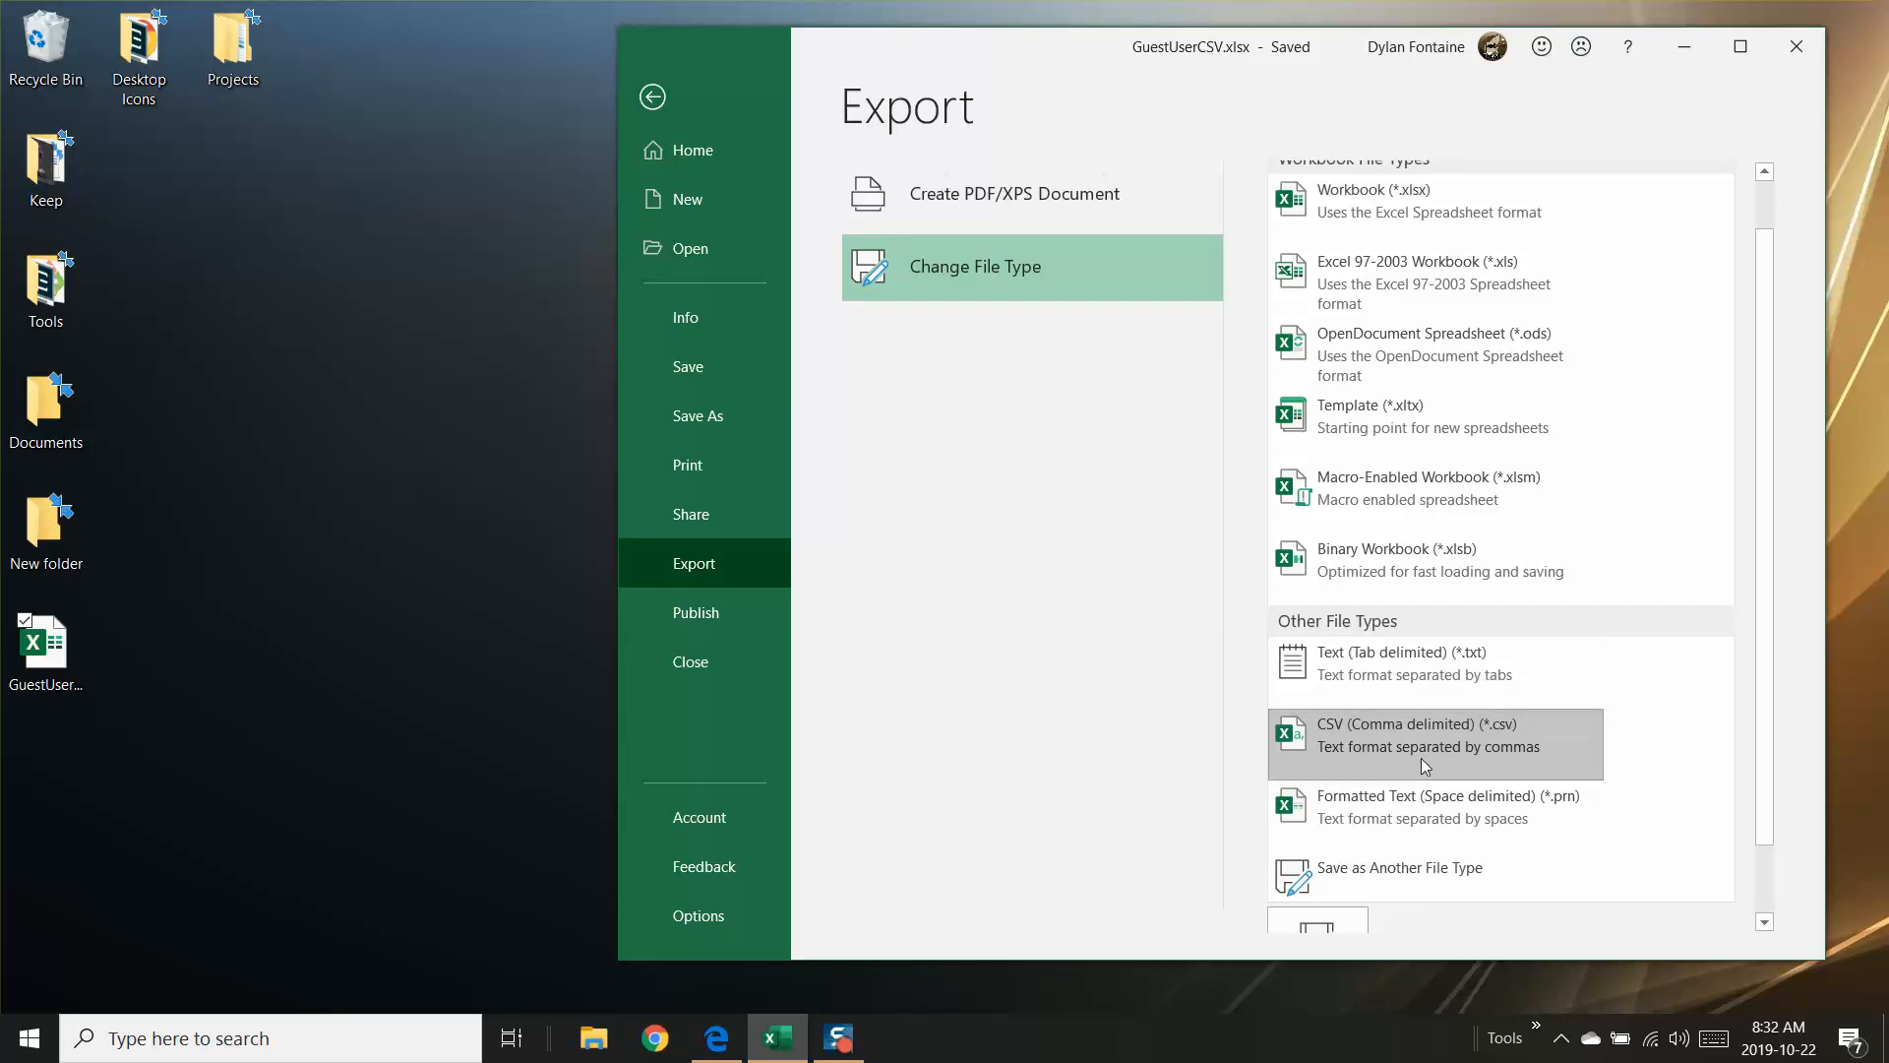
scroll(1319, 876, "down", 1)
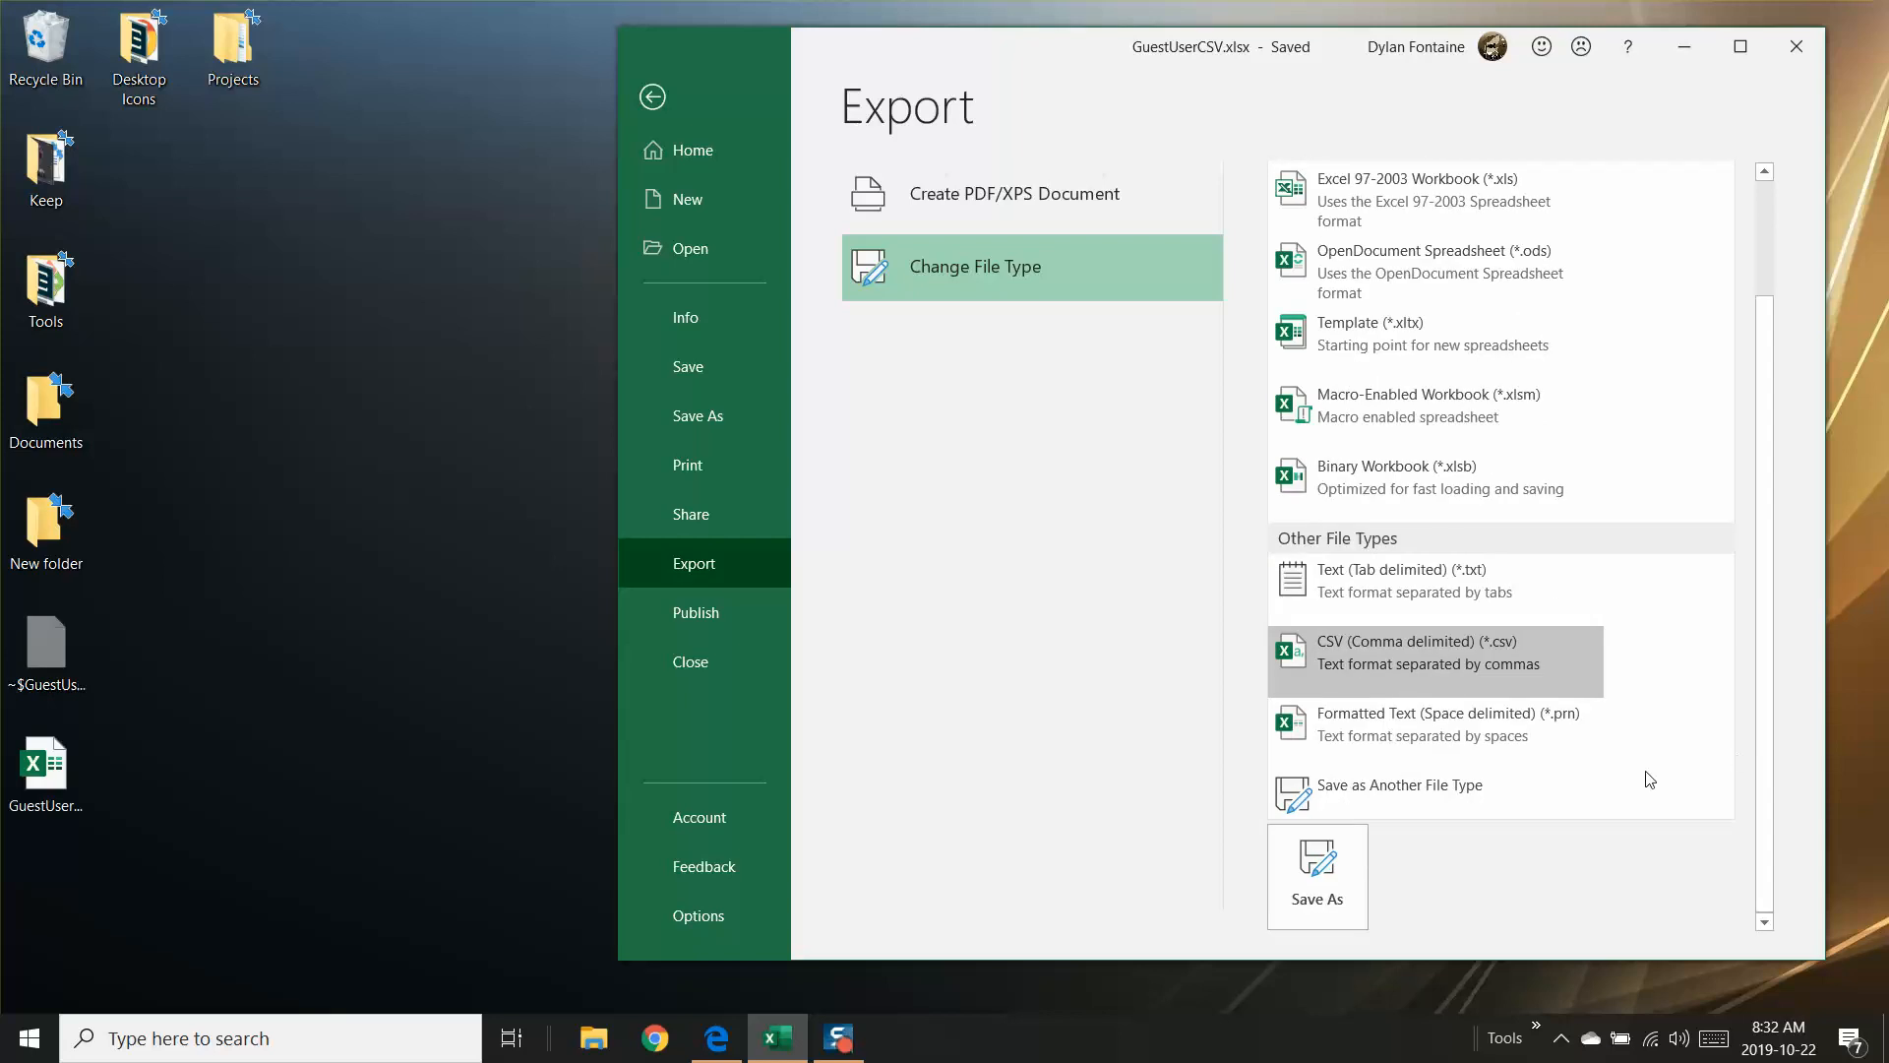
left_click(1315, 889)
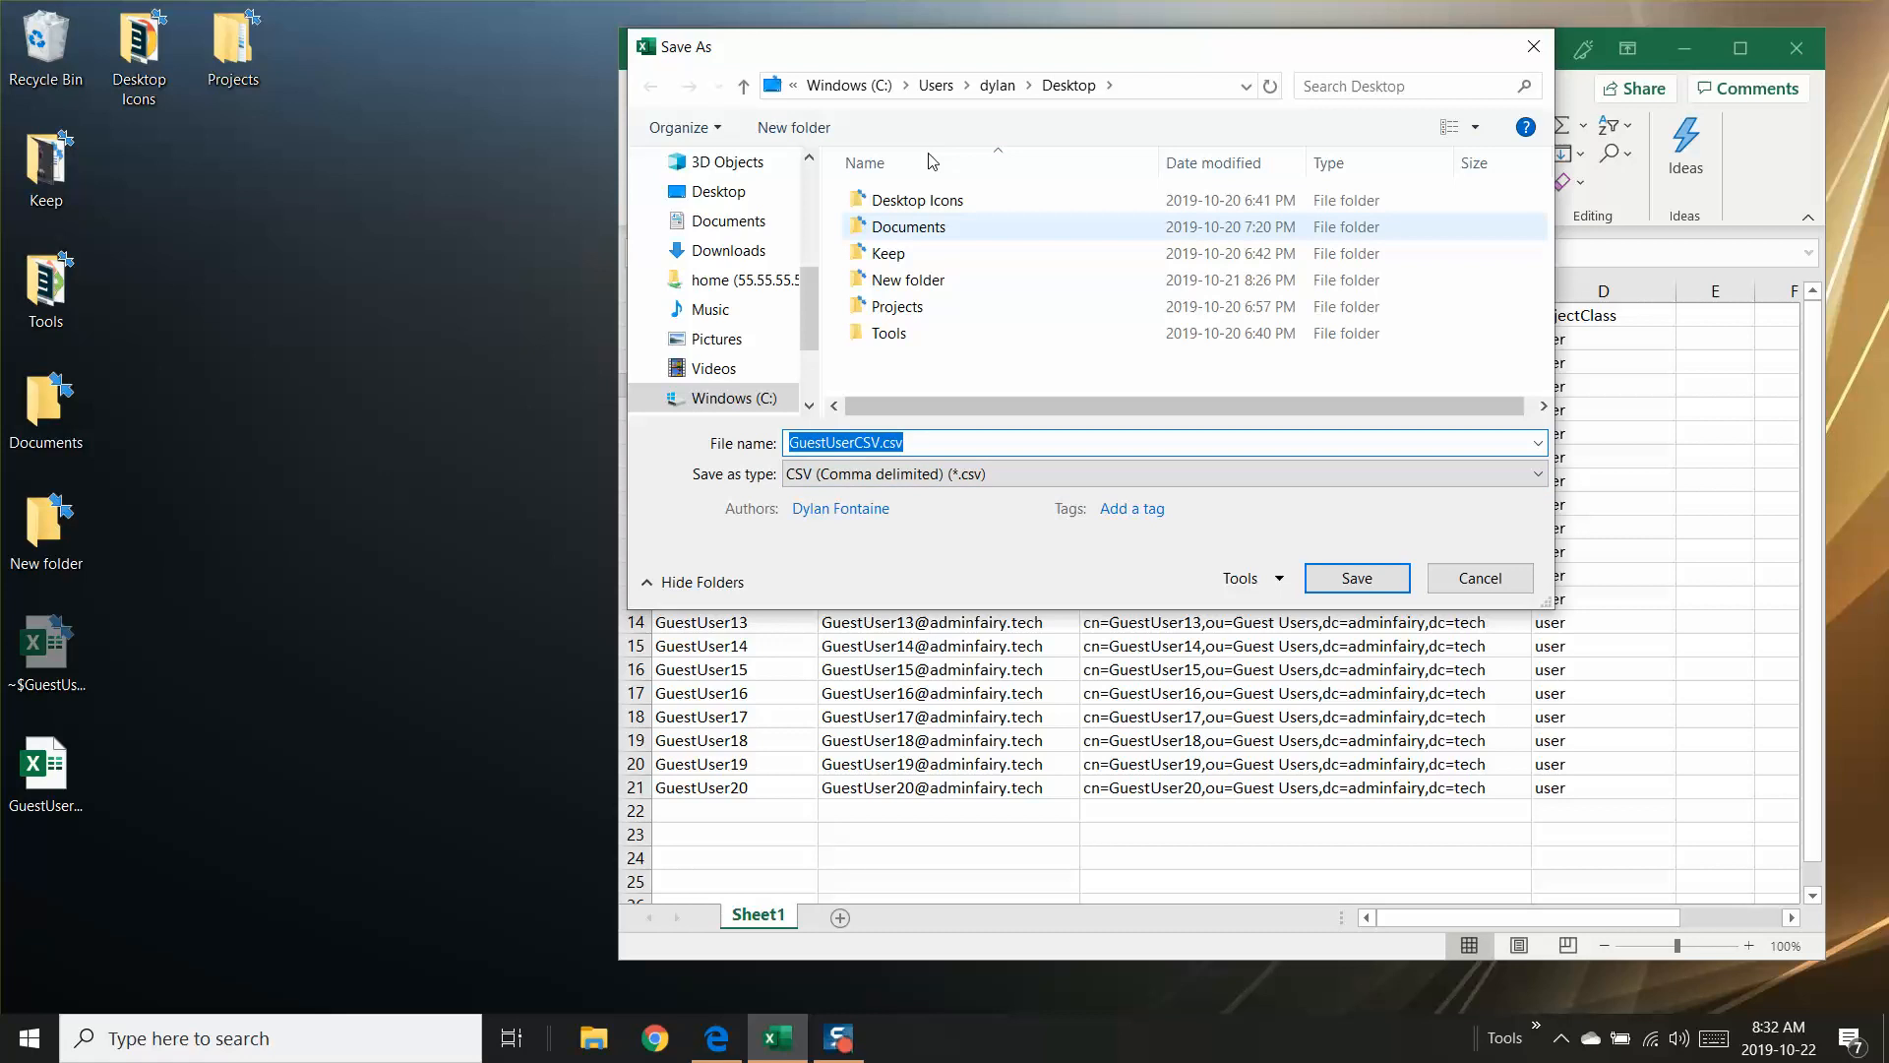
left_click(908, 441)
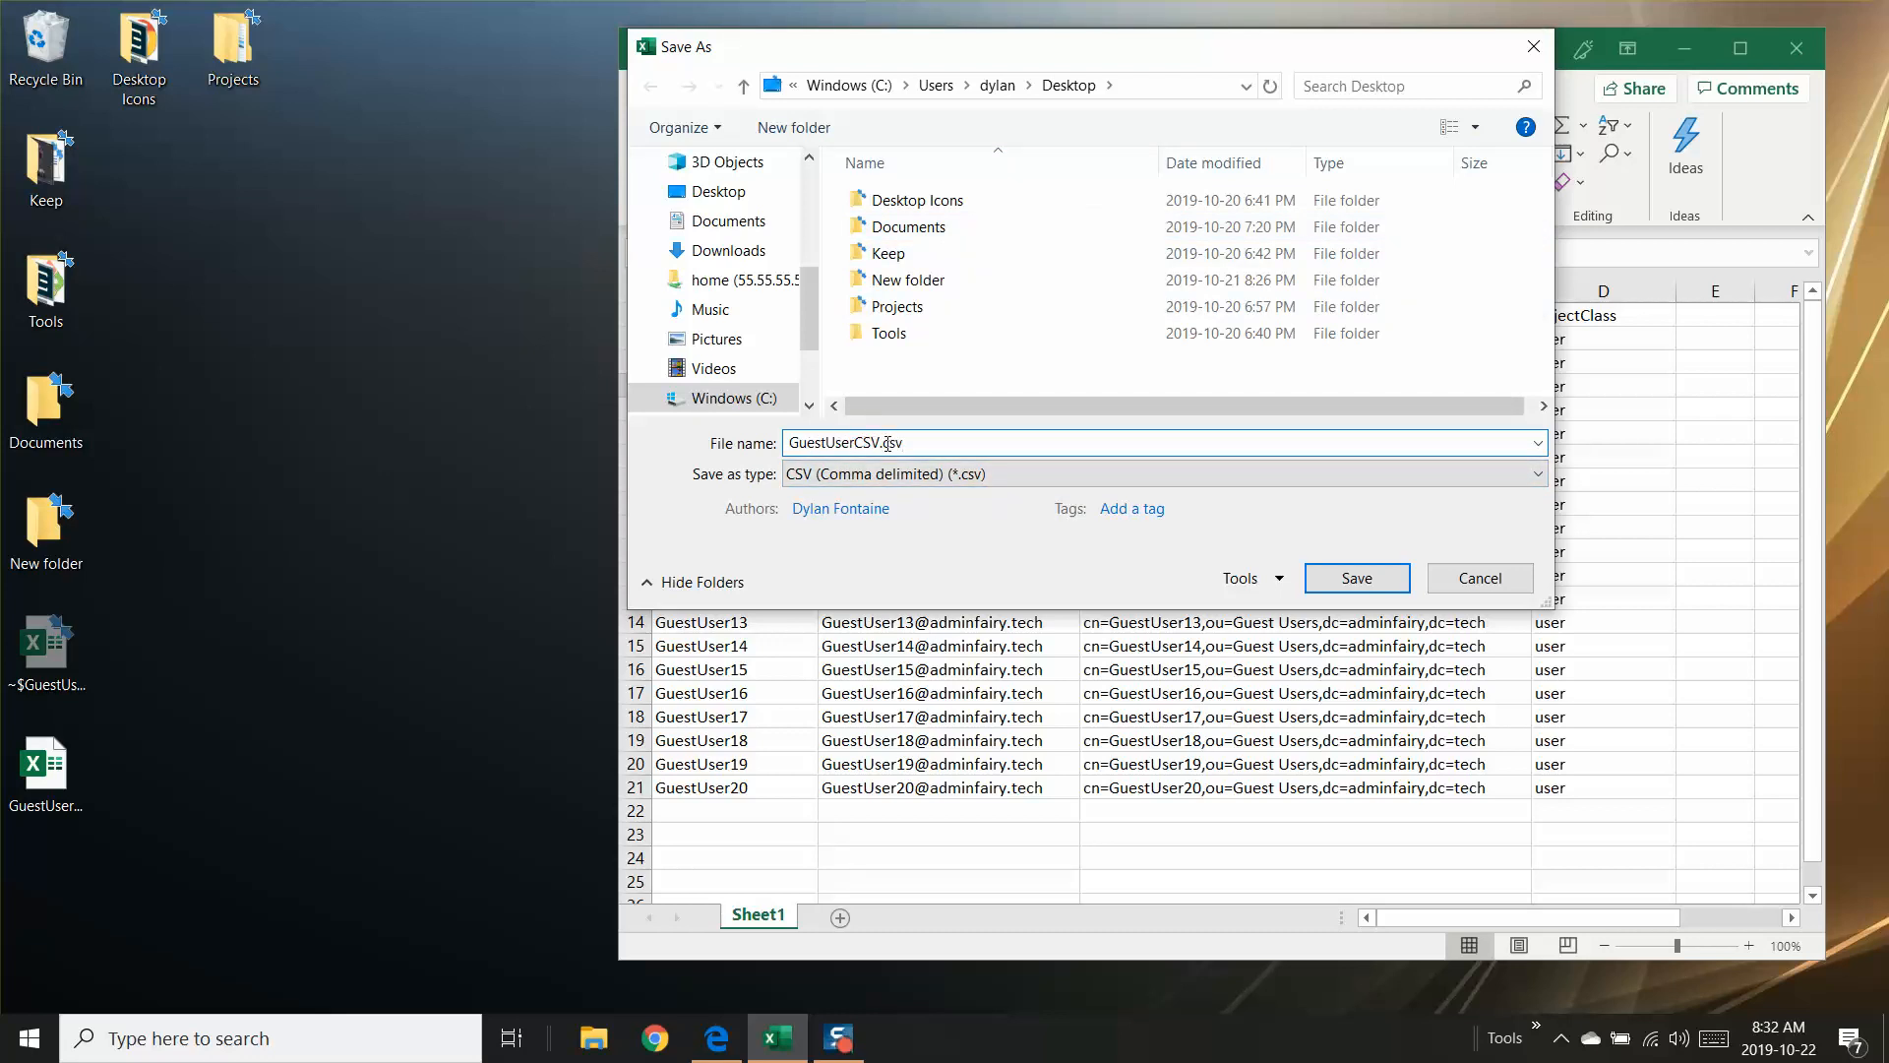
left_click(1350, 577)
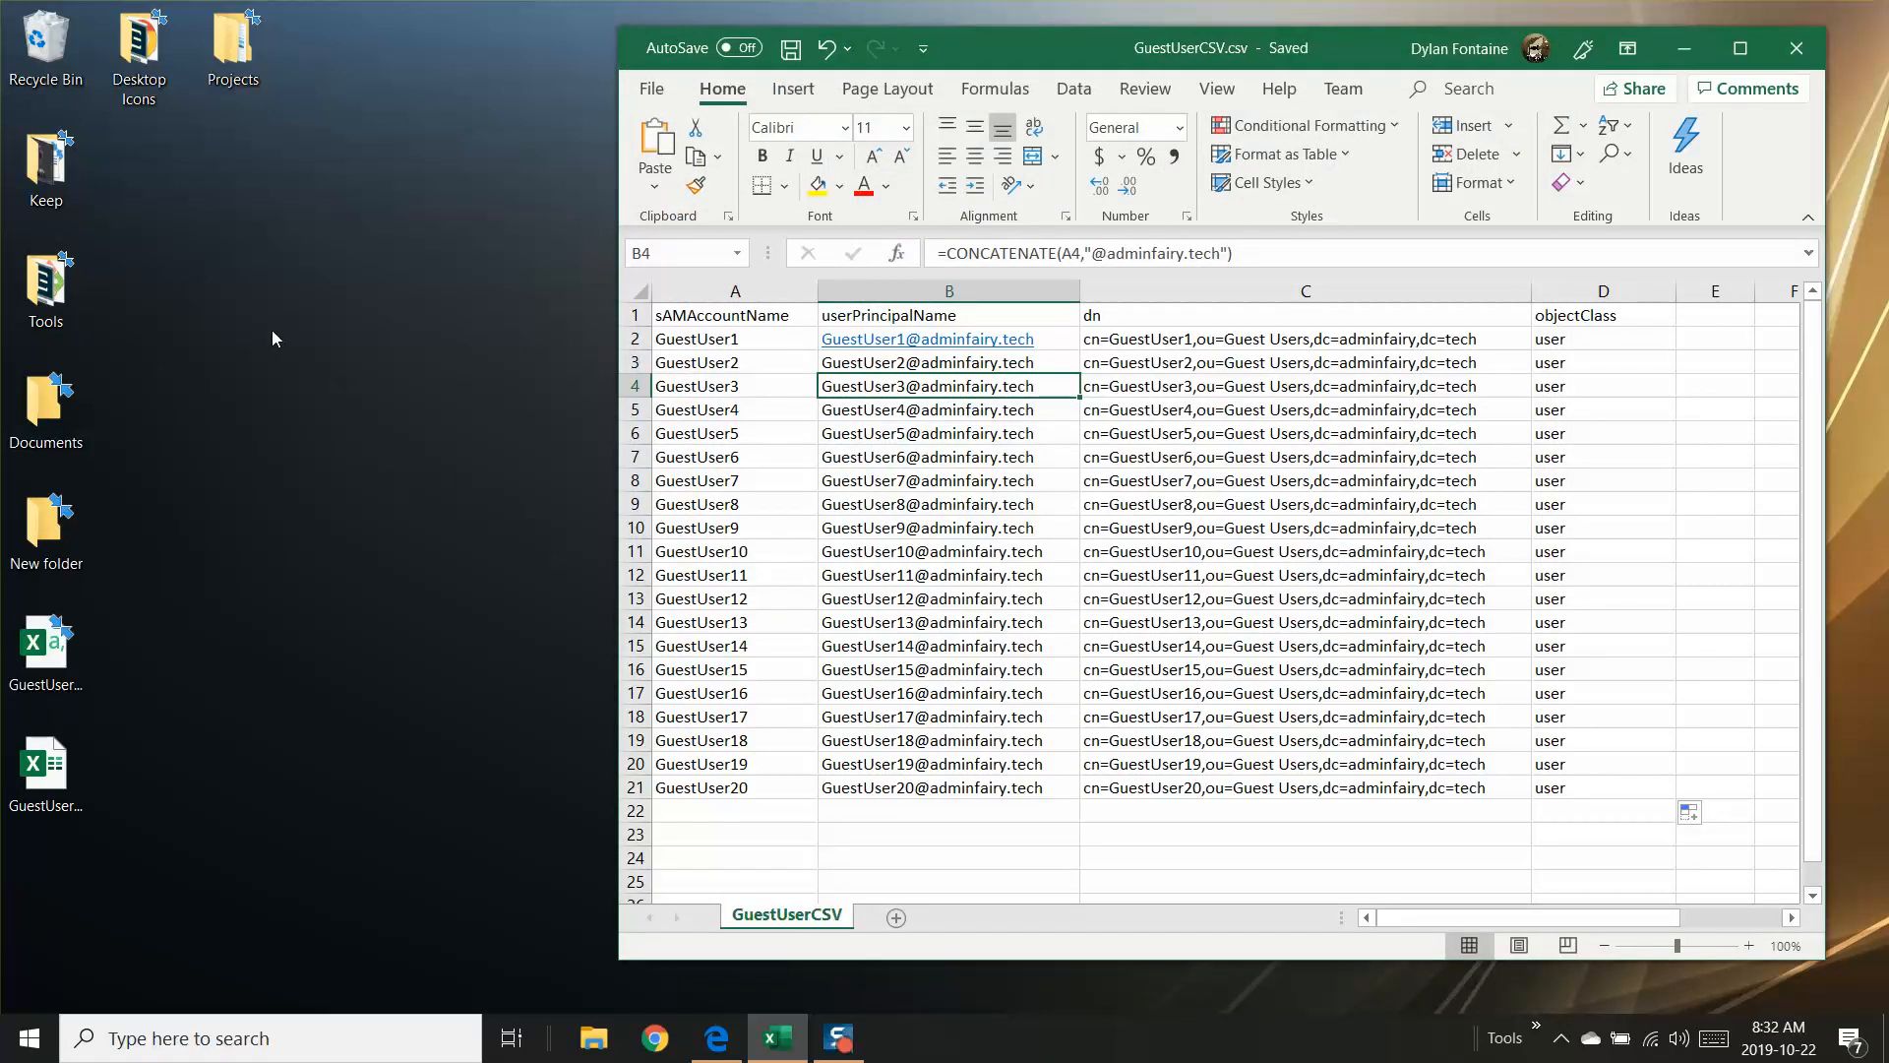
Step: Close the workbook and open GuestUserCSV.csv from the desktop in Notepad++
left_click(61, 688)
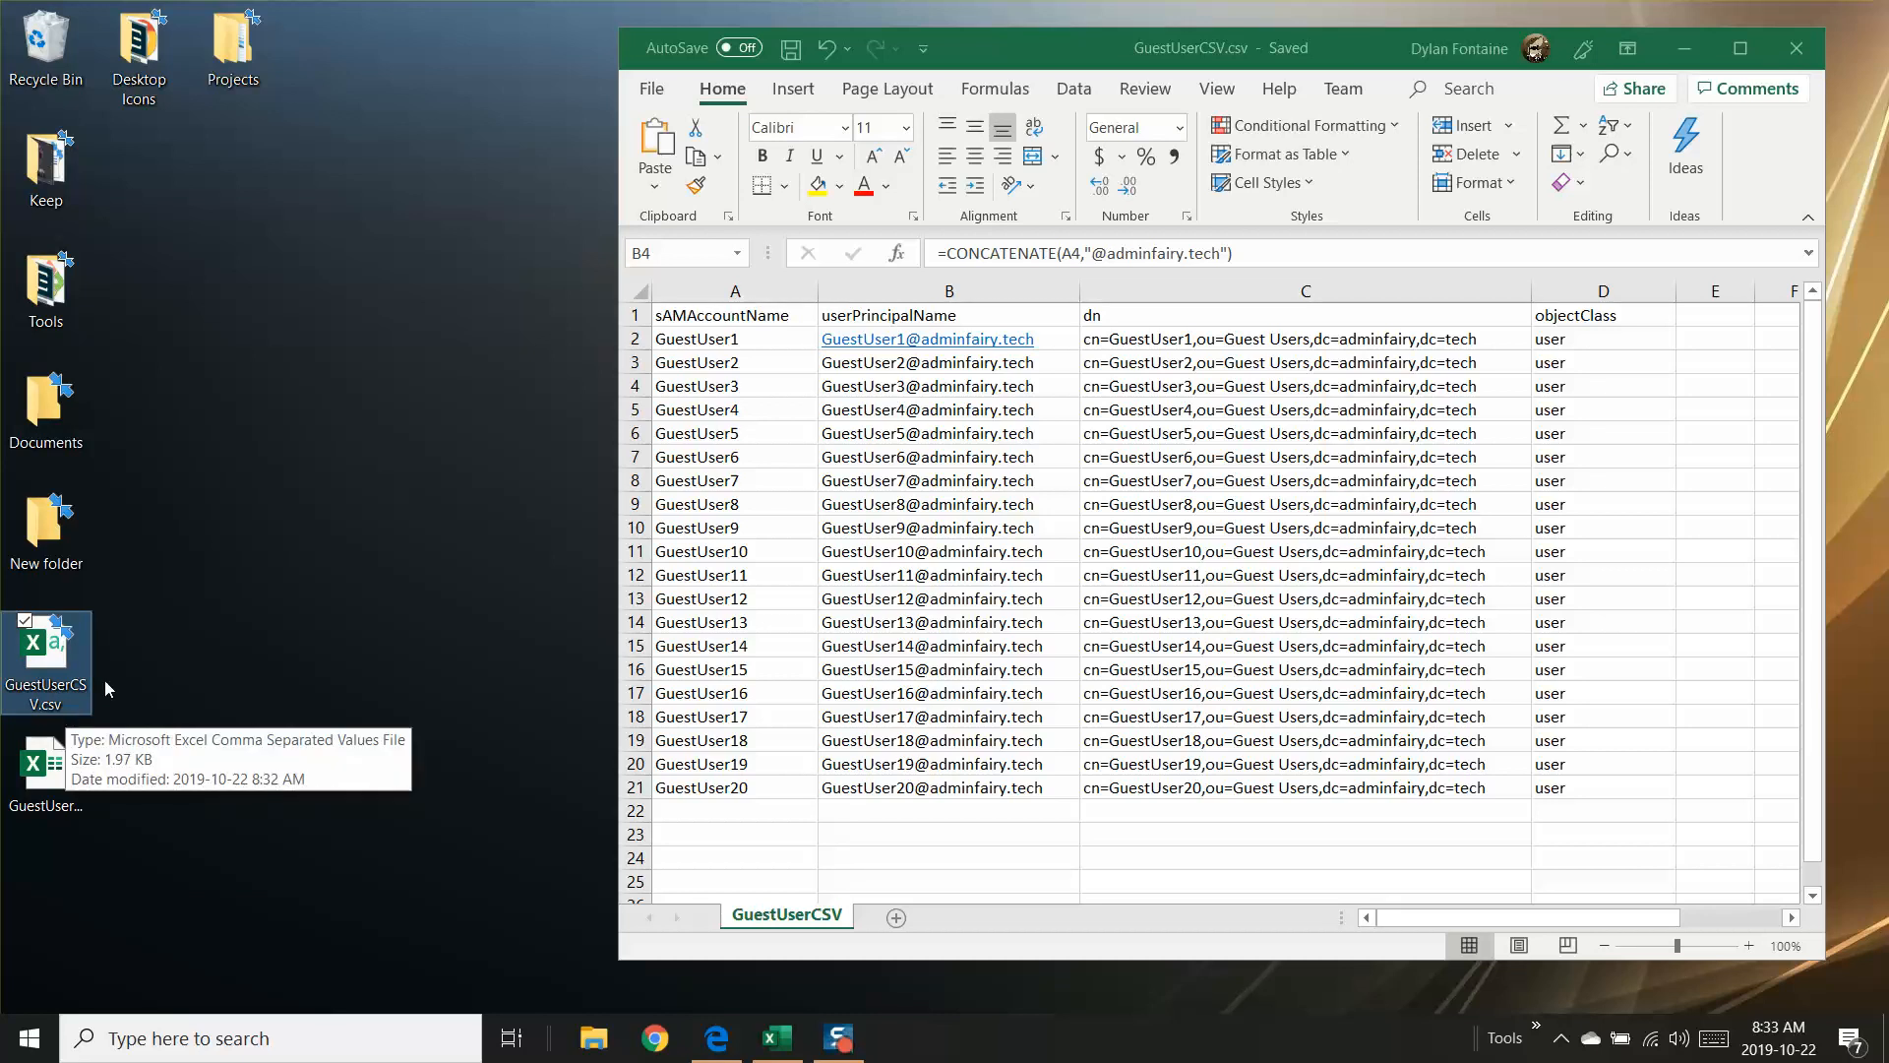
left_click(1796, 48)
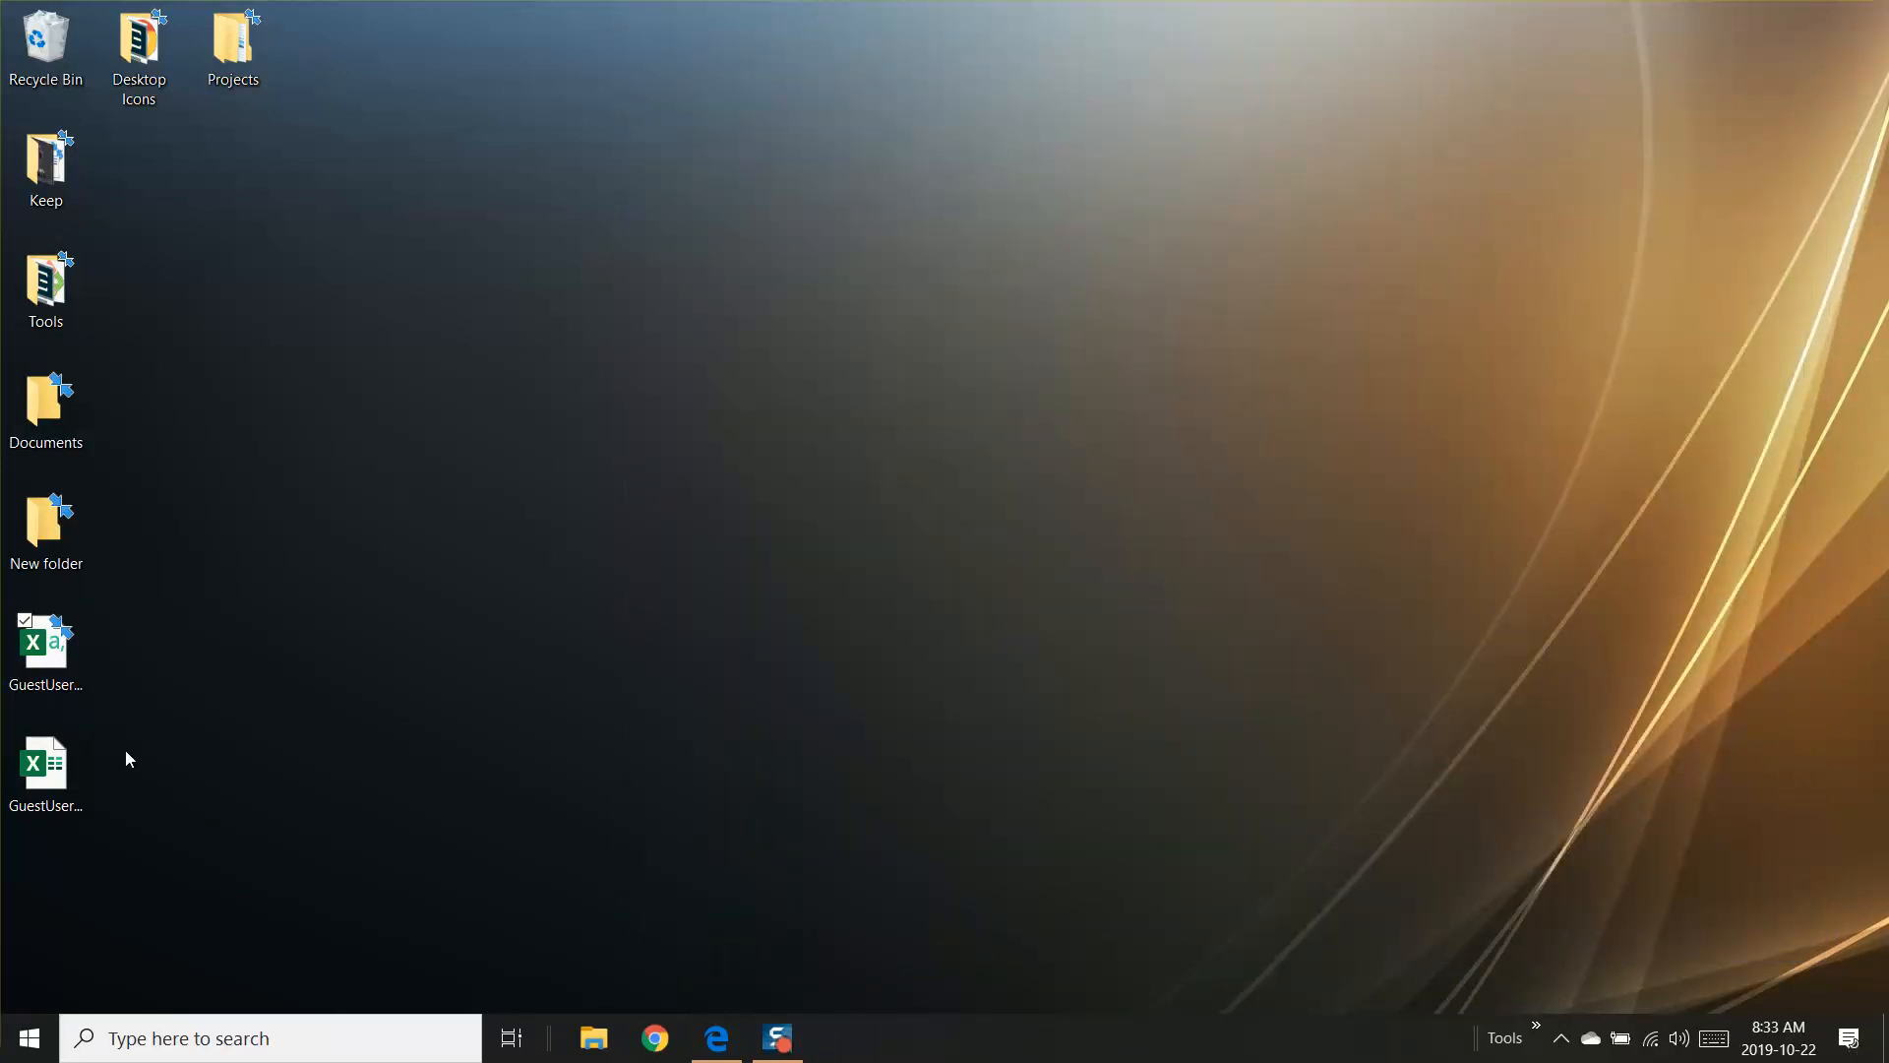
double_click(51, 664)
right_click(50, 663)
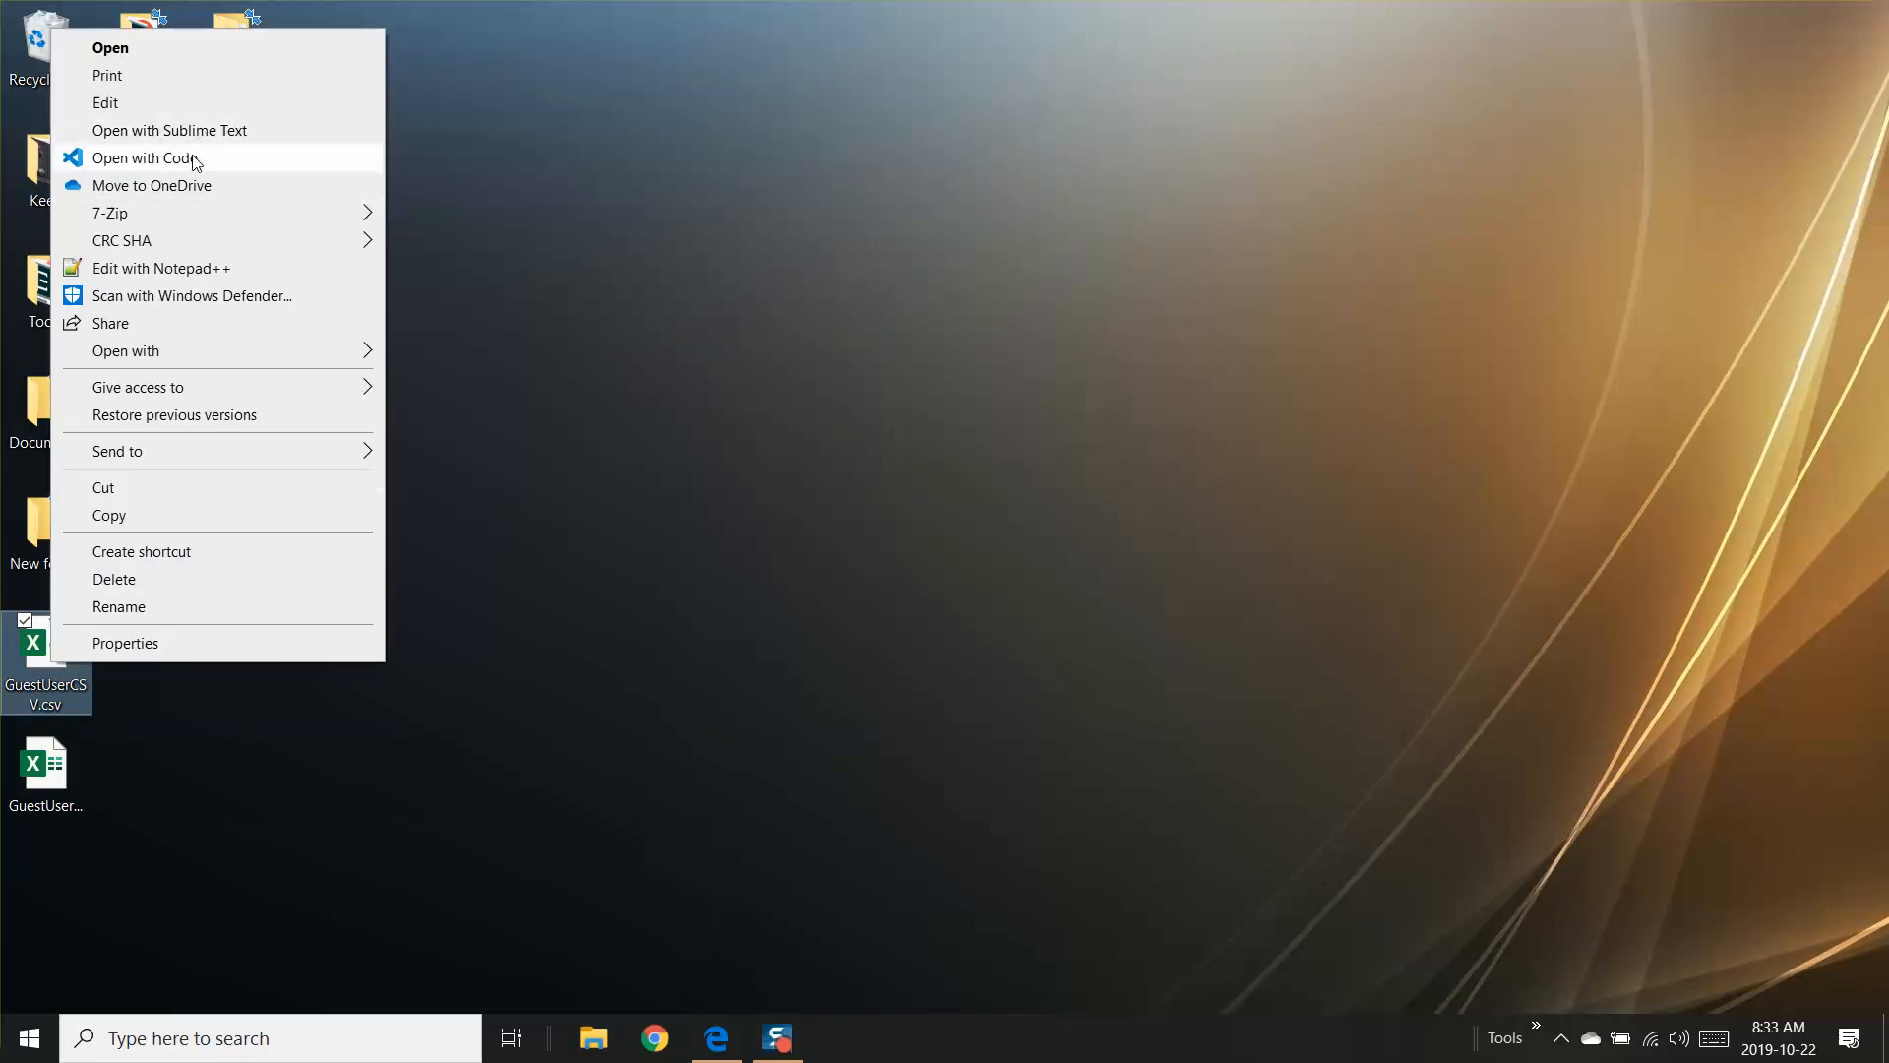
left_click(158, 269)
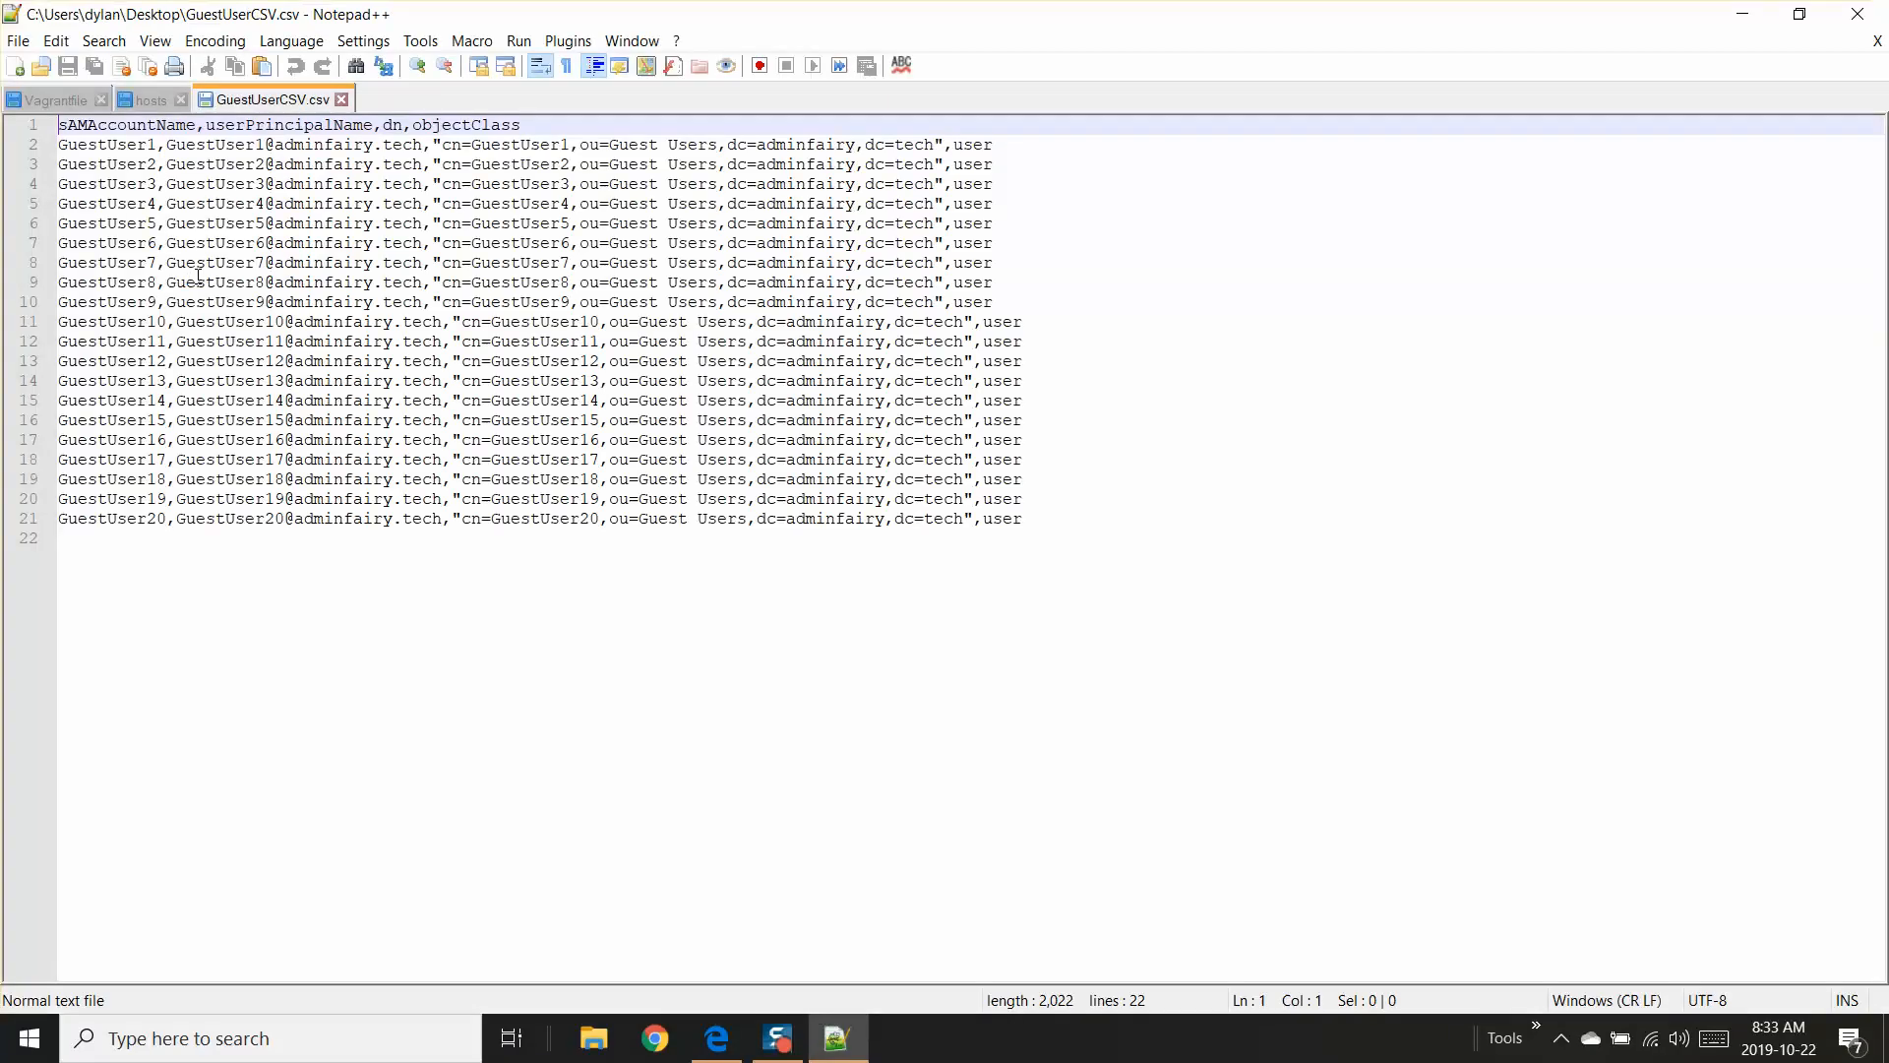
Step: Examine the CSV header row and compare the sAMAccountName column with the first field of the guest user rows
left_click(308, 125)
left_click_drag(64, 123, 394, 125)
left_click(198, 129)
left_click(470, 125)
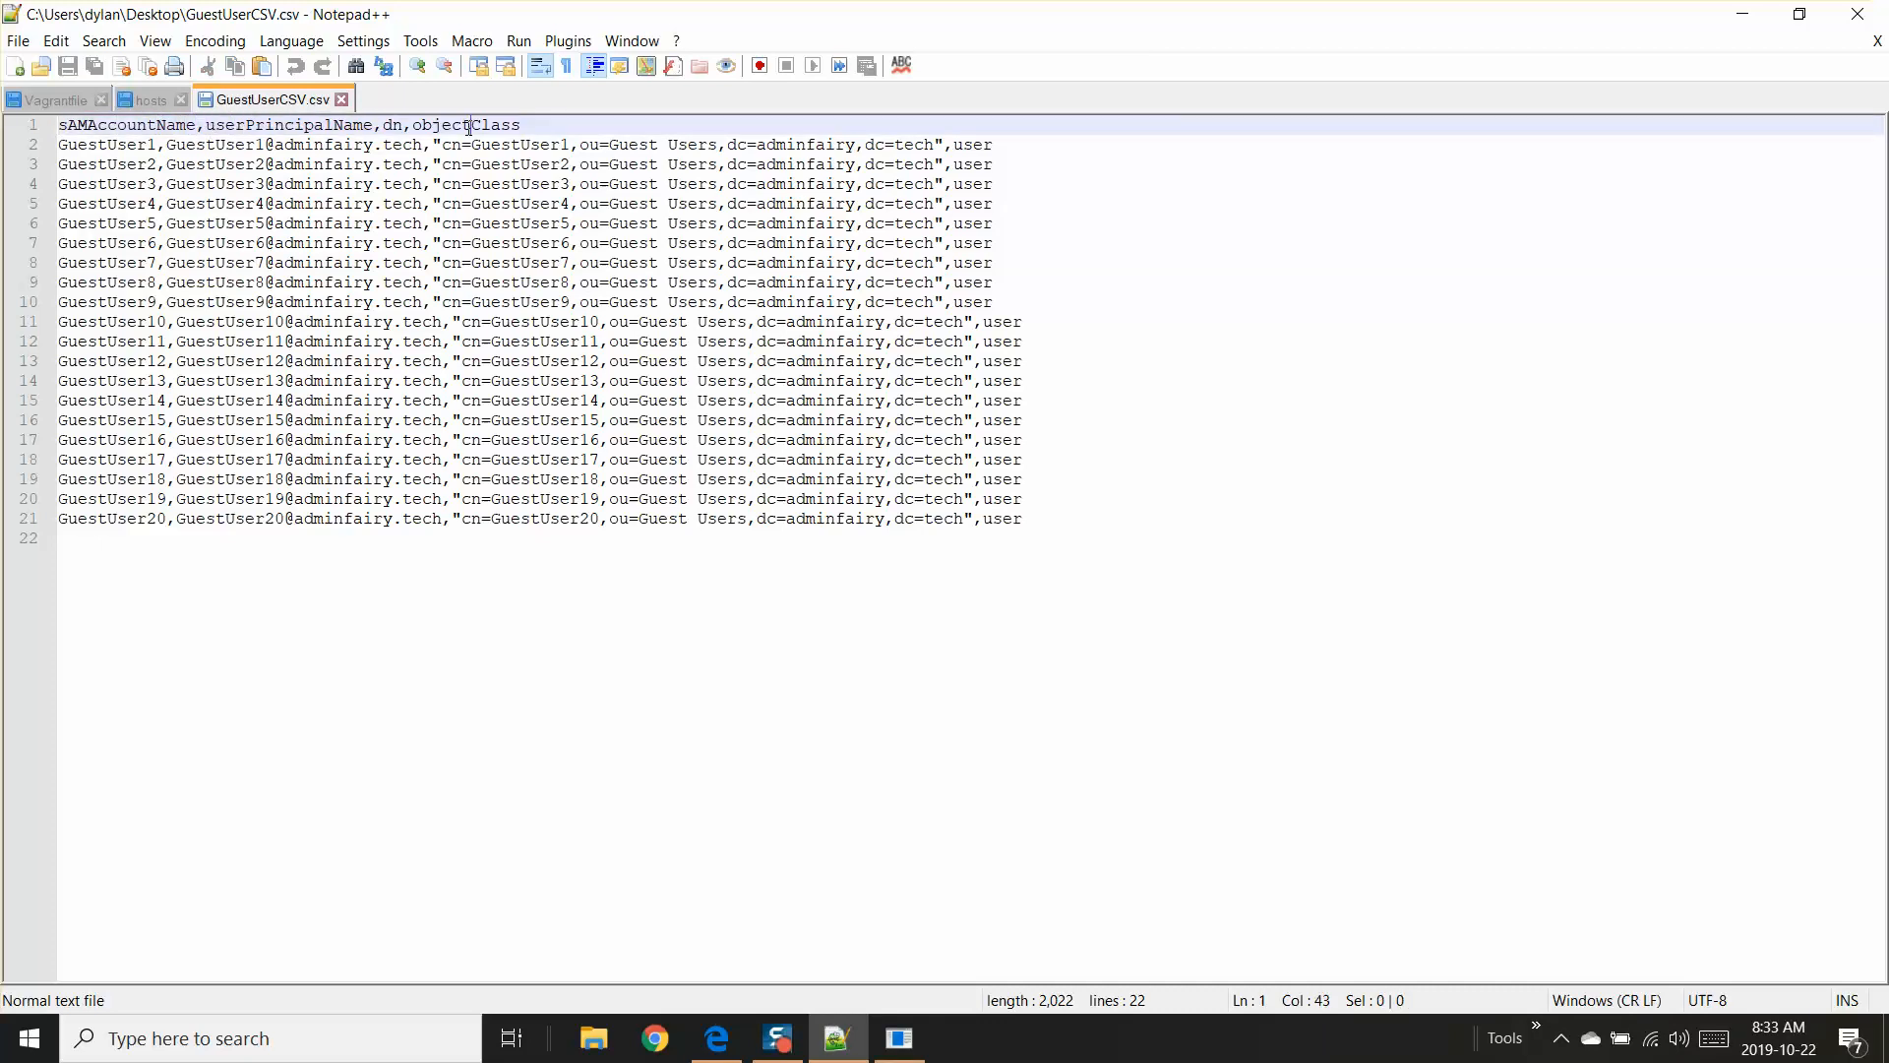
left_click(88, 145)
left_click_drag(60, 145, 154, 146)
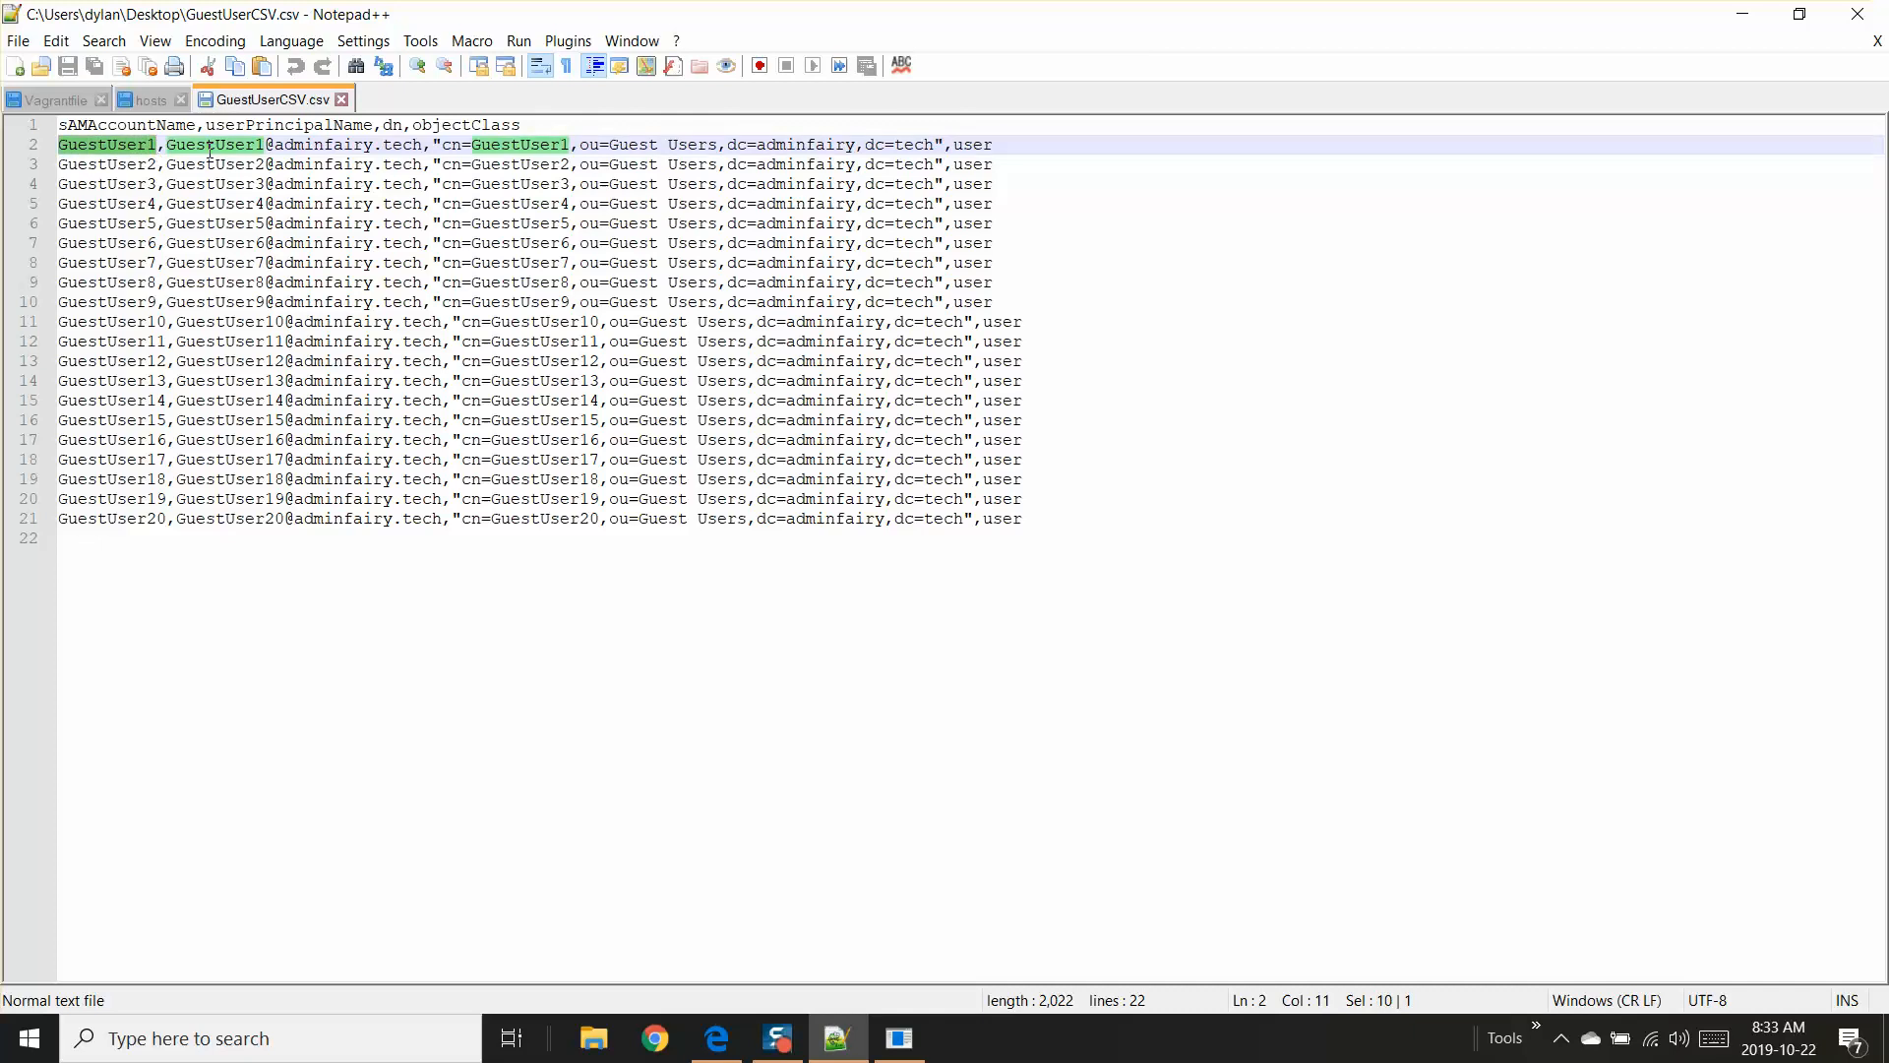
left_click(90, 125)
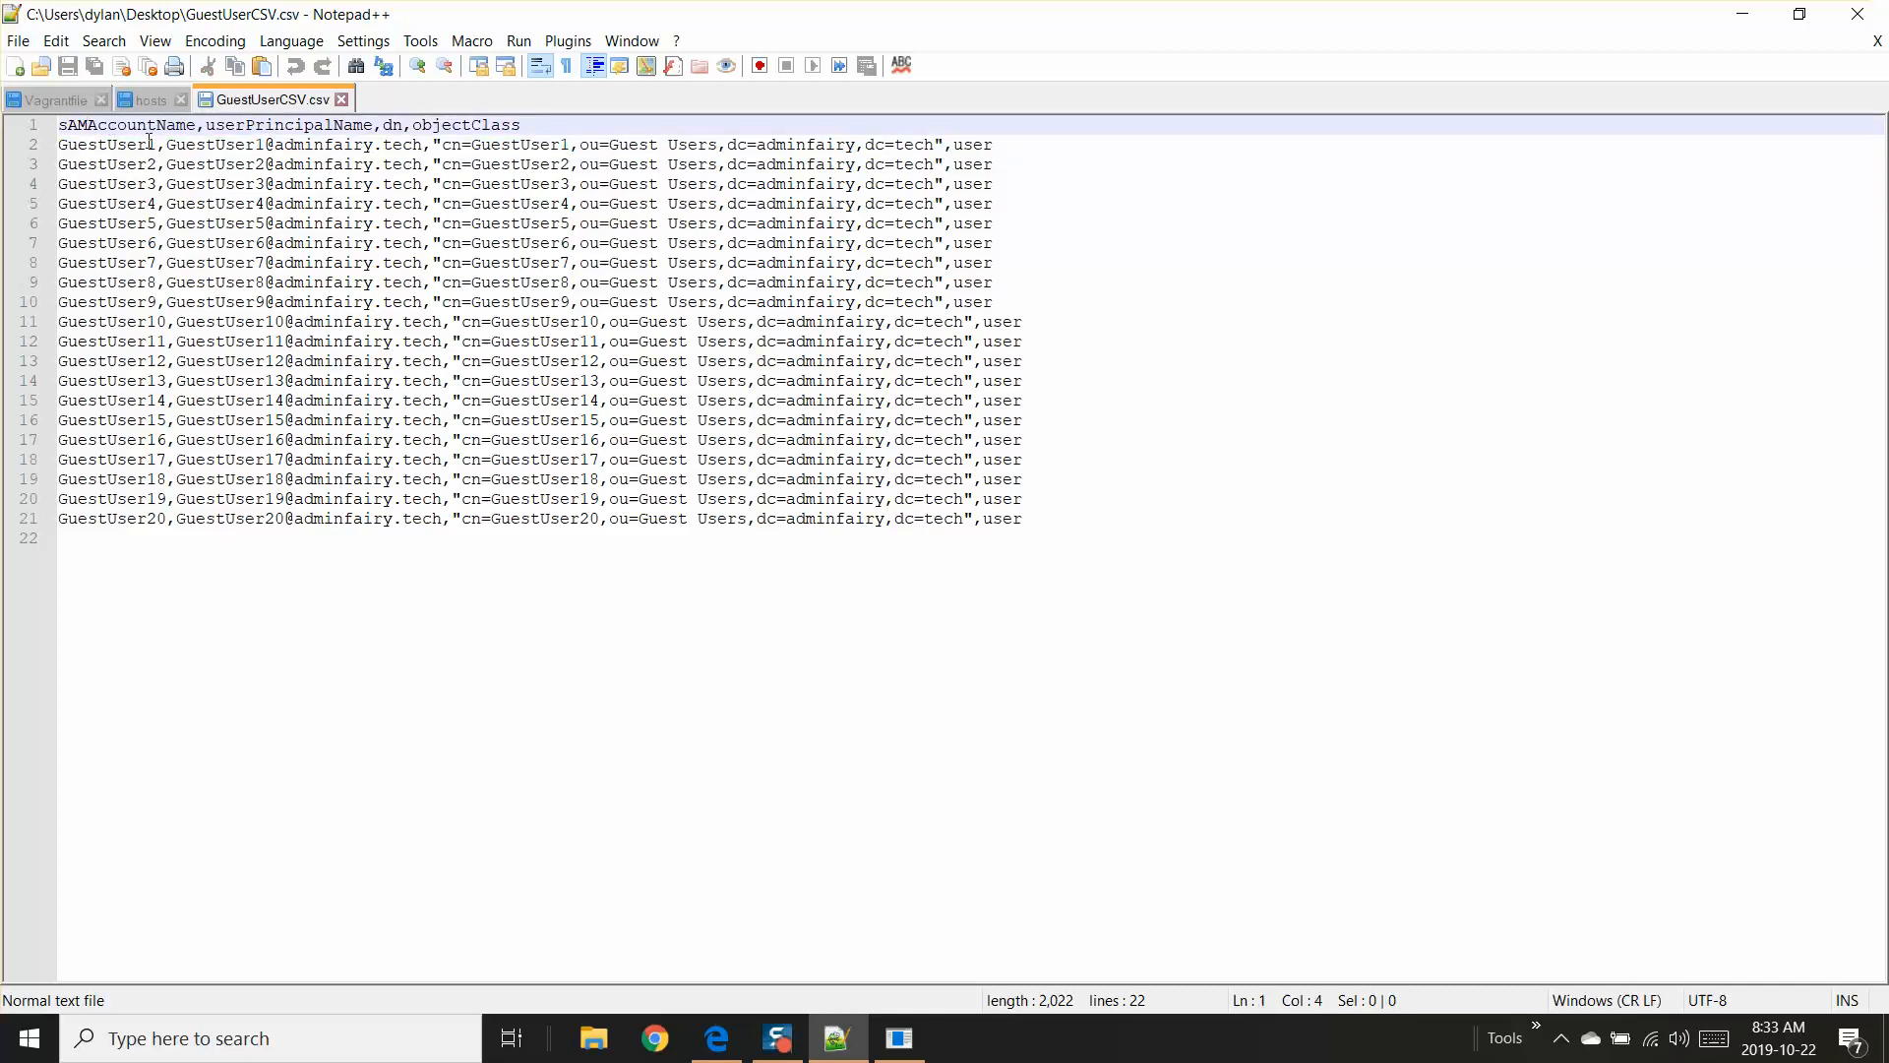
left_click(116, 145)
left_click(136, 163)
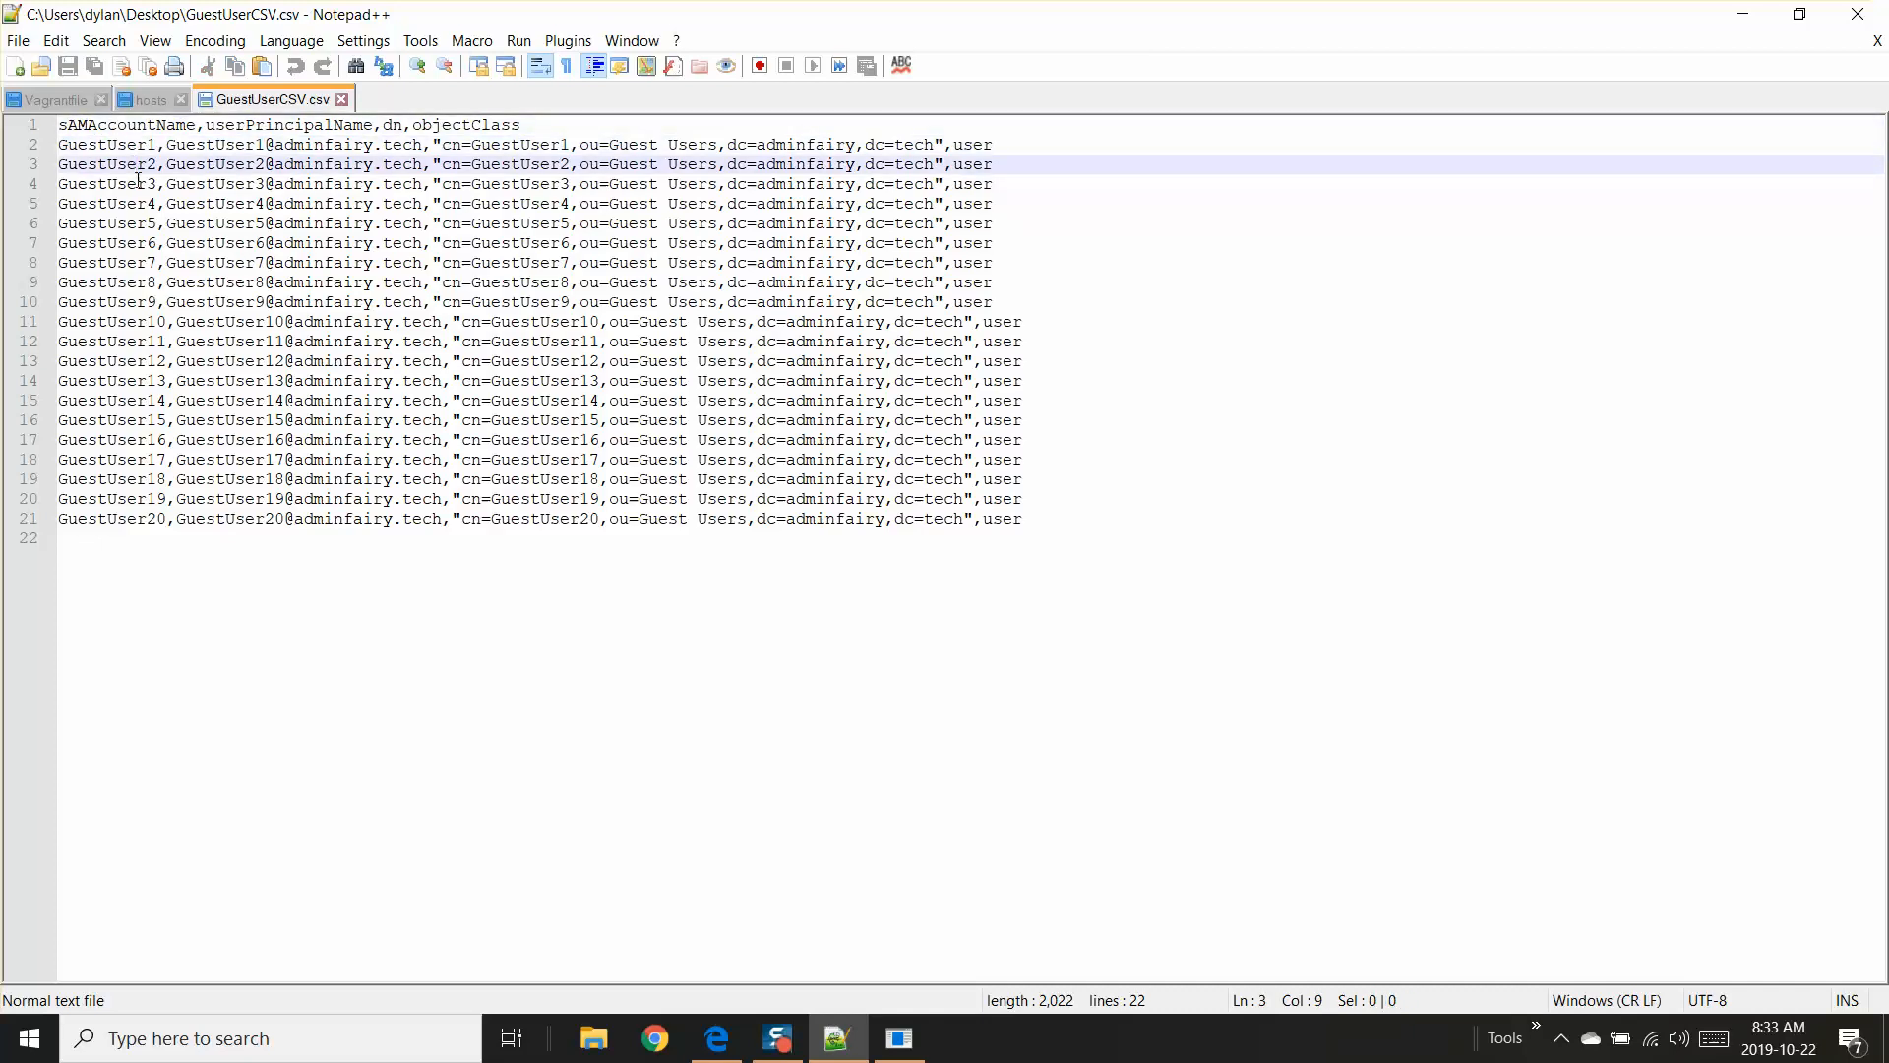
left_click(138, 181)
Step: Check the userPrincipalName, dn and objectClass headers against the matching fields in the GuestUser1 row
left_click(165, 126)
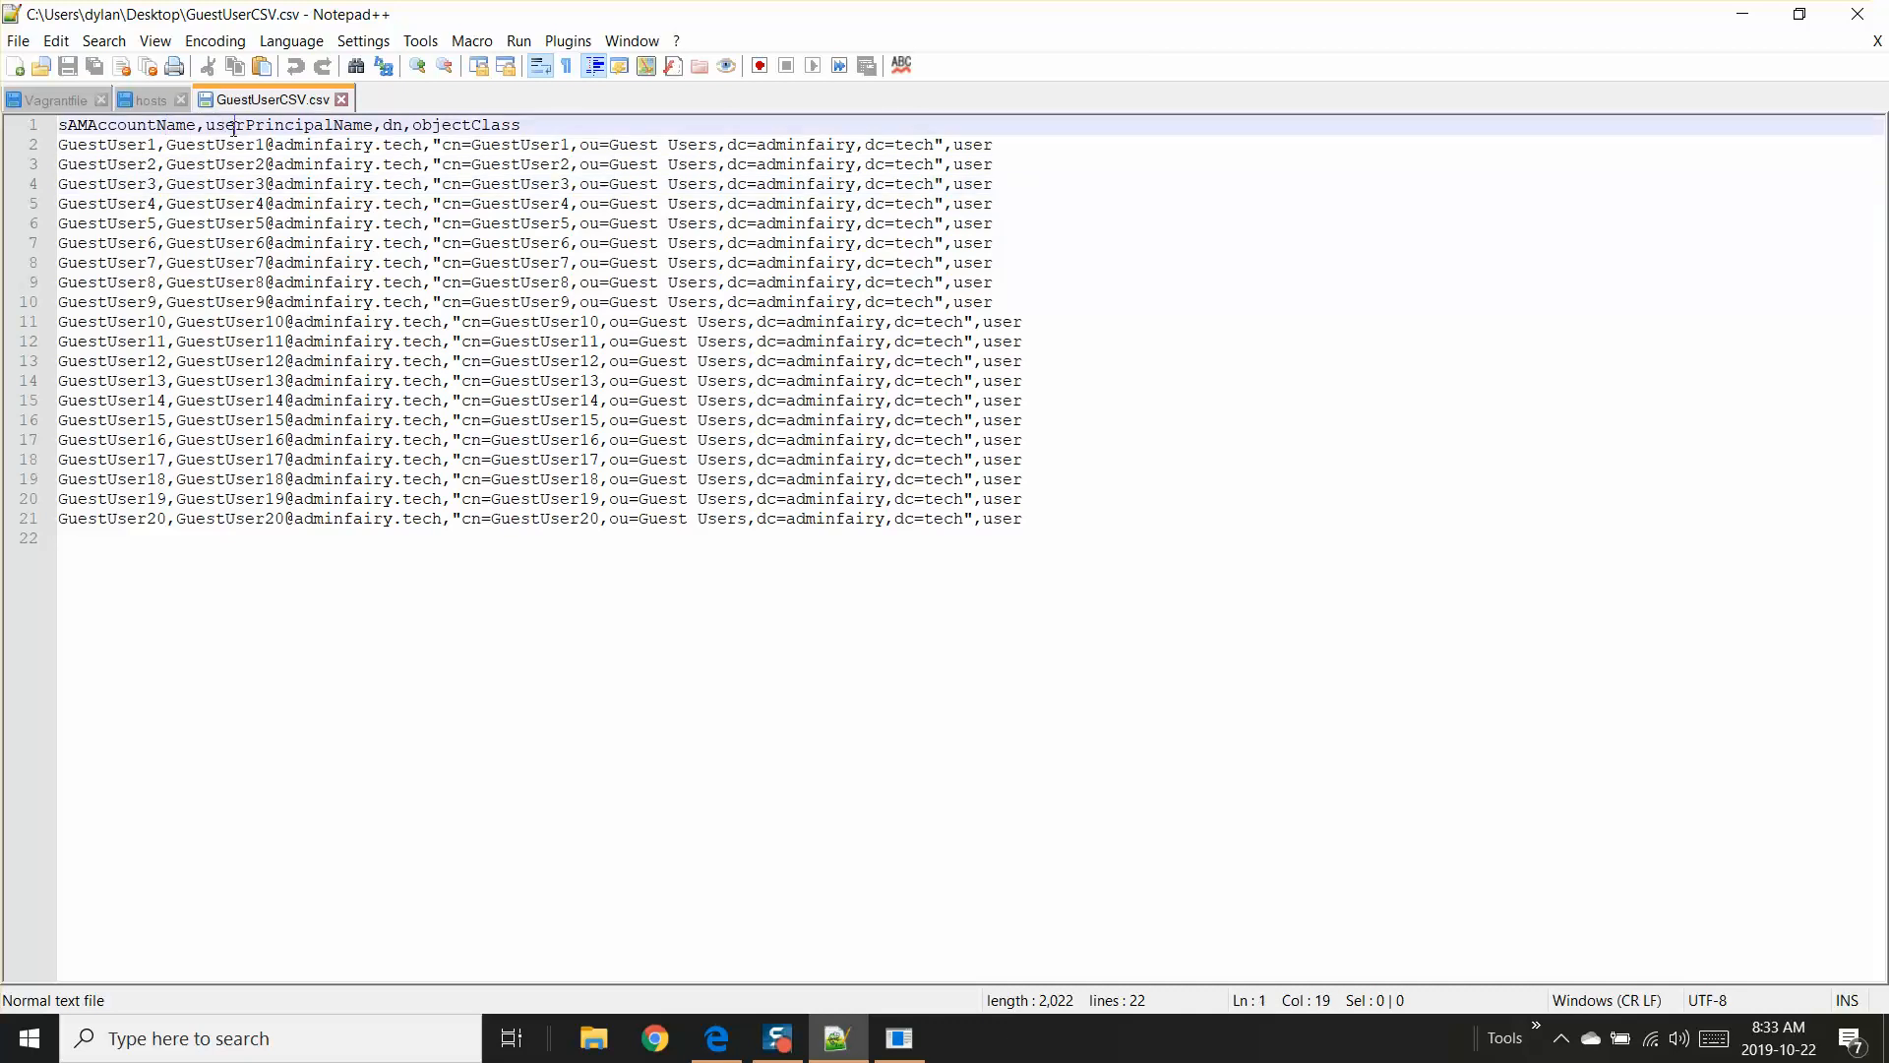
left_click_drag(187, 146, 423, 146)
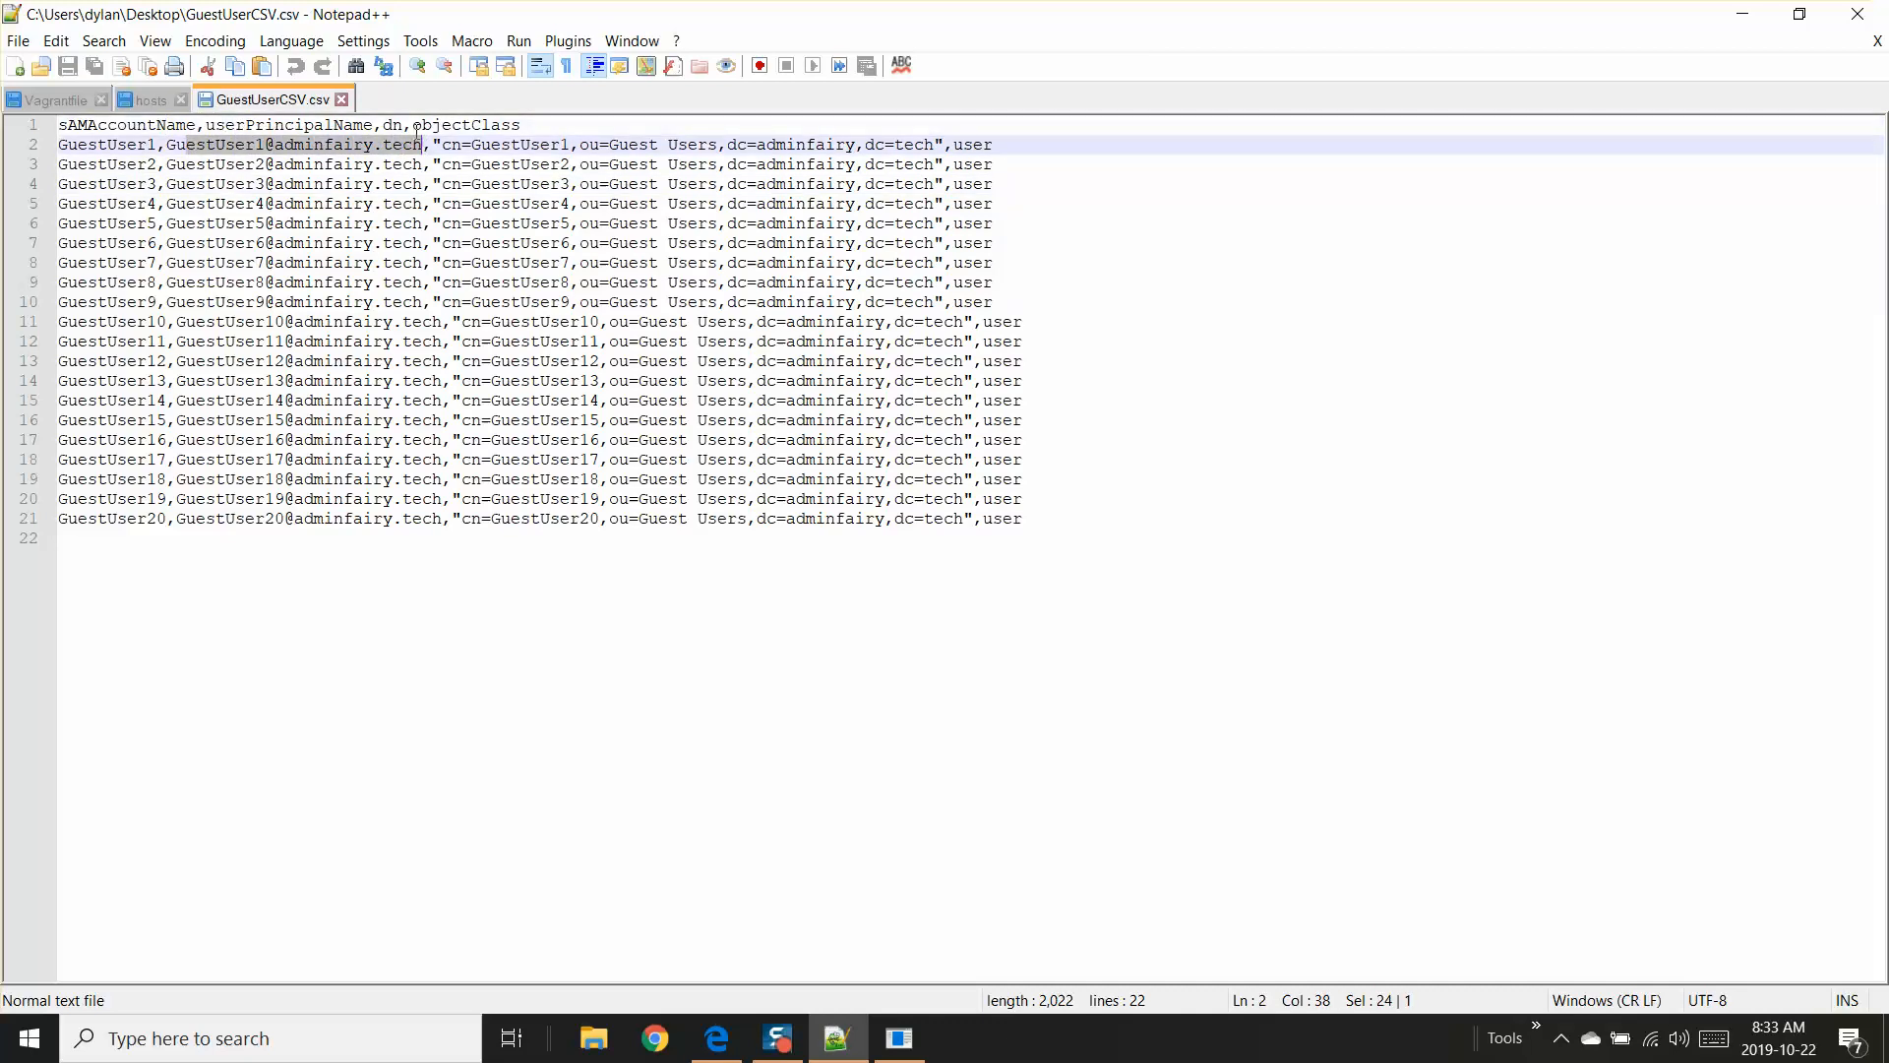
left_click(397, 123)
left_click_drag(433, 144, 946, 146)
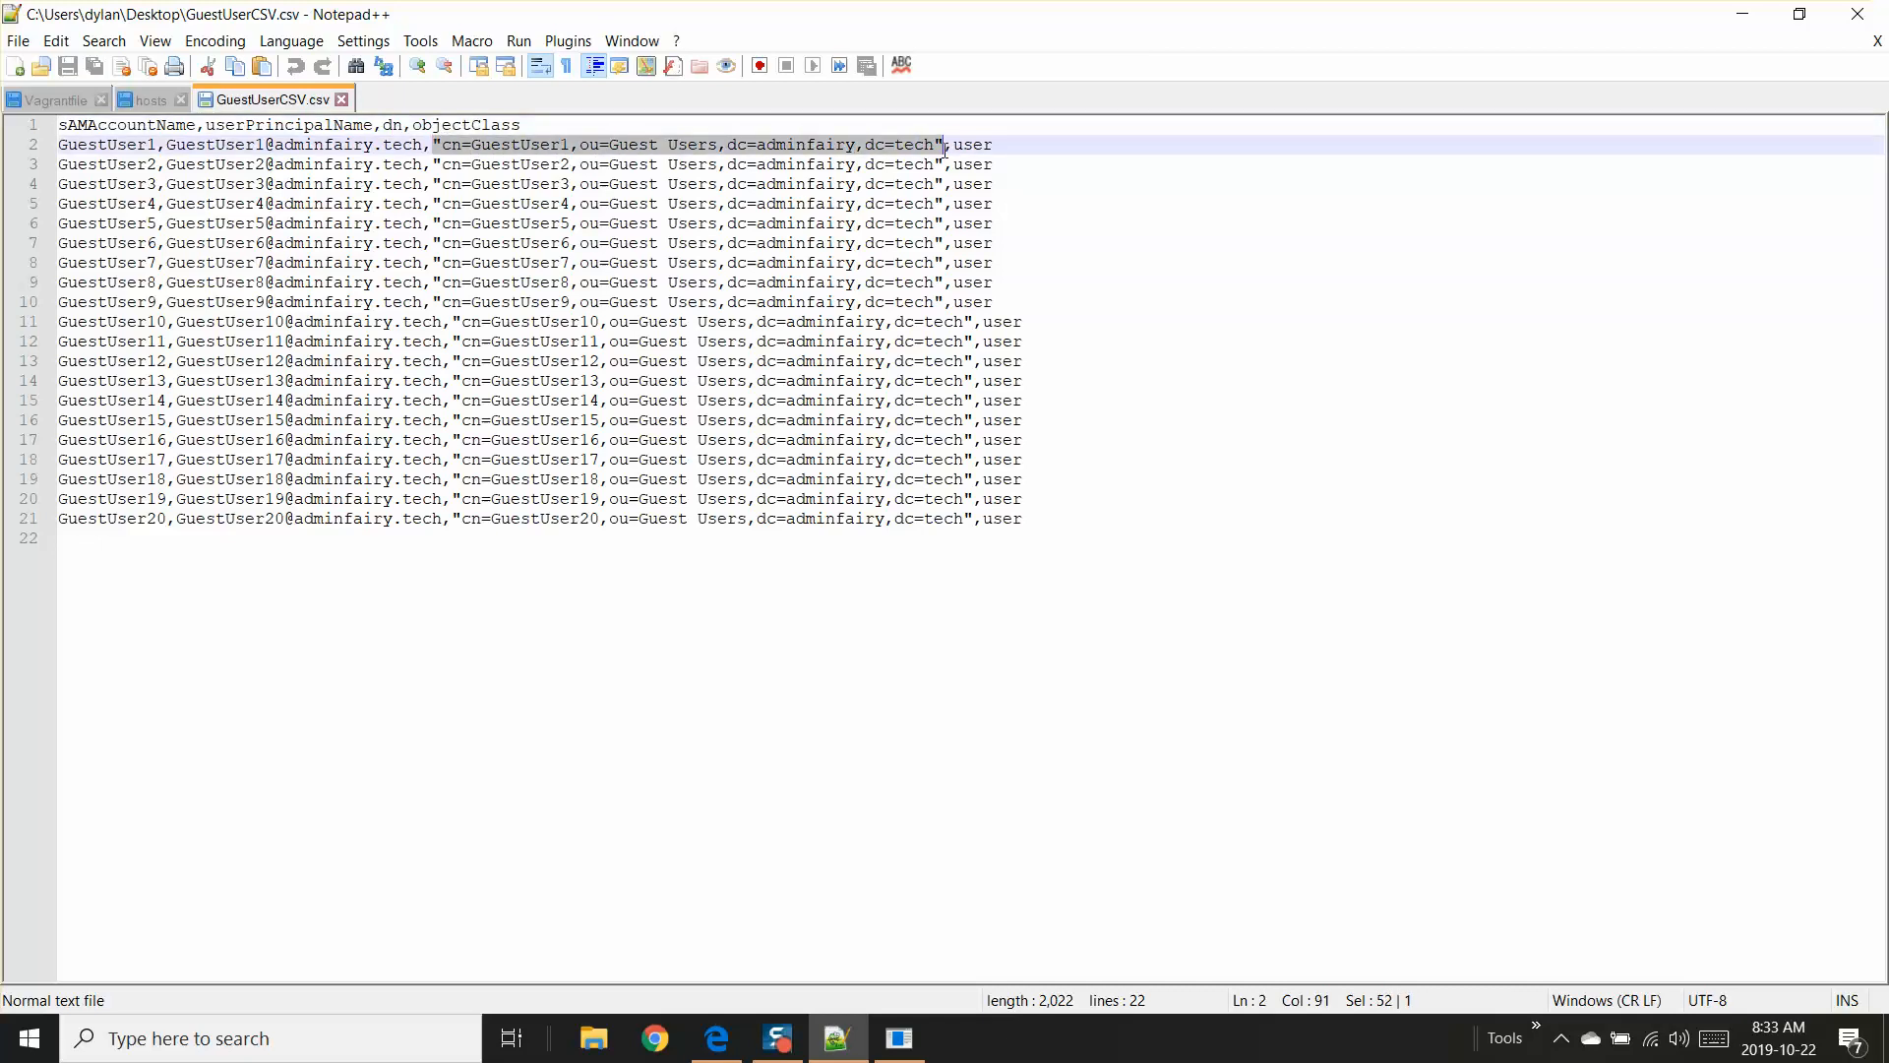
left_click(492, 124)
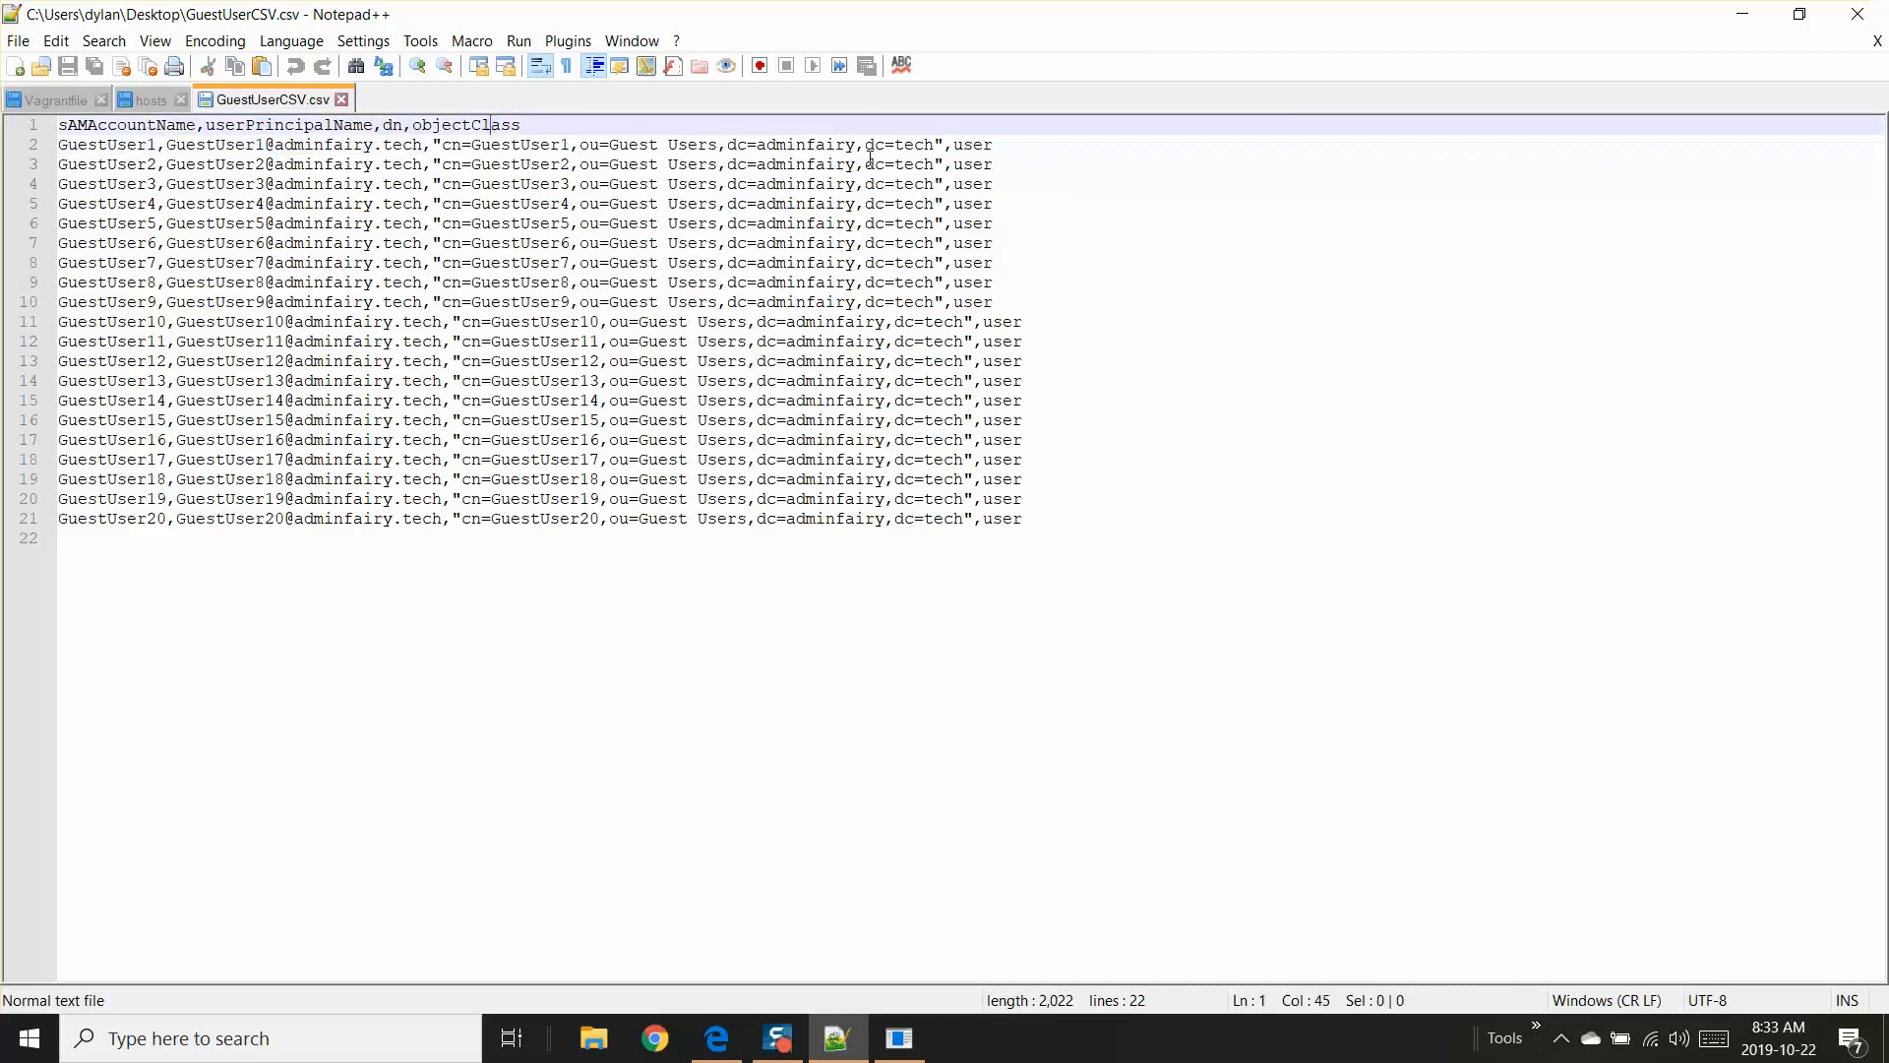
left_click(1015, 145)
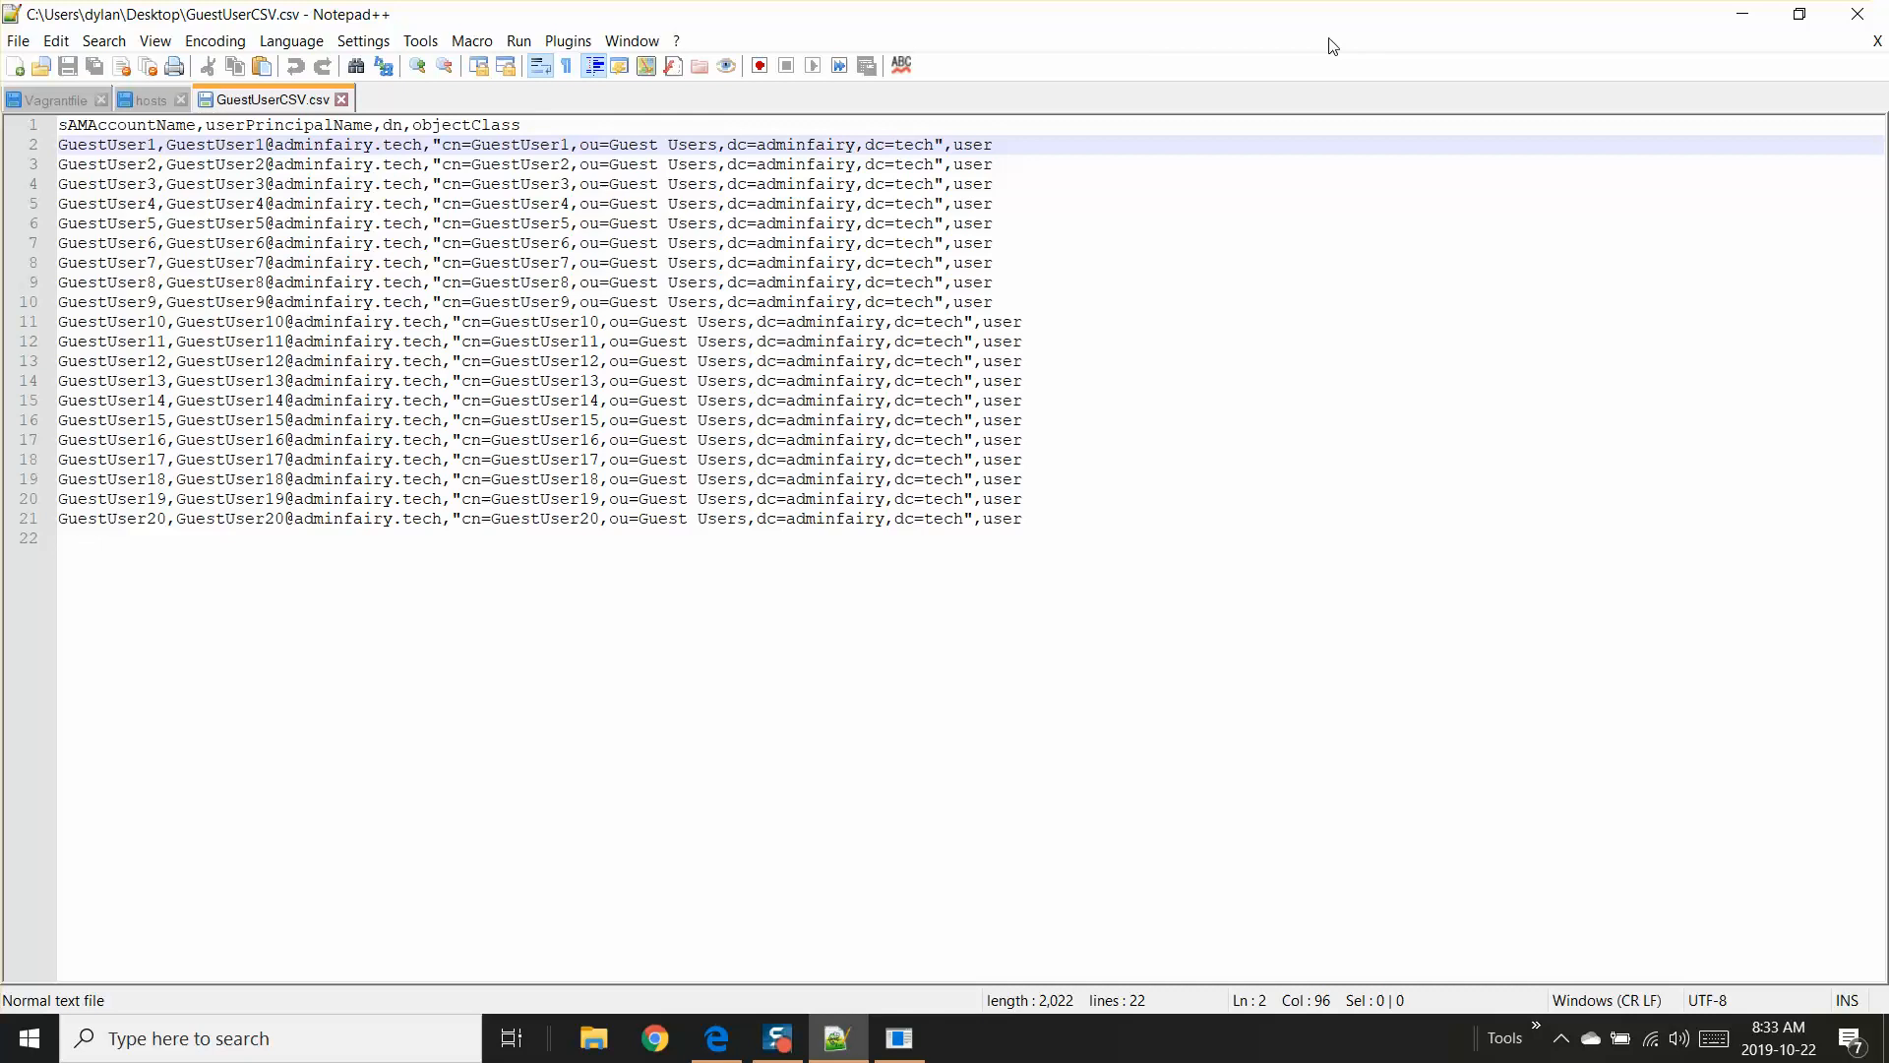
Step: Close Notepad++ without downloading its update and select GuestUserCSV.csv on the desktop
left_click(1858, 13)
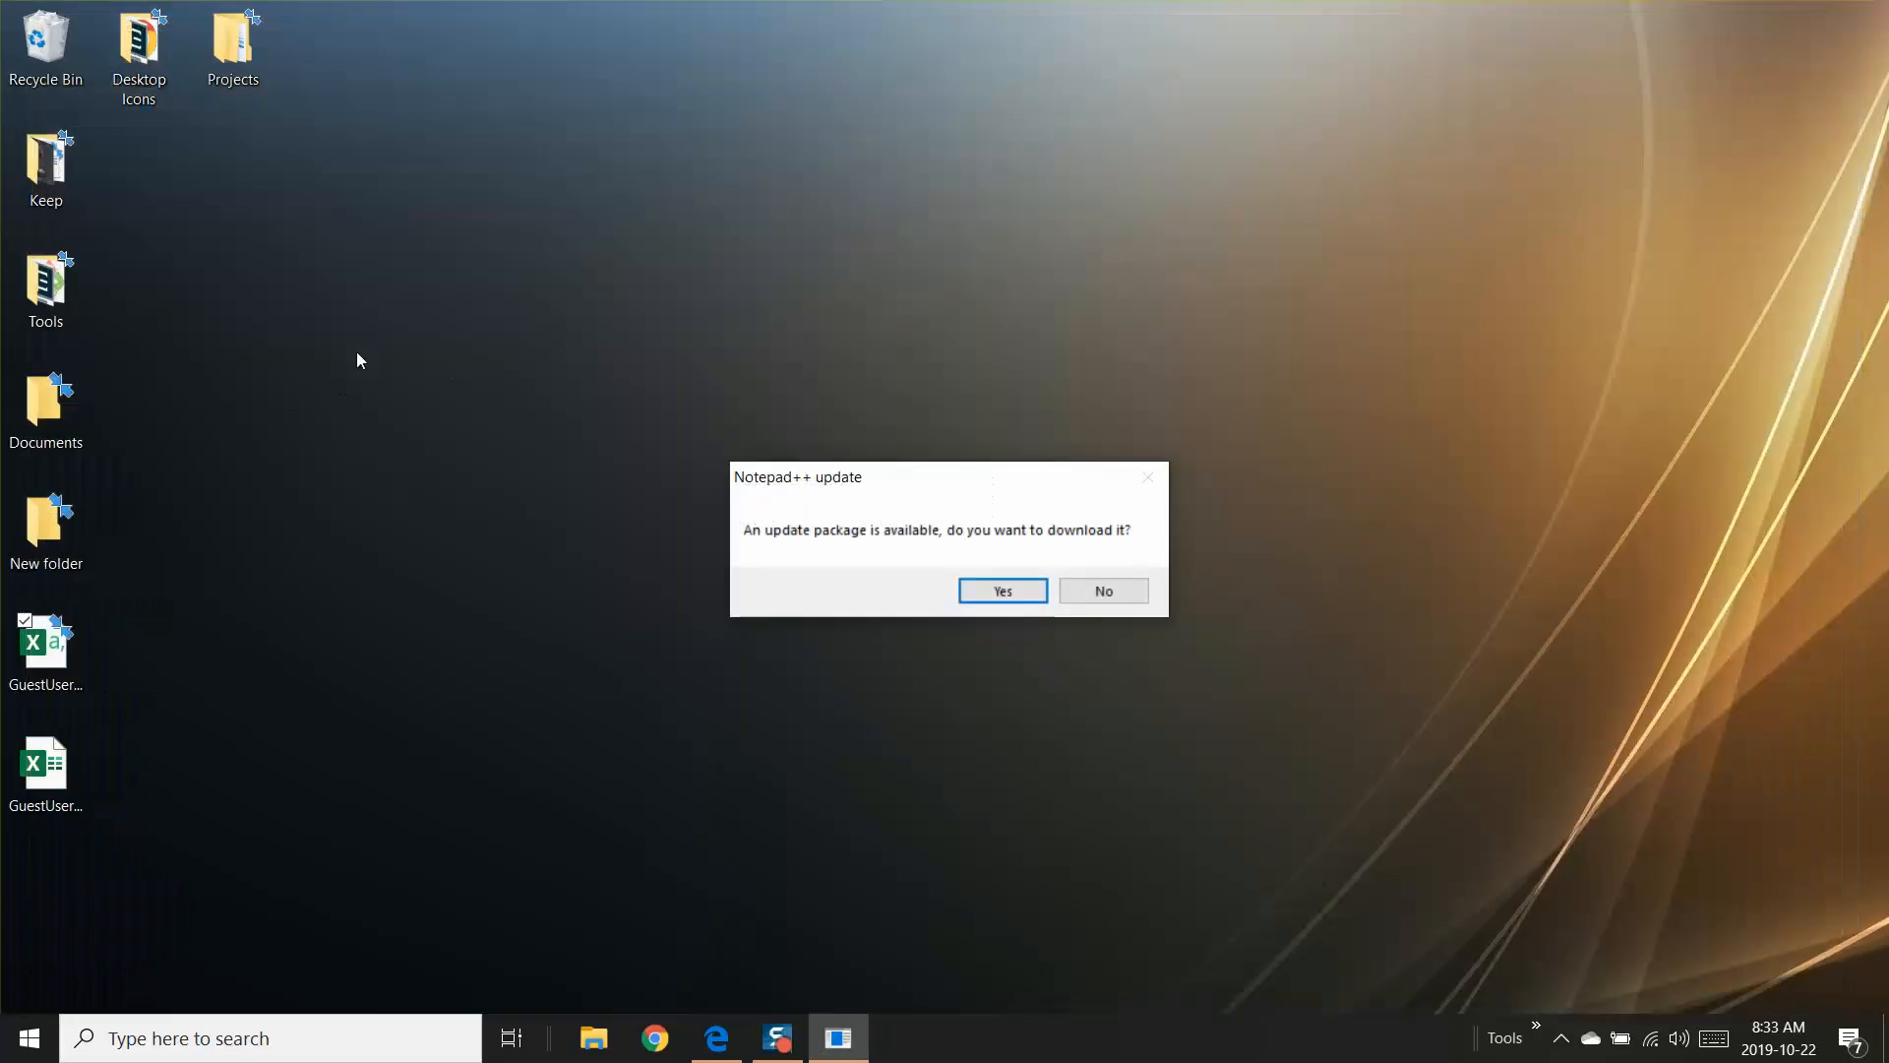
left_click(1114, 588)
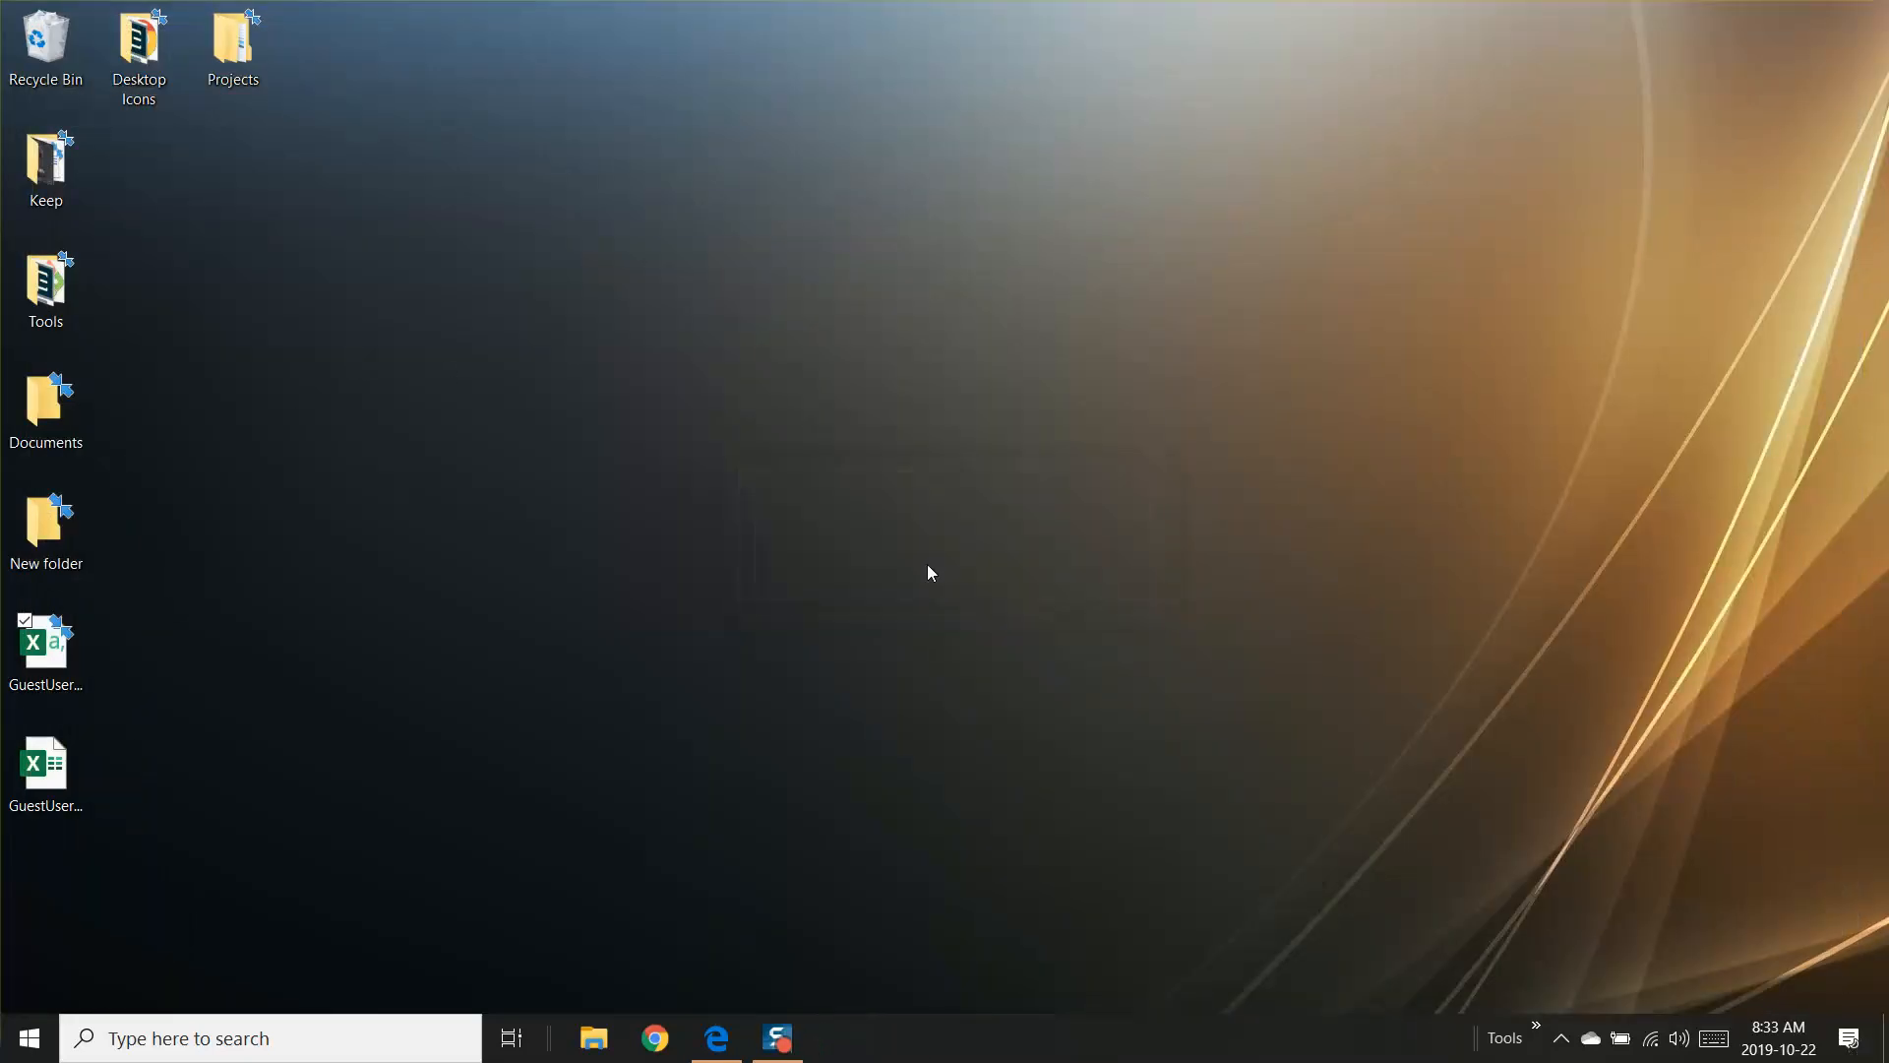
left_click(56, 754)
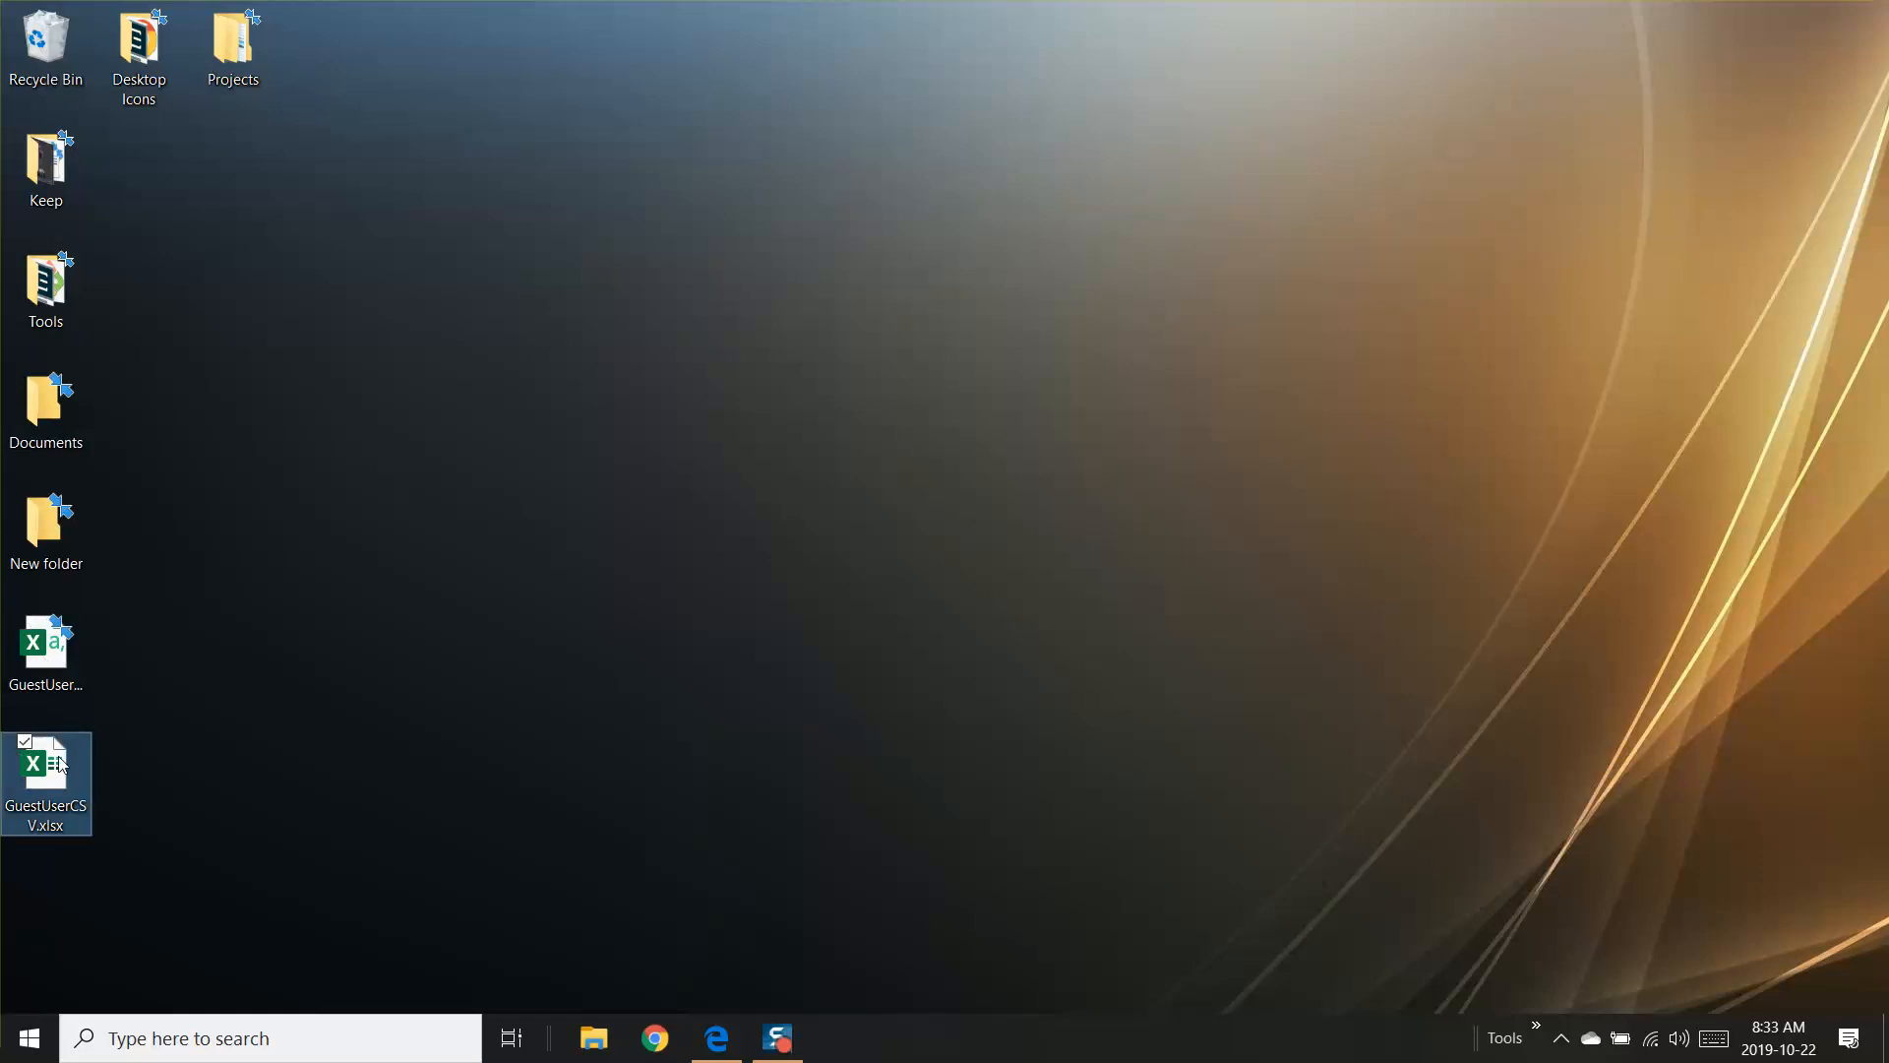
left_click(34, 664)
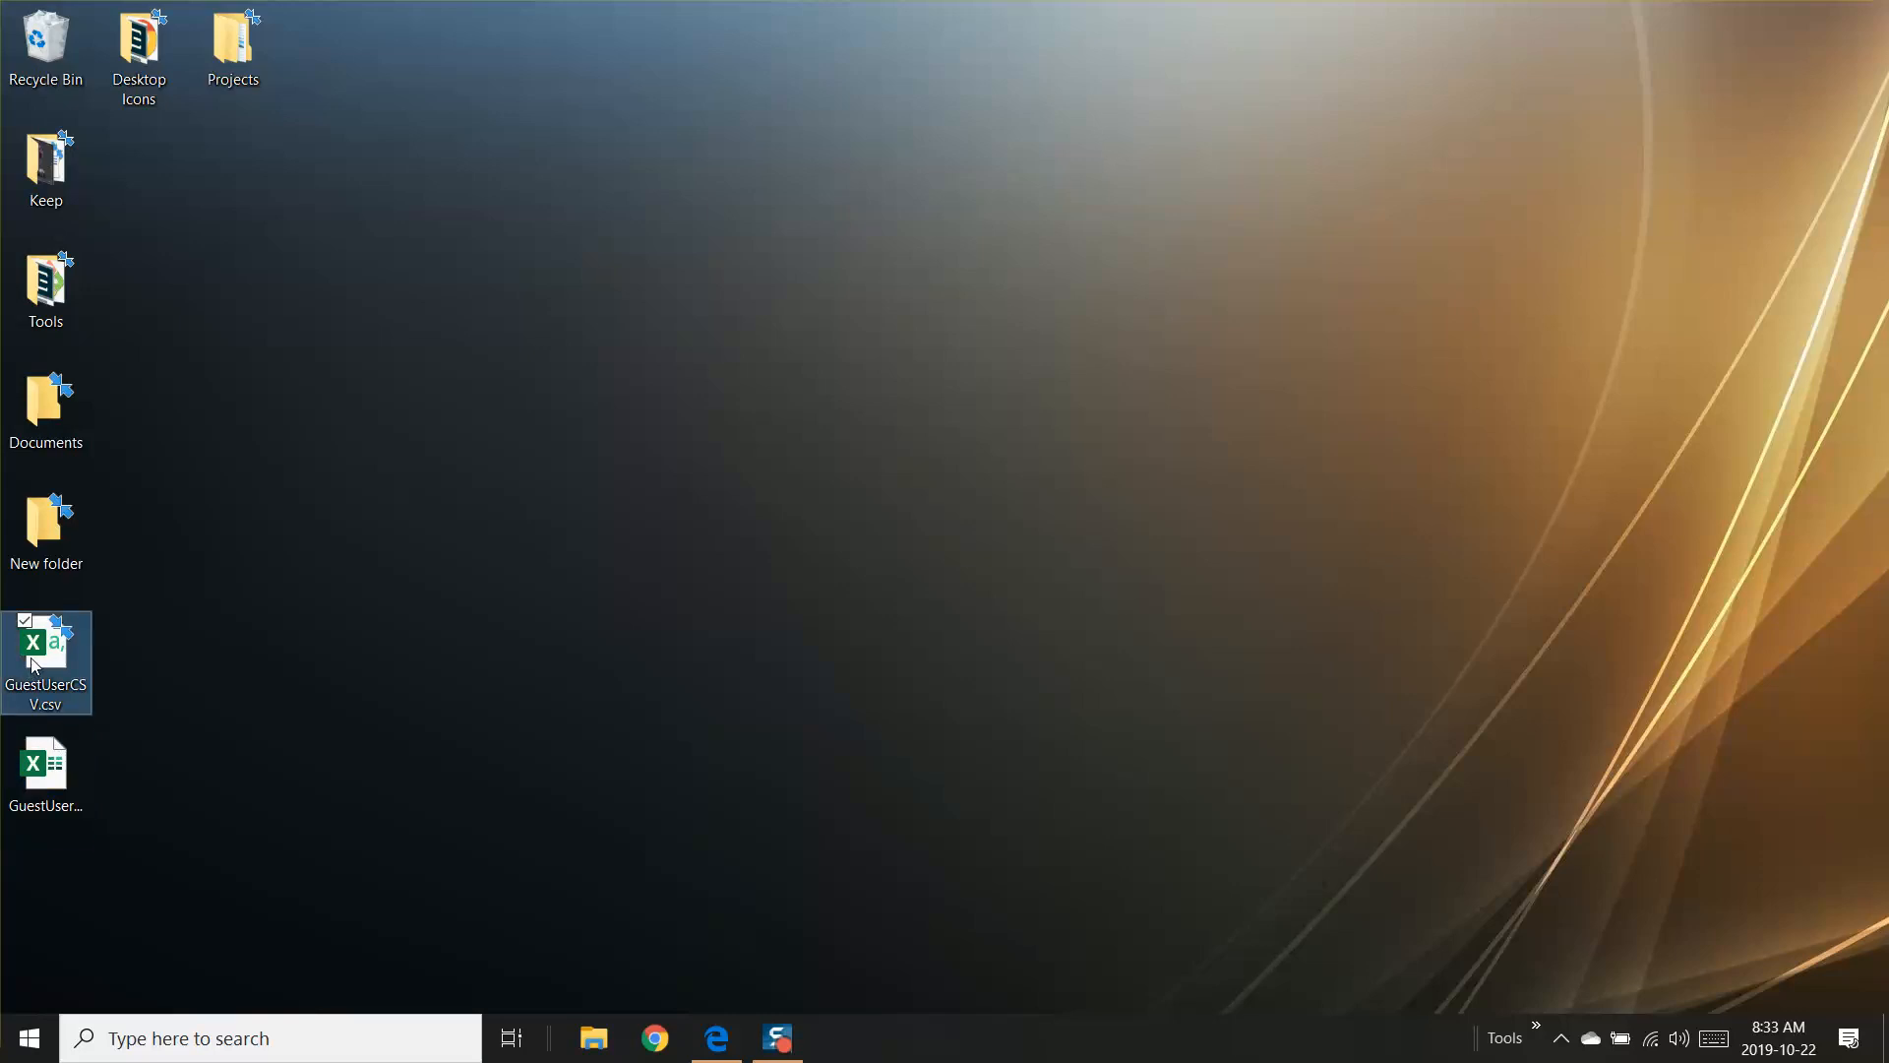